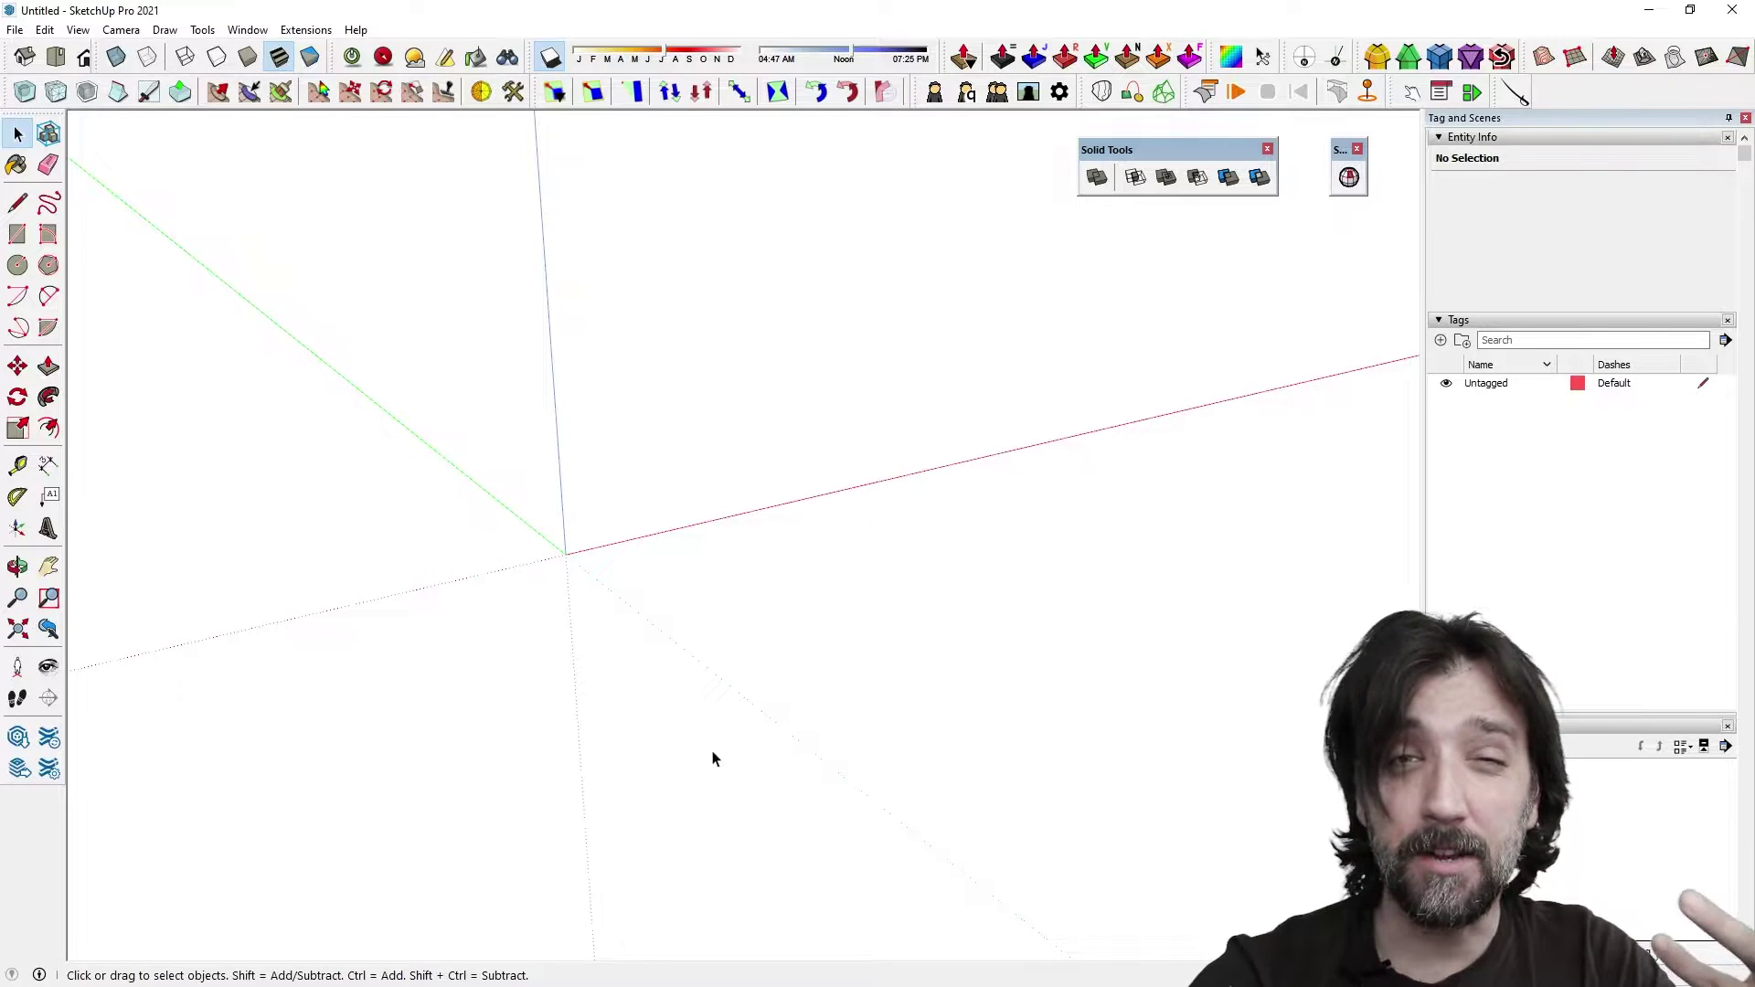
Step: Draw a rectangle of about 18 m² from the origin and push/pull it upward into a box
mouse_move(696, 671)
middle_mouse_down()
mouse_move(584, 658)
mouse_move(454, 521)
mouse_move(674, 639)
mouse_move(715, 695)
mouse_move(697, 689)
mouse_move(759, 658)
mouse_move(724, 630)
mouse_move(713, 656)
middle_mouse_up()
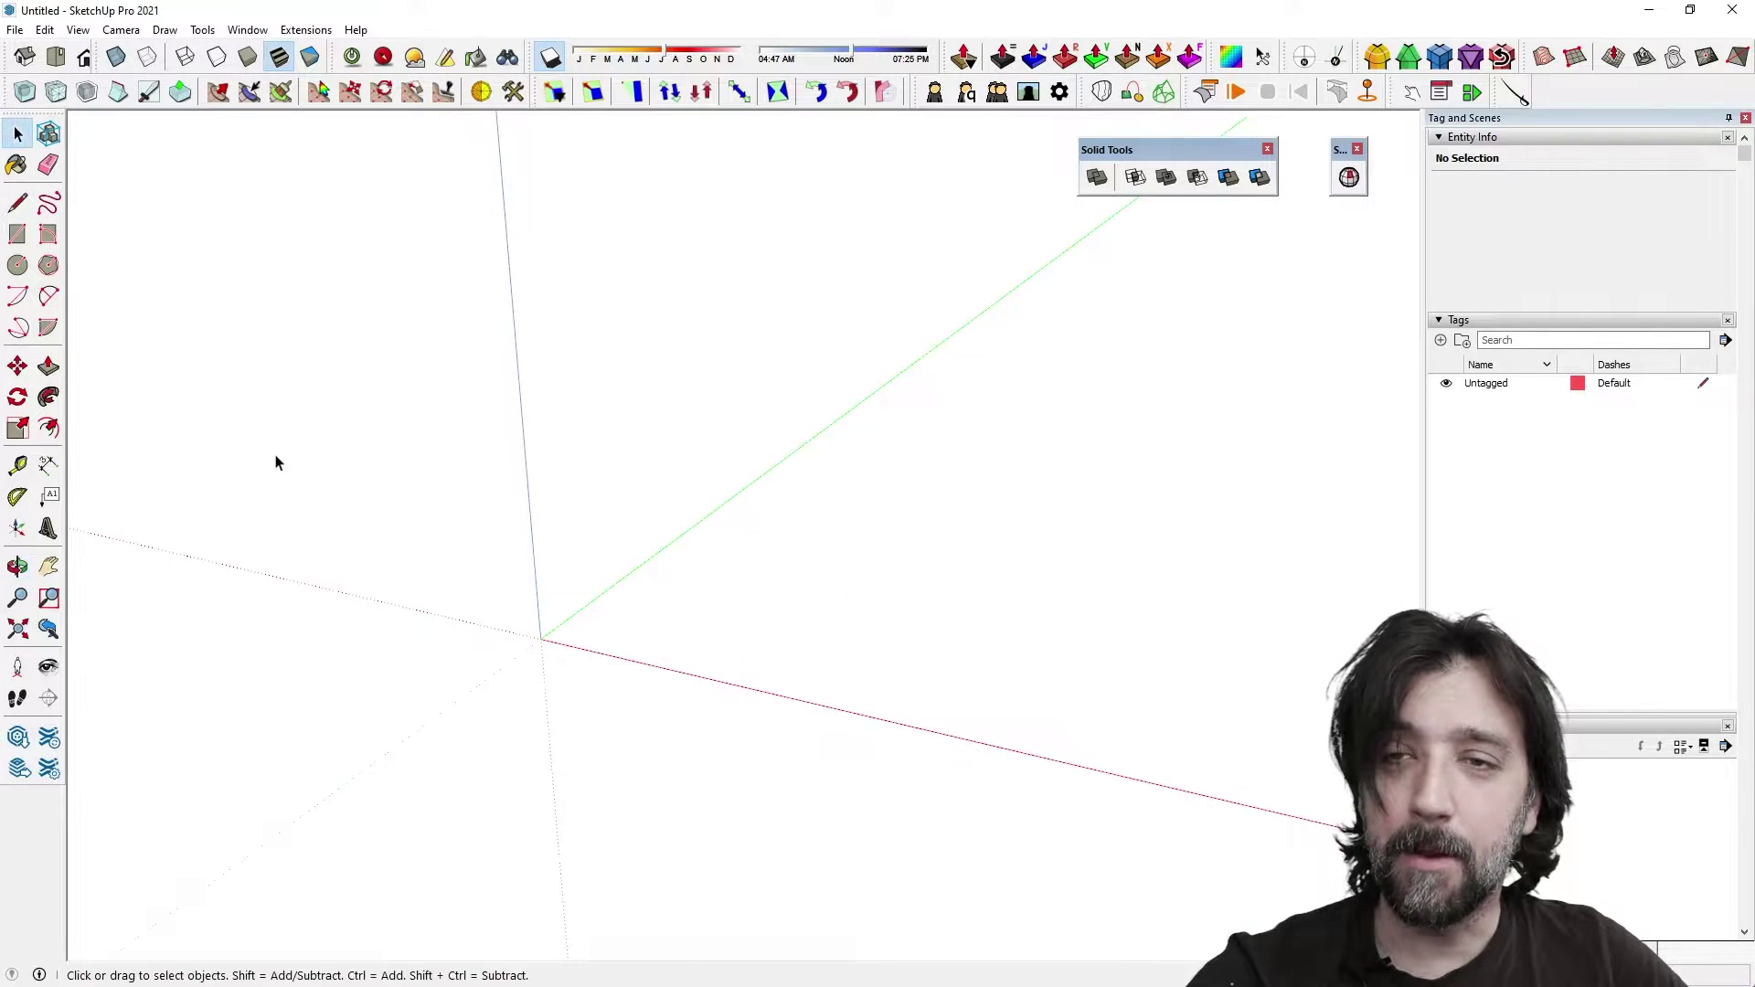
left_click(17, 234)
left_click(541, 637)
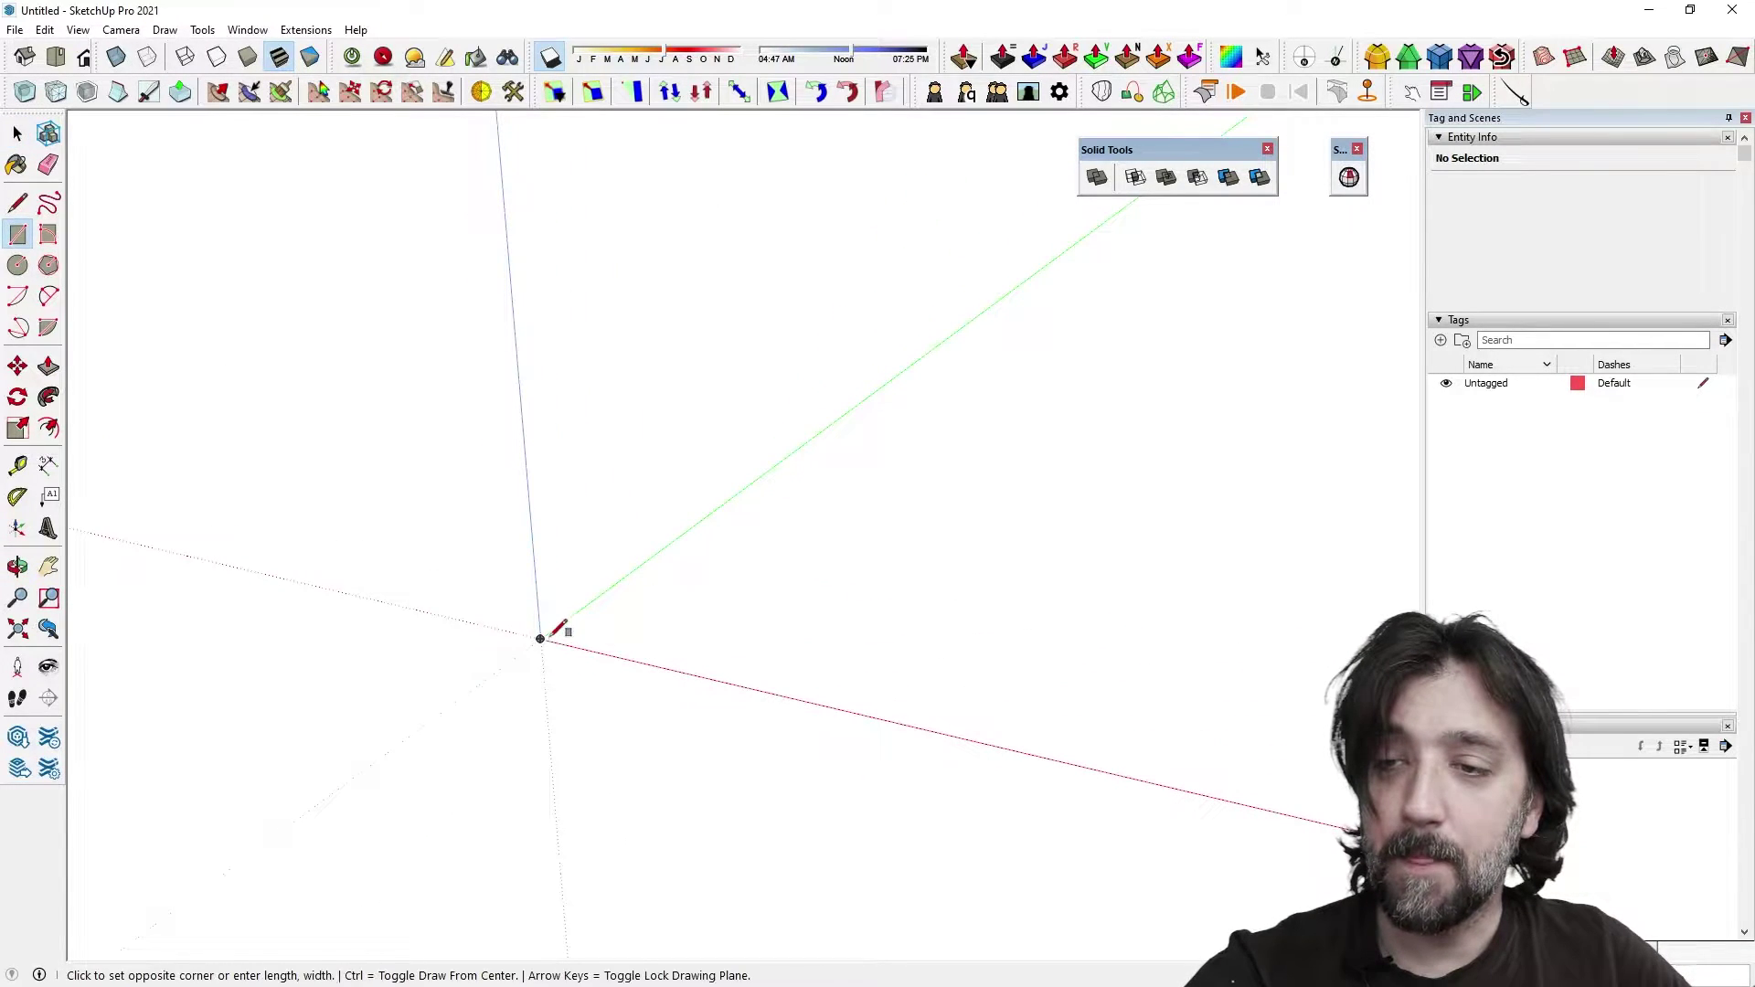
left_click(982, 578)
key("p")
left_click_drag(713, 632, 728, 403)
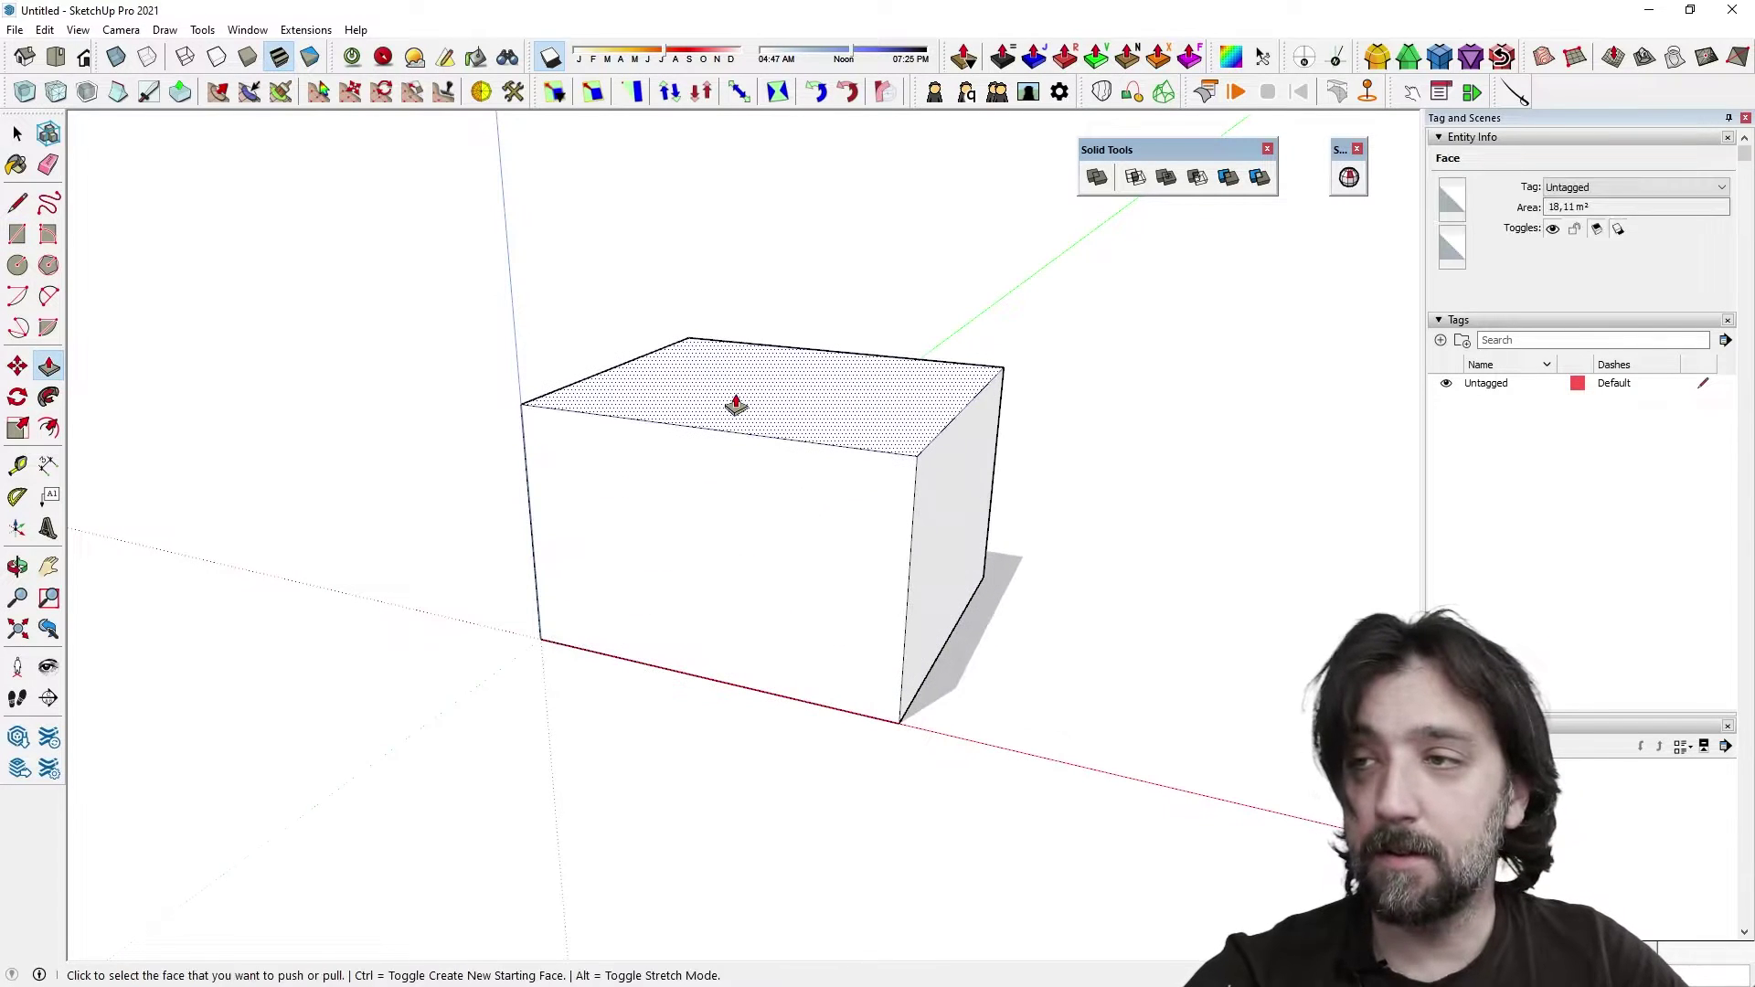
key("space")
Step: Reposition the floating Solid Tools palette directly beside the small neighbouring palette
left_click_drag(1179, 156, 356, 245)
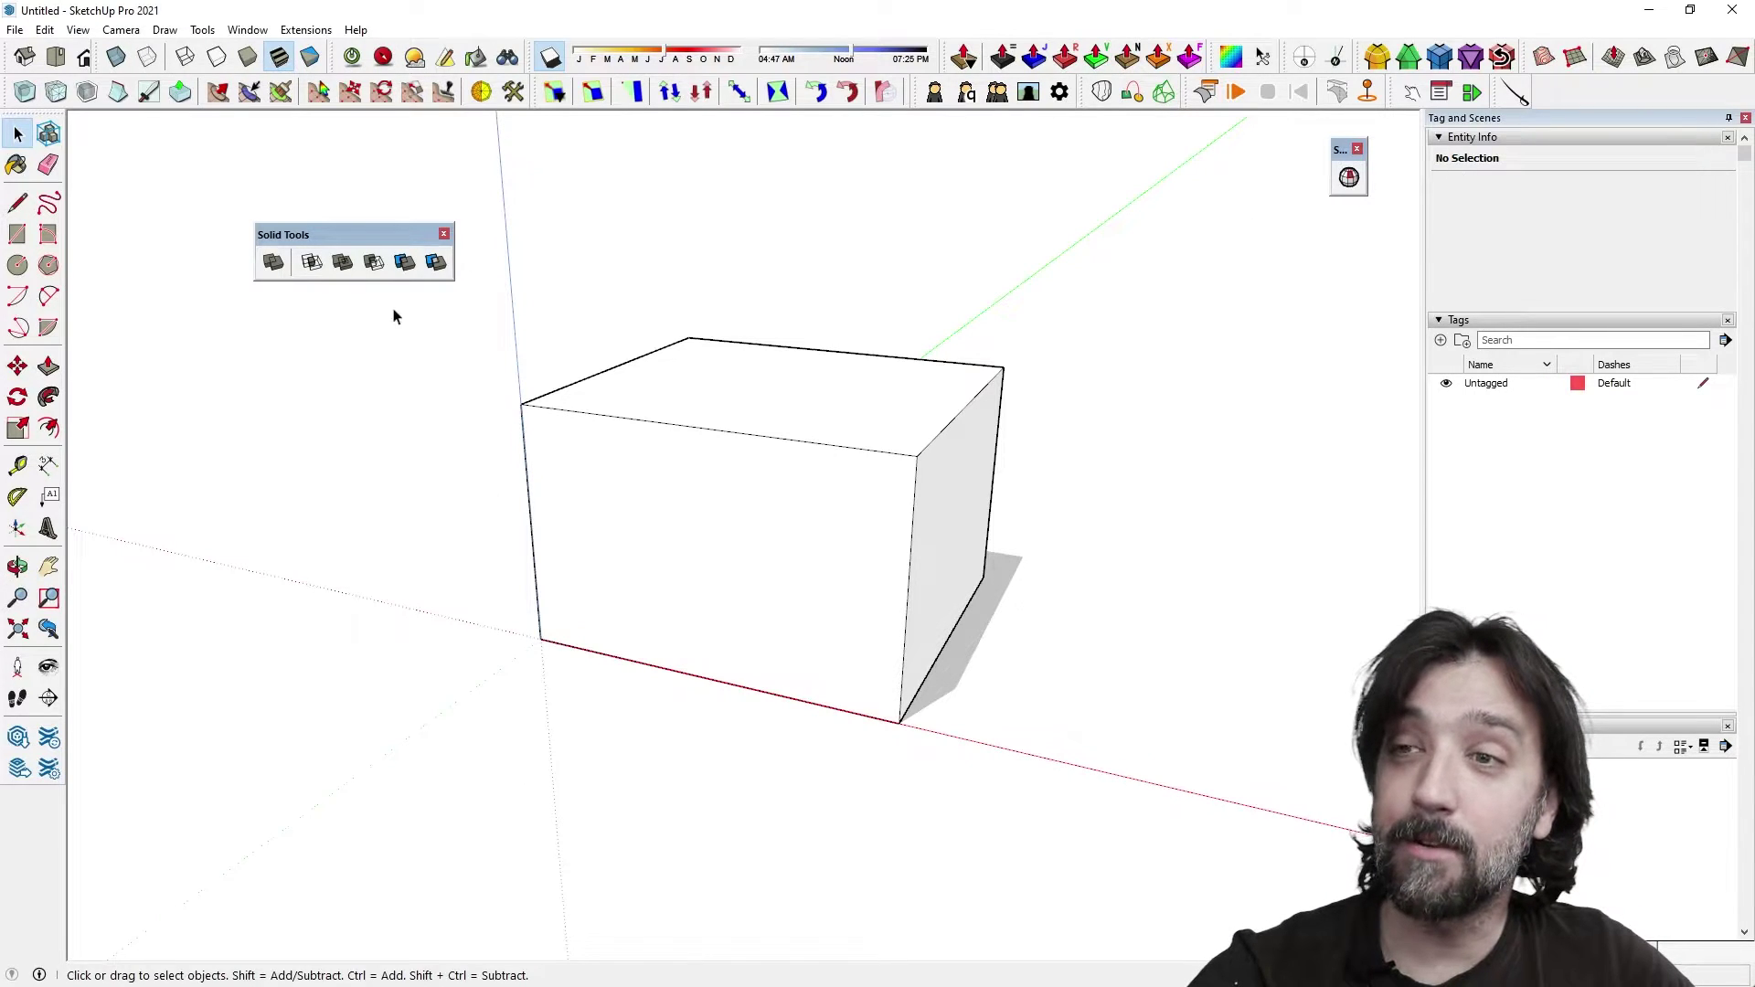
left_click_drag(344, 229, 1211, 145)
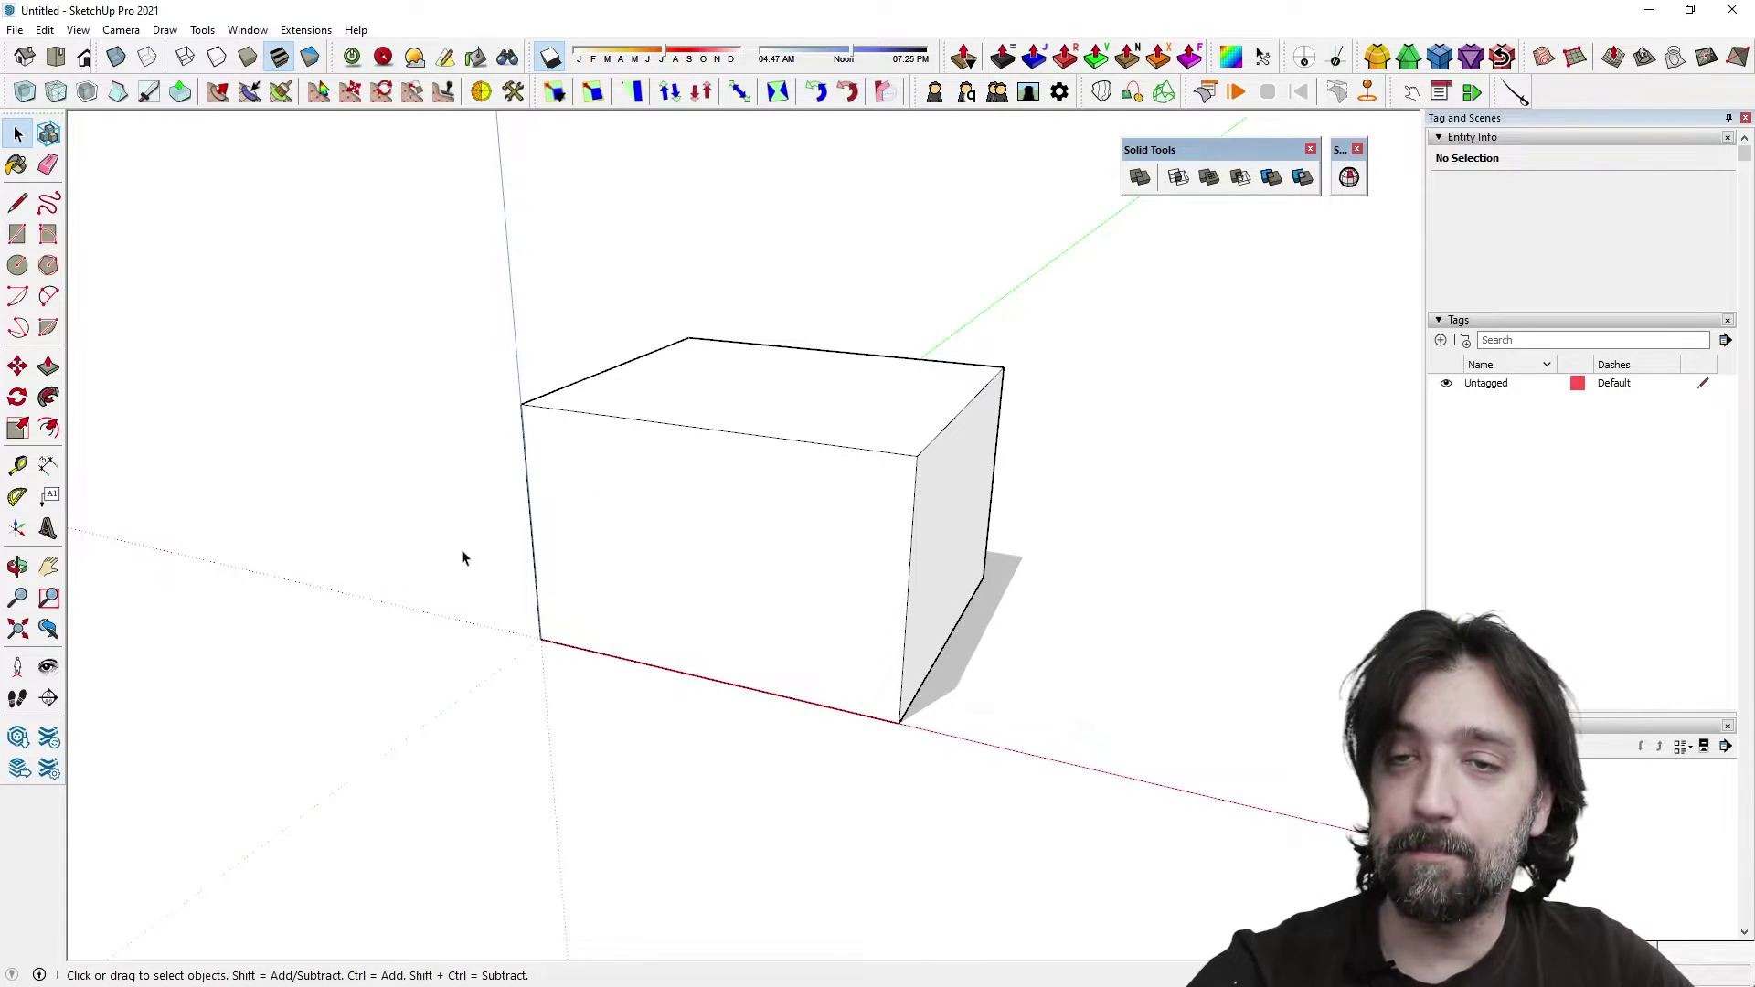
Step: Select all connected faces and edges of the box and examine the closed shape from several angles
mouse_move(326, 506)
middle_mouse_down()
mouse_move(725, 555)
mouse_move(333, 592)
mouse_move(311, 566)
middle_mouse_up()
triple_click(740, 476)
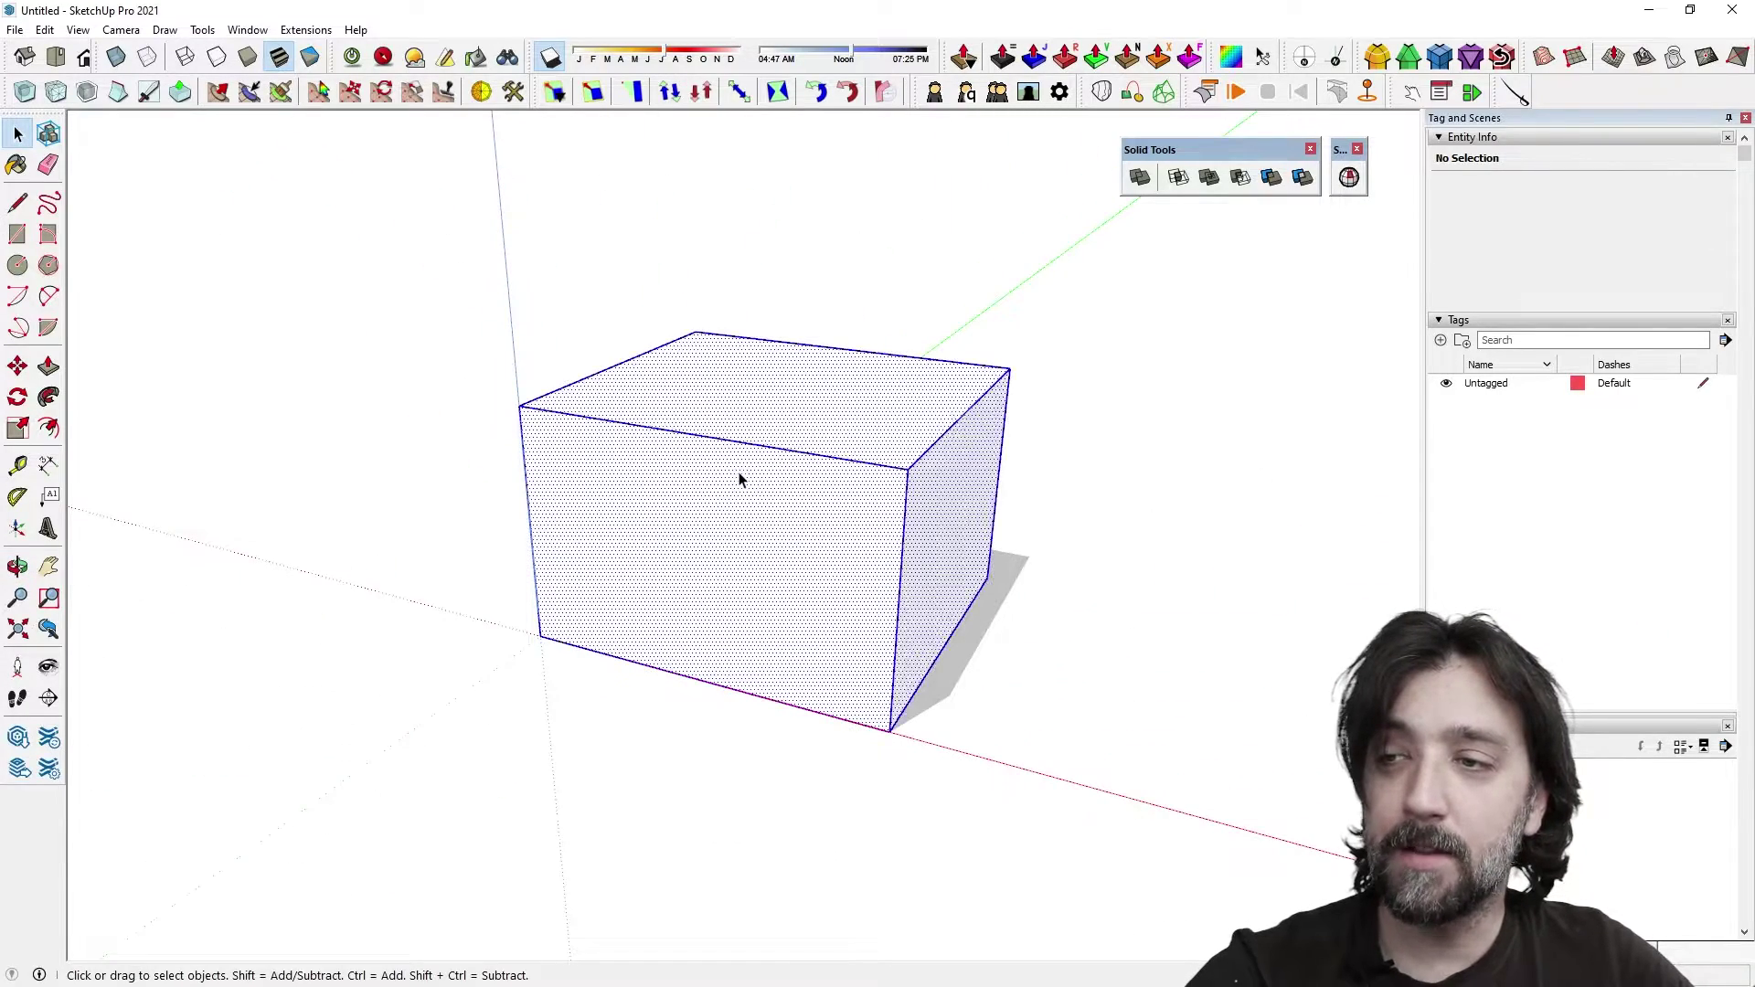
middle_click_drag(740, 477, 772, 646)
right_click(965, 604)
left_click(885, 382)
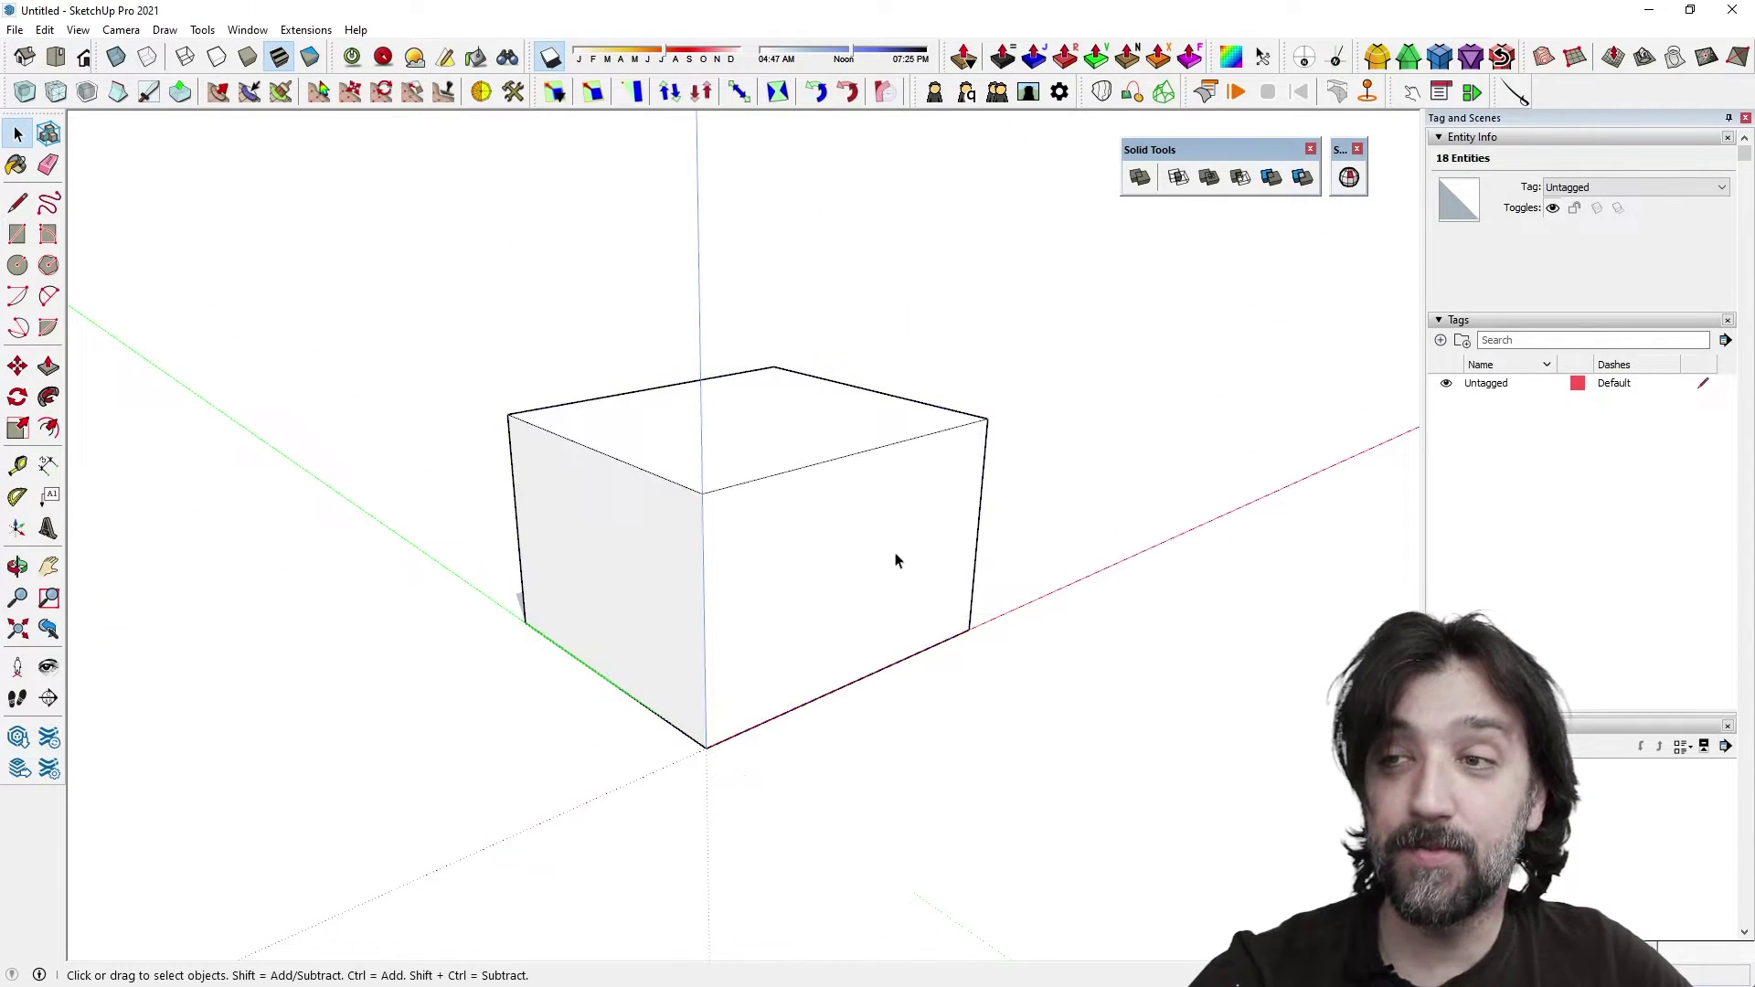
middle_click_drag(772, 603, 893, 560)
scroll(787, 573, "up", 2)
scroll(788, 574, "down", 2)
scroll(788, 588, "up", 1)
scroll(781, 588, "down", 1)
scroll(782, 588, "up", 1)
triple_click(782, 585)
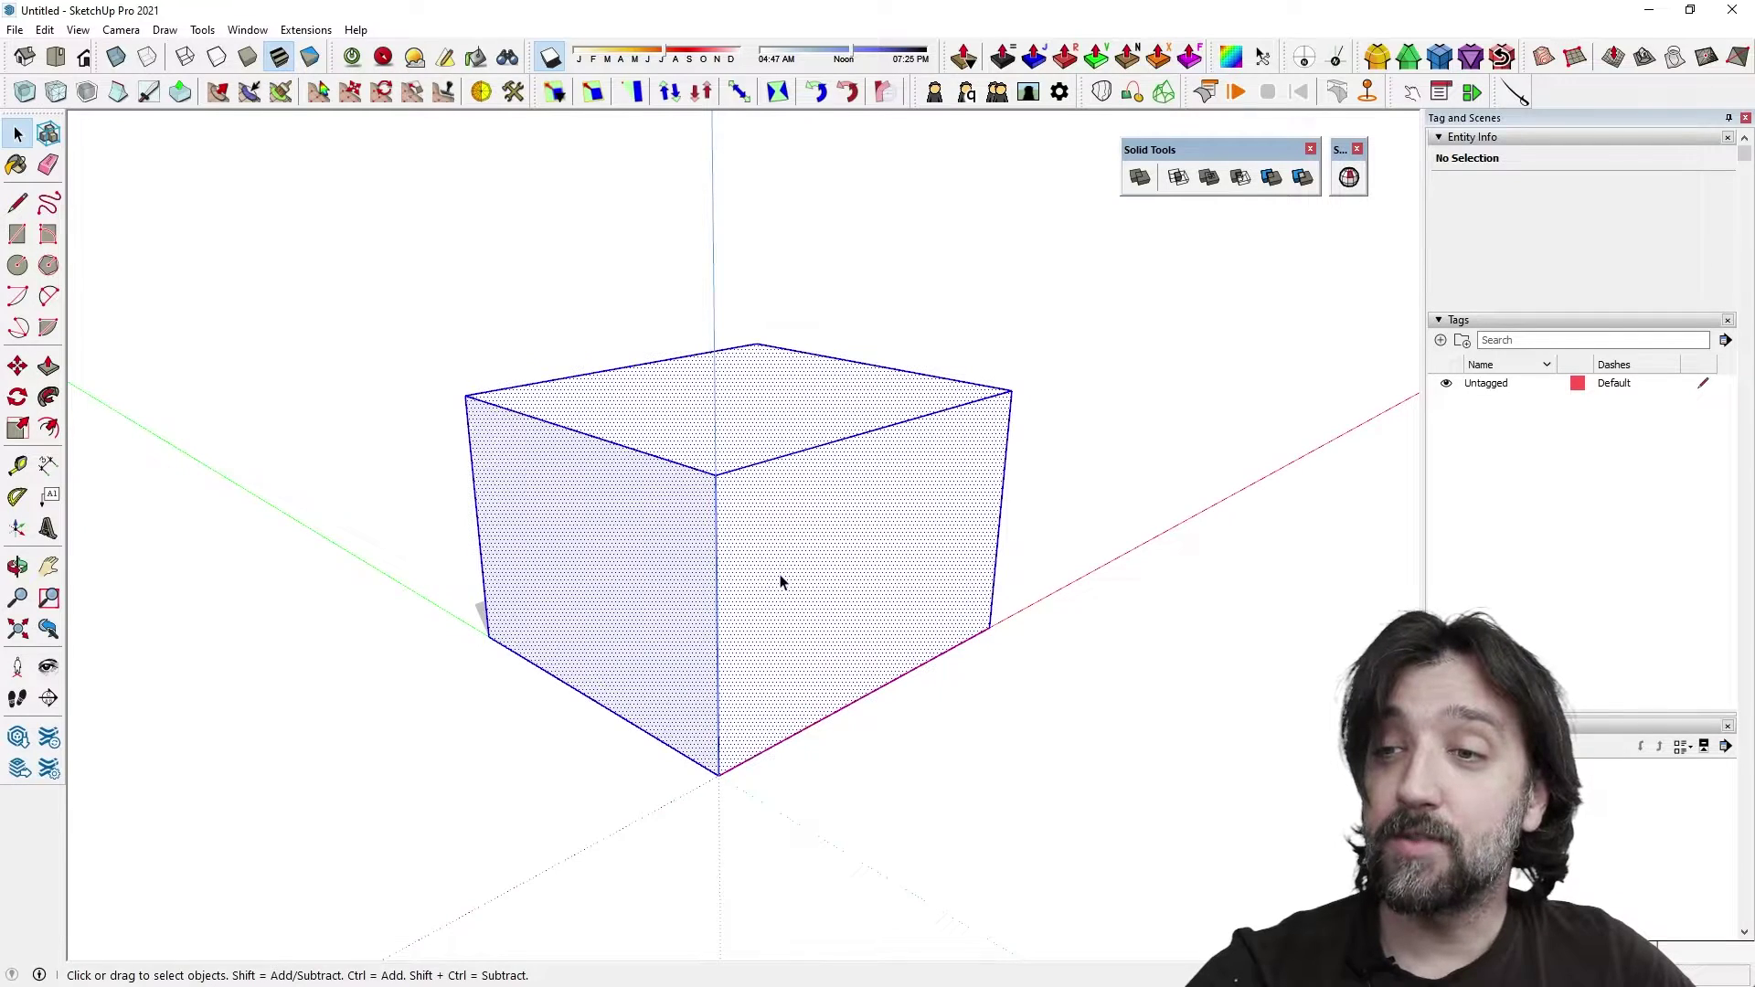
middle_click_drag(780, 579, 740, 603)
scroll(808, 692, "up", 1)
scroll(813, 690, "down", 1)
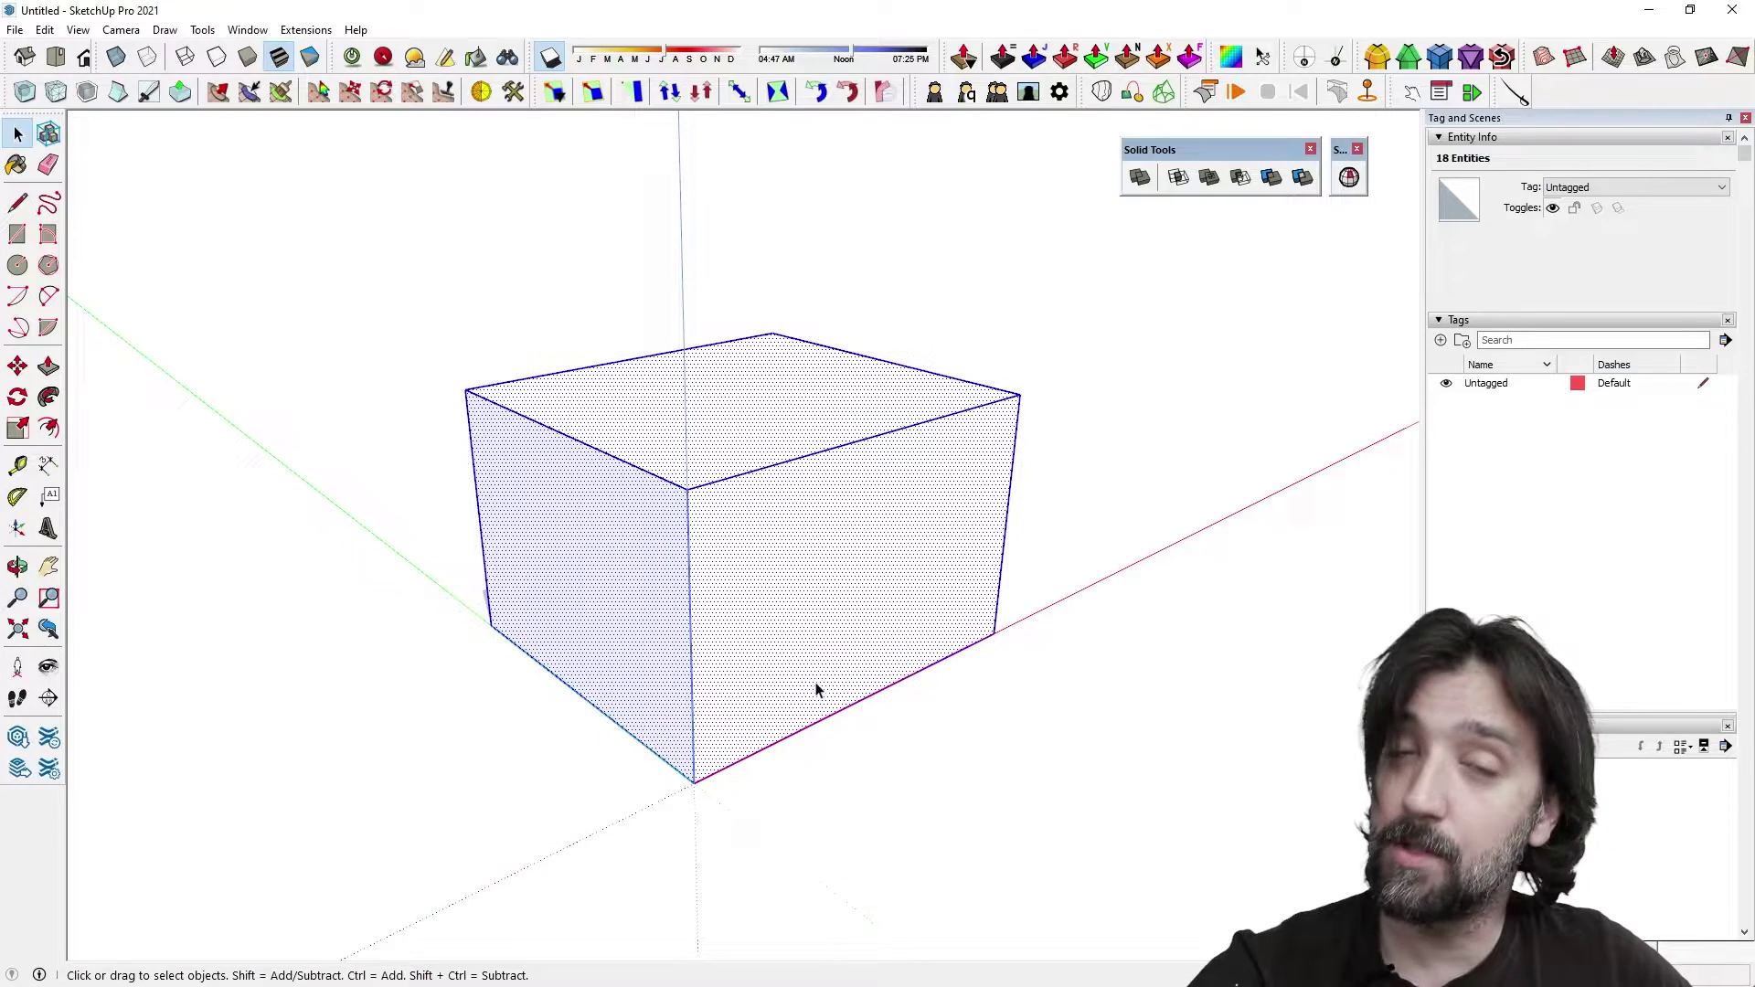
Step: Delete the box's side face that stands on the green axis
left_click(590, 589)
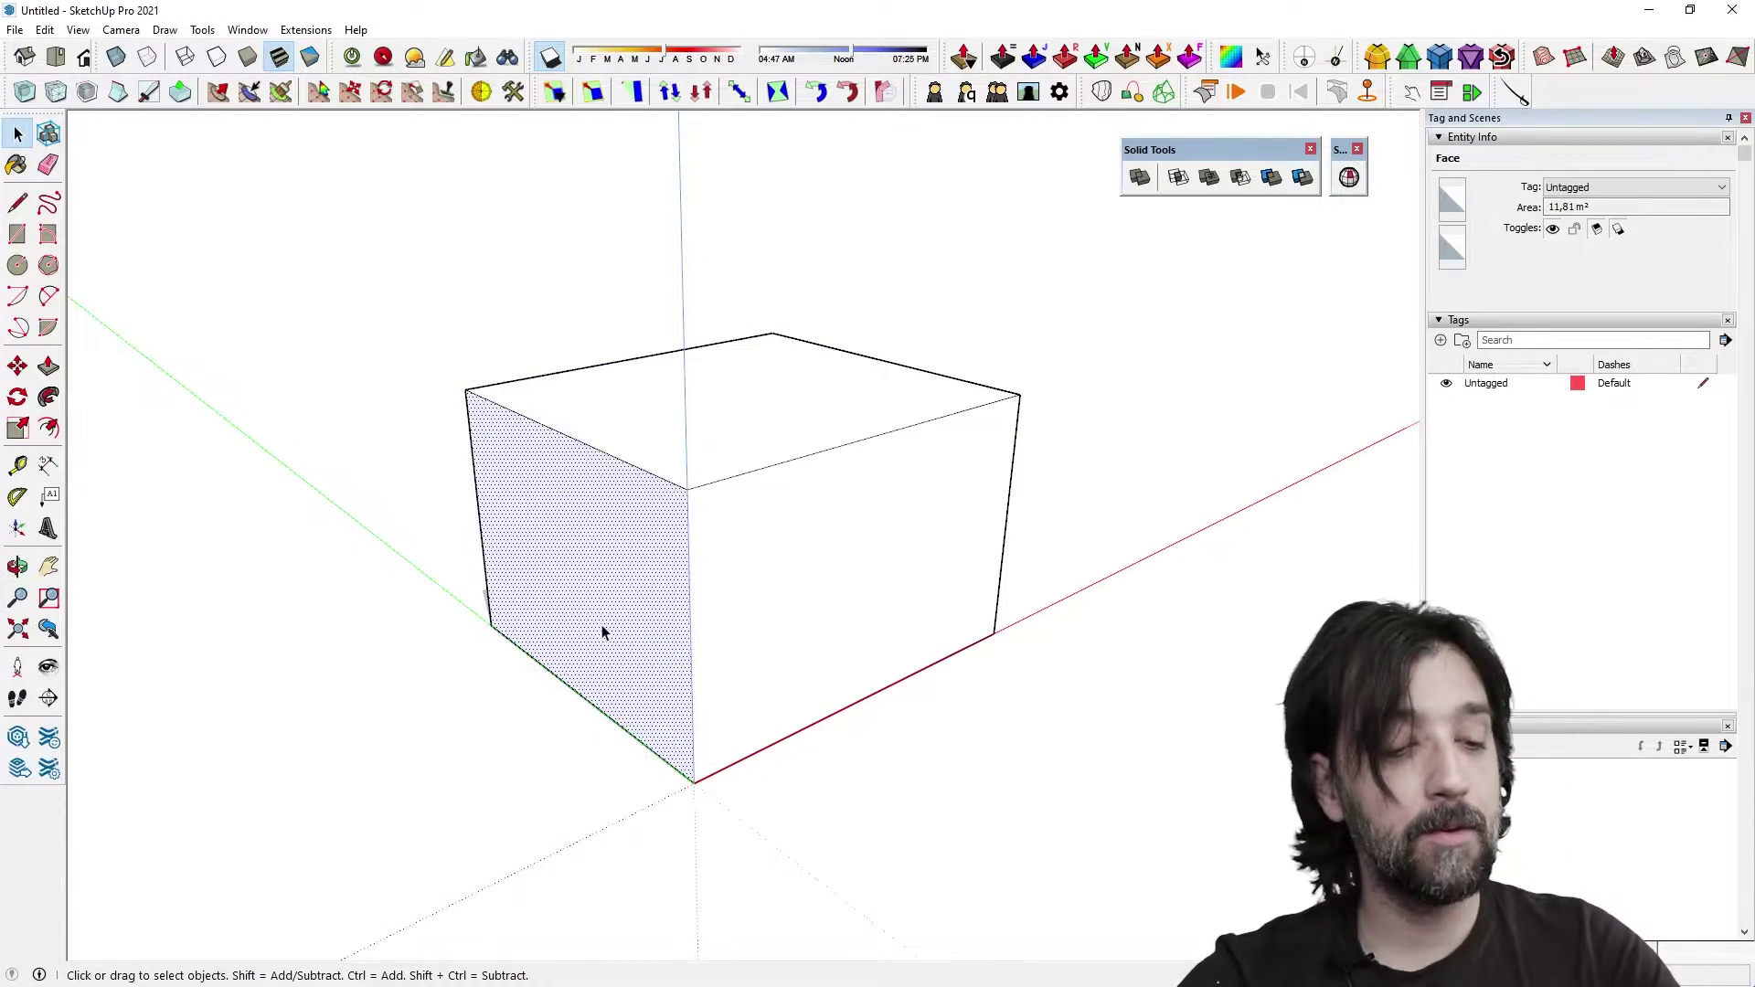
key("Delete")
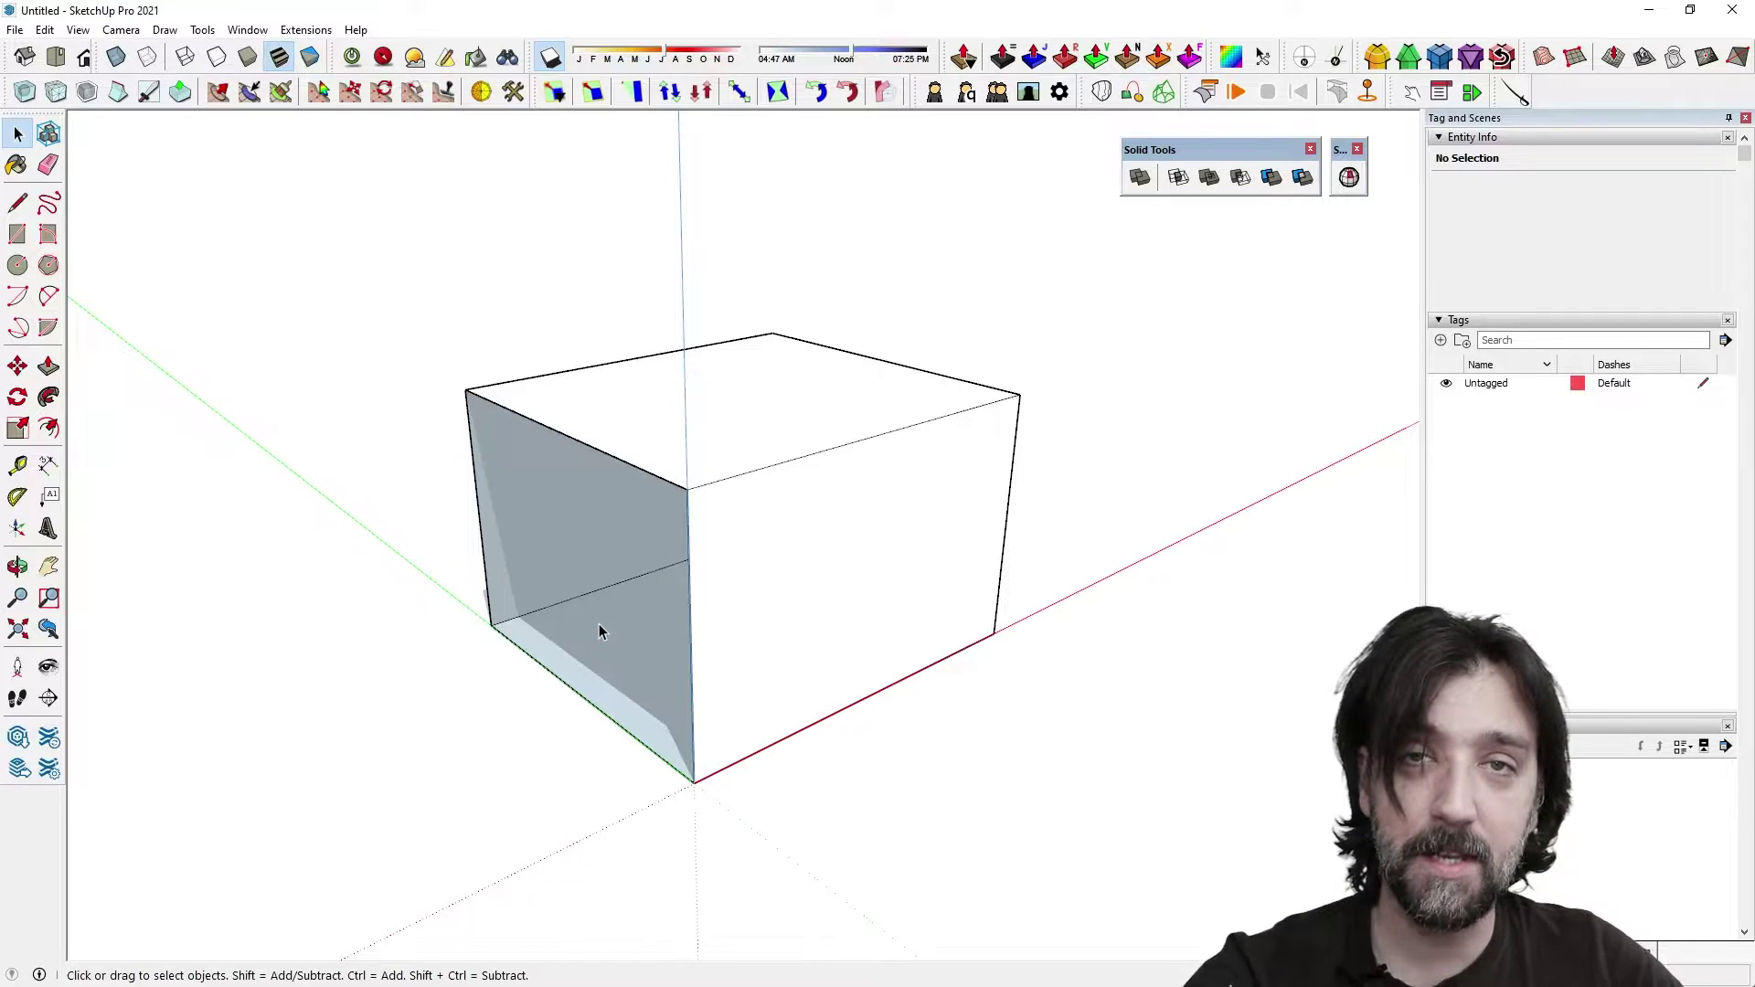
Step: Examine the outer and inner faces of the open box by selecting them one after another
mouse_move(583, 615)
middle_mouse_down()
mouse_move(865, 505)
mouse_move(549, 568)
mouse_move(1159, 537)
mouse_move(1054, 470)
mouse_move(470, 607)
mouse_move(599, 596)
middle_mouse_up()
left_click(757, 645)
left_click(956, 536)
middle_click_drag(951, 537, 867, 443)
left_click(833, 382)
left_click(667, 479)
left_click(593, 491)
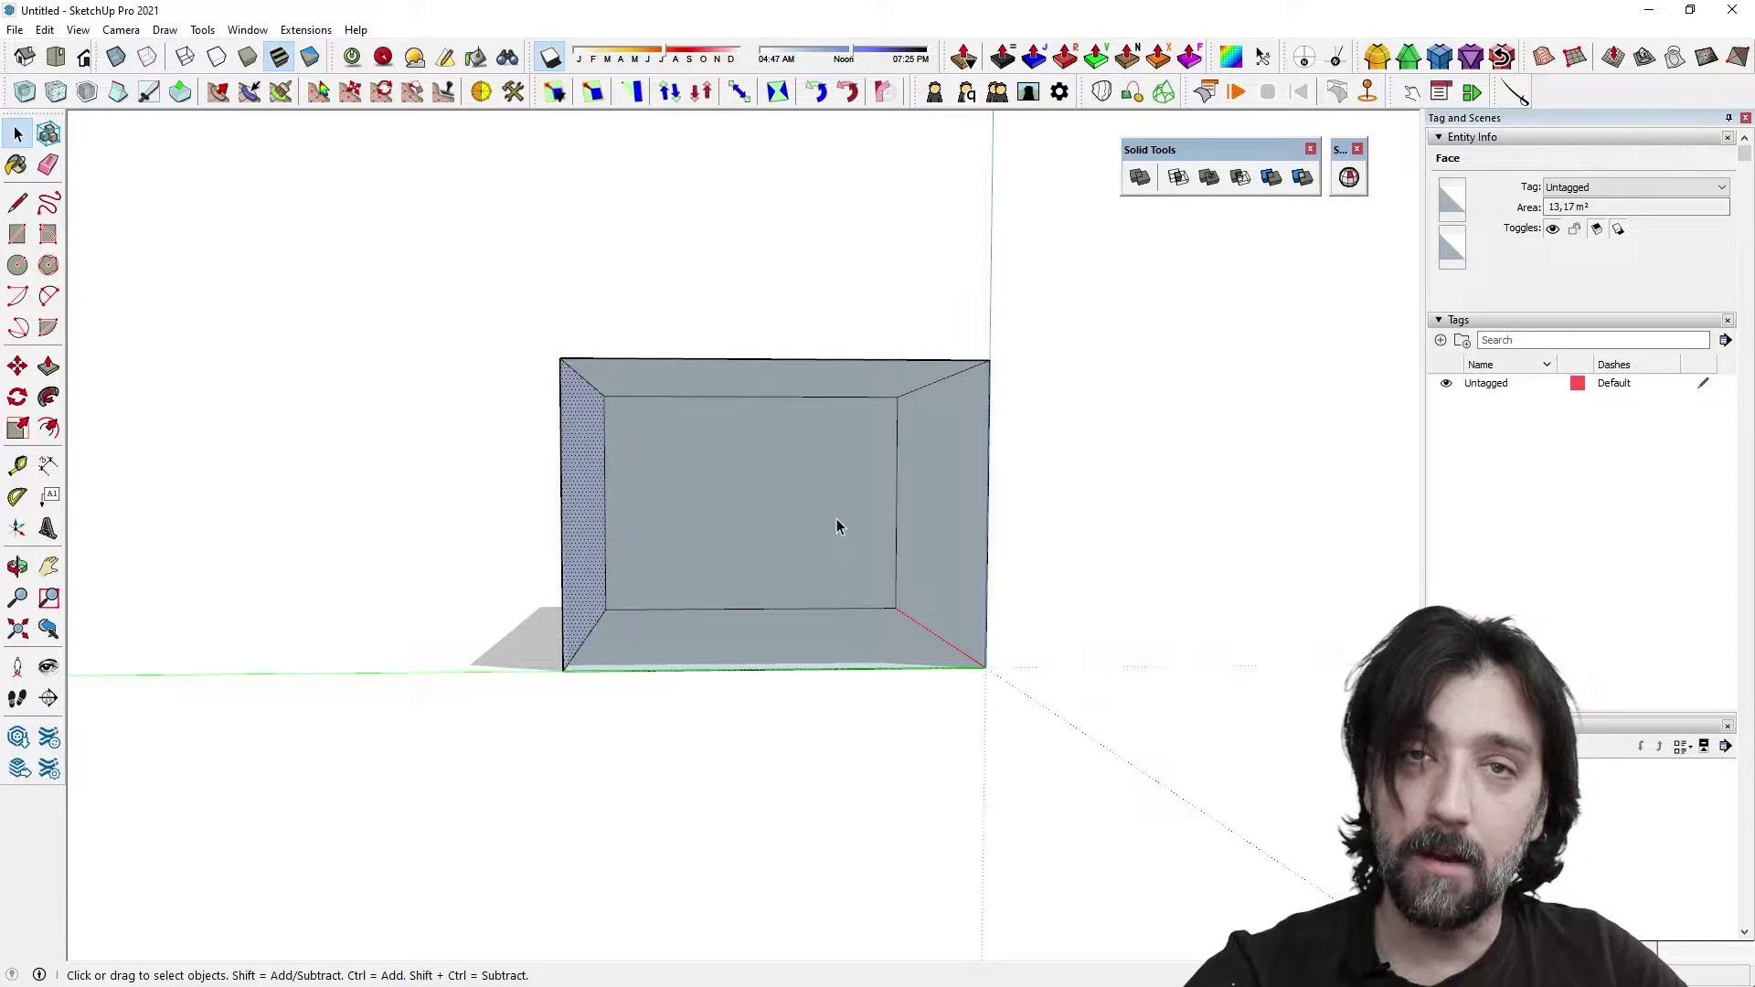
middle_click_drag(836, 525, 767, 610)
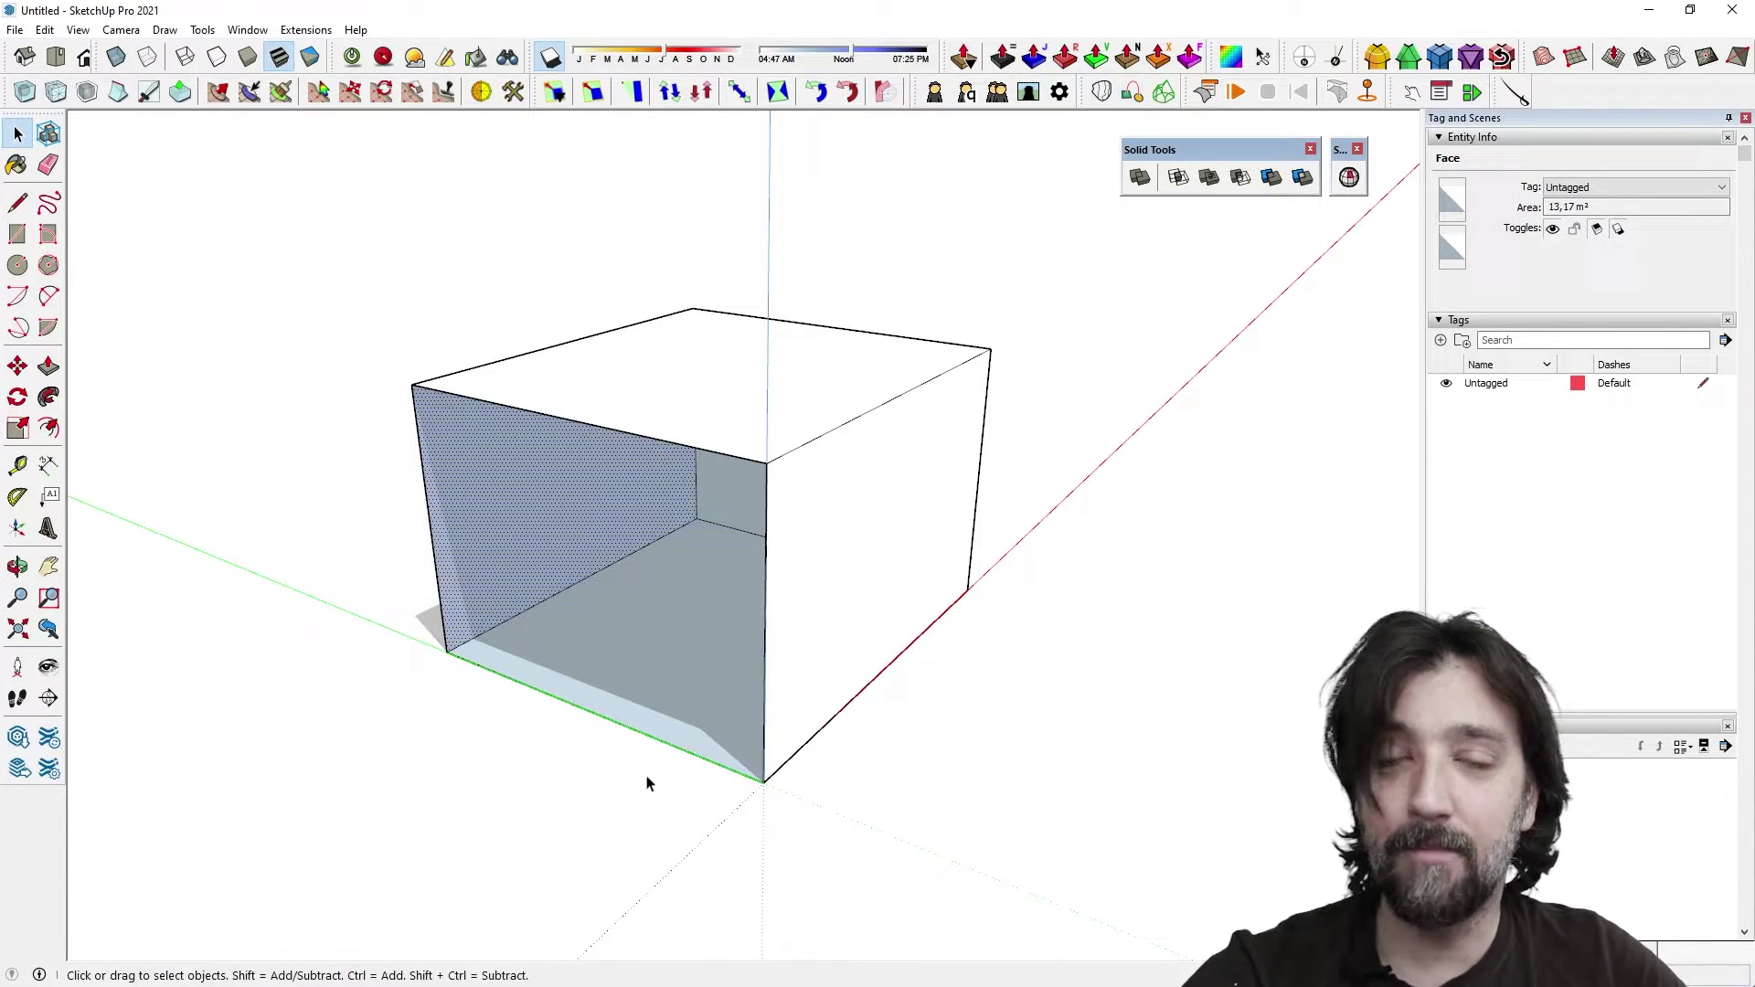
middle_click_drag(638, 786, 760, 397)
left_click(761, 380)
left_click(896, 481)
left_click(748, 390)
left_click(738, 478)
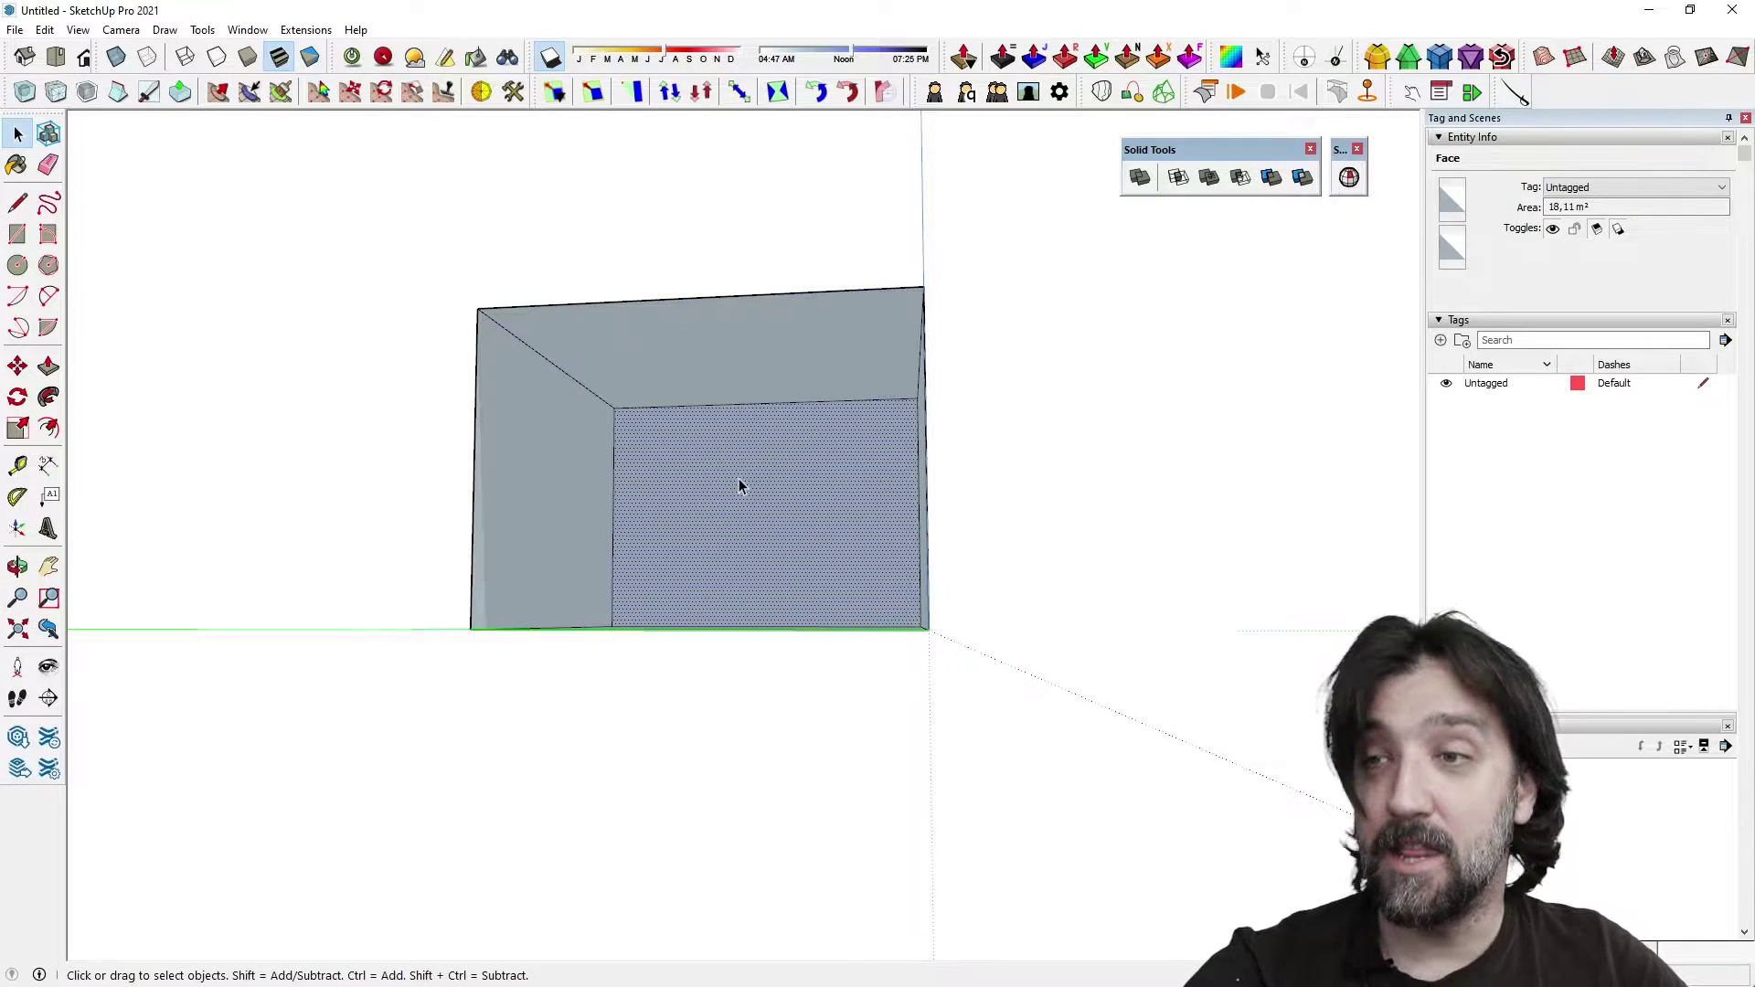
middle_click_drag(738, 479, 694, 471)
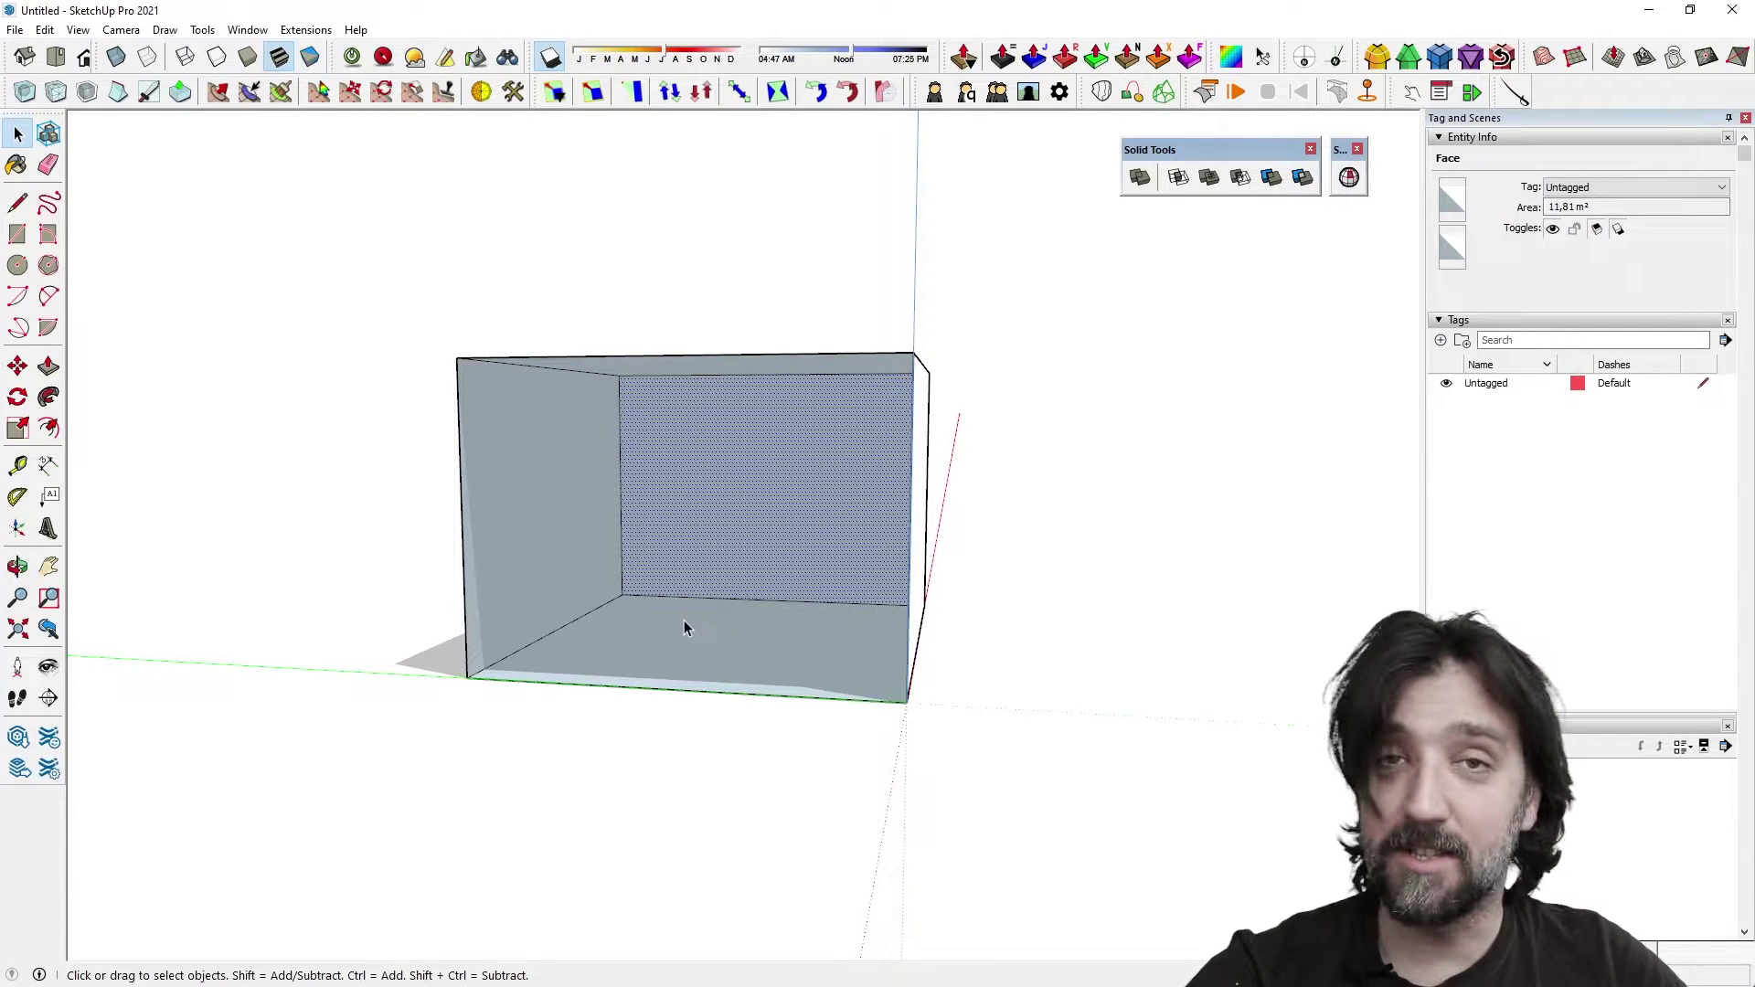
Step: Retrace the upper edge of the open side with a line from corner to corner to restore the missing face
key("l")
middle_click_drag(658, 481, 538, 294)
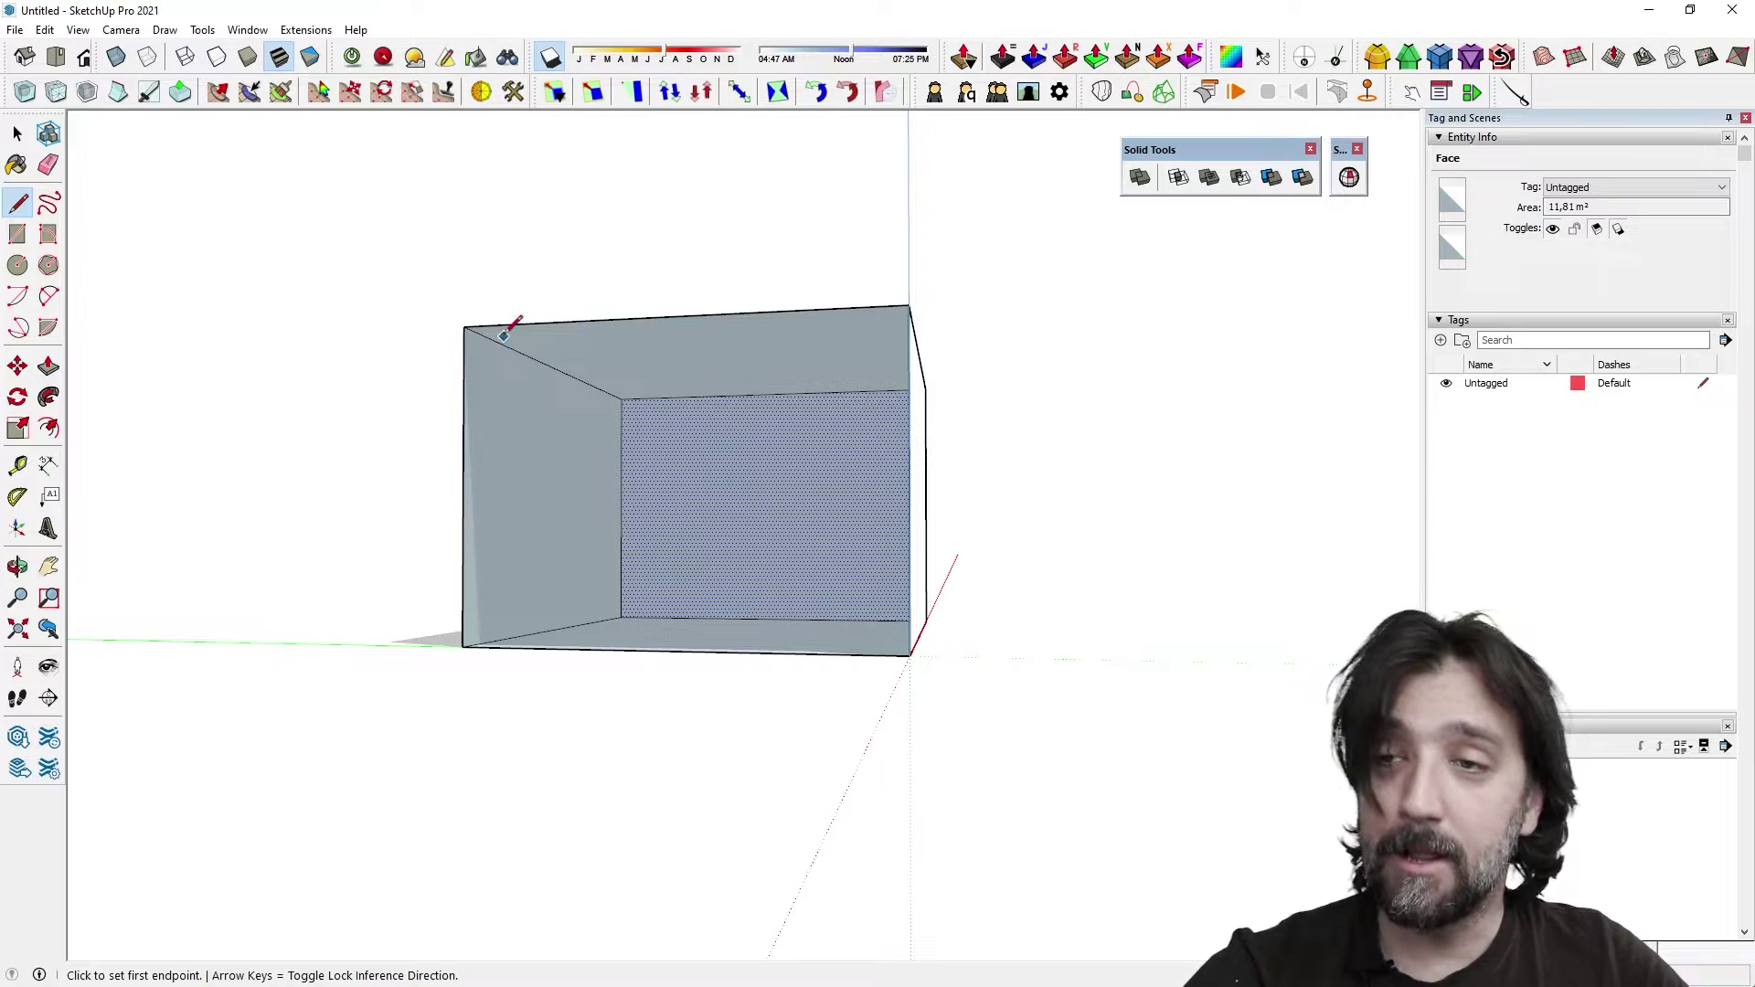
left_click(463, 326)
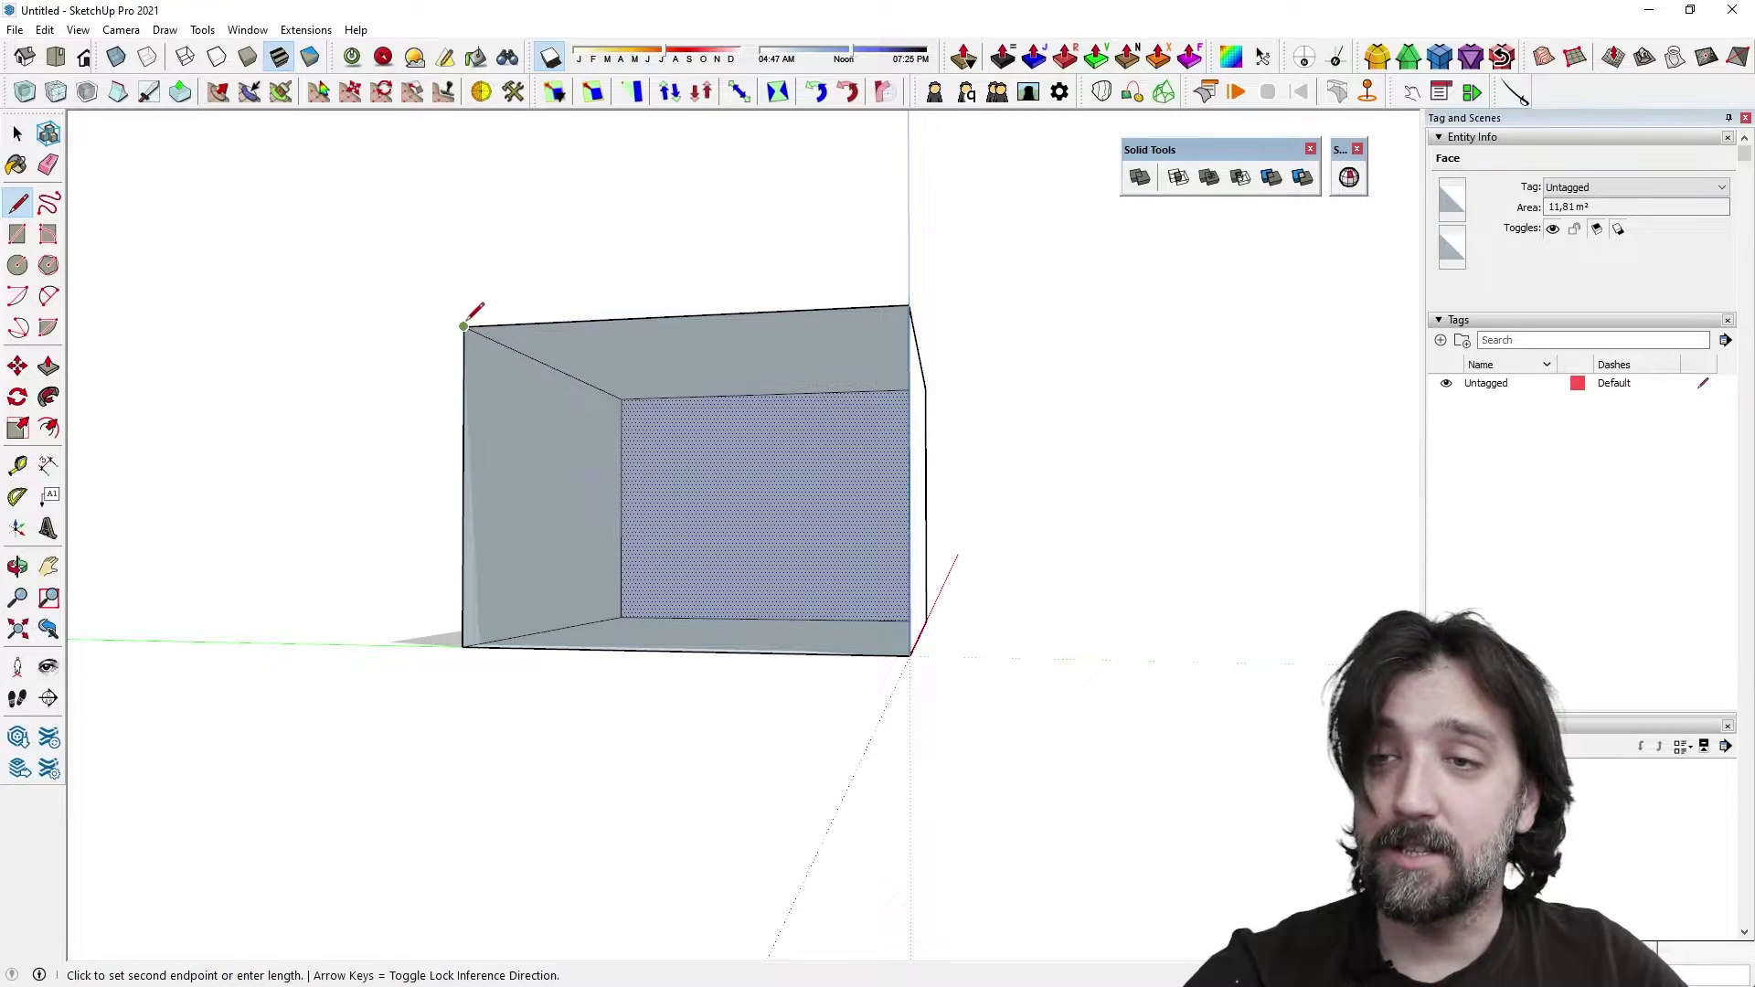
left_click(909, 305)
middle_click_drag(908, 368, 117, 160)
key("space")
scroll(319, 338, "down", 1)
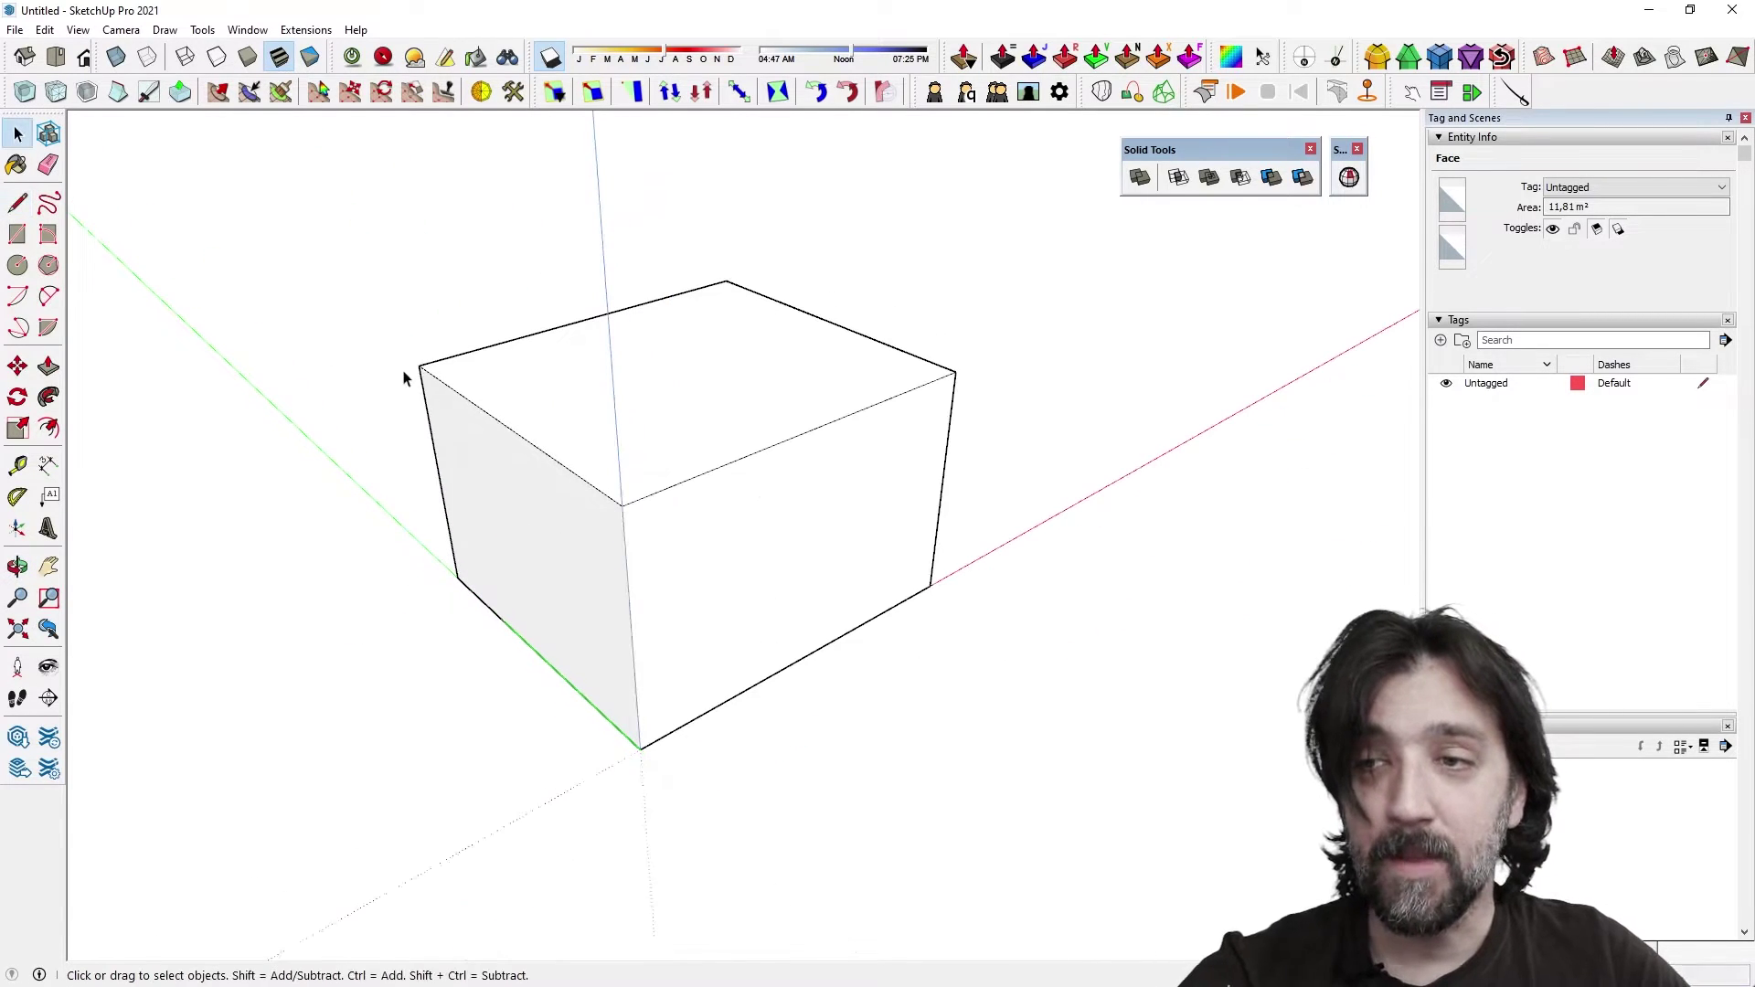
triple_click(560, 443)
right_click(558, 442)
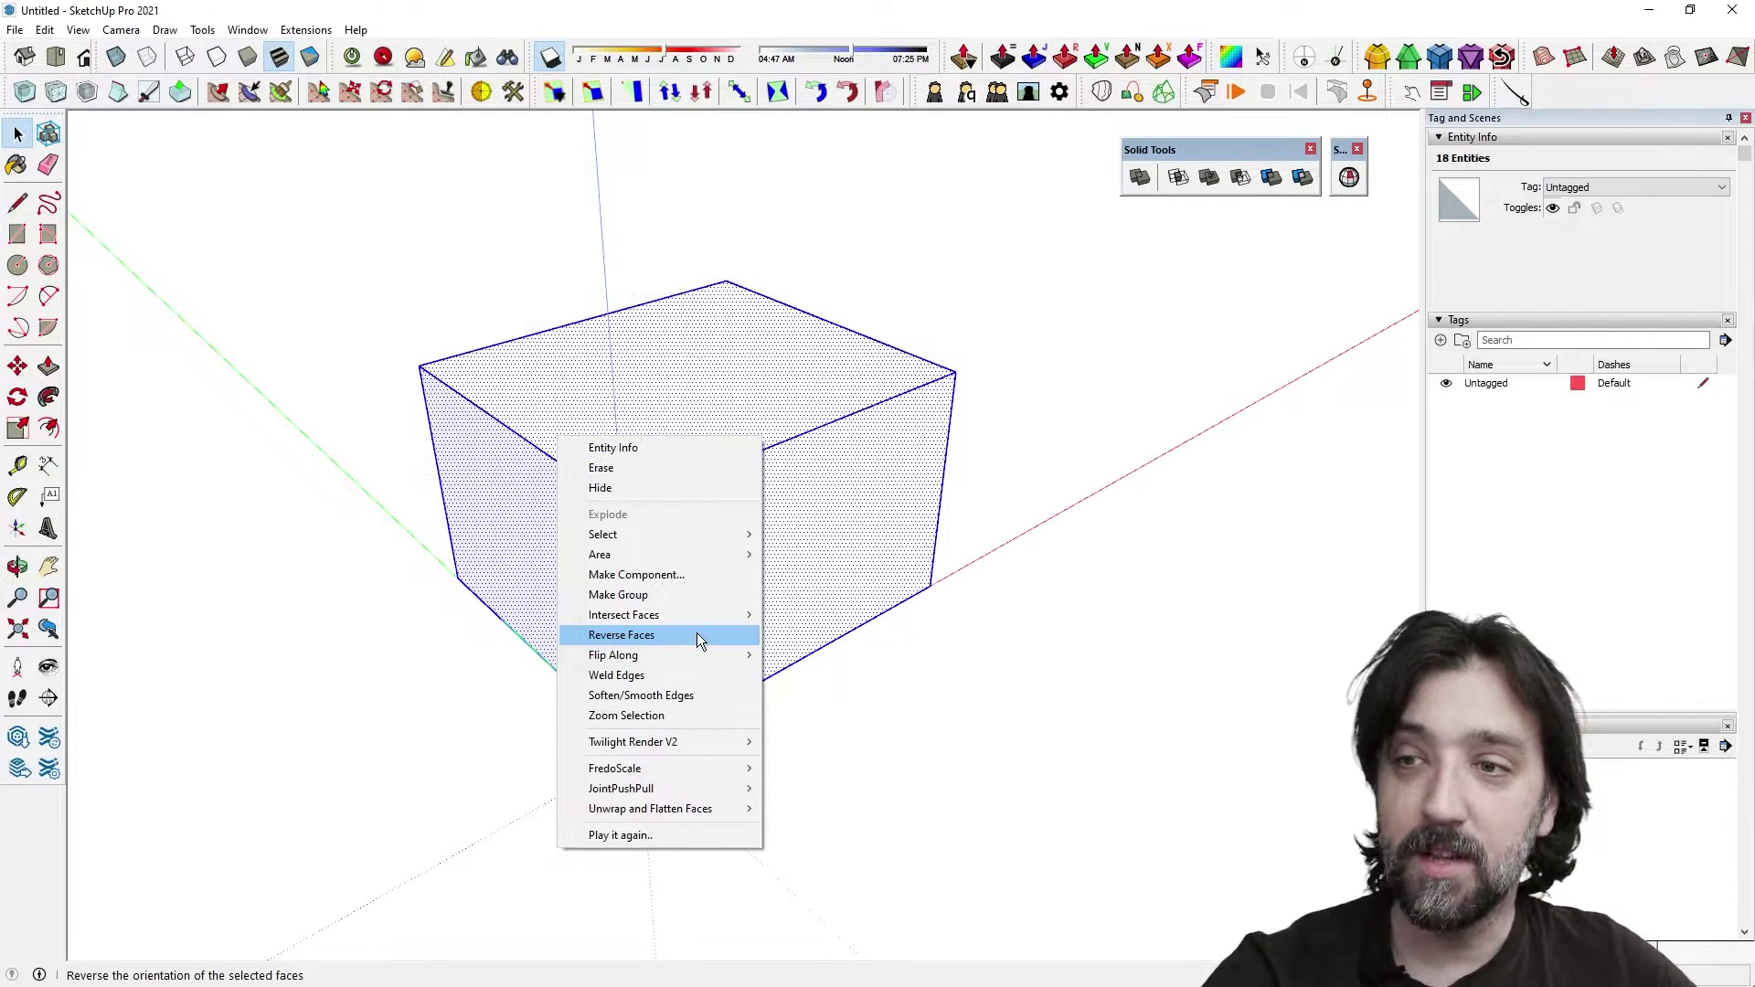
Step: Create a sphere from a circle beside the box and group all of its geometry
left_click(16, 265)
middle_click_drag(594, 478, 647, 520)
left_click(608, 585)
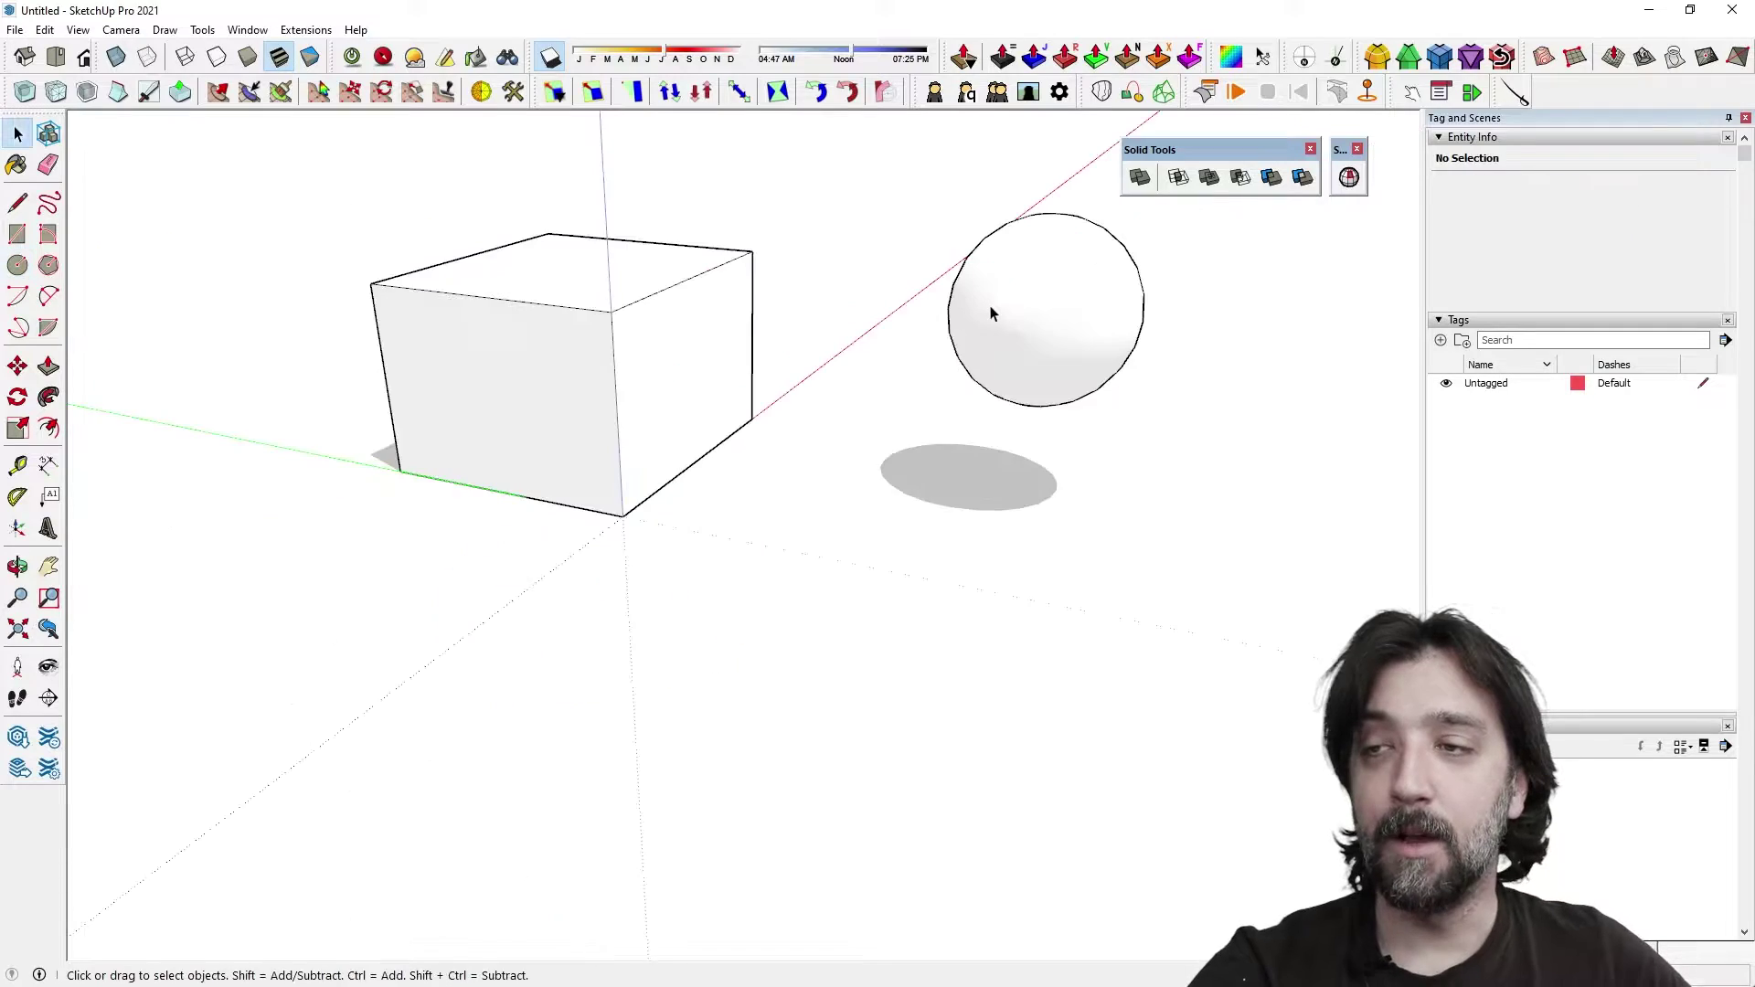
triple_click(991, 291)
middle_click_drag(991, 286, 782, 417)
key("ctrl+g")
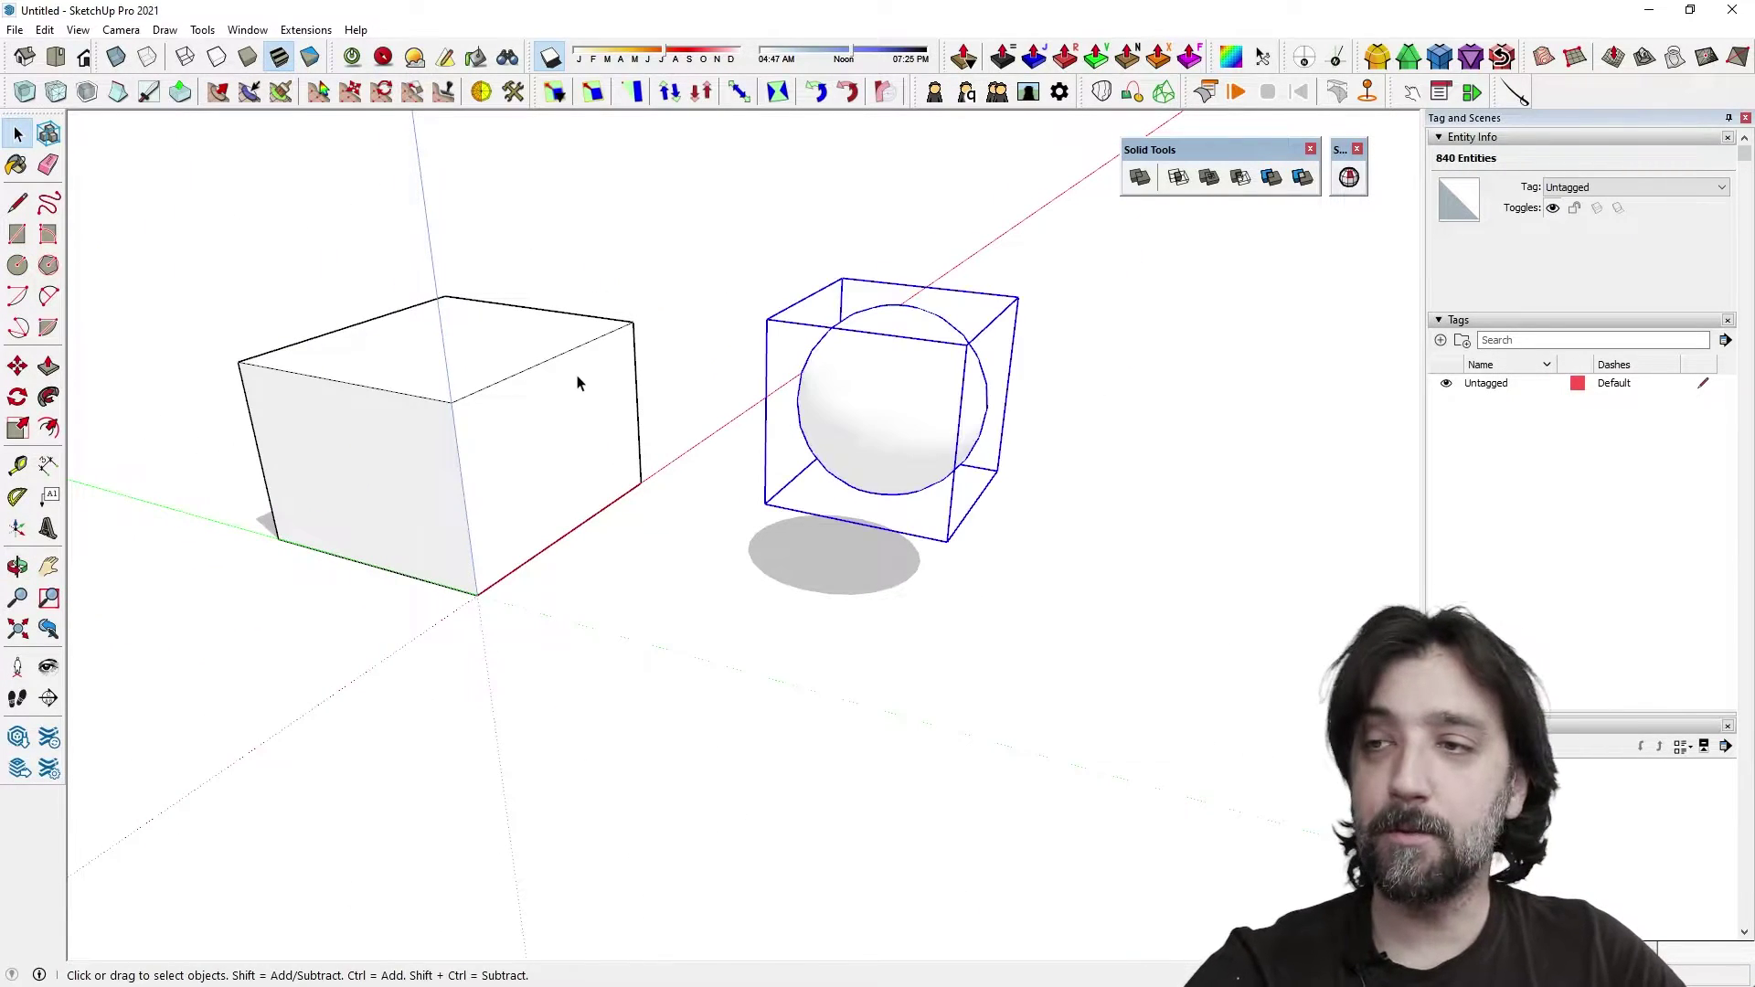
Step: Select all faces and edges of the box and make them a group
left_click(576, 379)
triple_click(487, 379)
key("ctrl+g")
middle_click_drag(487, 383, 704, 383)
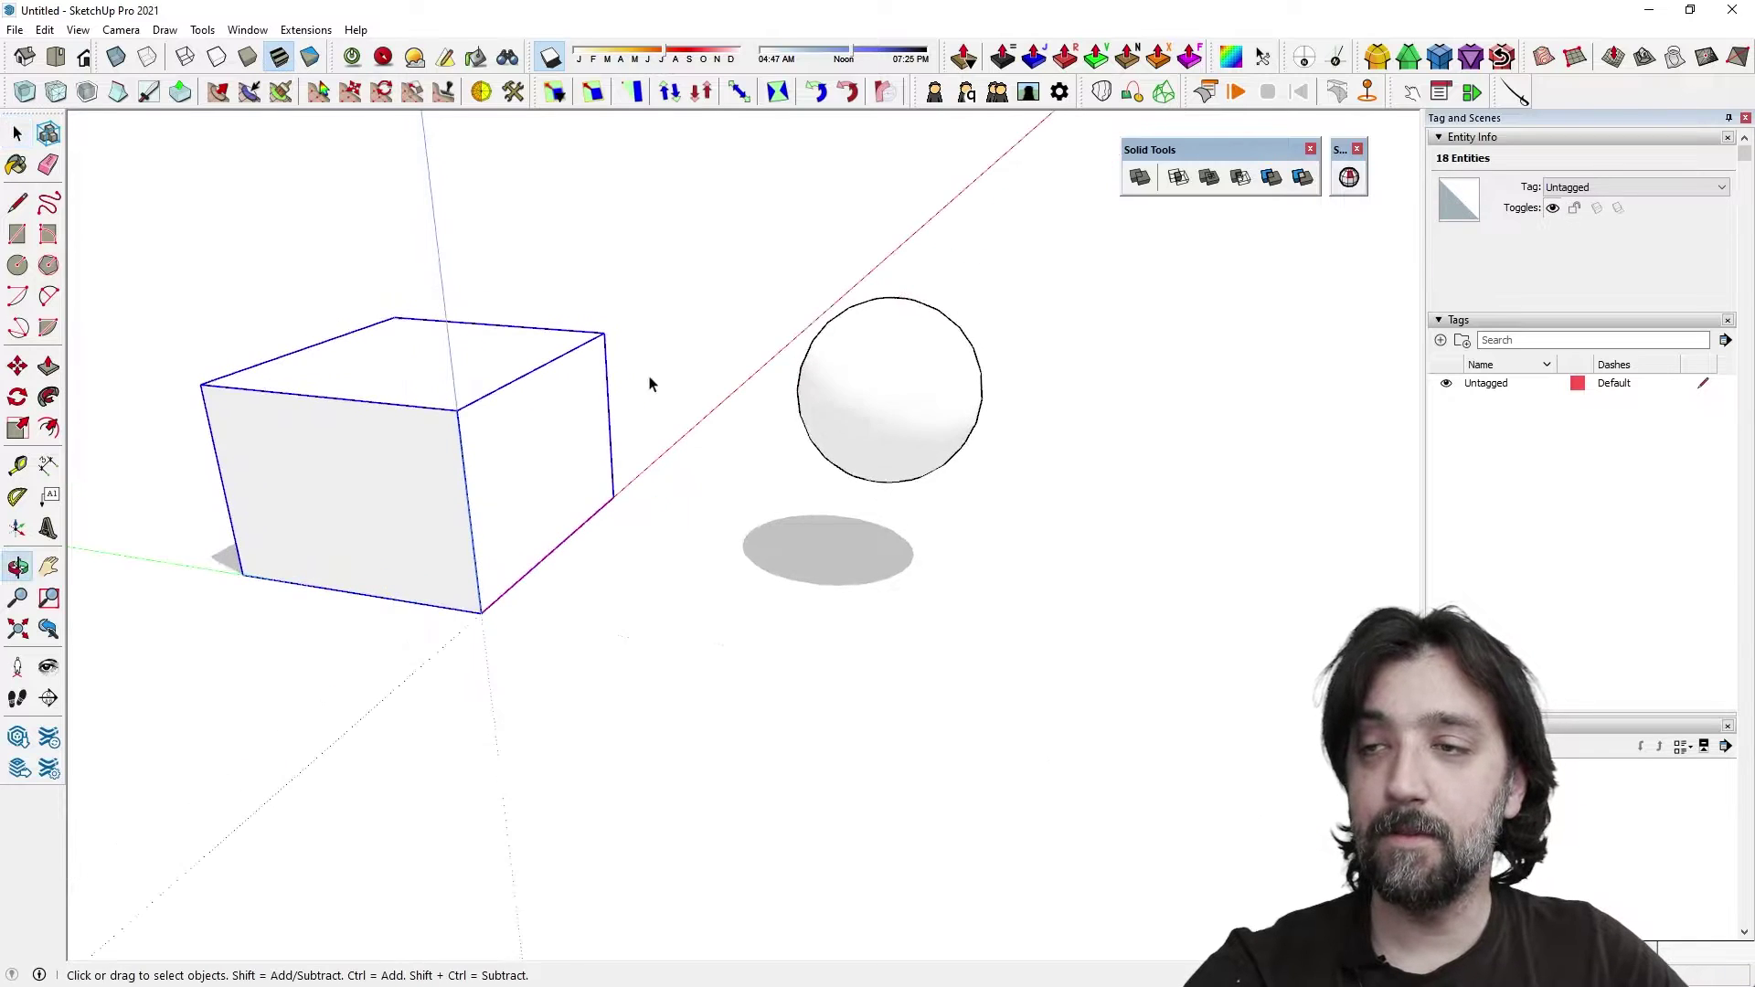
key("ctrl+g")
Step: Select the box group and the sphere group in turn to check that each is a solid group
middle_click_drag(587, 380, 1039, 364)
left_click(1039, 365)
left_click(576, 372)
left_click(976, 381)
middle_click_drag(752, 403, 671, 443, "shift")
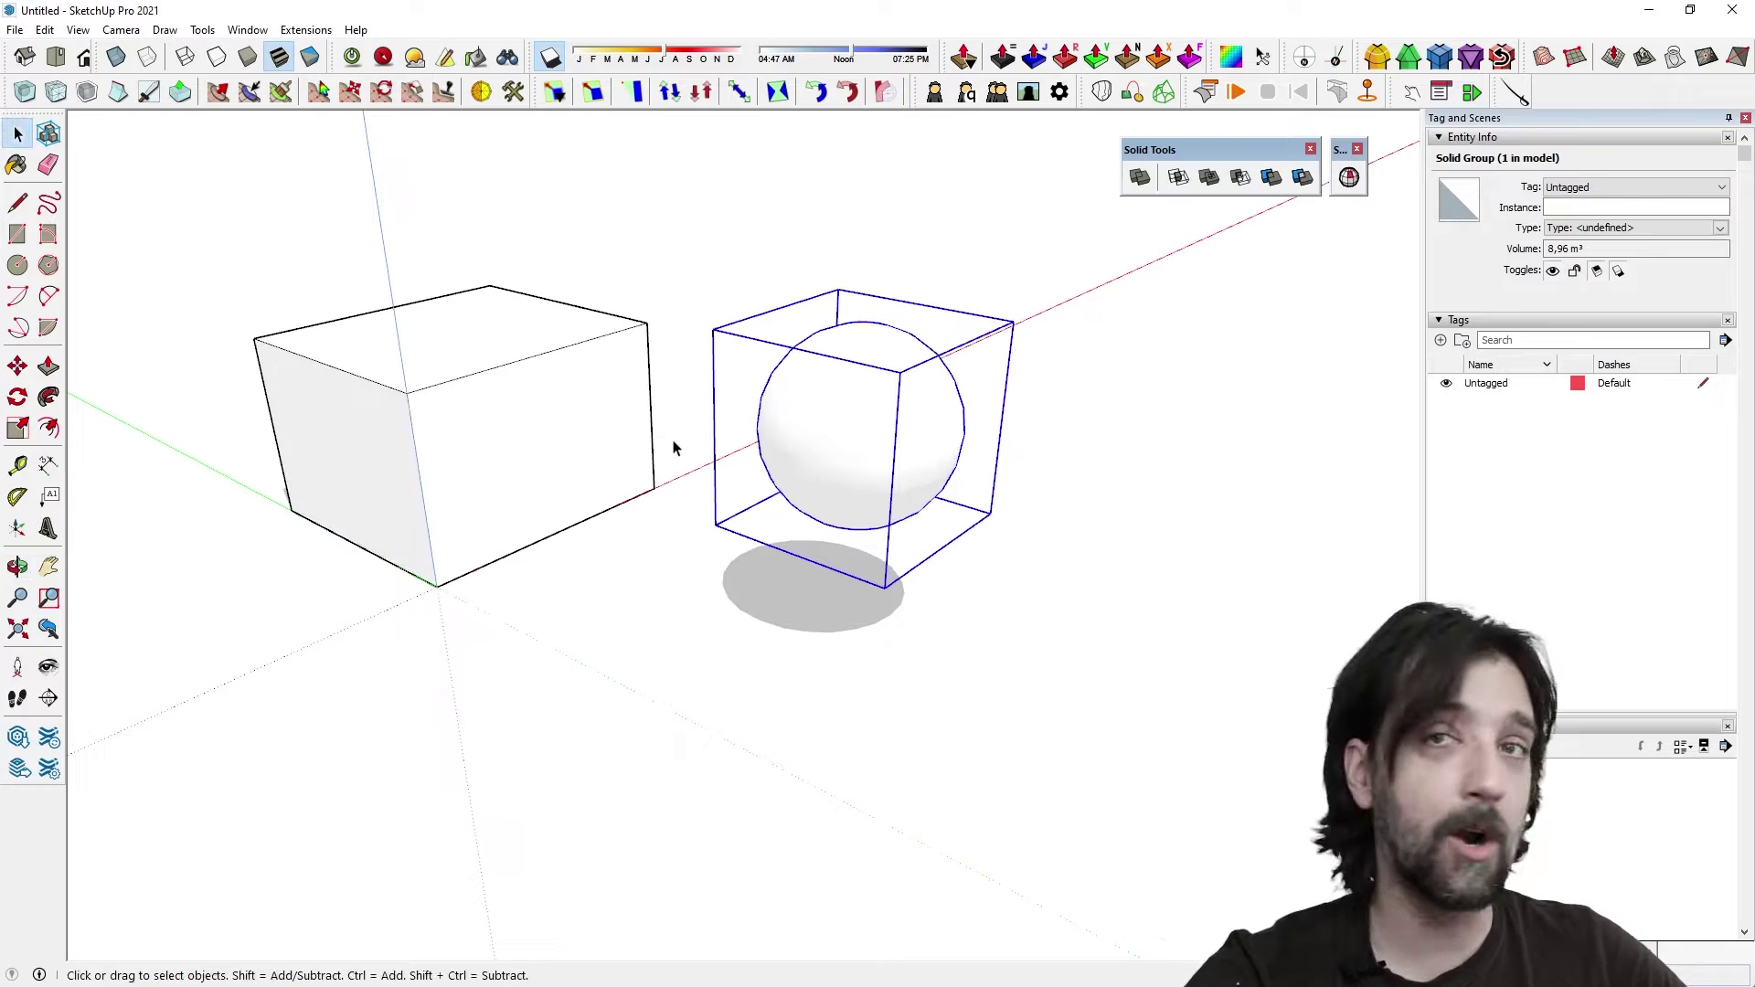
Step: Move the sphere group onto the box's upper far corner so that the two solids overlap
middle_click_drag(909, 457, 893, 442)
key("m")
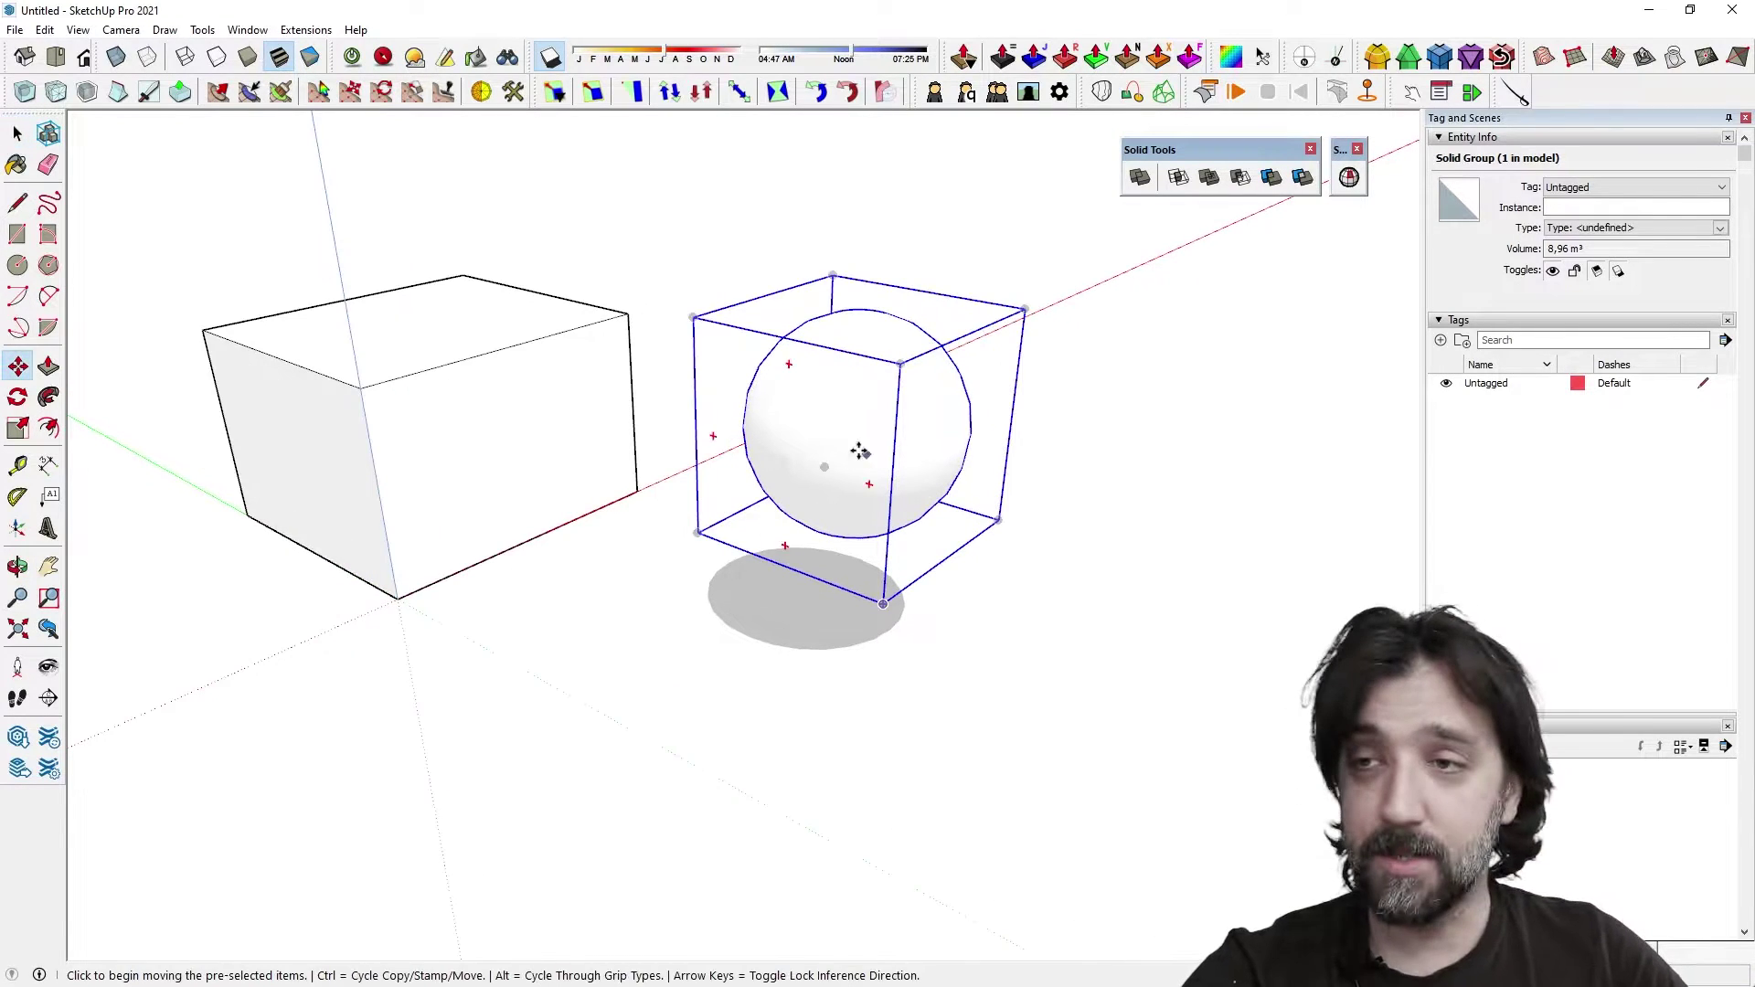
left_click(814, 439)
left_click(560, 332)
middle_click_drag(560, 333, 1277, 242)
key("space")
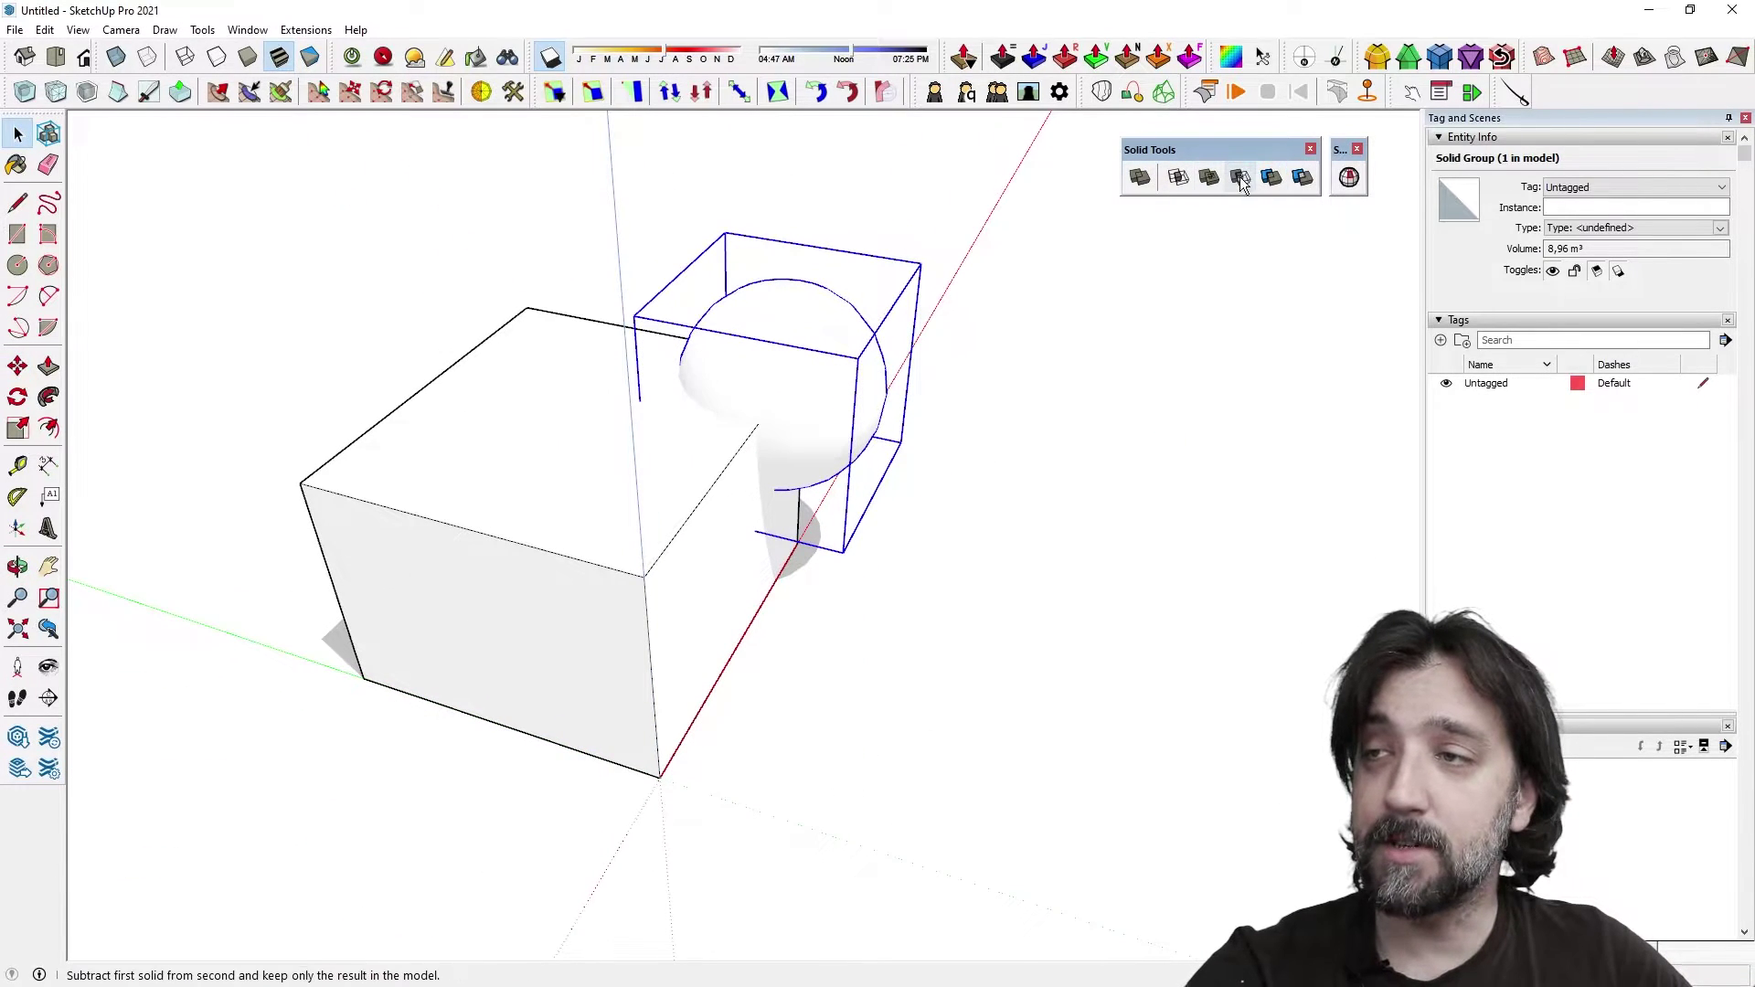
Step: Combine the box and sphere groups into one solid with Outer Shell
left_click(578, 450)
left_click(818, 393, "shift")
left_click(1140, 178)
Step: Examine the inside and outside of the combined shell where the sphere meets the box
middle_click_drag(768, 420, 750, 349)
scroll(662, 516, "up", 6)
middle_click_drag(94, 413, 566, 516, "shift")
middle_click_drag(176, 572, 548, 543, "shift")
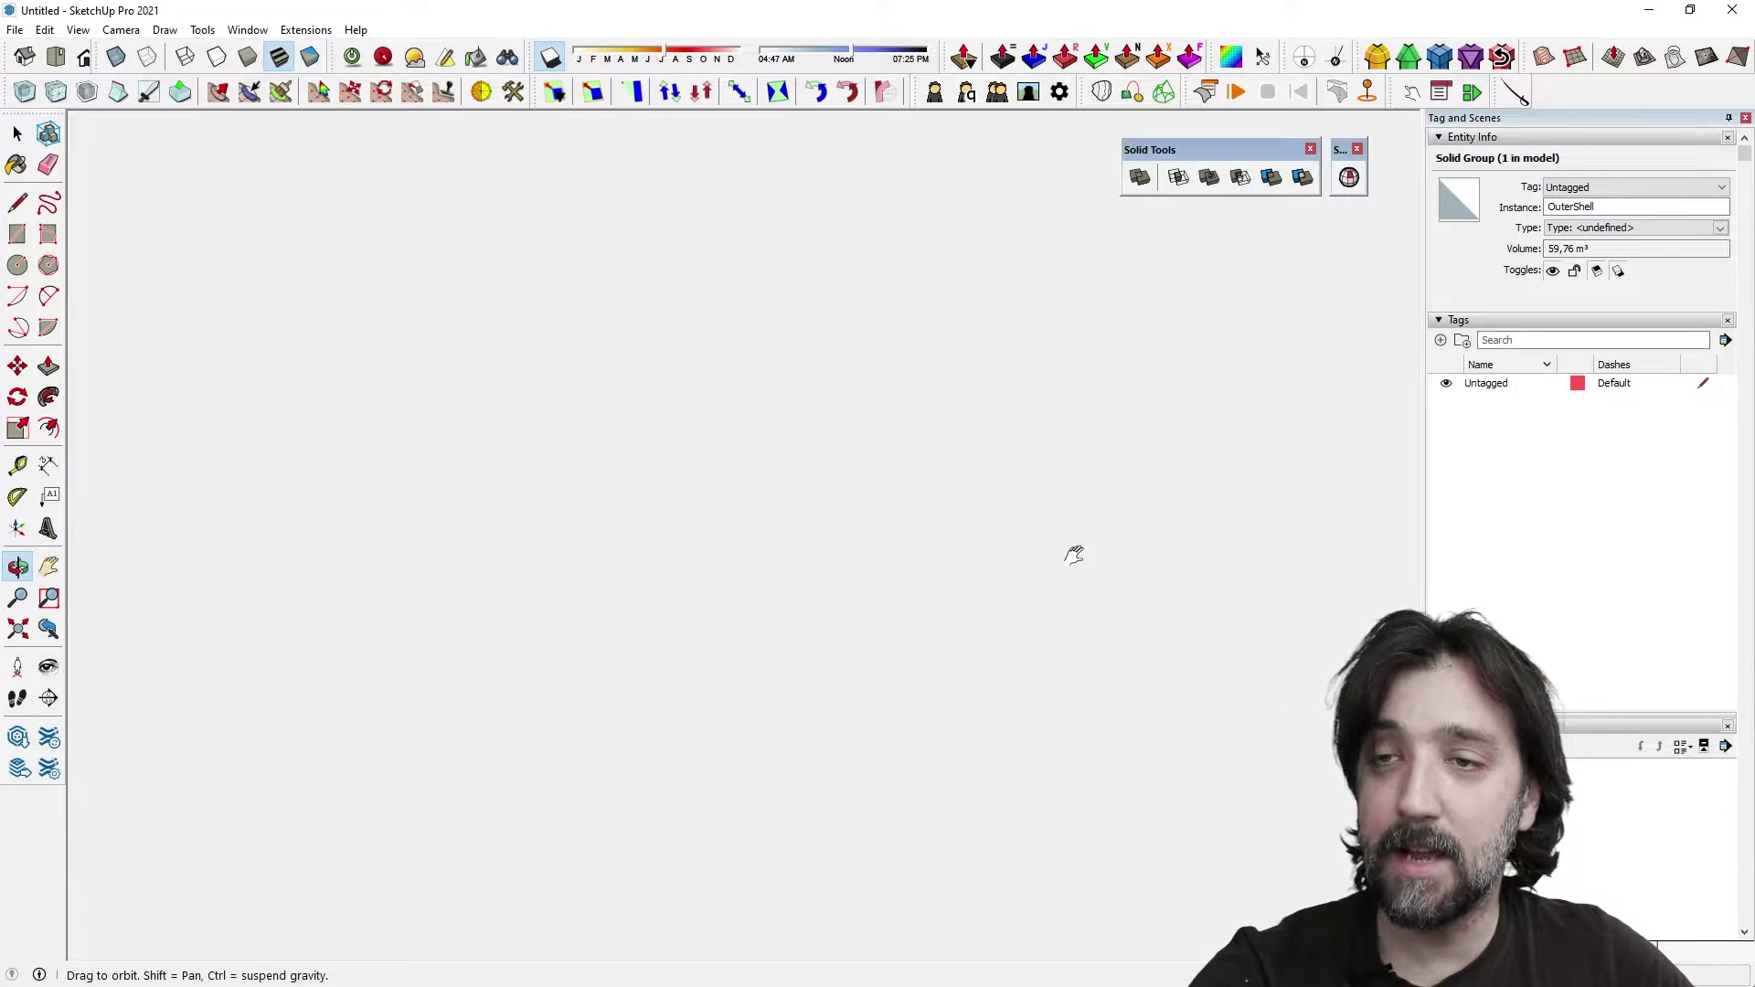
key("space")
scroll(778, 439, "down", 5)
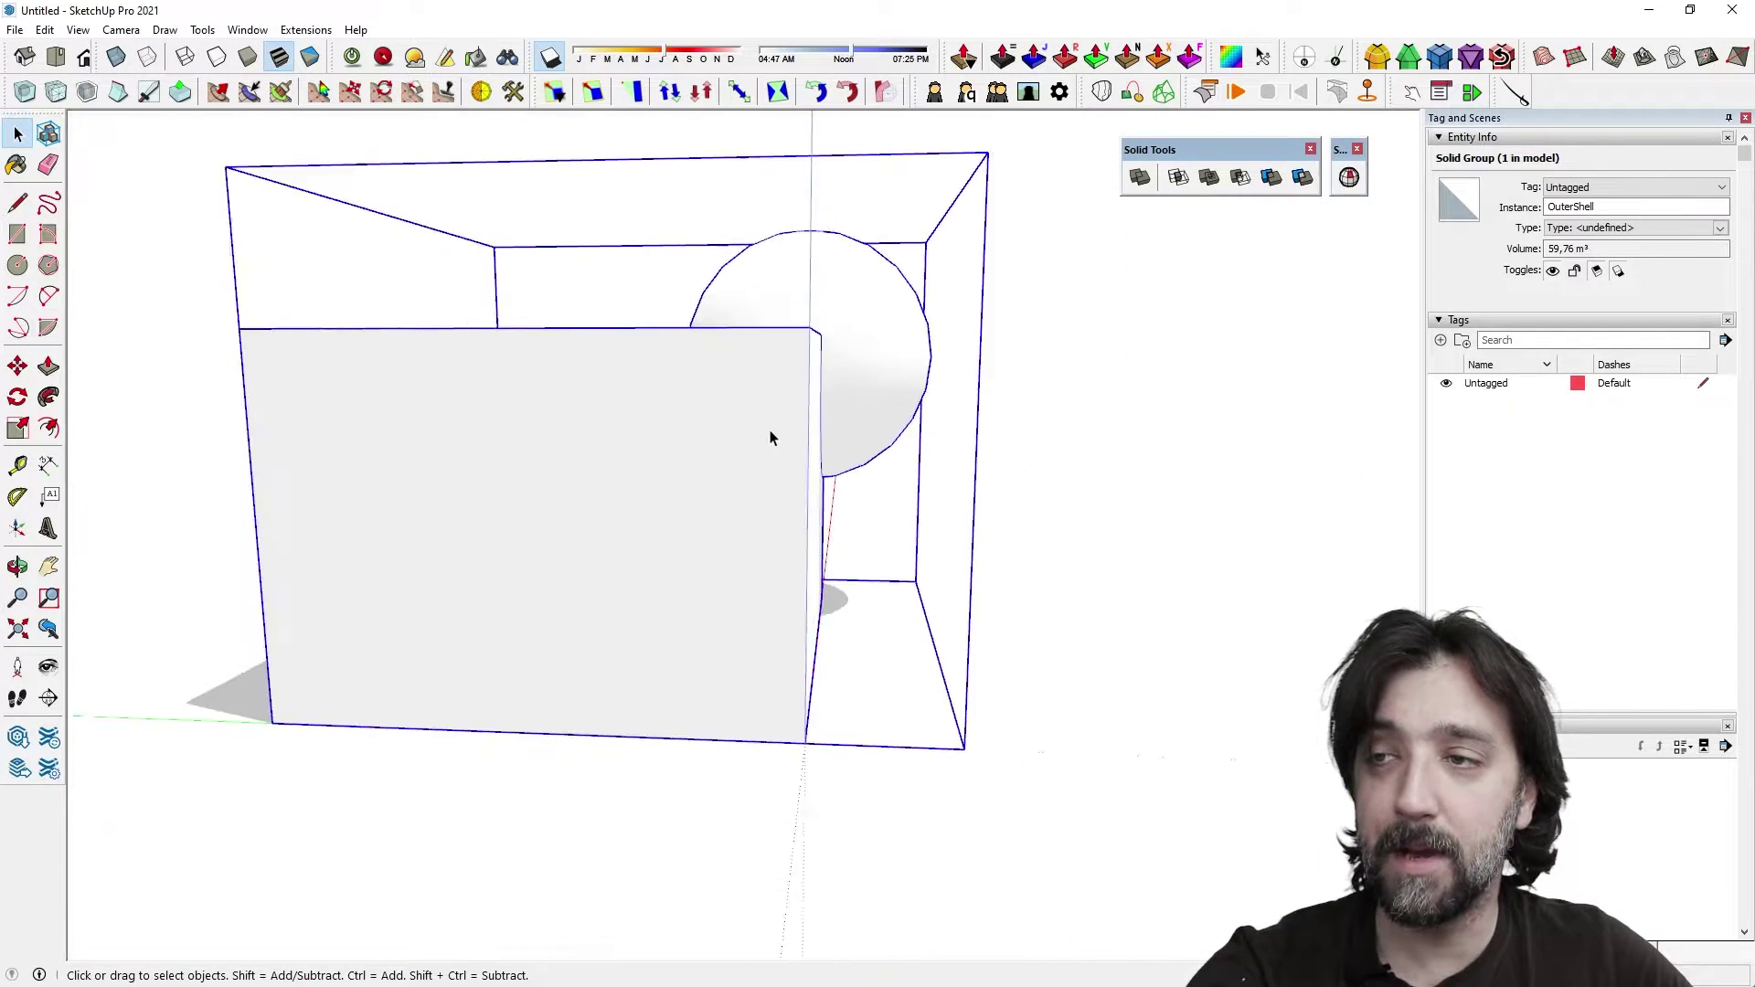
middle_click_drag(771, 435, 411, 627)
scroll(749, 494, "up", 3)
scroll(749, 494, "up", 2)
middle_click_drag(750, 493, 705, 583)
scroll(666, 625, "down", 2)
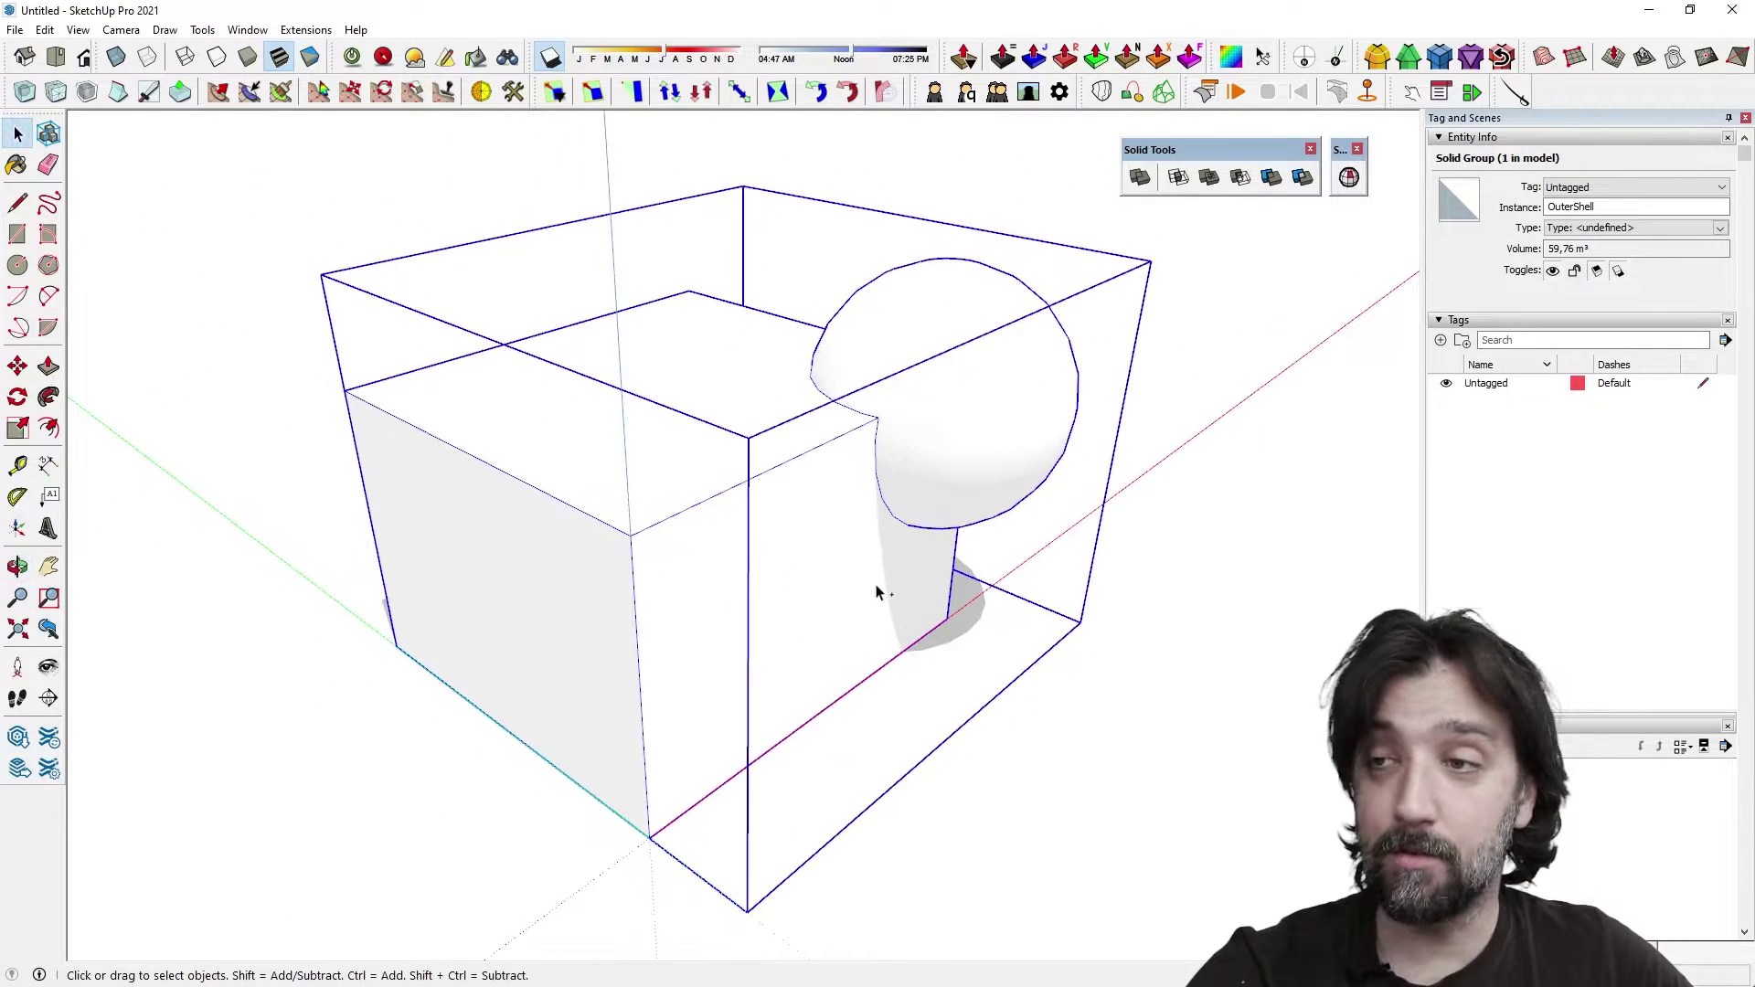
Step: Undo the Outer Shell operation on the box and sphere
key("ctrl+z")
scroll(875, 594, "down", 3)
middle_click_drag(873, 598, 697, 599, "shift")
scroll(717, 549, "up", 1)
Step: Trim the box with the sphere, keeping the sphere as the cutting solid
left_click(736, 470)
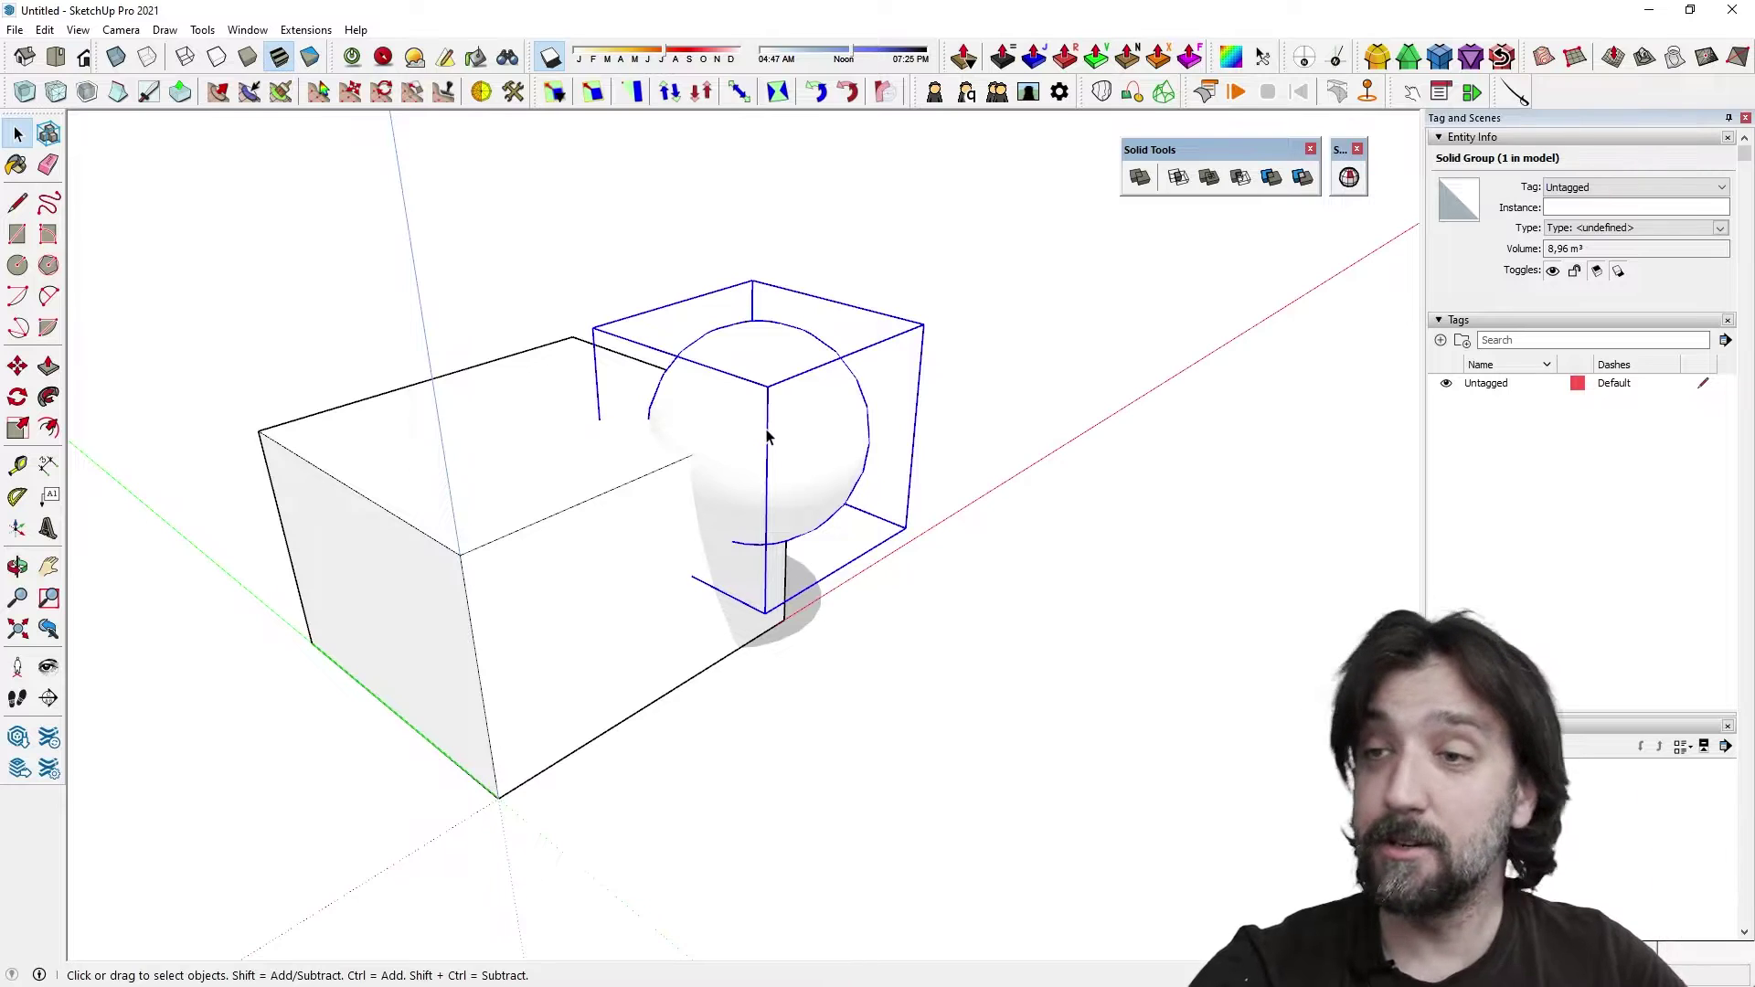
left_click(1271, 178)
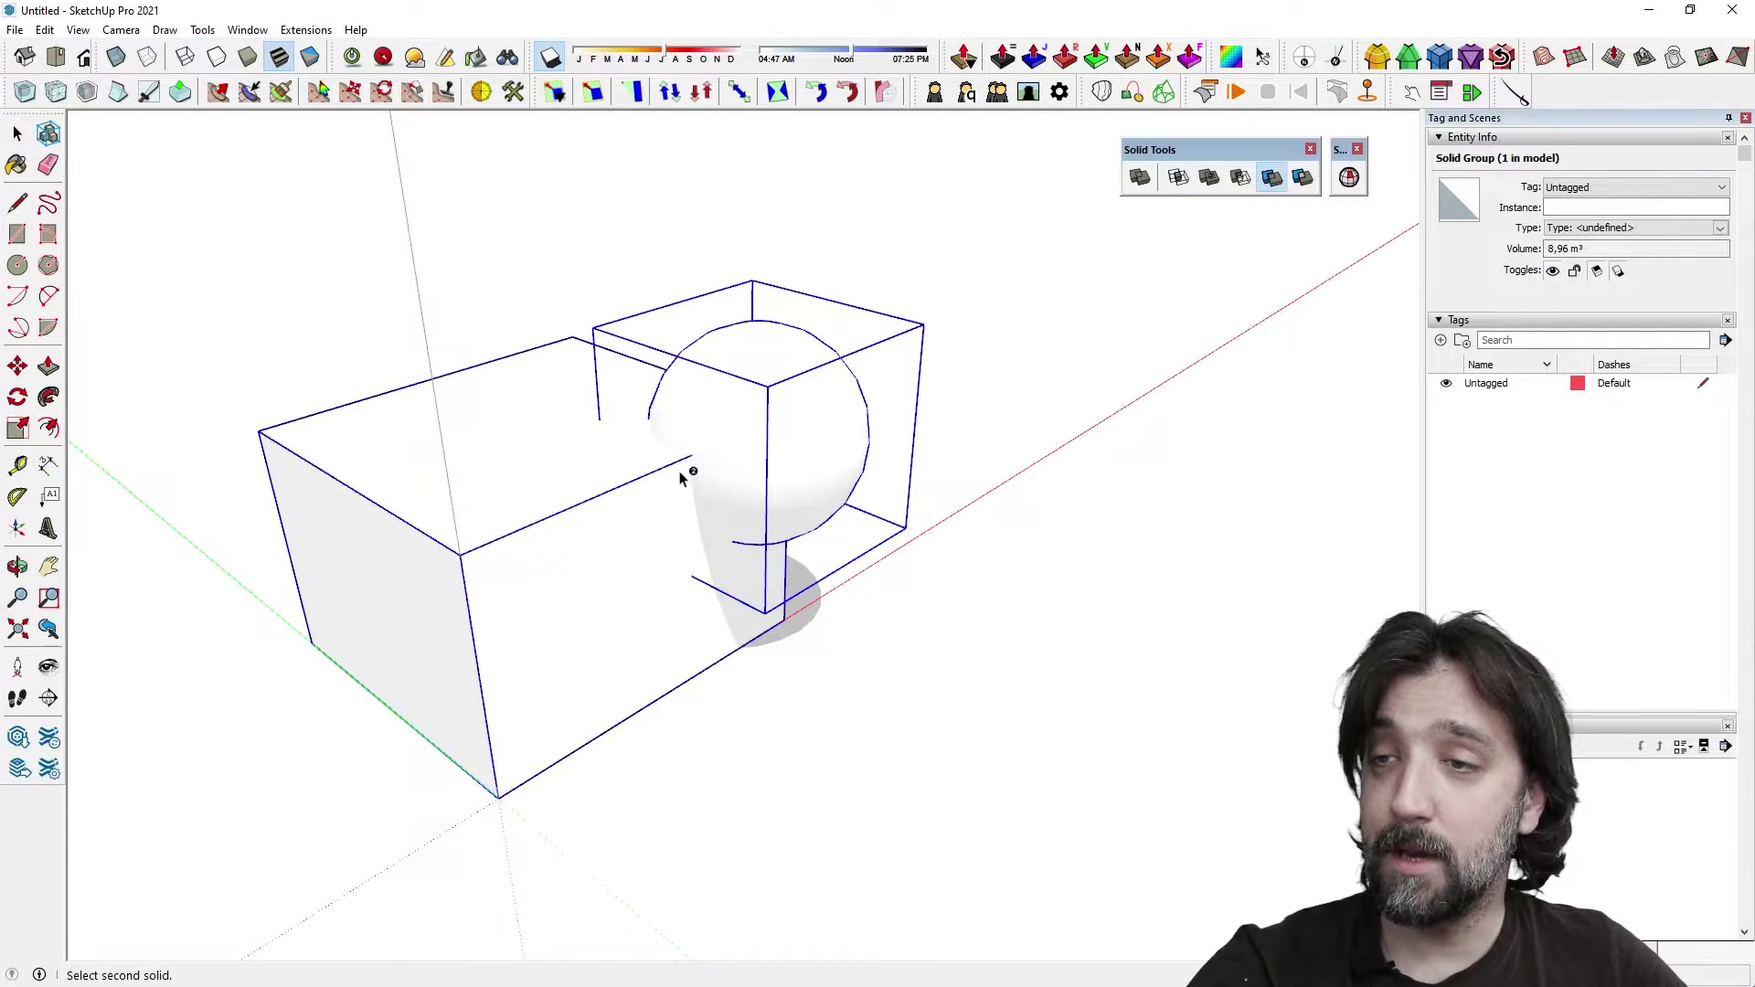
left_click(603, 501)
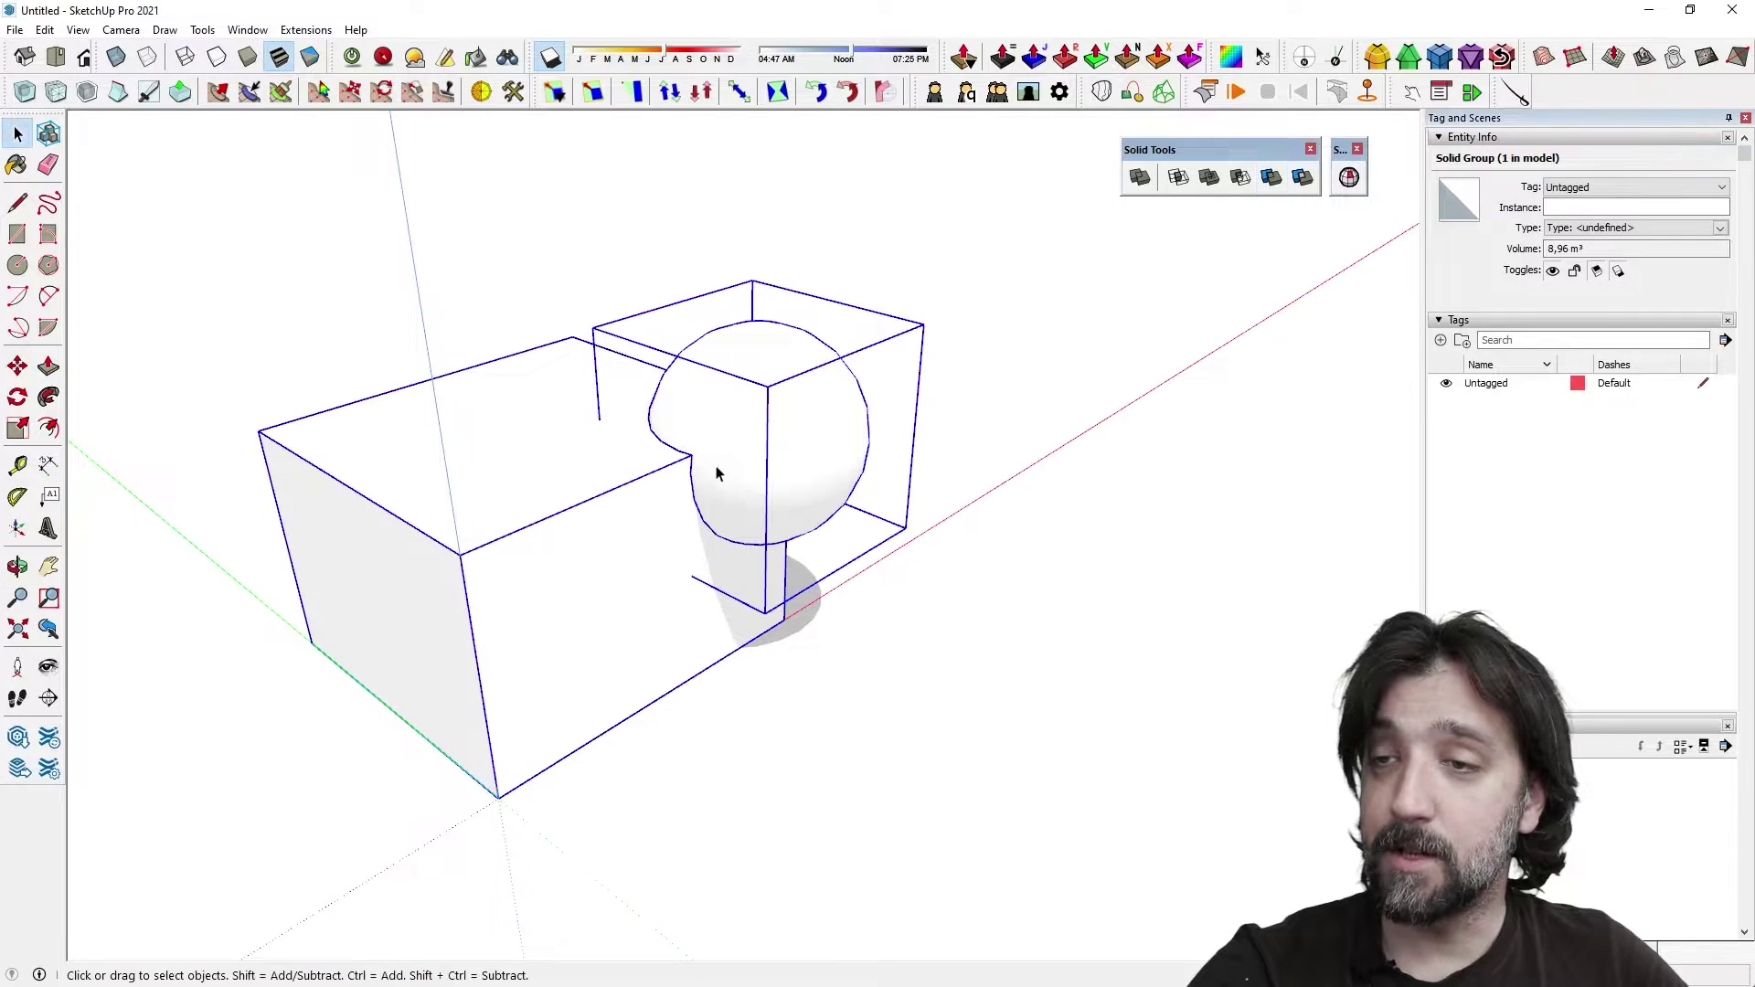
Step: Move the sphere out of the cut corner to the opposite end of the box's top face
left_click(748, 511)
key("m")
left_click(791, 426)
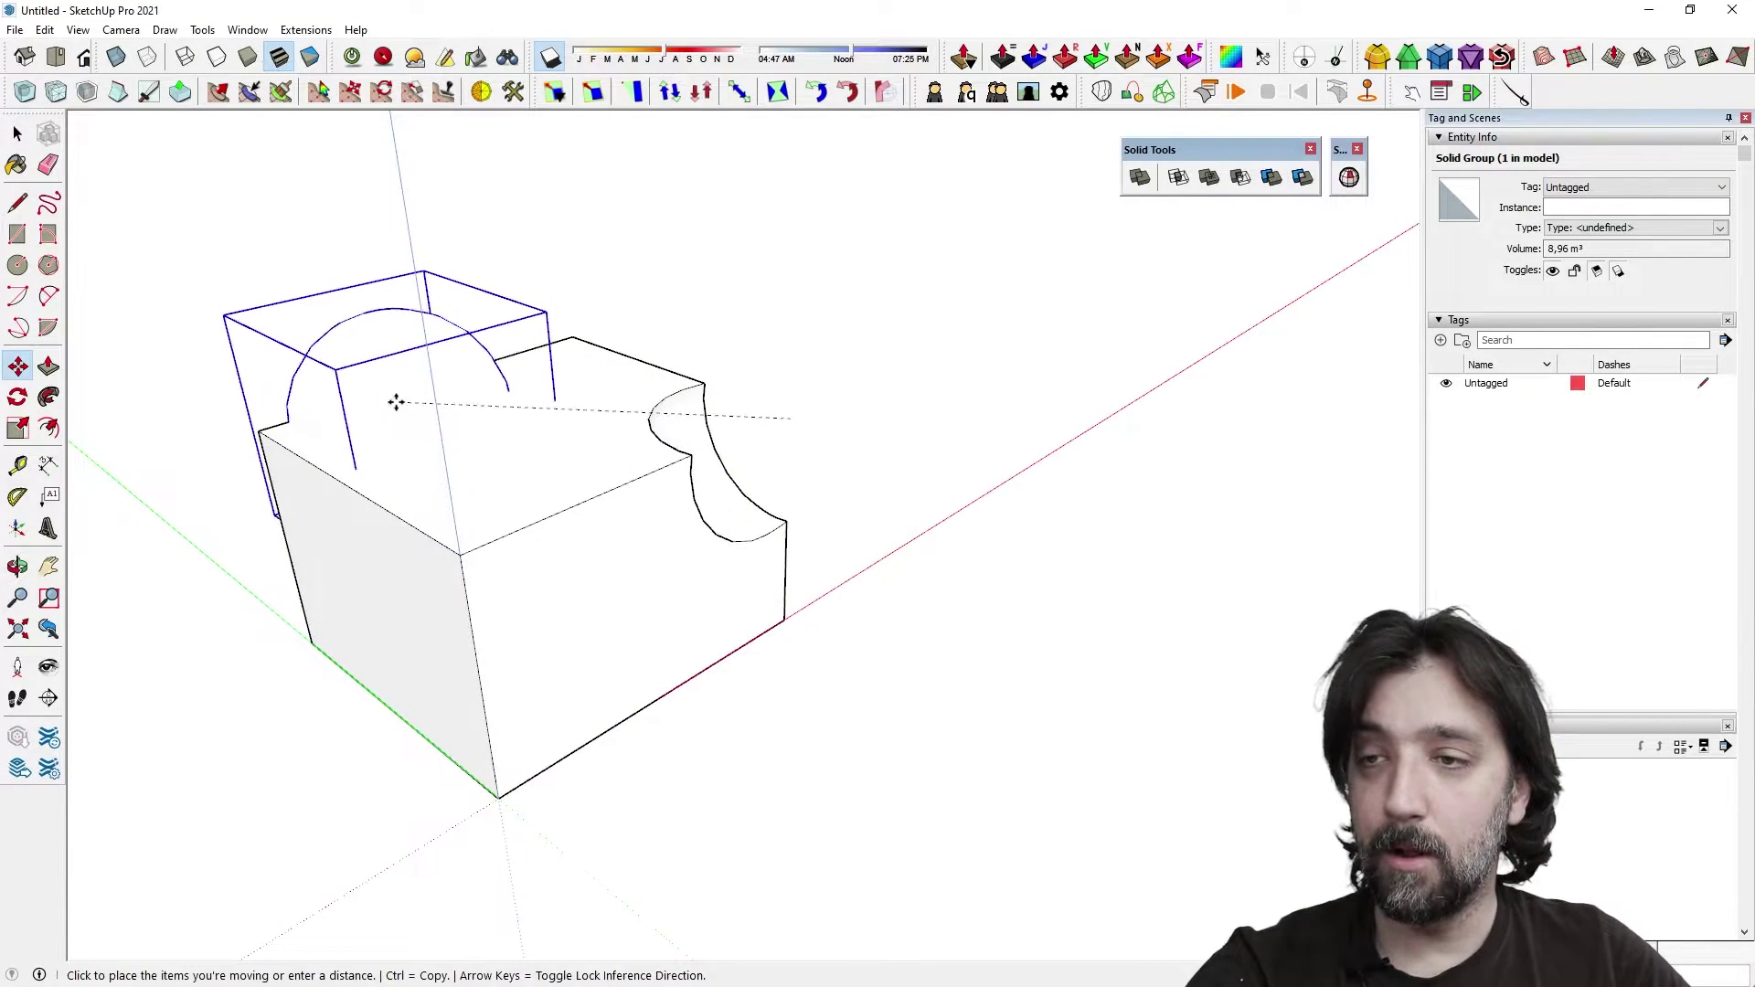
left_click(424, 393)
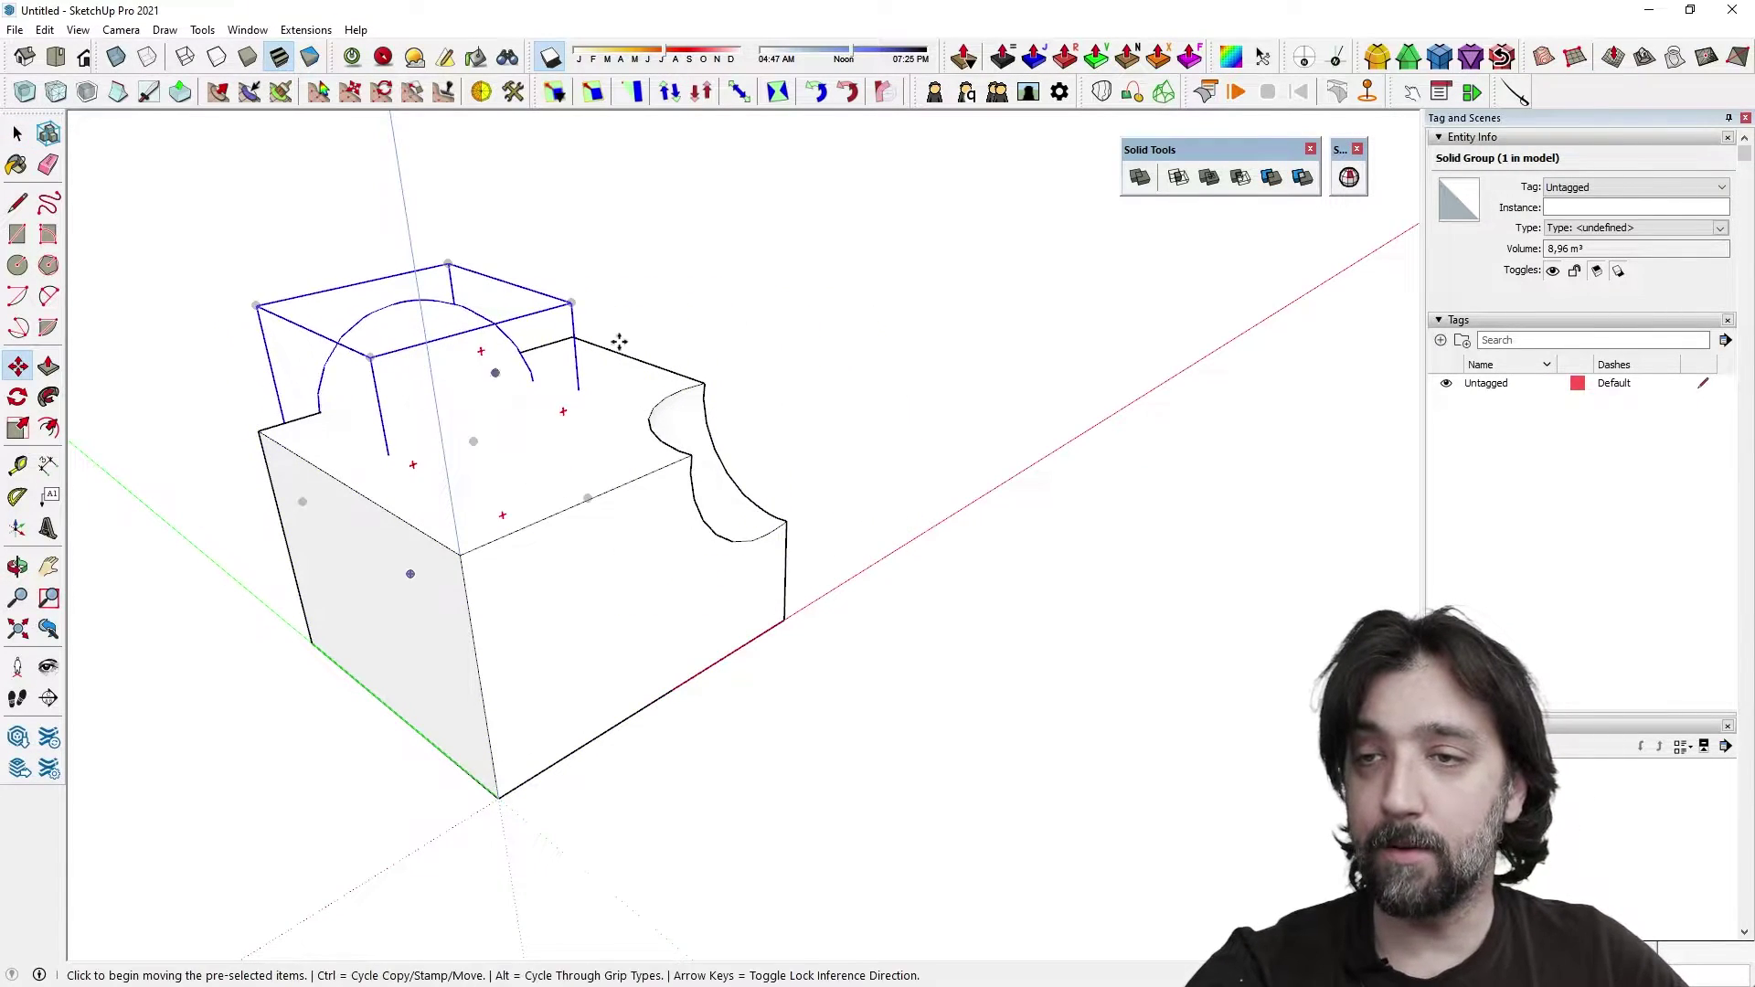
Step: Trim the box with the sphere again at its new position and select the sphere
left_click(1278, 187)
left_click(439, 482)
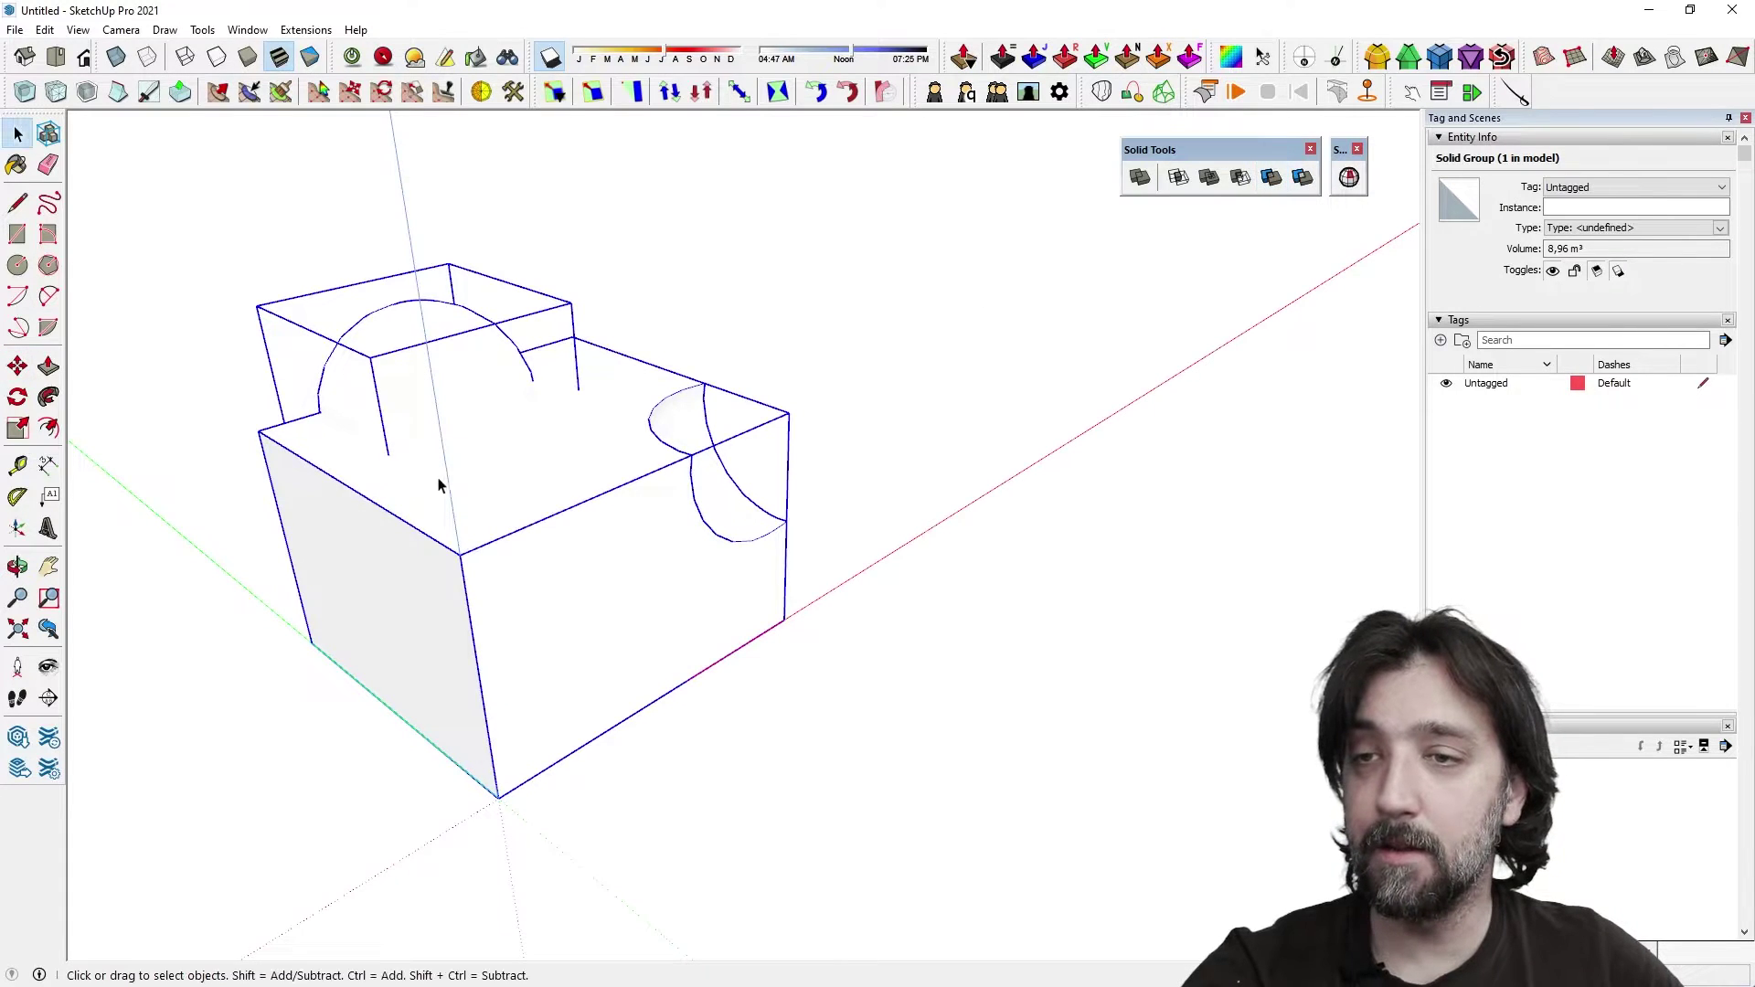
left_click(1262, 186)
left_click(466, 537)
left_click(444, 390)
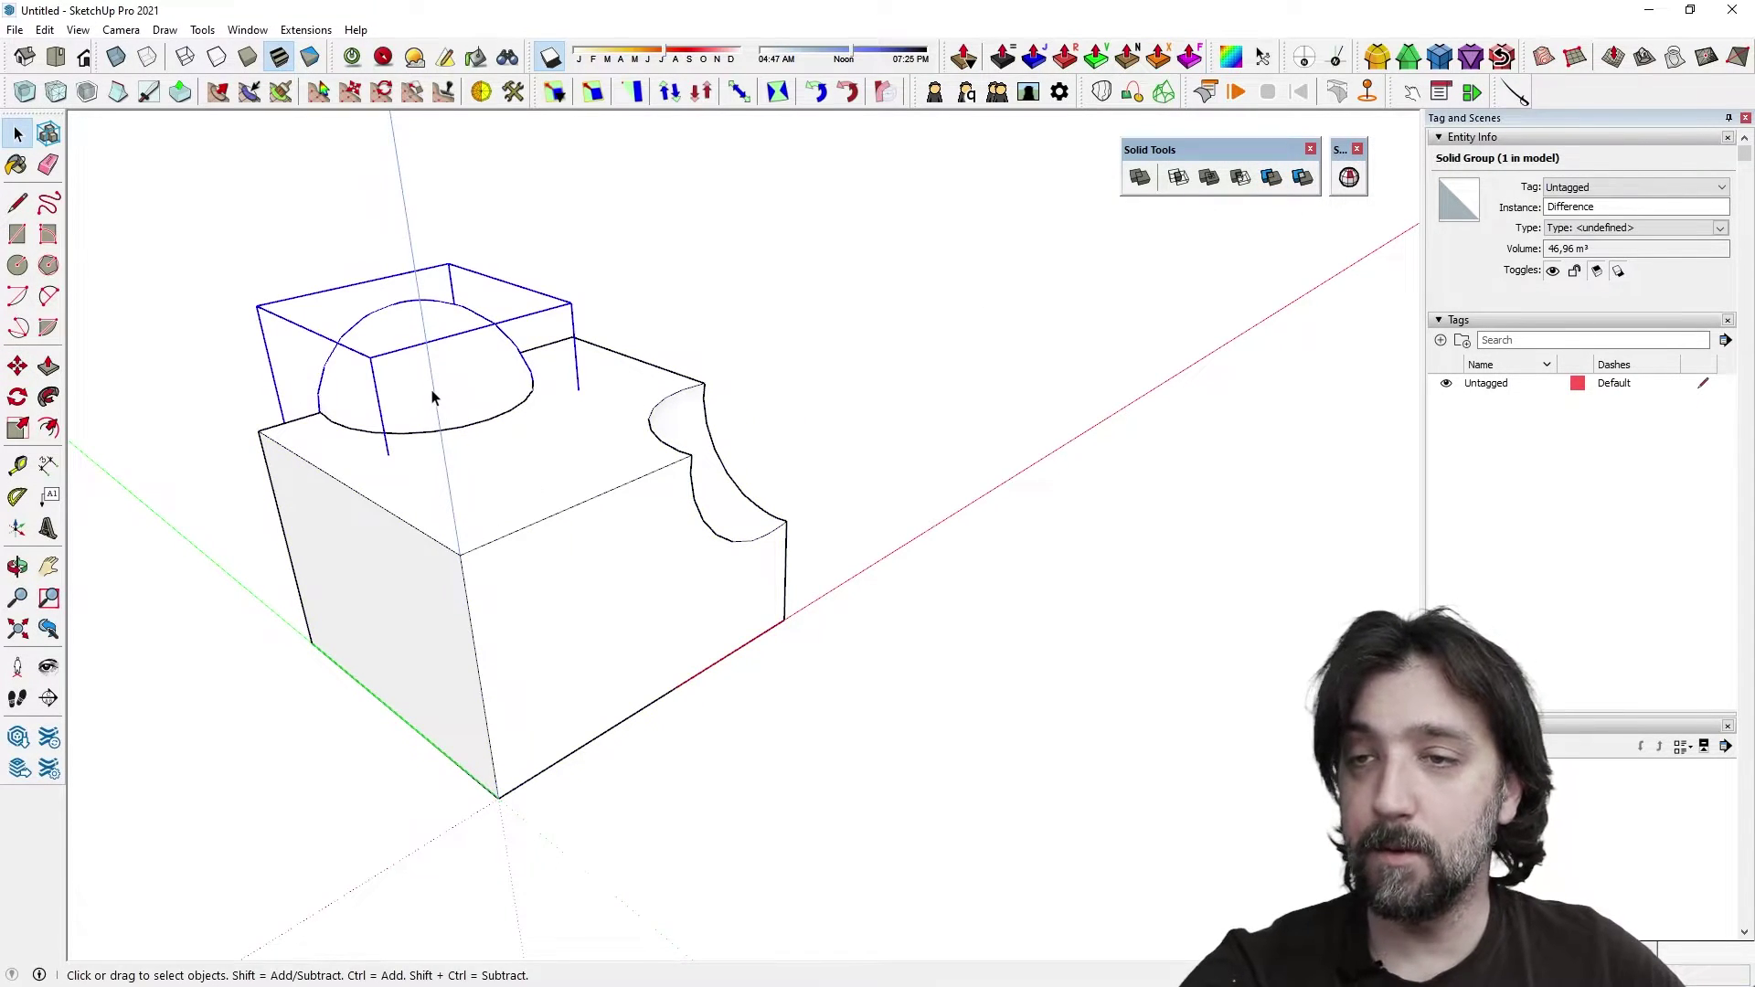
Step: Move the sphere down to the lower part of the box's side face and scale it uniformly to about half its size
key("m")
left_click(462, 406)
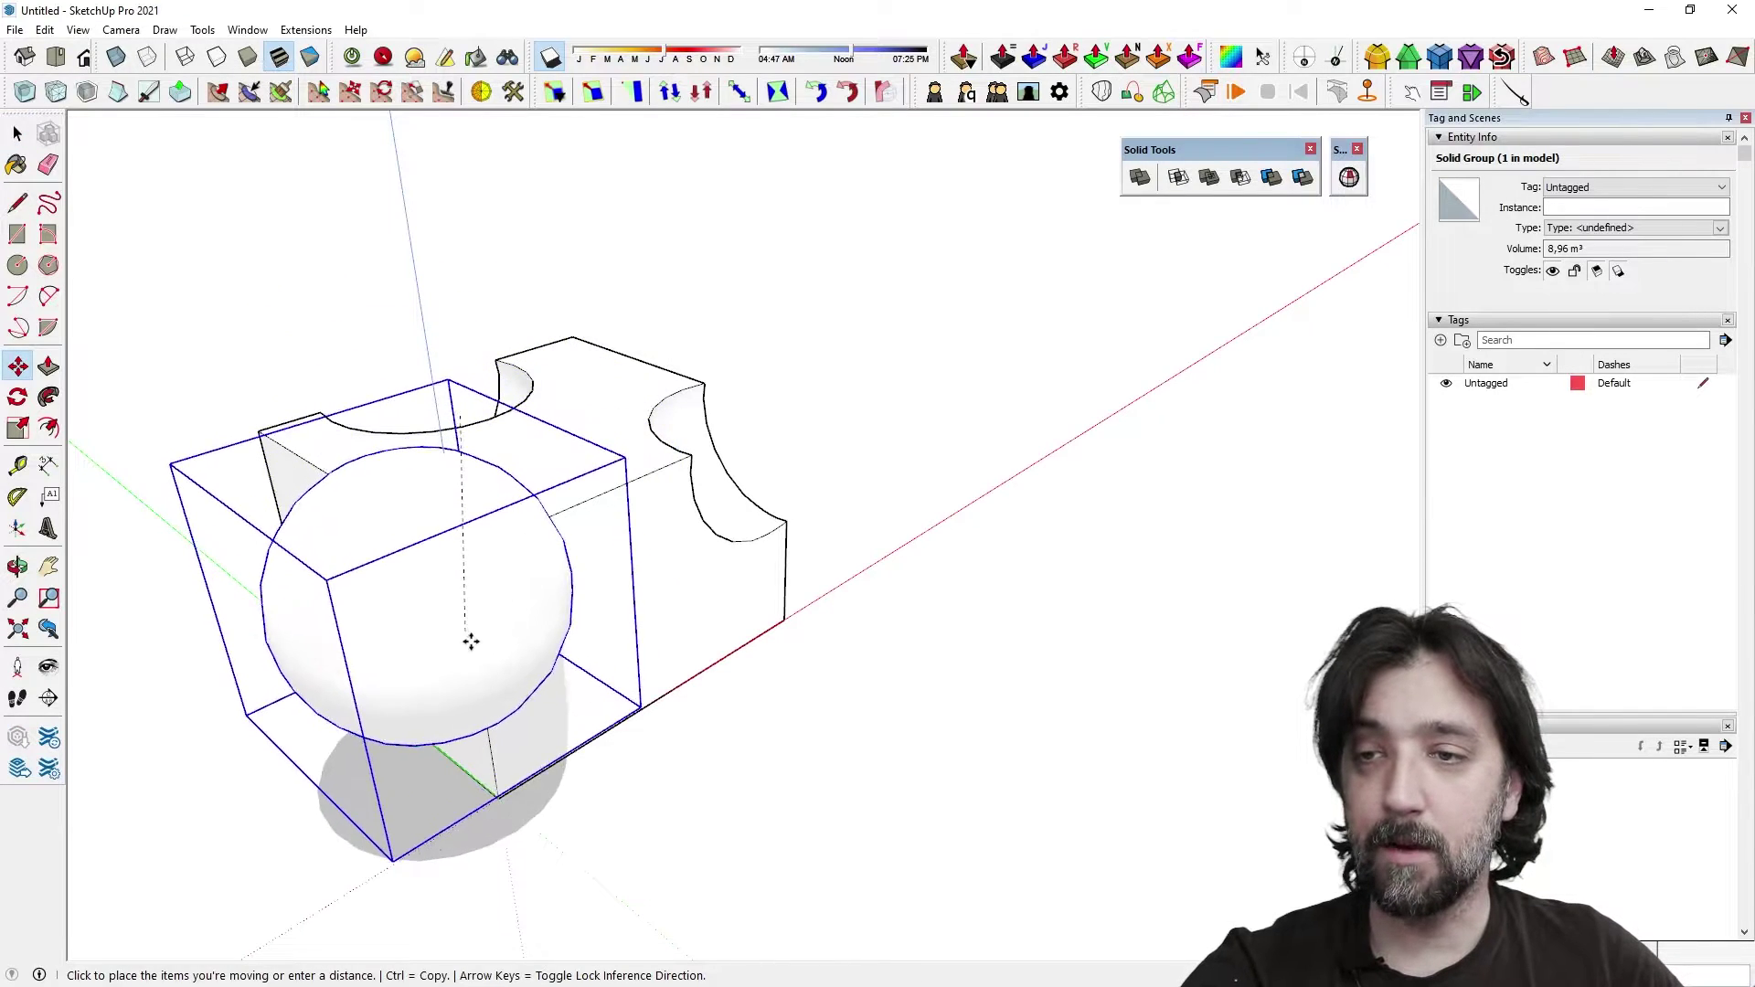
key("Escape")
key("s")
left_click(637, 498)
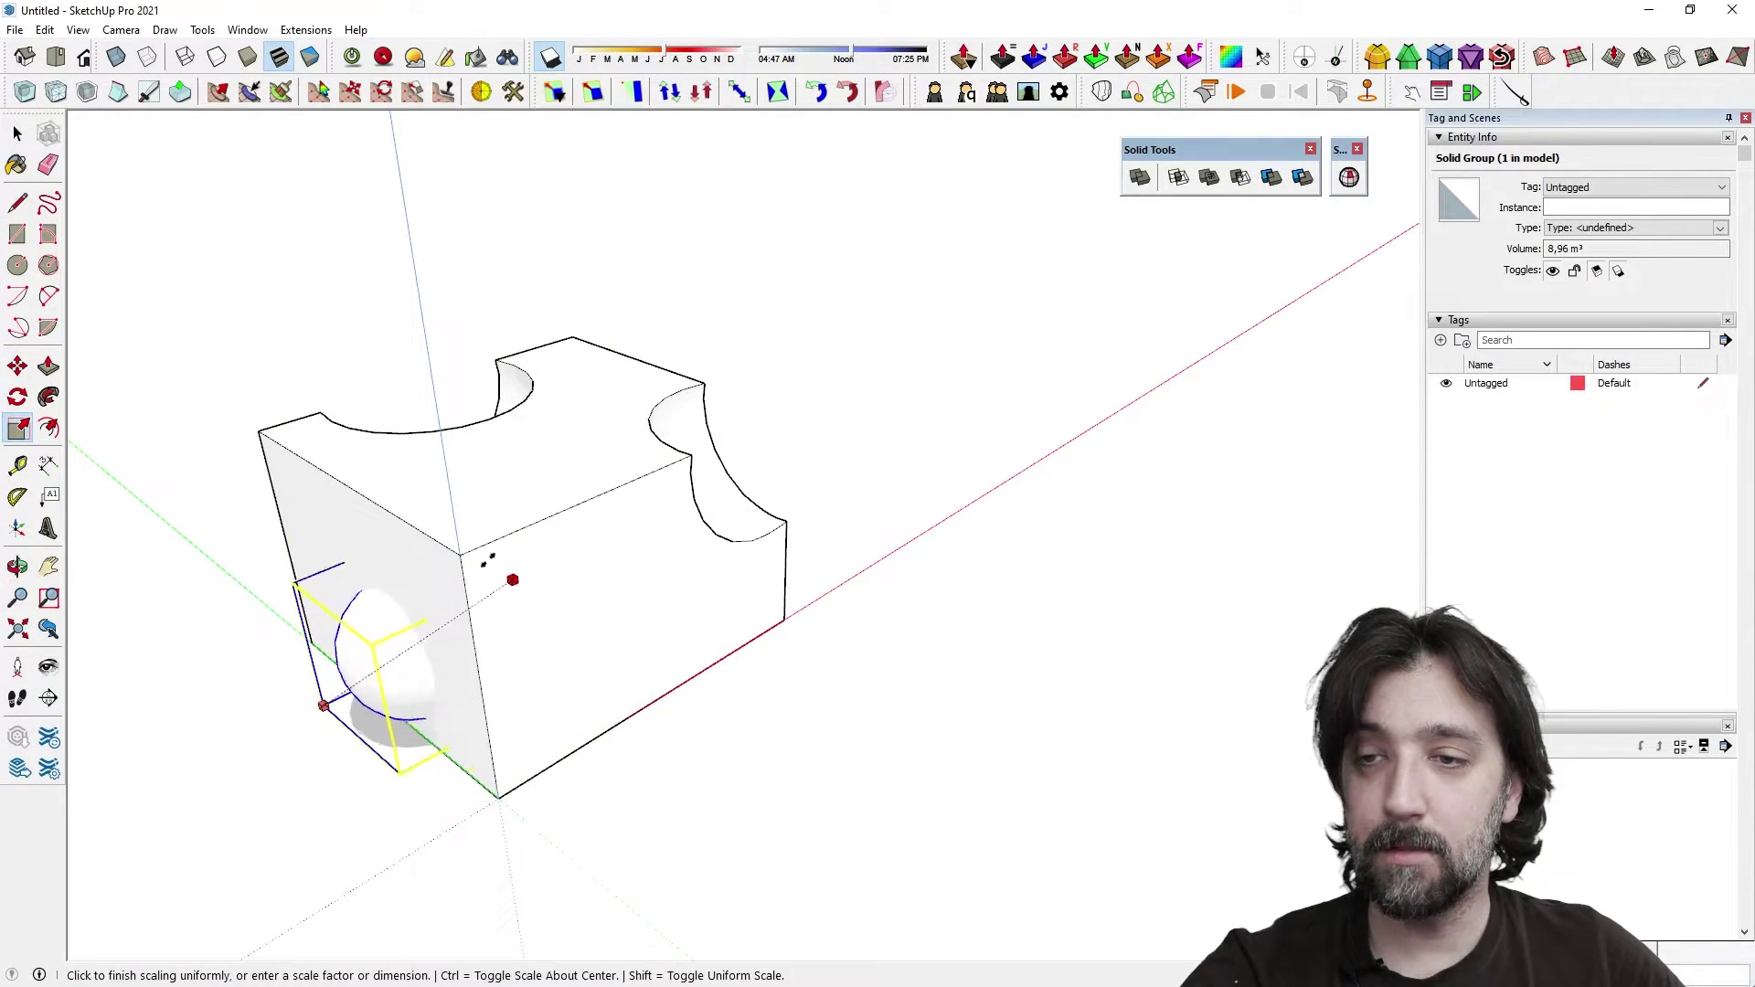
left_click(442, 587)
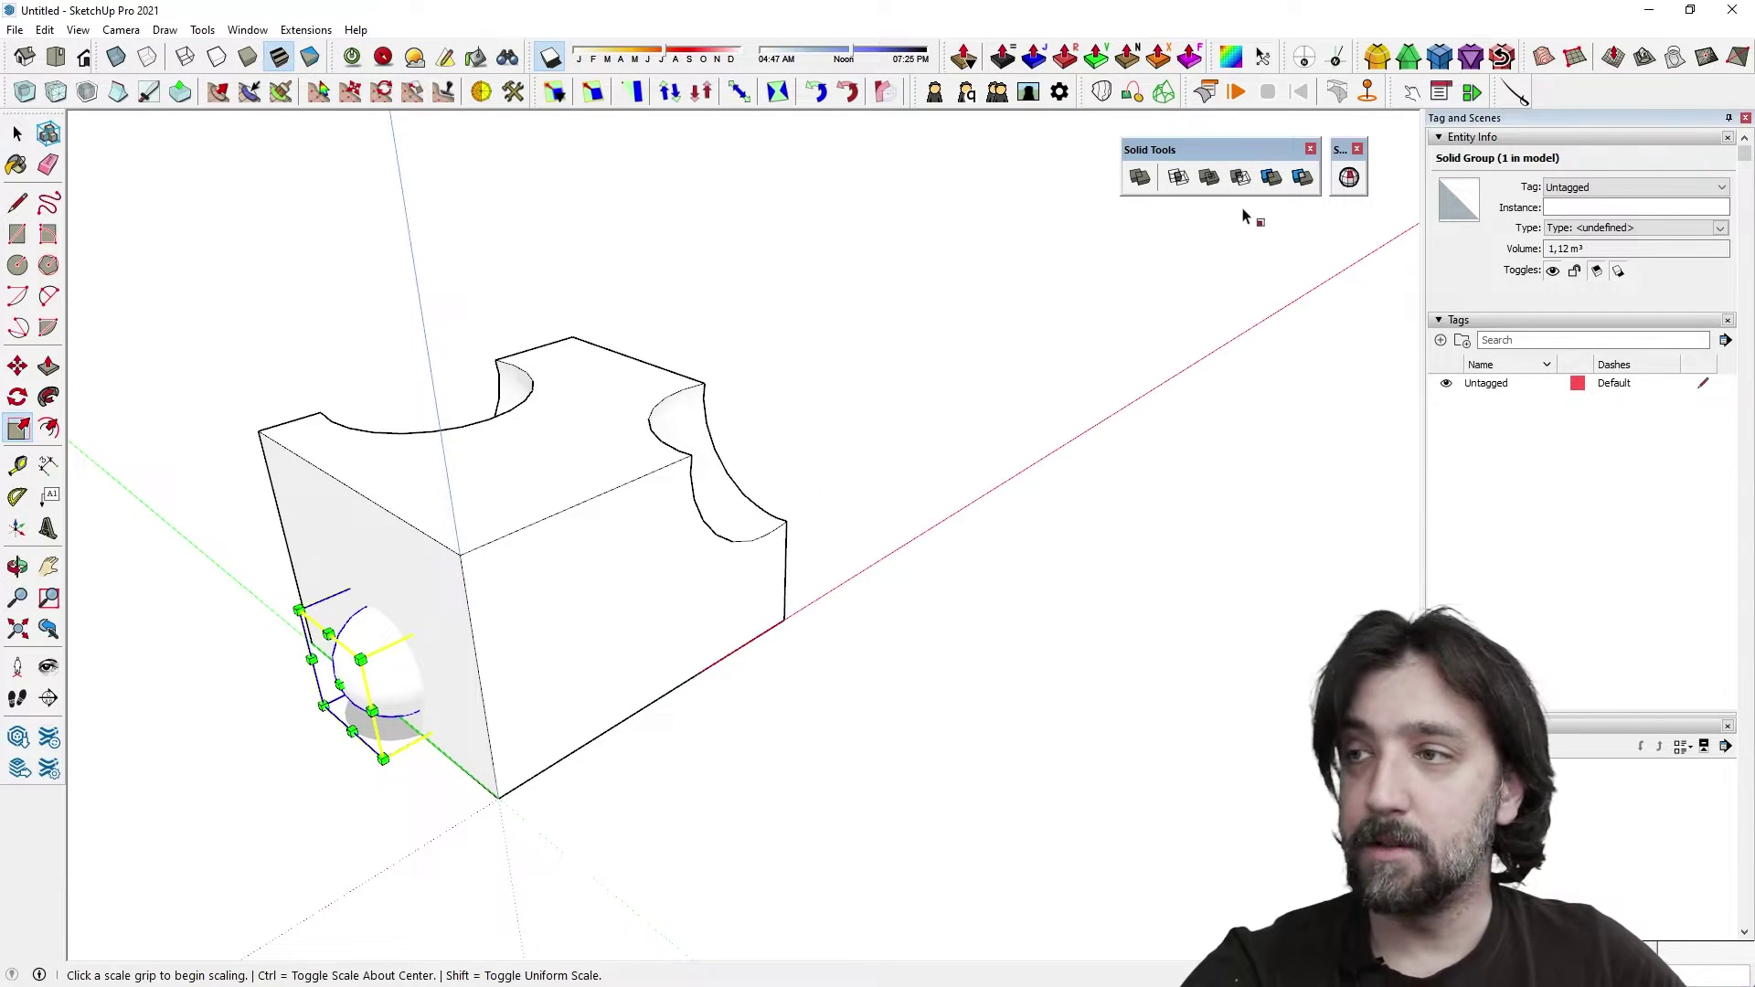
Step: Trim the box with the reduced sphere at the side face, keeping the sphere
left_click(1272, 176)
left_click(696, 513)
left_click(383, 669)
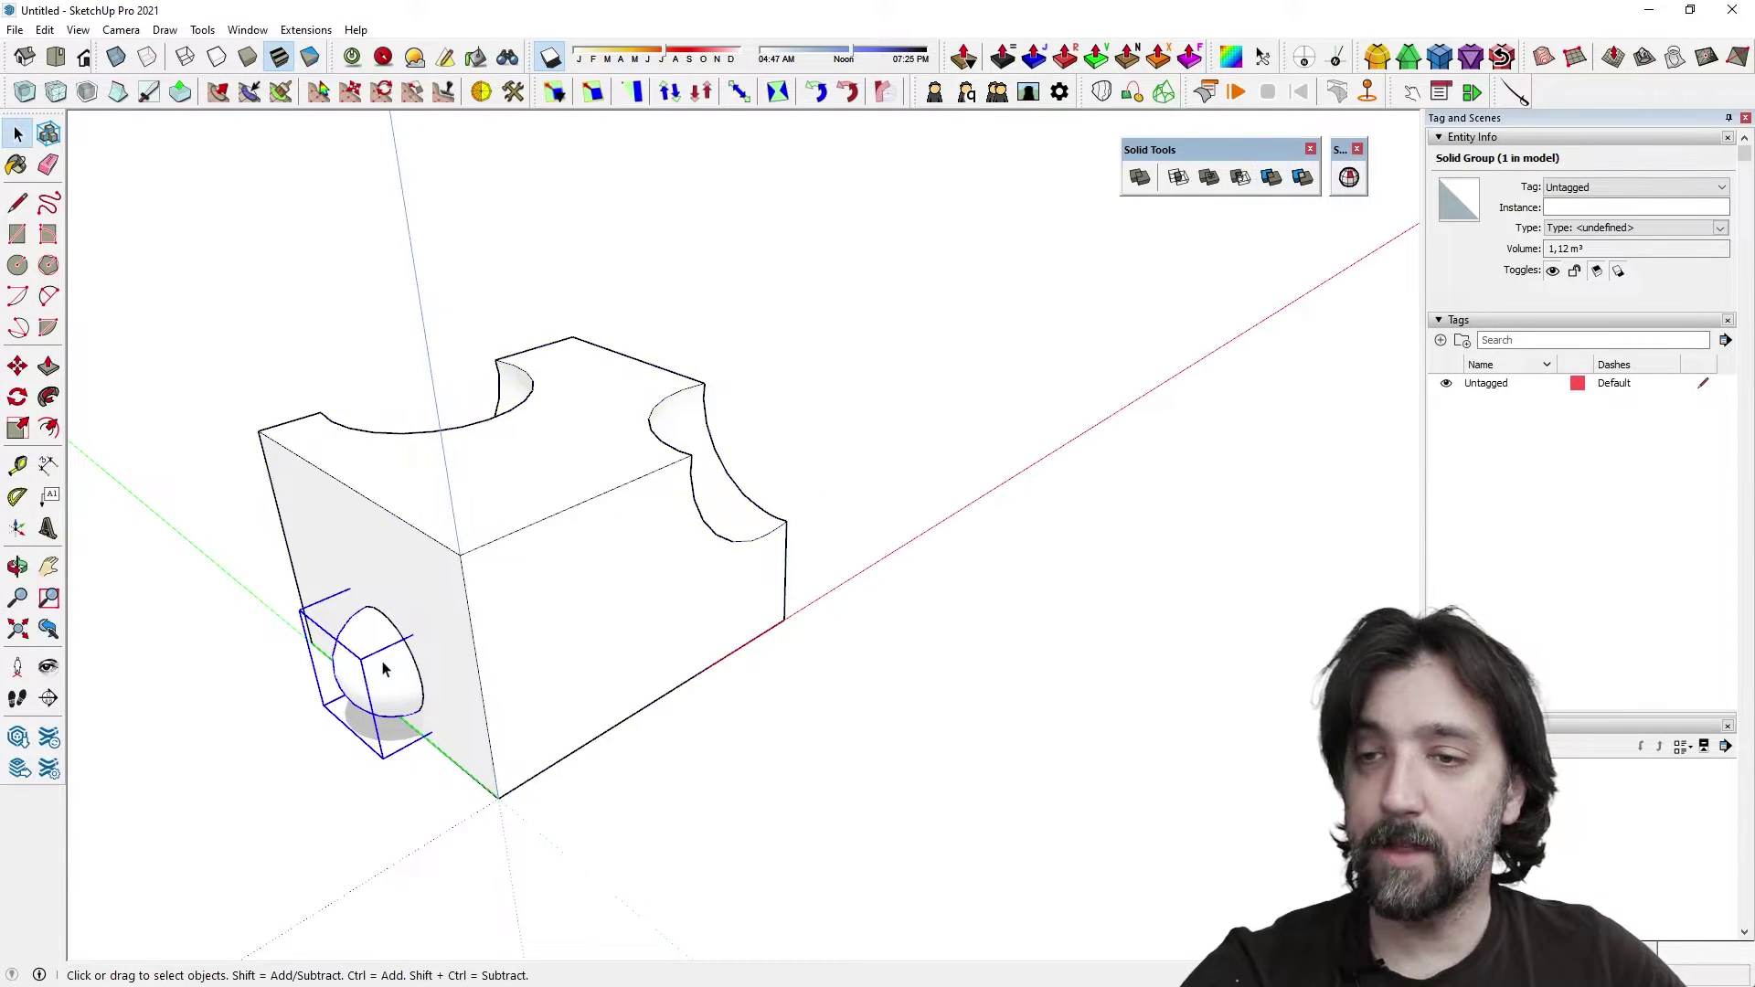
Step: Move the small sphere onto the box's front top edge and trim the box with it there
key("m")
left_click(381, 673)
left_click(585, 540)
left_click(1270, 180)
scroll(644, 653, "down", 2)
left_click(686, 656)
key("Delete")
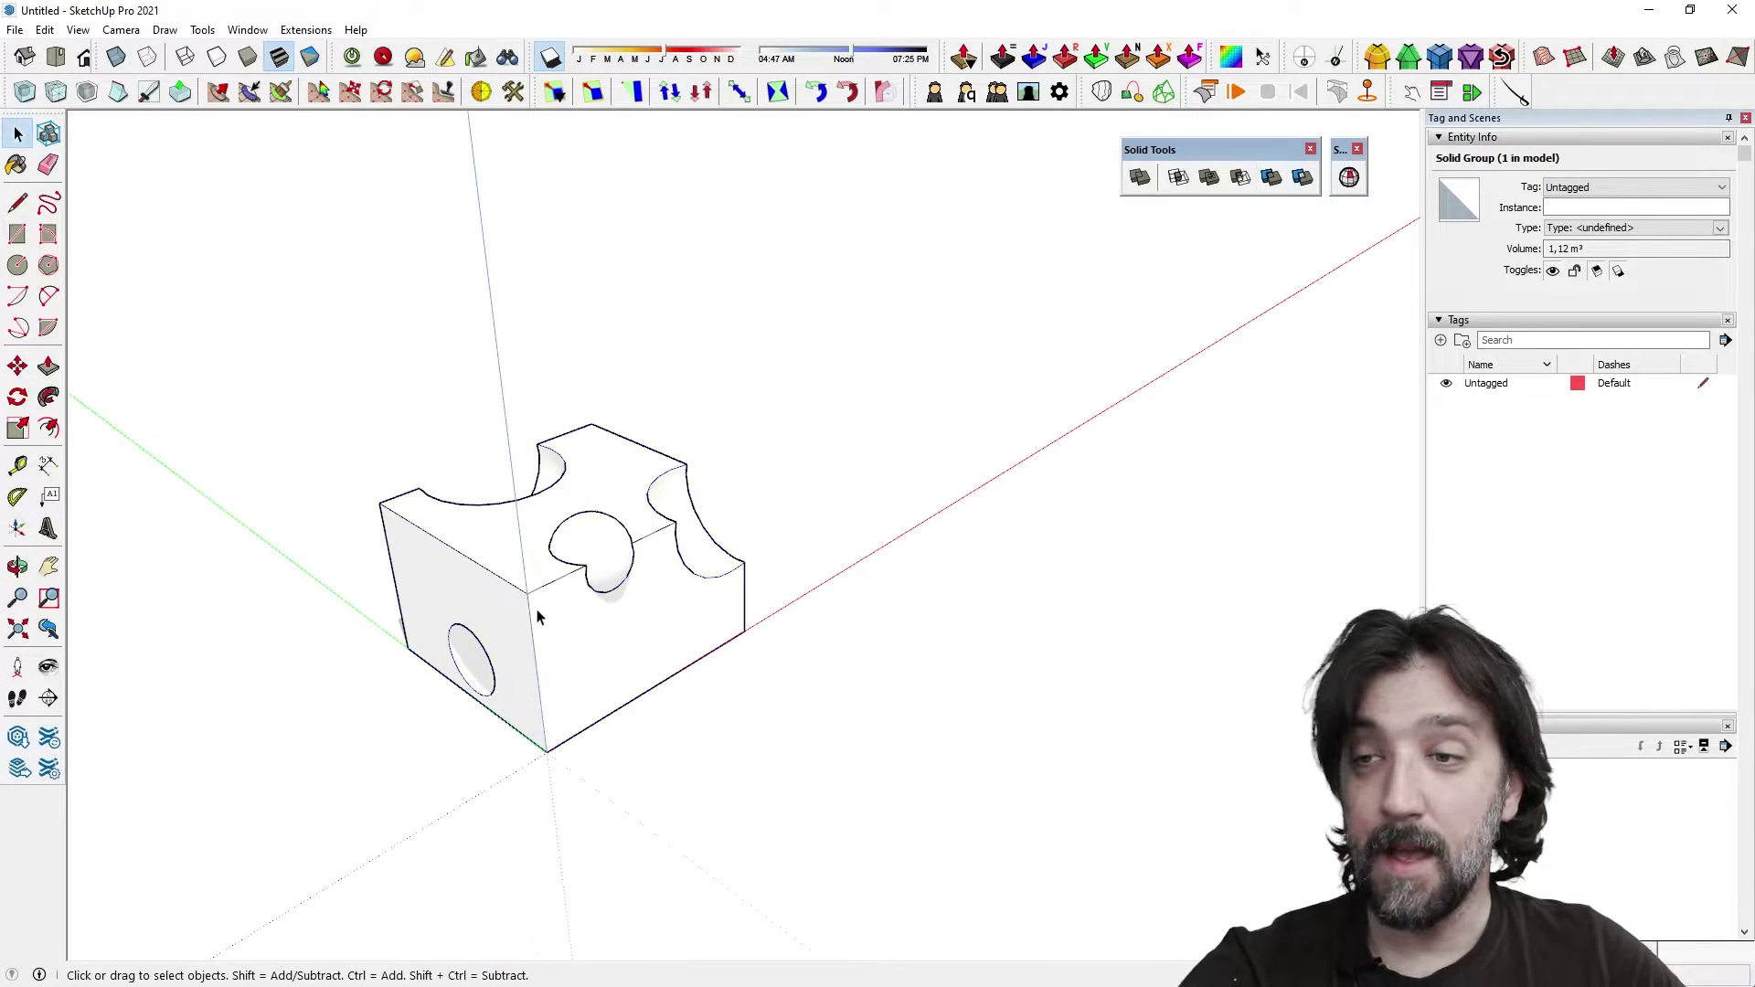
Step: Move the small sphere out of the trimmed edge and place it well clear of the box
middle_click_drag(537, 615, 594, 651)
left_click(662, 585)
key("m")
left_click(663, 585)
left_click(880, 394)
key("space")
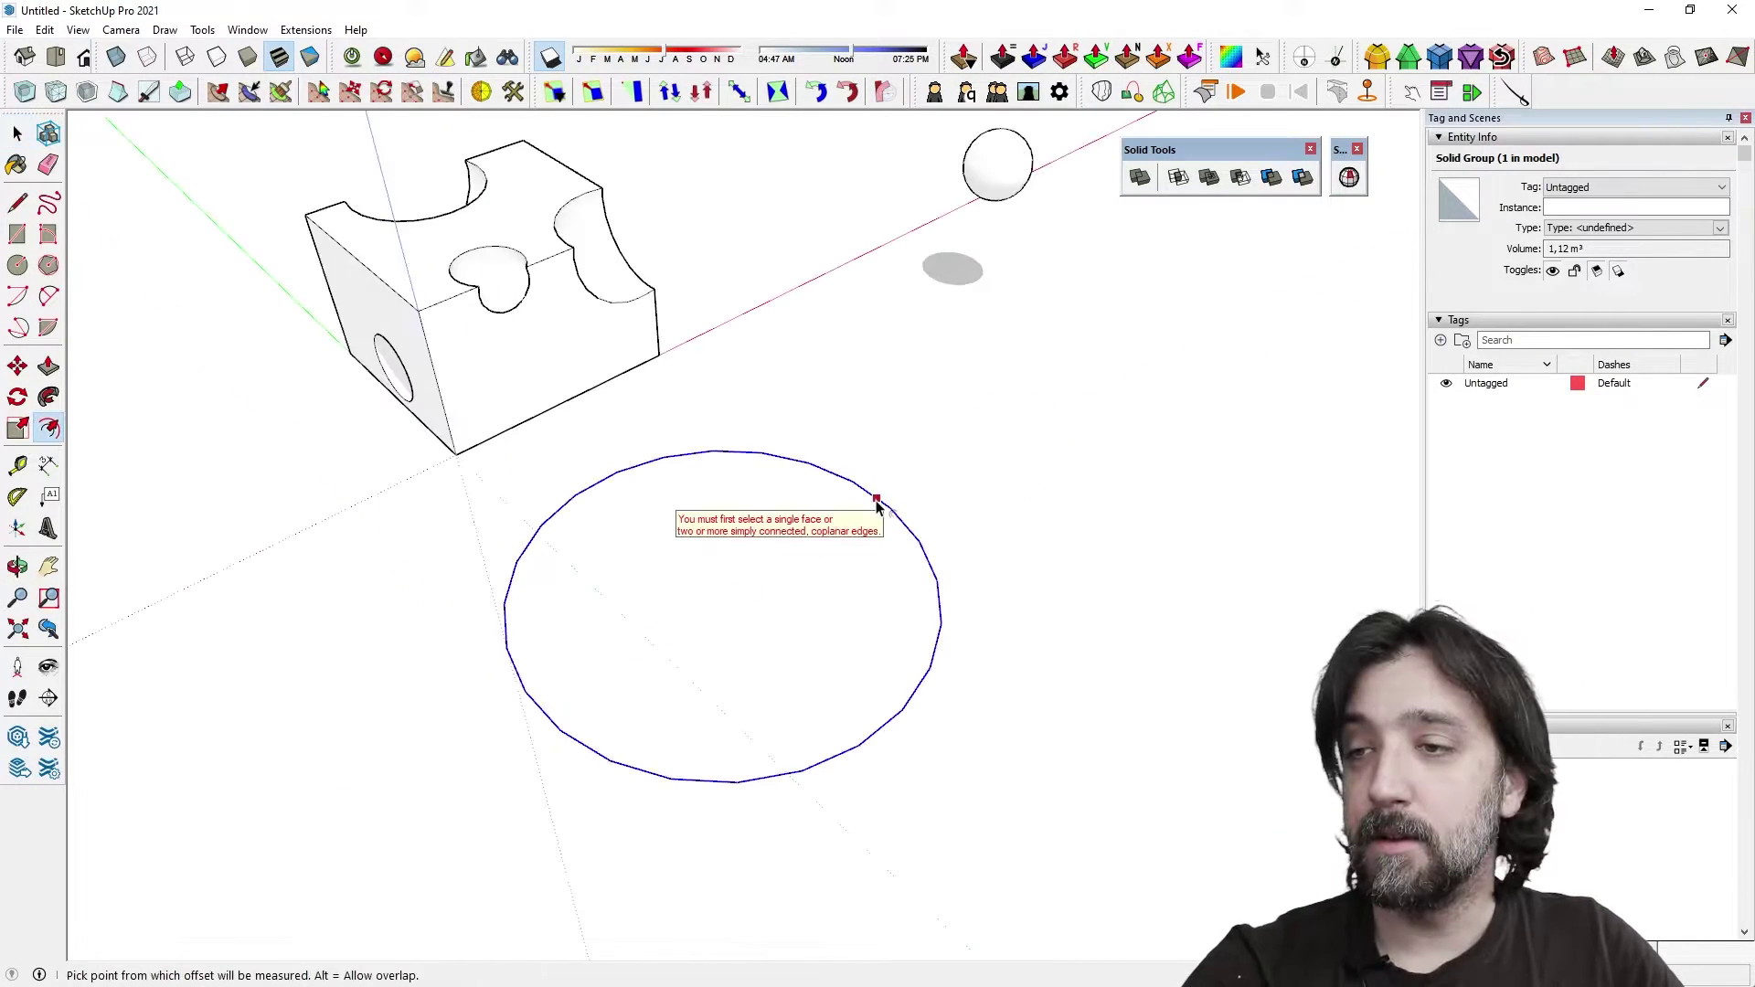
Step: Offset the ground circle inward by a narrow margin and delete the face inside it
left_click(875, 503)
left_click(862, 528)
key("space")
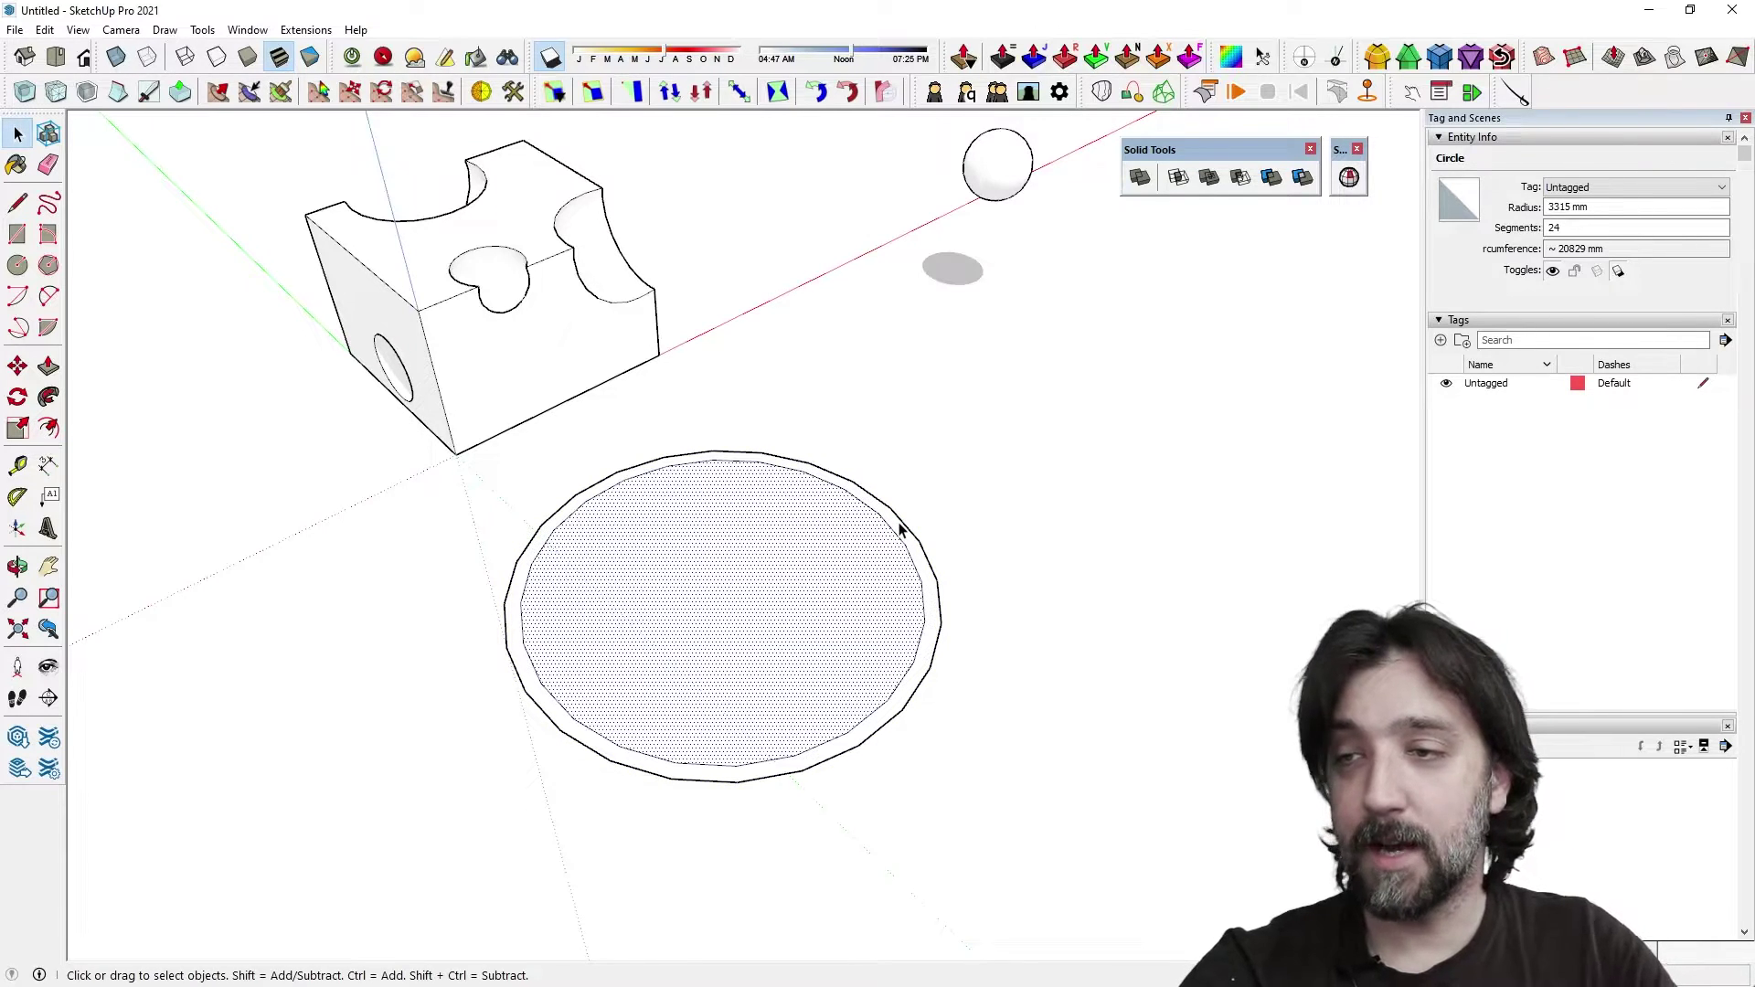
key("Delete")
Step: Push/Pull the narrow ring face upward into a low cylindrical wall with an open centre
left_click(897, 521)
left_click(893, 522)
key("p")
left_click(893, 524)
left_click(752, 501)
key("space")
left_click(660, 574)
key("Delete")
middle_click_drag(660, 582, 277, 517)
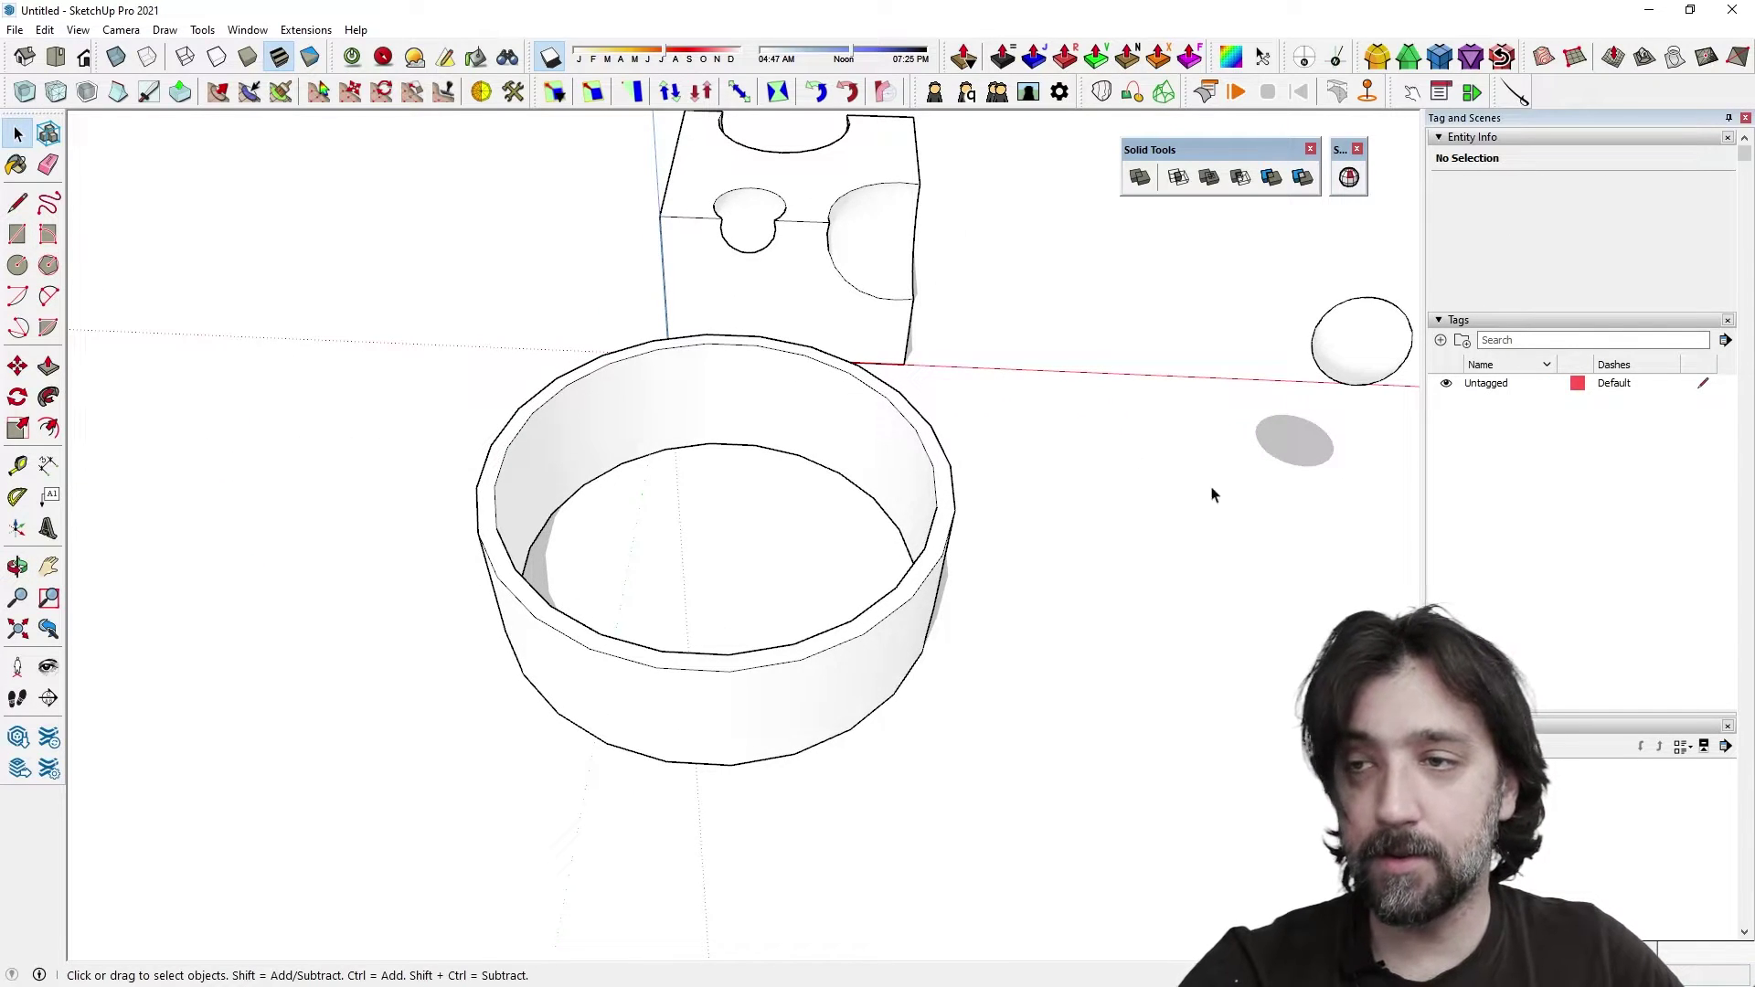
Step: Select all connected geometry of the cylindrical ring and make it a group
key("r")
key("space")
triple_click(631, 450)
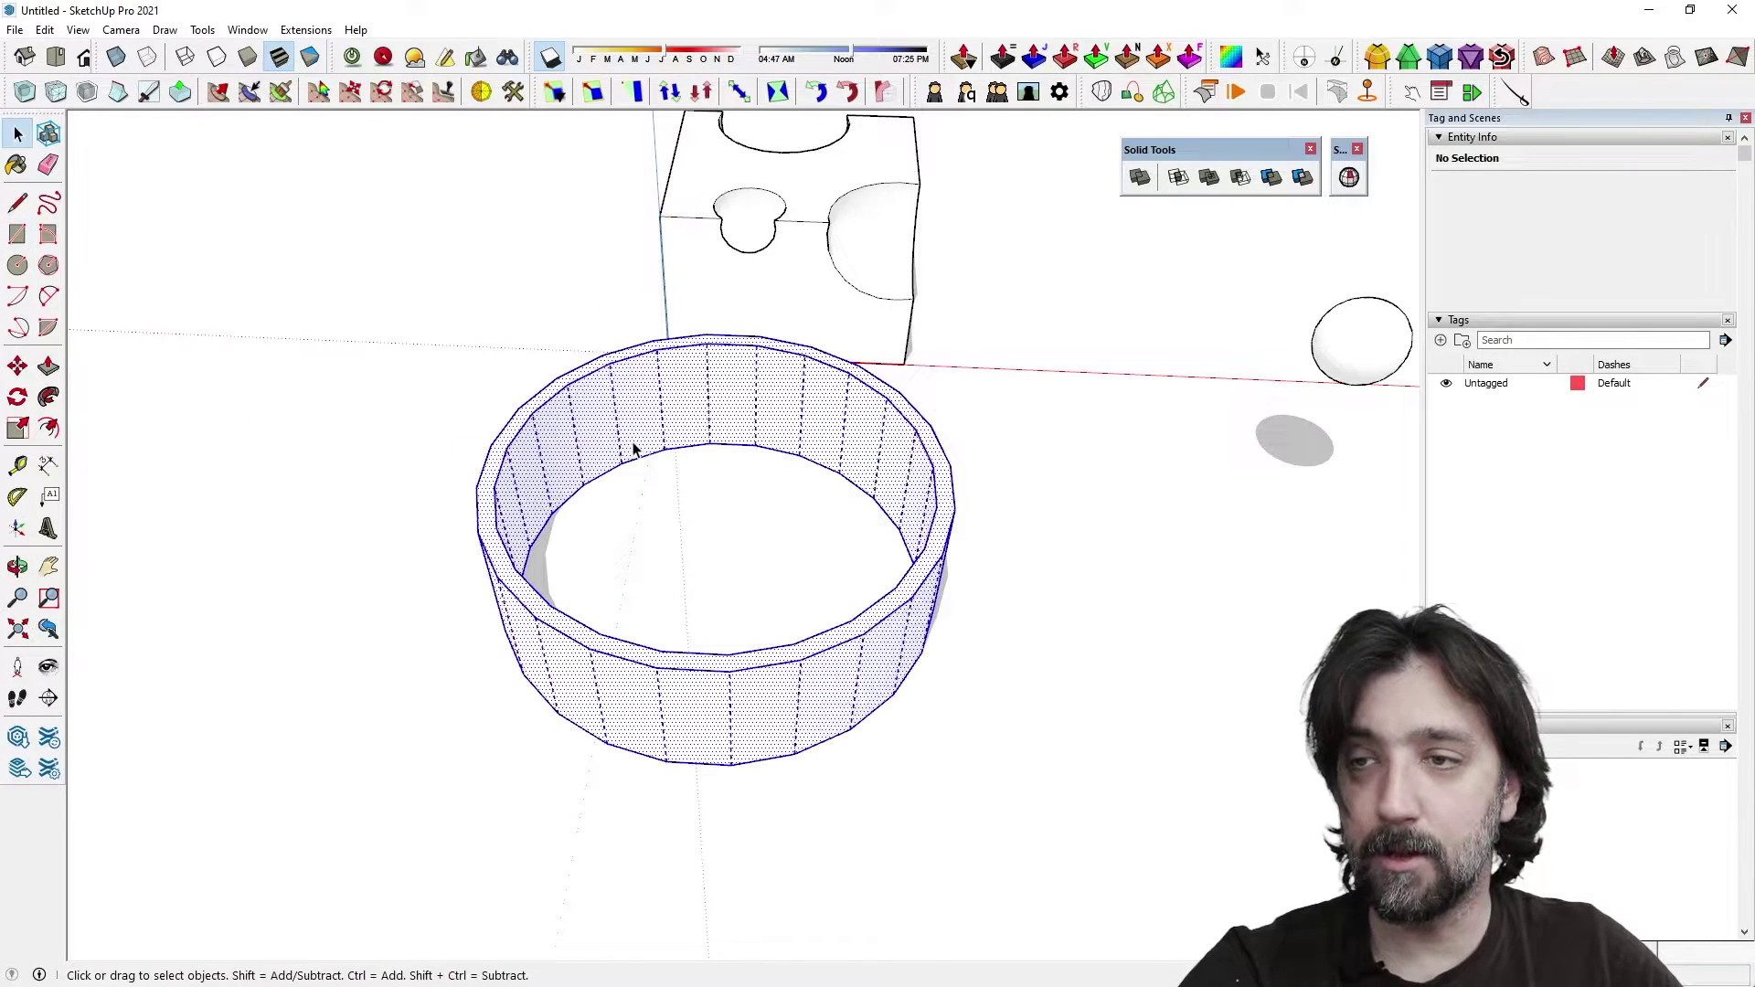
triple_click(629, 436)
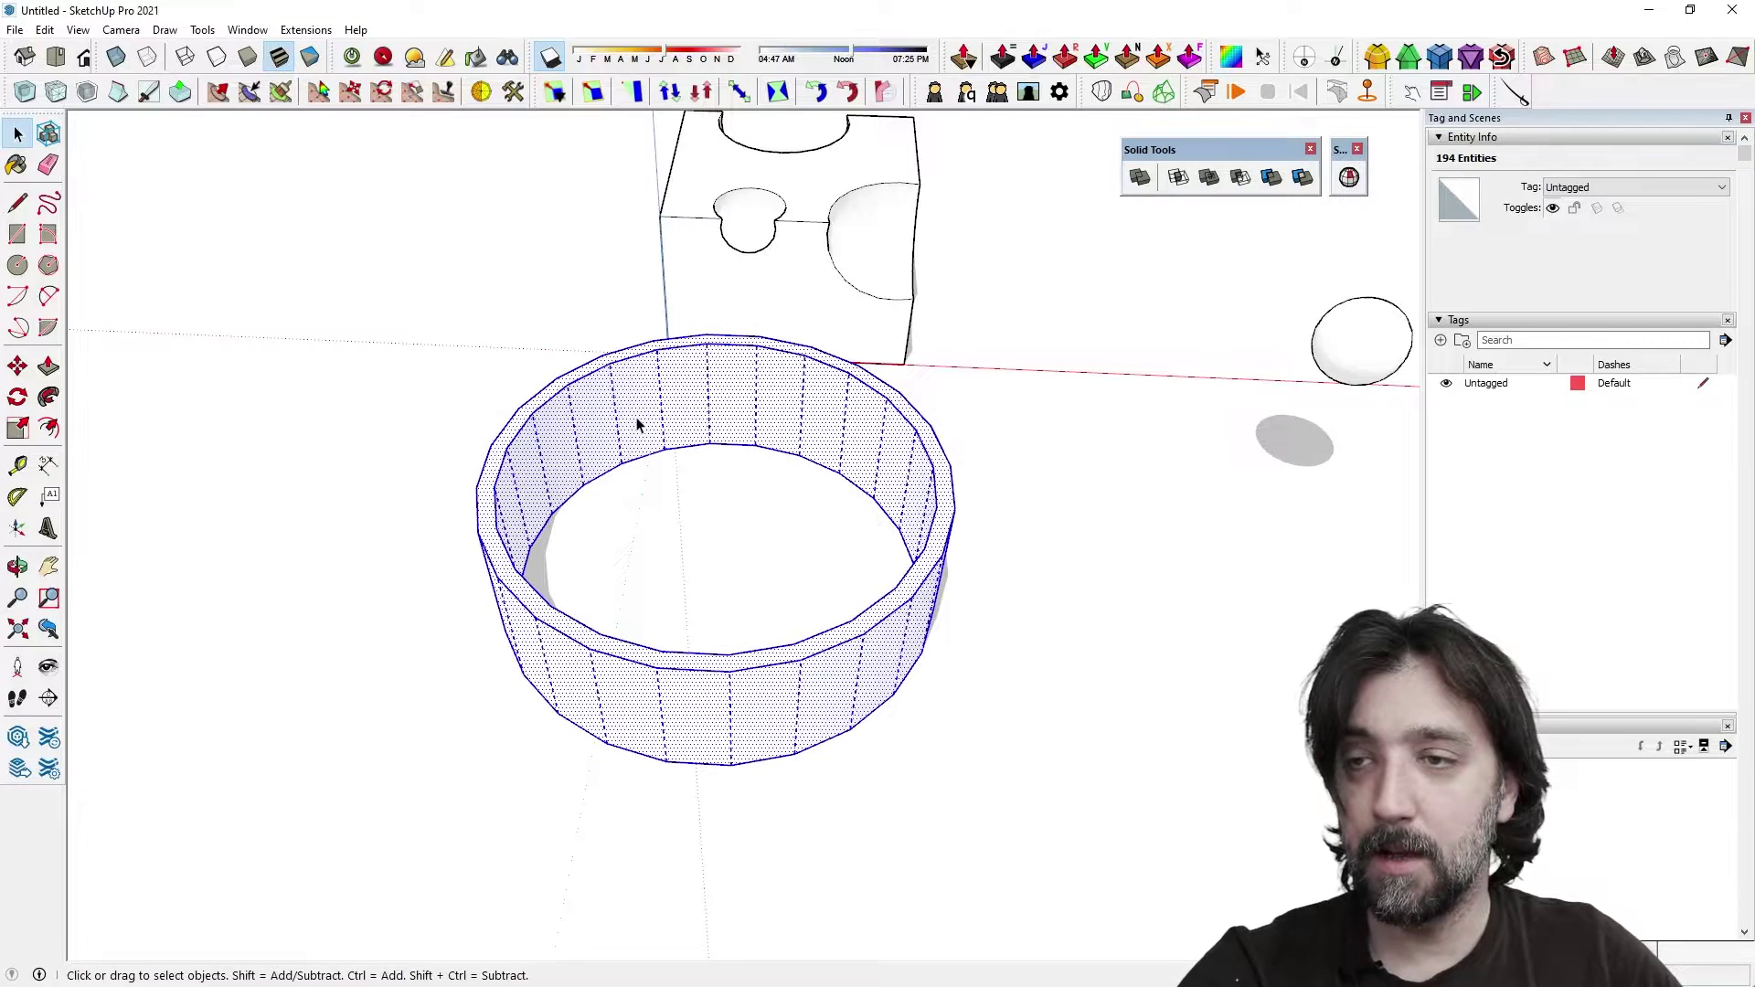
right_click(638, 421)
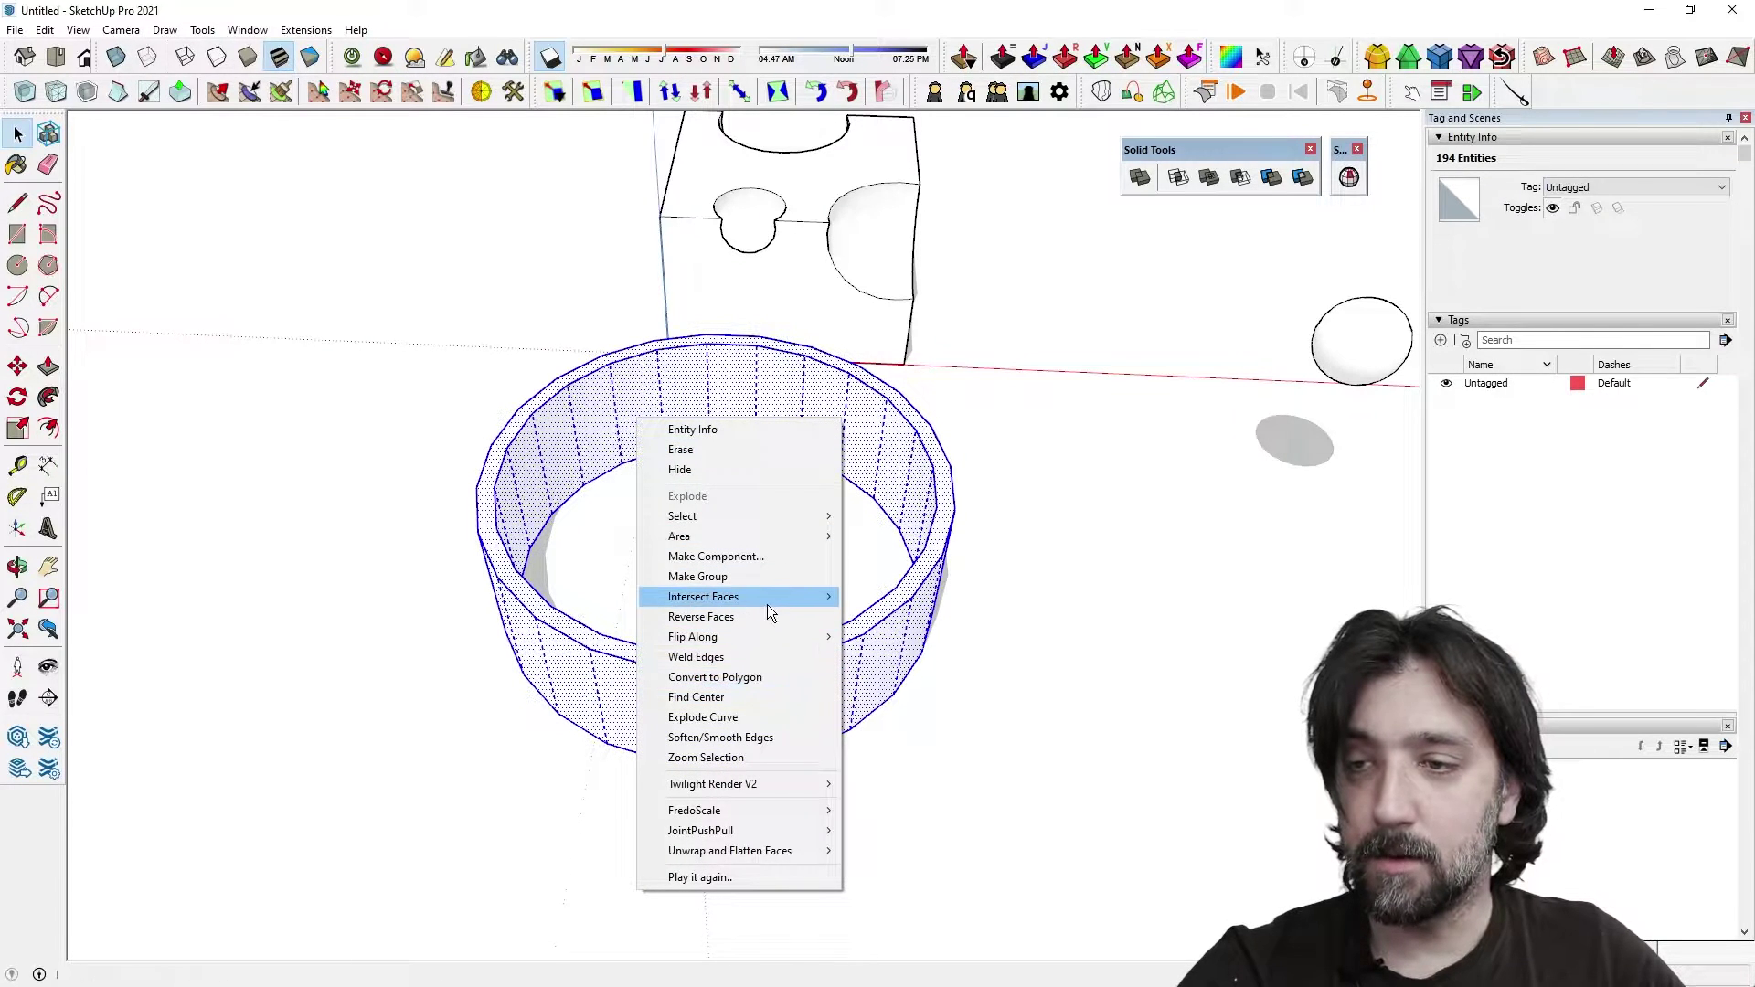
left_click(751, 576)
Step: Draw a rectangle beside the ring and Push/Pull it into a low rectangular block
key("r")
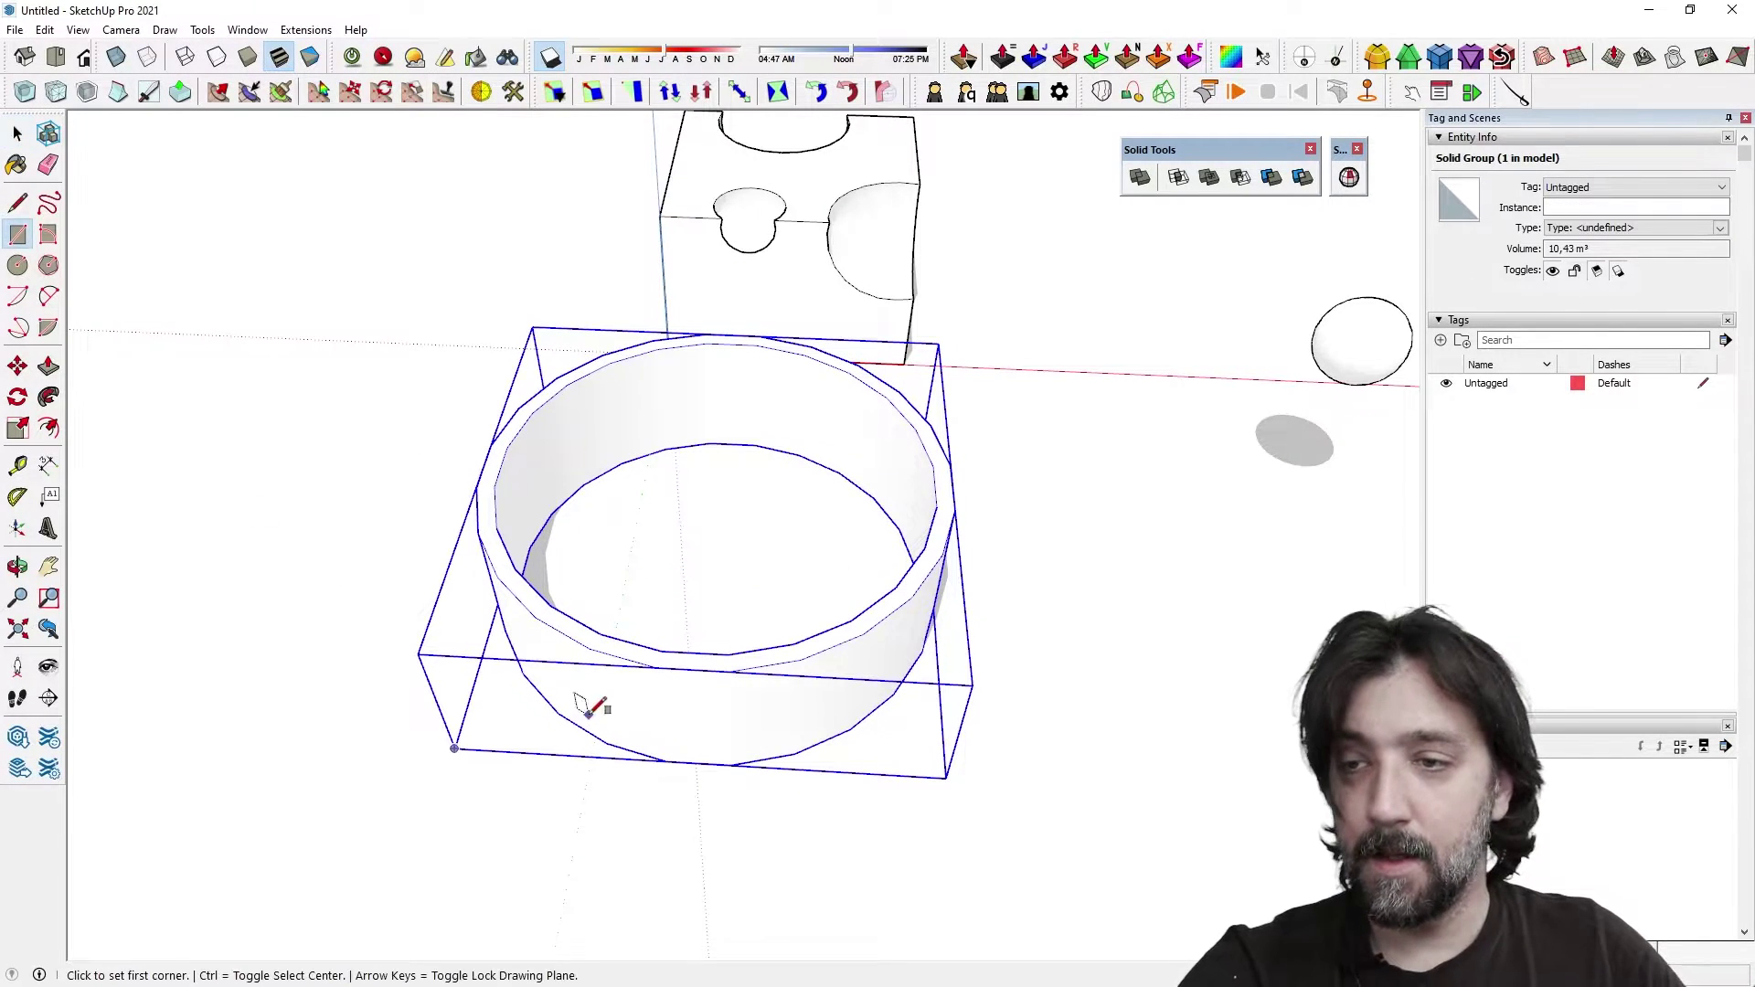
left_click(702, 719)
left_click(1046, 687)
key("p")
left_click(914, 734)
left_click(908, 804)
key("space")
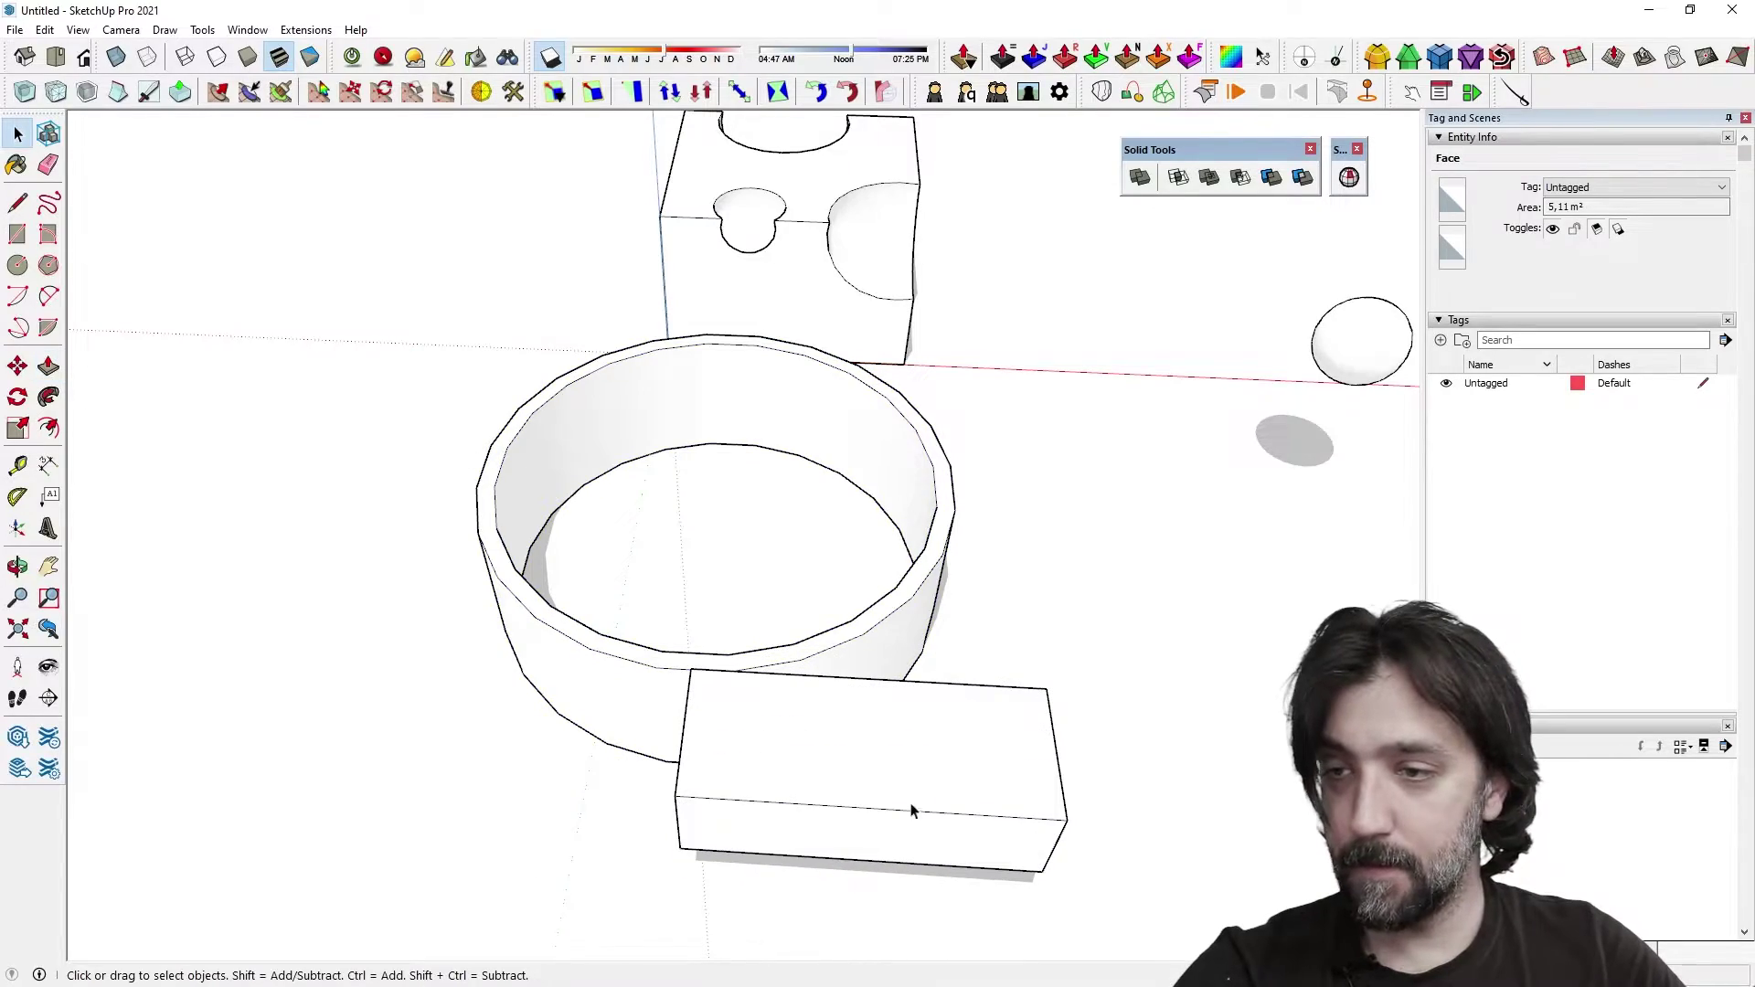
Step: Select all faces and edges of the rectangular block and group them
left_click(899, 751)
triple_click(899, 751)
middle_click_drag(899, 751, 999, 599)
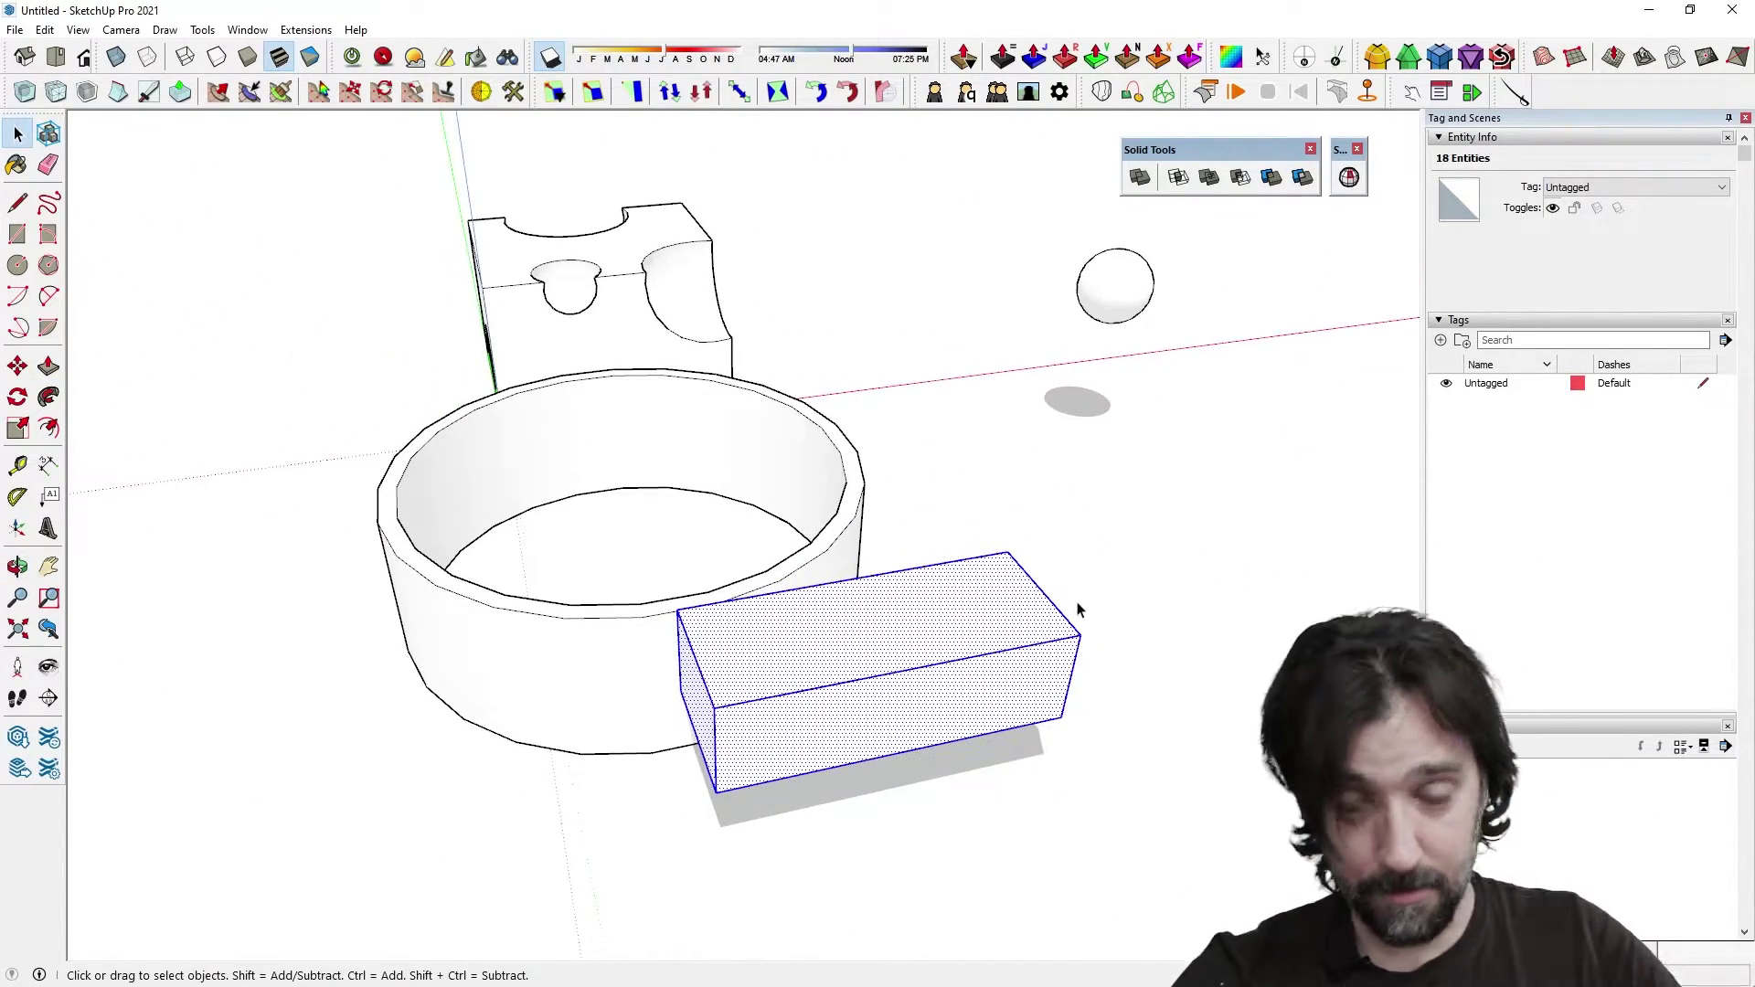
key("g")
Step: Move the block sideways along the ring so that it lies in front of the ring's wall
key("m")
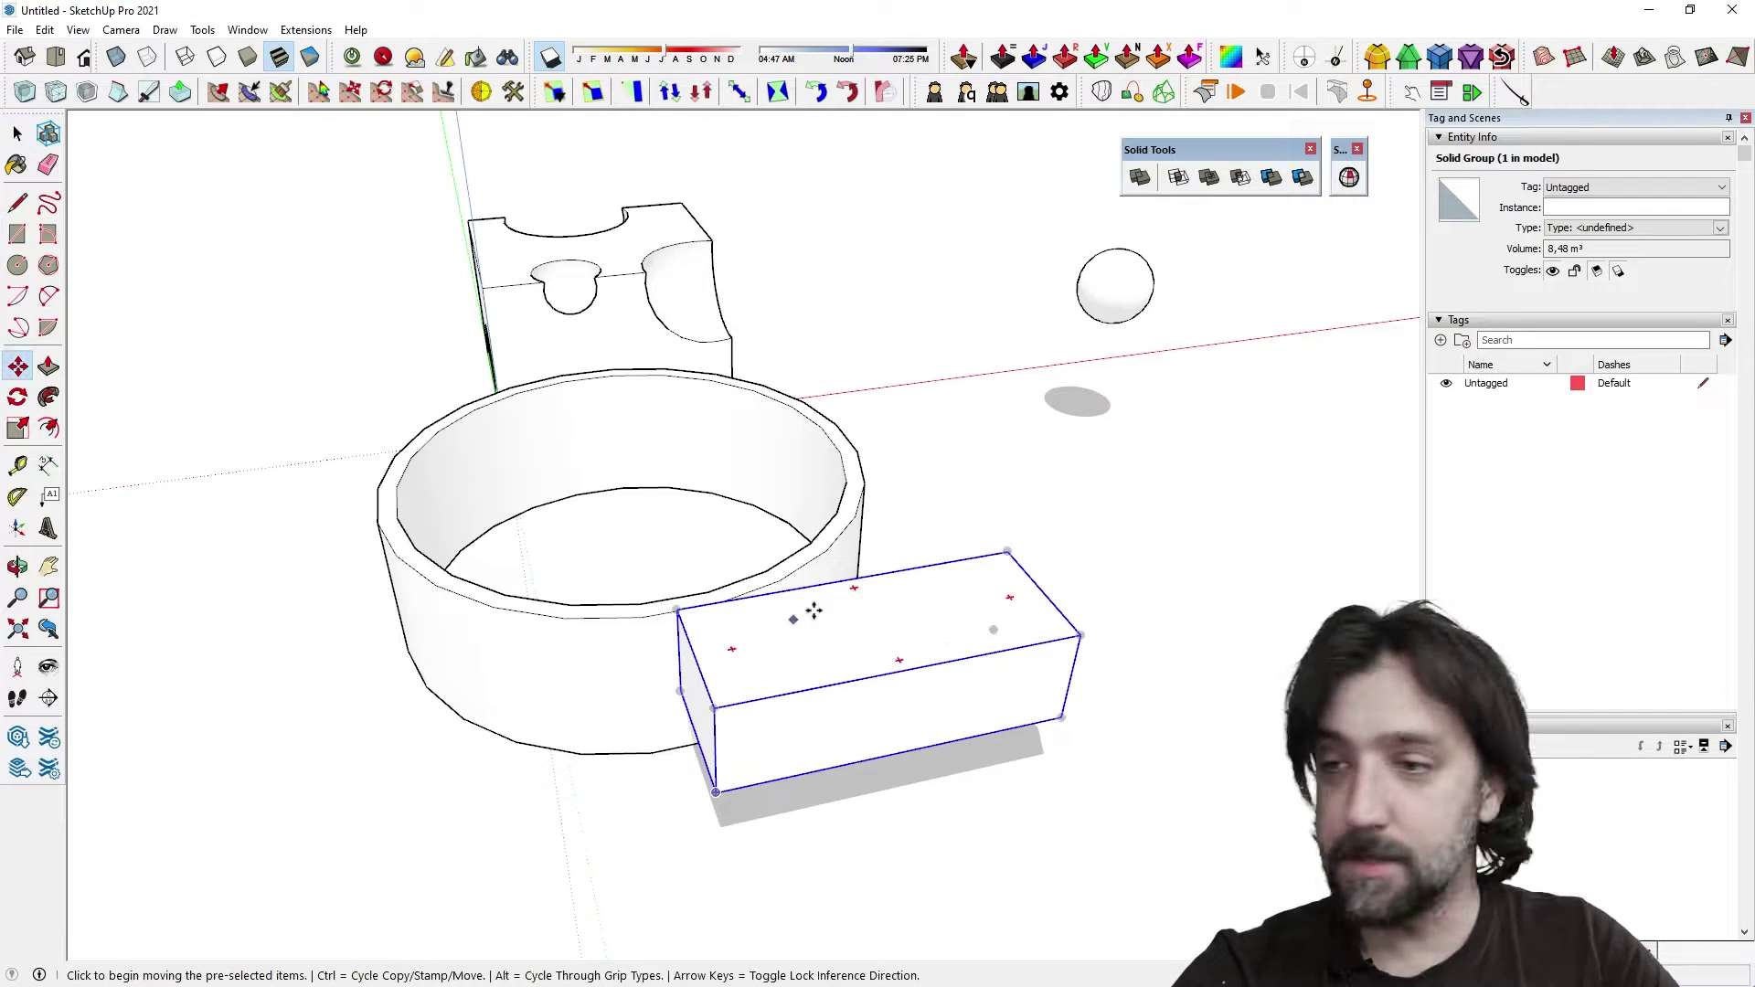
left_click(850, 578)
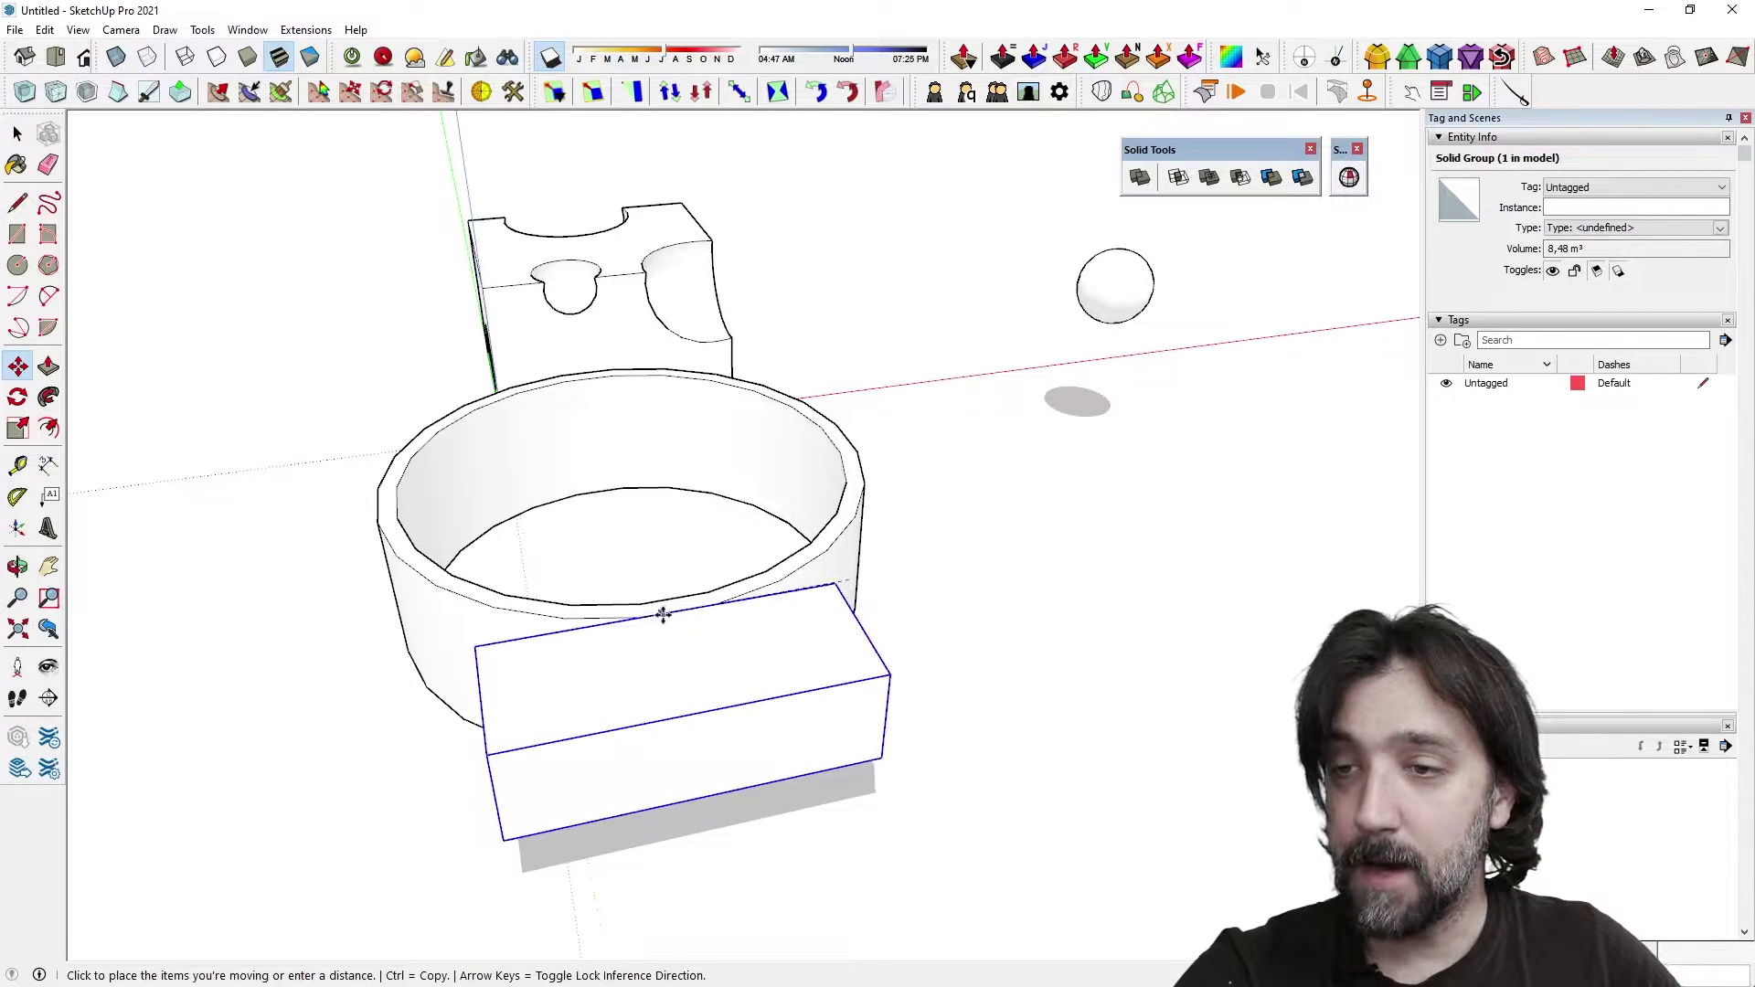
left_click(640, 625)
middle_click_drag(640, 625, 1371, 357)
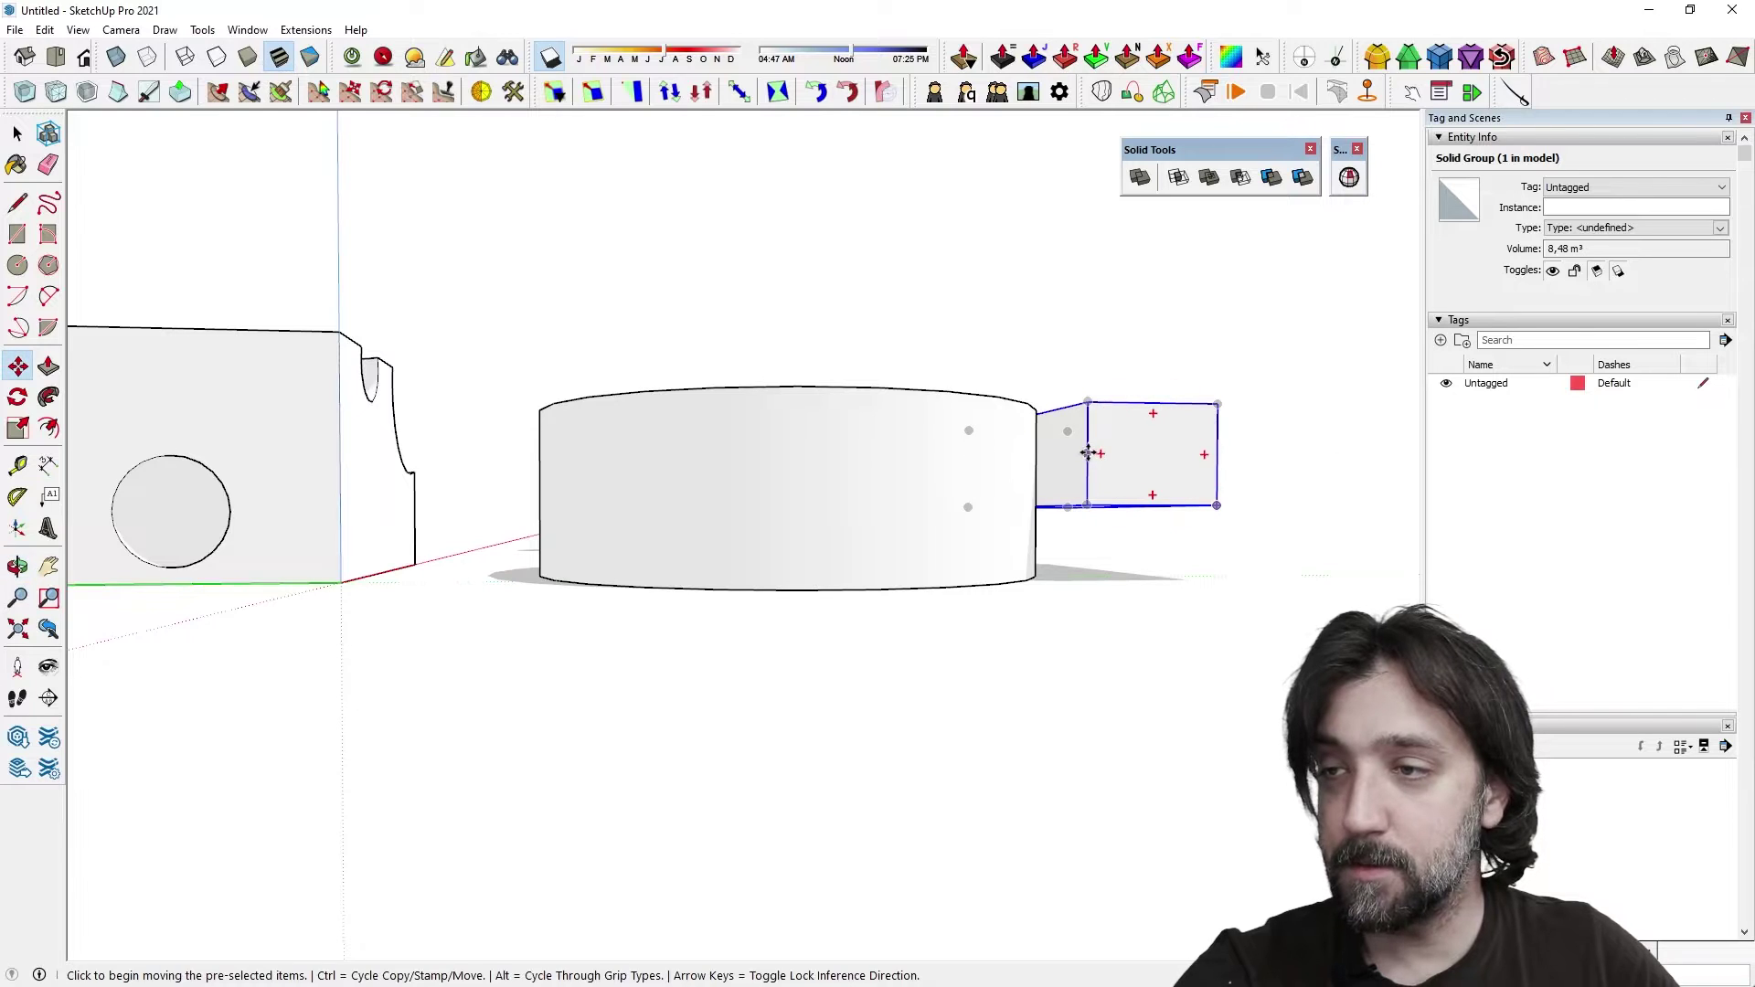
Step: Move the block into the ring so that it passes through the wall, and adjust its position along the red axis
left_click(1093, 450)
middle_click_drag(1033, 479, 850, 701)
left_click(810, 682)
middle_click_drag(674, 674, 850, 548)
scroll(750, 594, "up", 3)
left_click(747, 573)
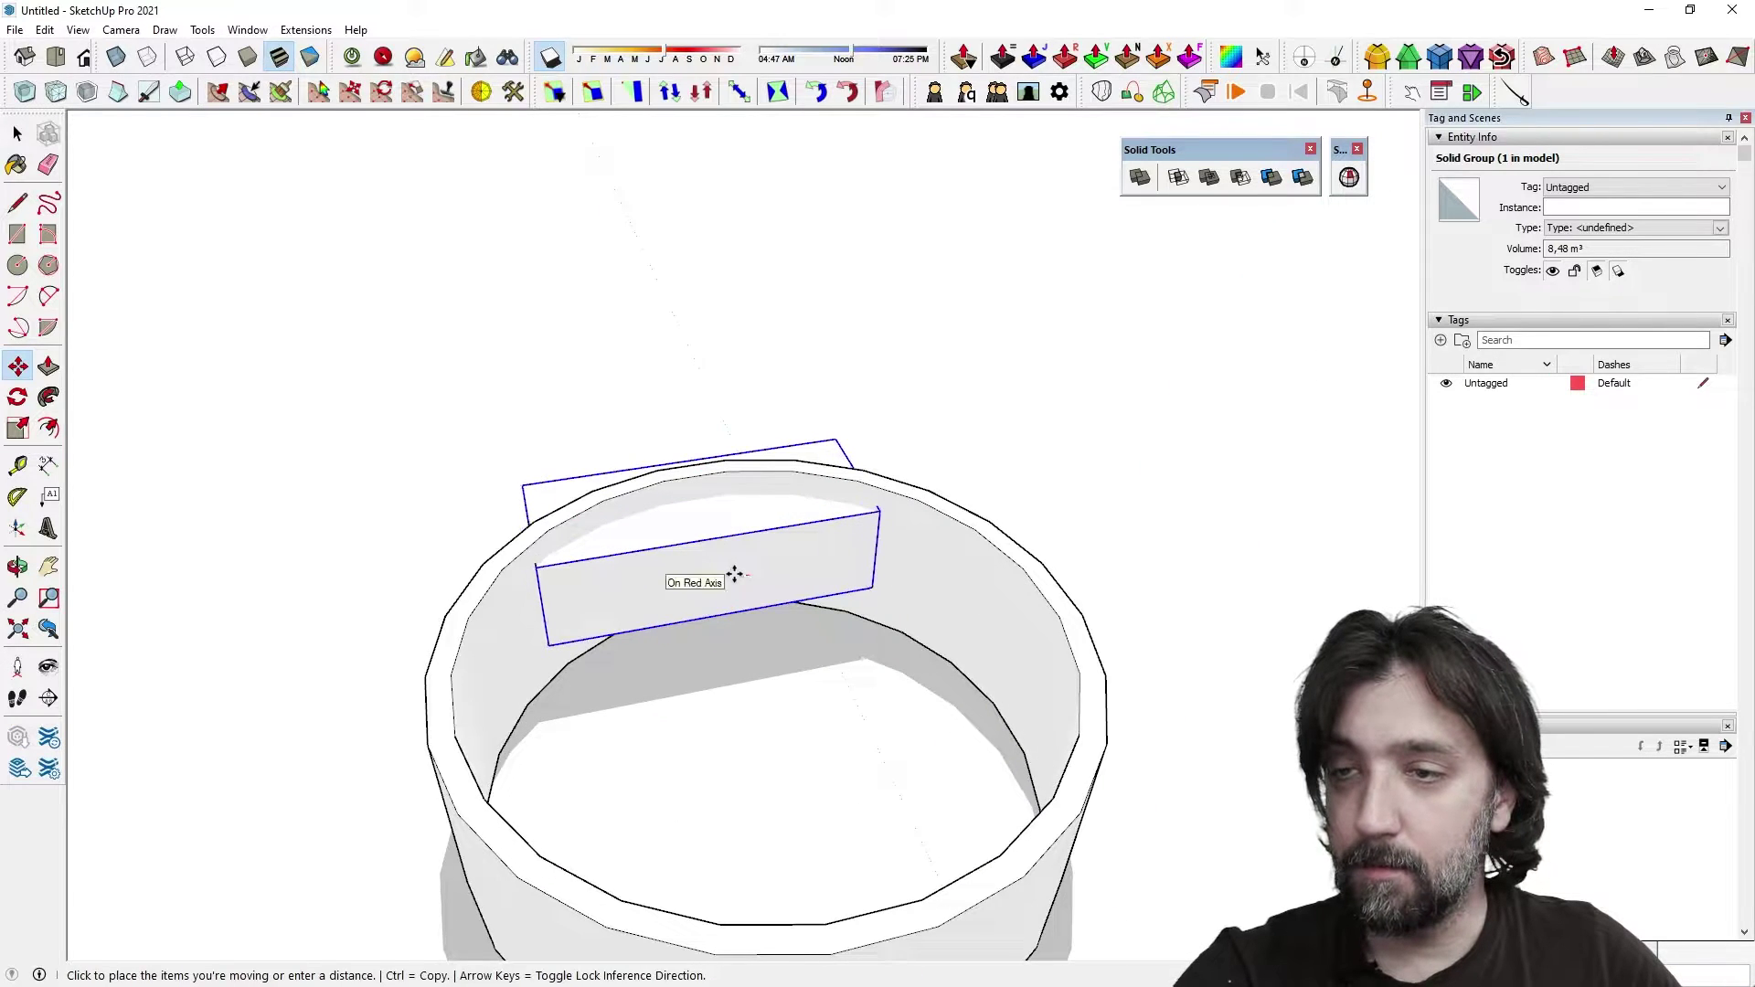
left_click(734, 574)
middle_click_drag(655, 640, 604, 690)
scroll(734, 491, "up", 1)
key("space")
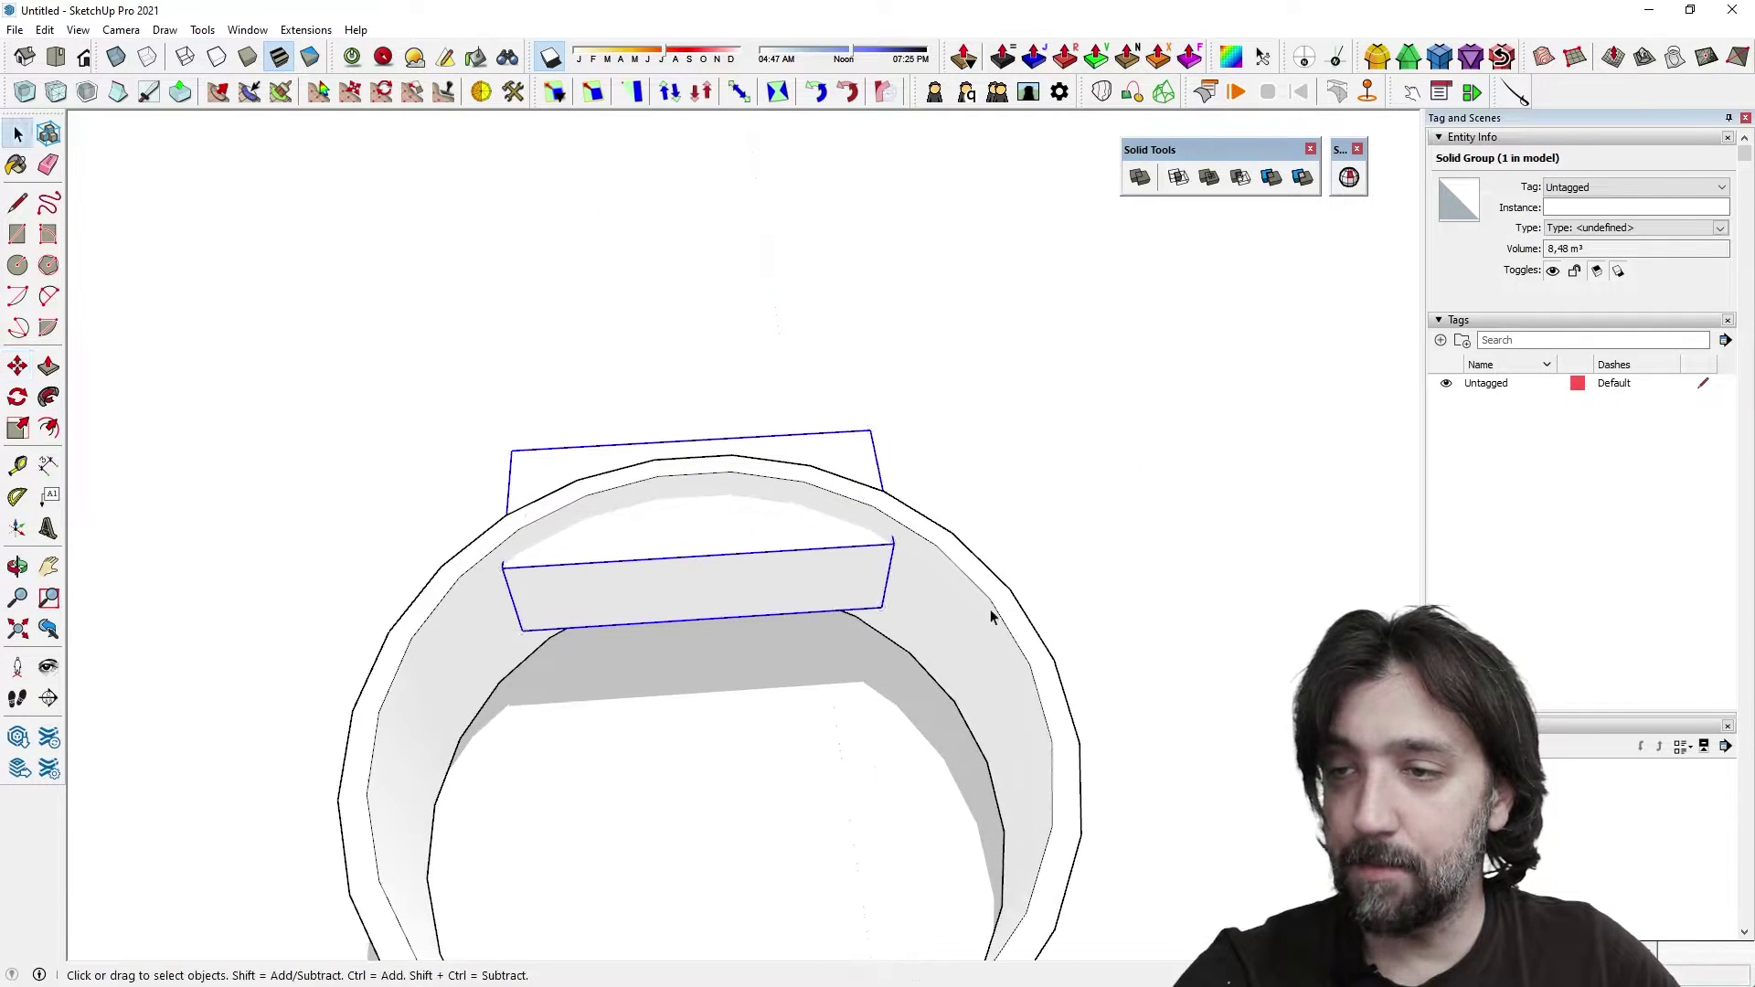
scroll(599, 544, "up", 1)
middle_click_drag(554, 543, 900, 549)
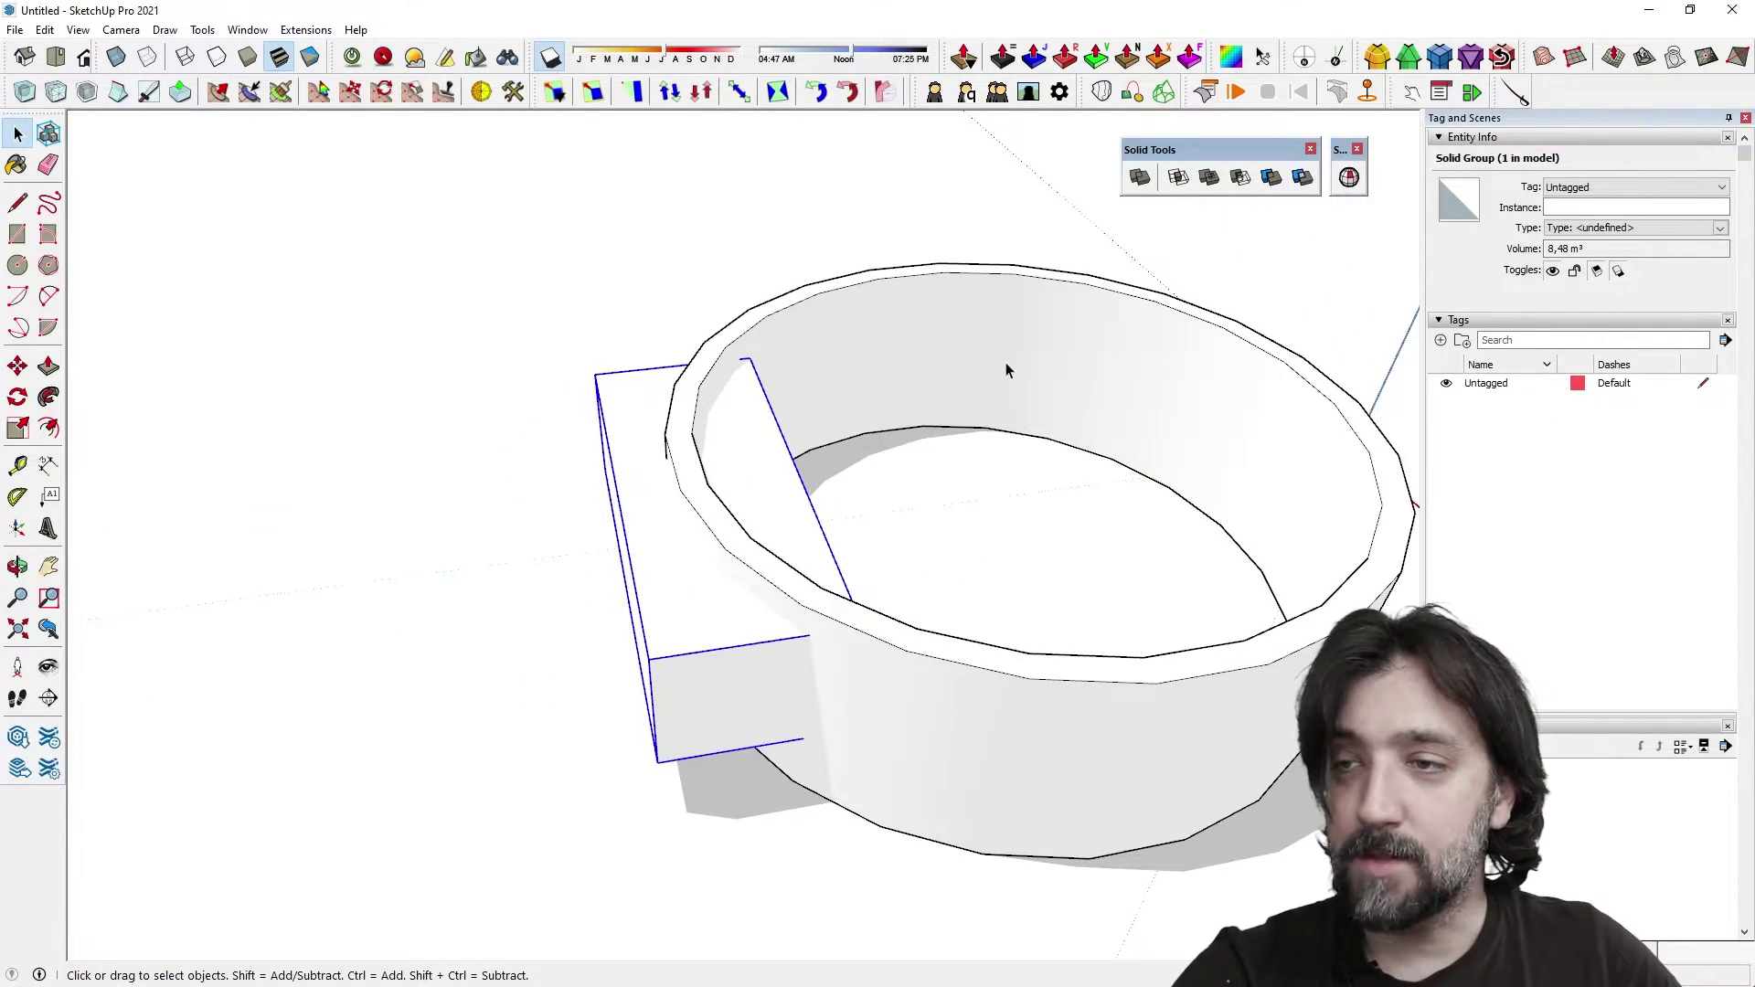
Step: Subtract the rectangular block from the ring to cut an opening through its wall
left_click(940, 369)
left_click(770, 496)
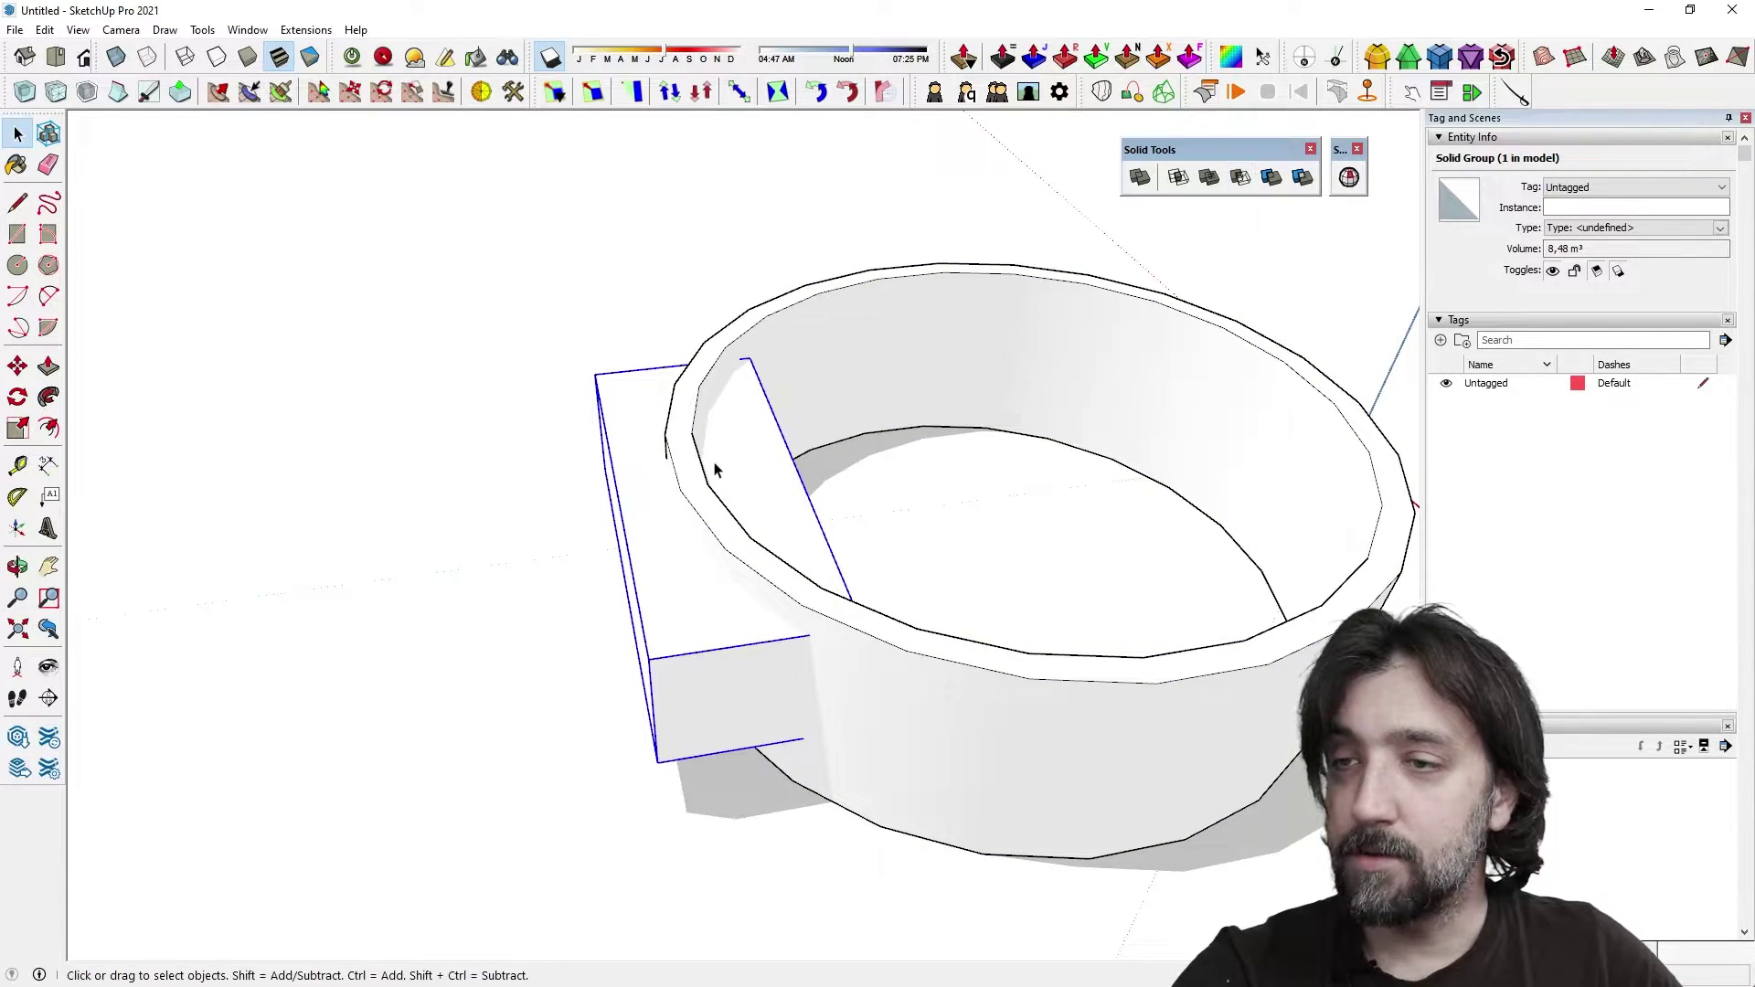
left_click(1285, 212)
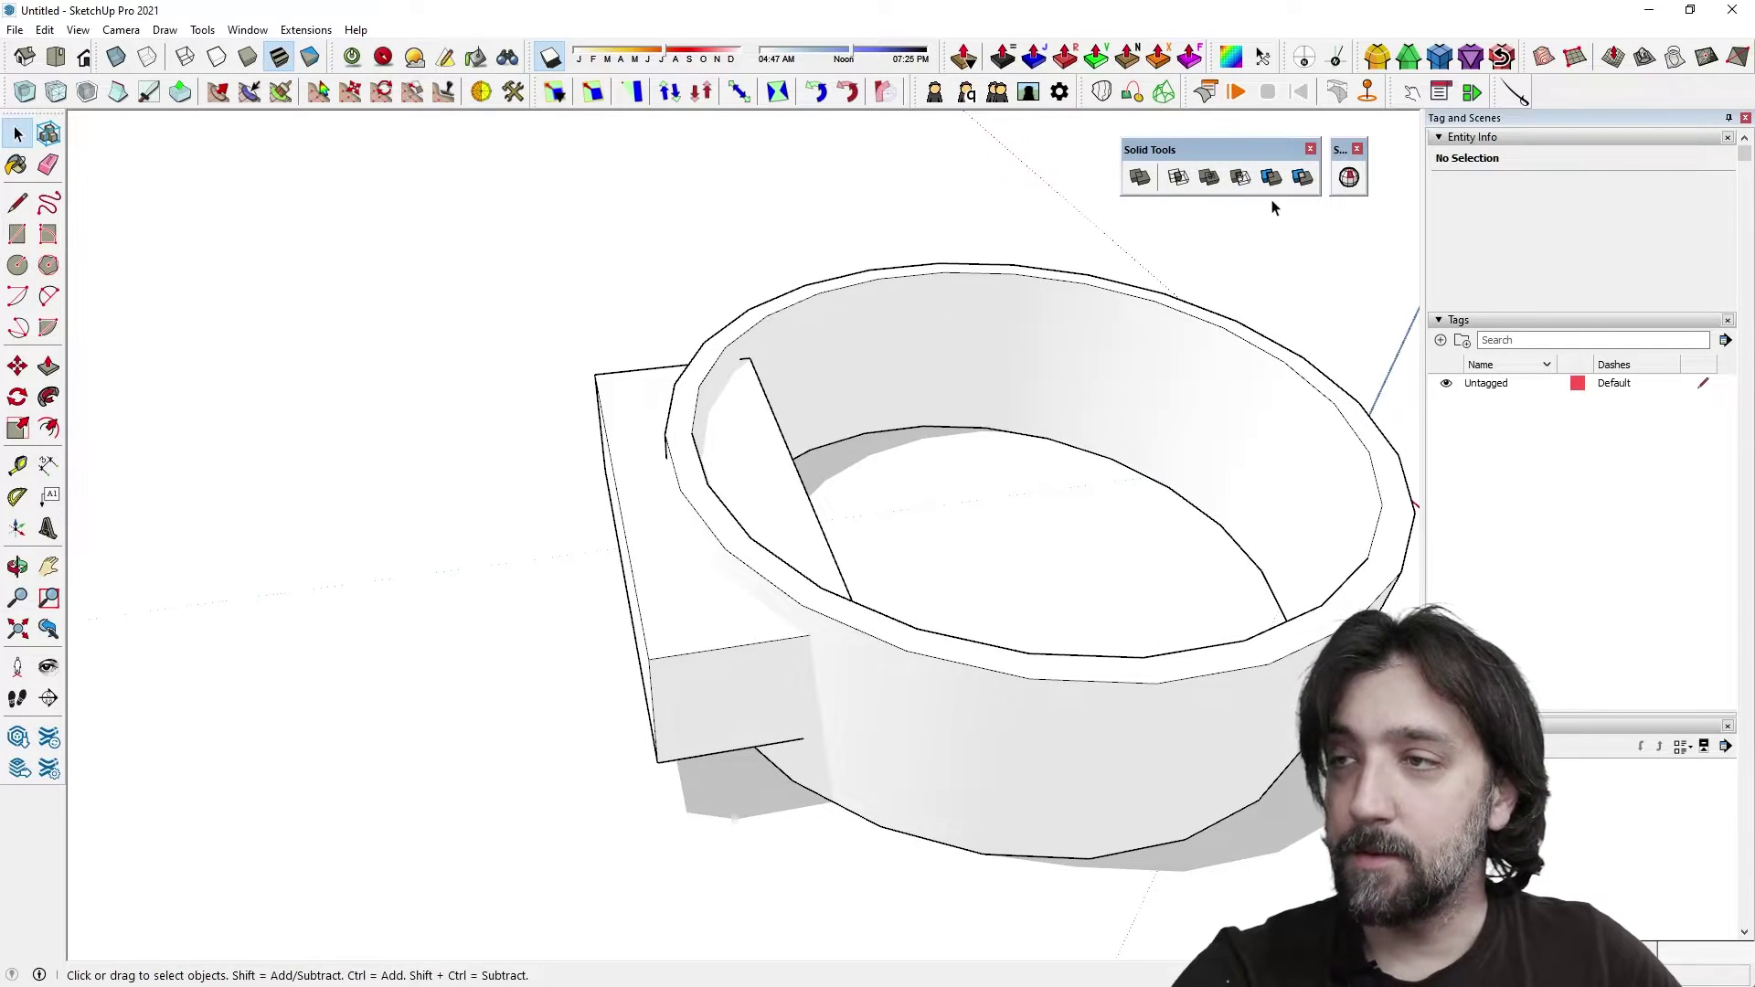
left_click(1238, 178)
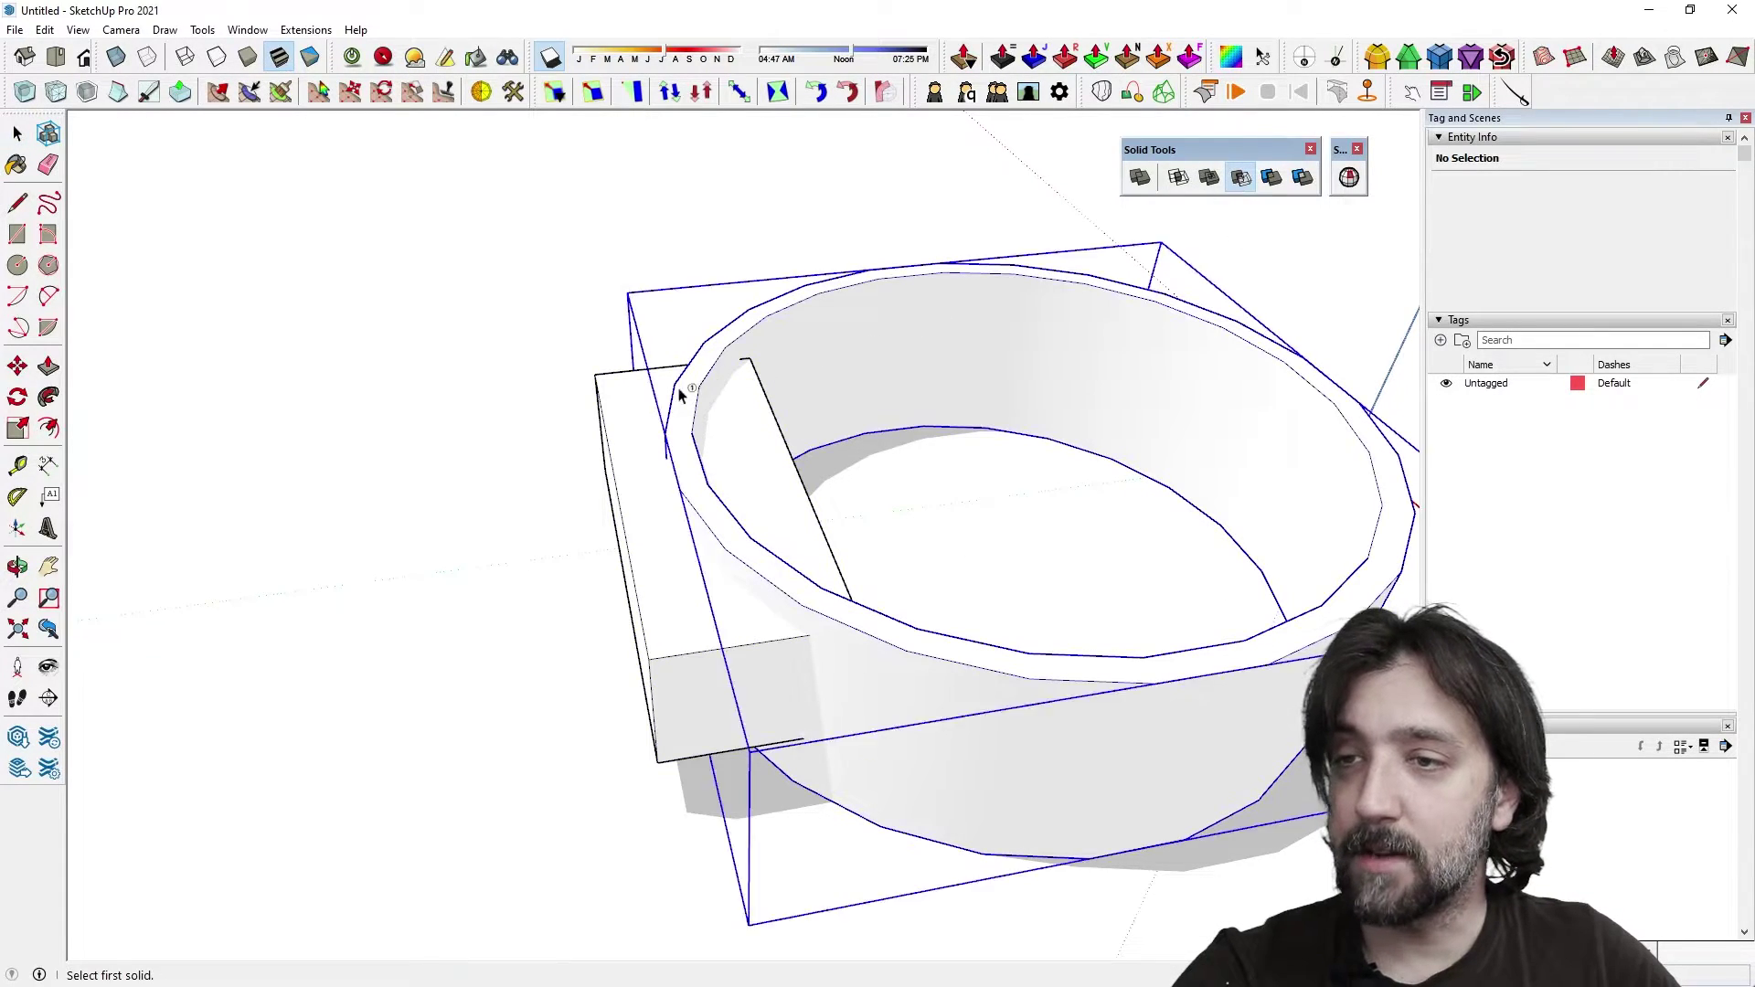
left_click(842, 311)
left_click(978, 458)
Step: Examine the rectangular opening in the ring's wall from inside and outside
middle_click_drag(979, 458, 439, 548)
middle_click_drag(439, 548, 478, 455, "shift")
scroll(585, 420, "up", 1)
left_click(1015, 266)
scroll(631, 354, "up", 1)
middle_click_drag(630, 354, 746, 330, "shift")
scroll(795, 396, "down", 8)
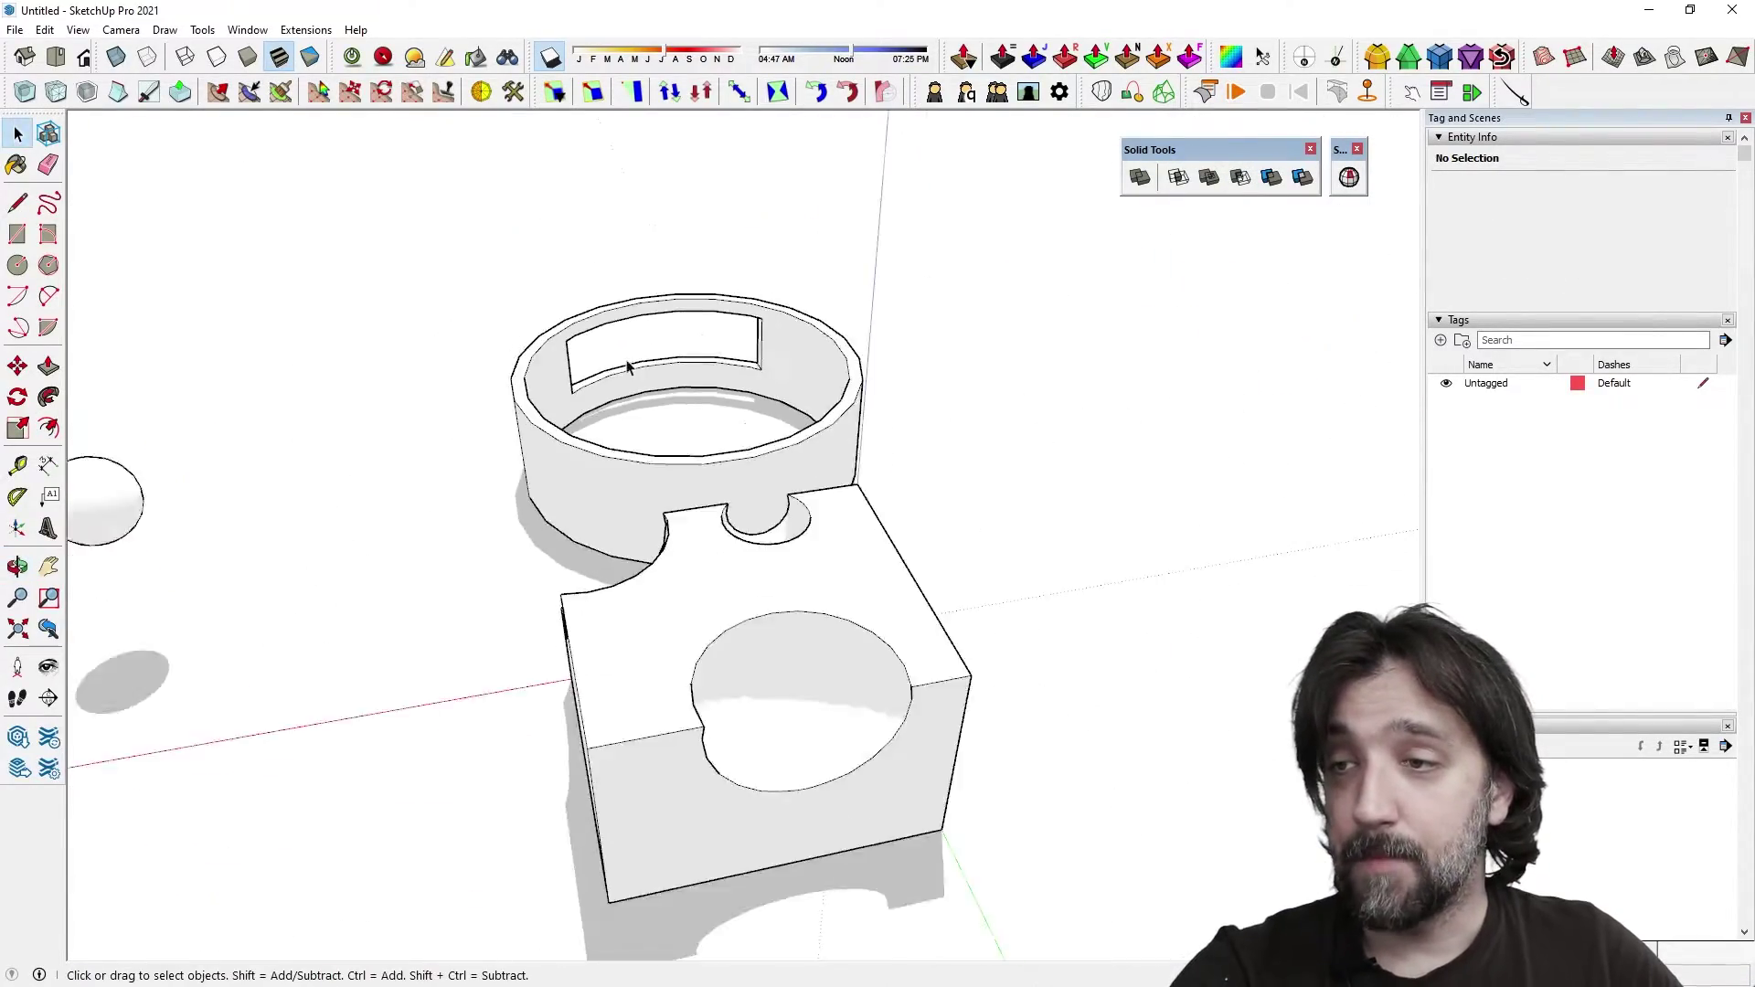
scroll(756, 497, "down", 4)
middle_click_drag(756, 497, 311, 277)
scroll(128, 250, "up", 5)
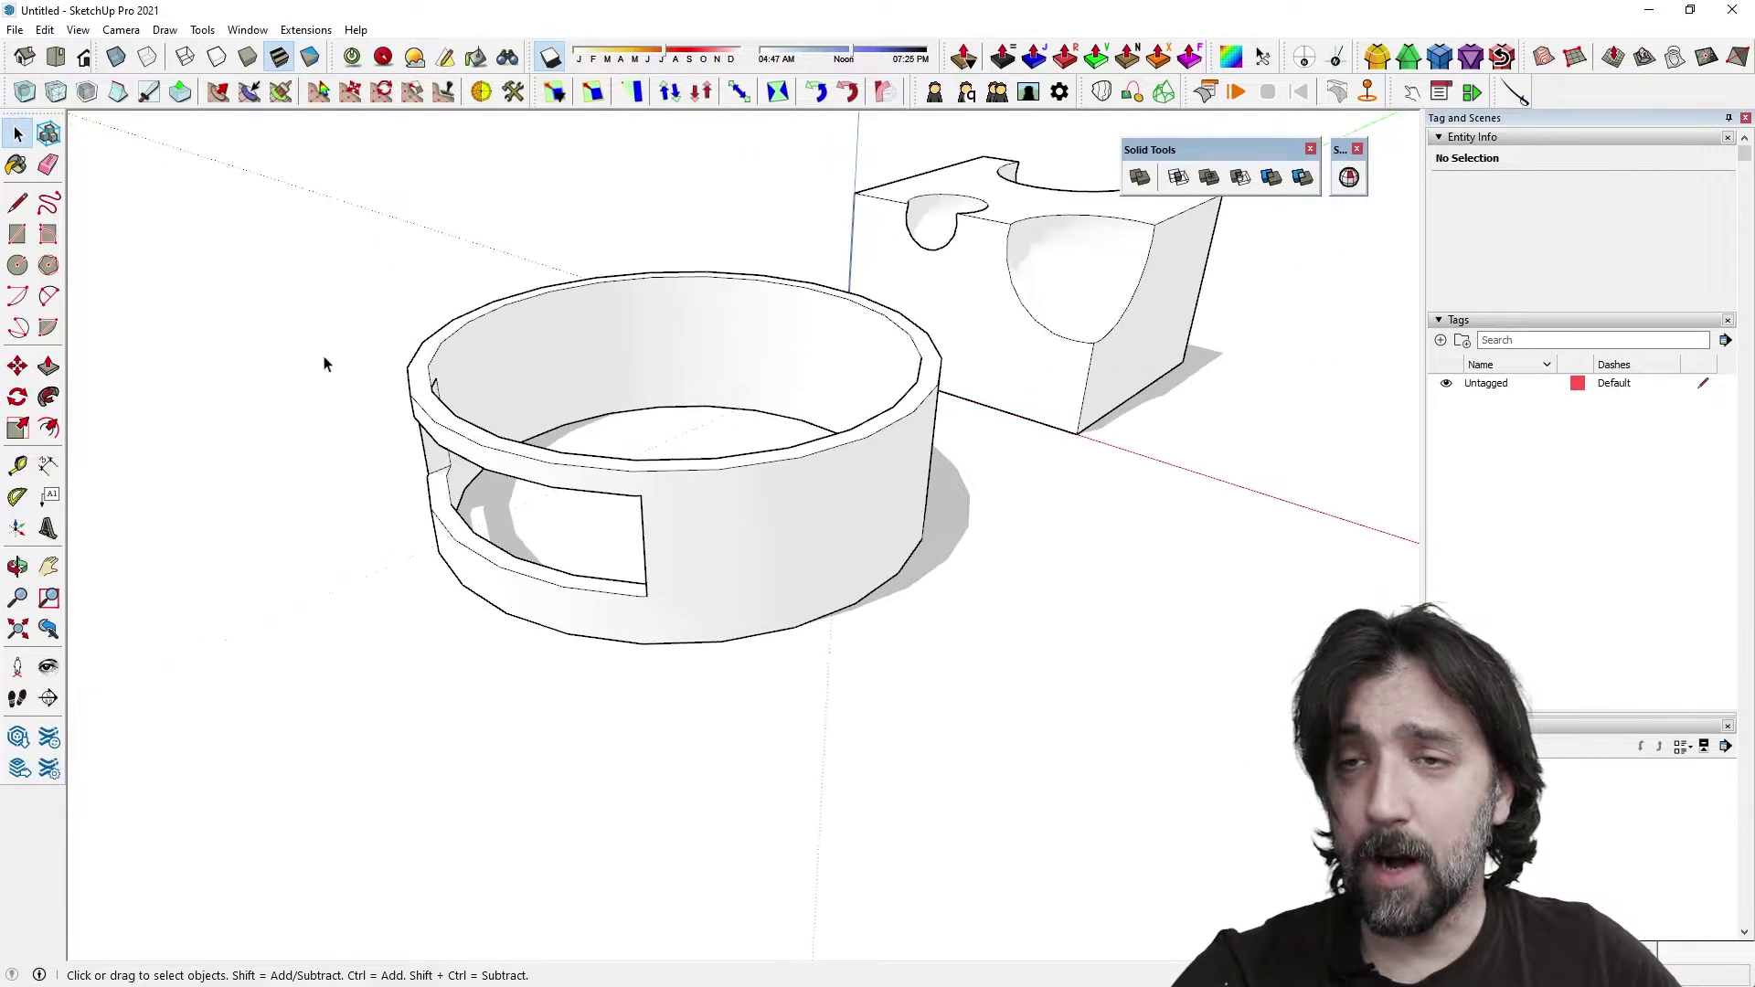
Step: Draw a closed, irregular freehand outline on the ground in front of the existing objects
scroll(380, 497, "down", 8)
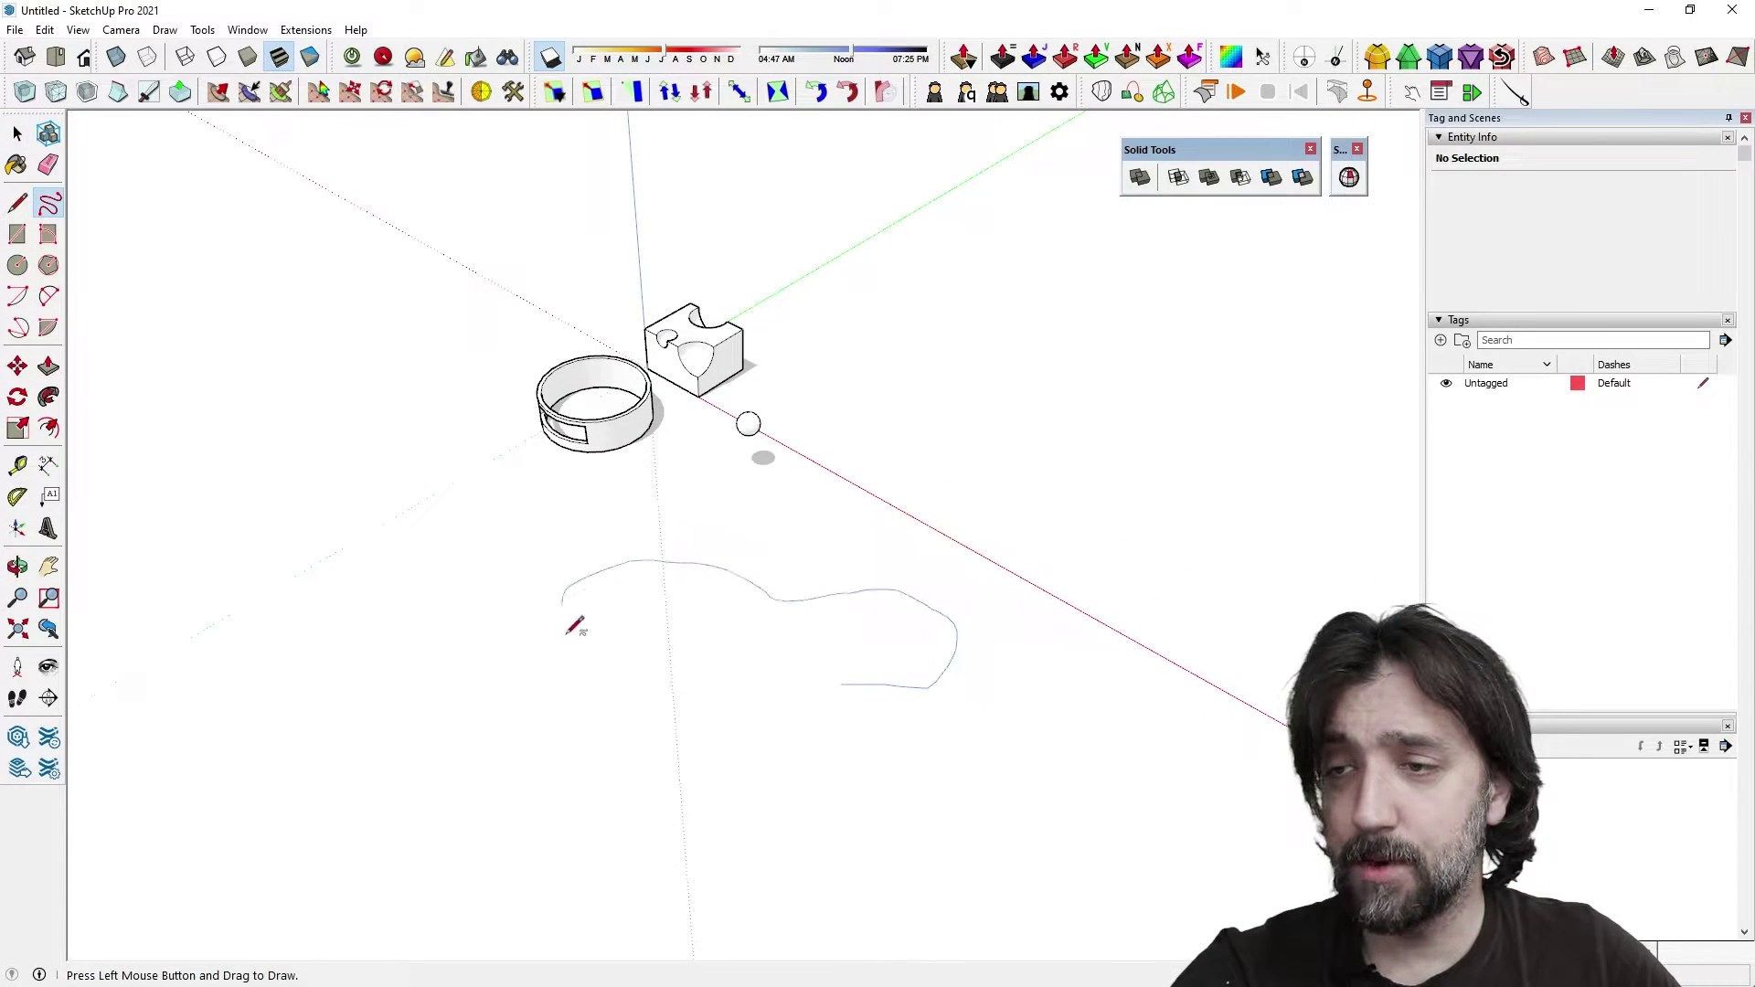
left_click_drag(854, 687, 856, 689)
scroll(849, 696, "up", 2)
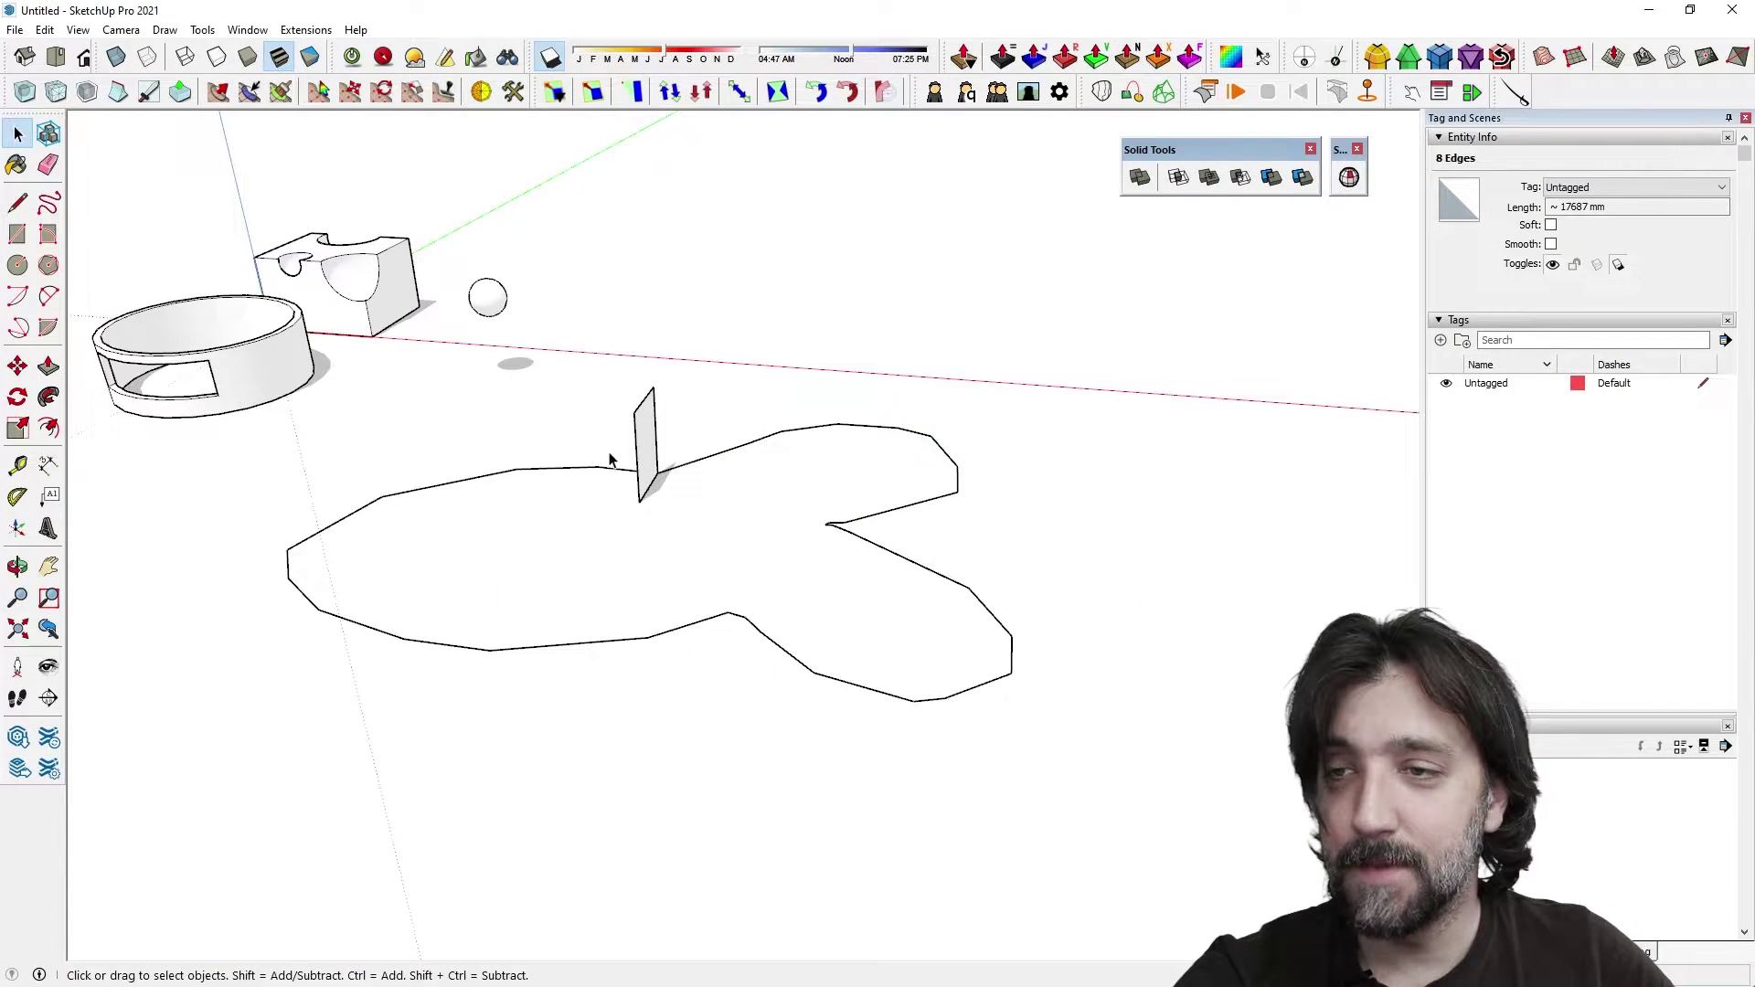
Step: Sweep the upright rectangular face along the freehand outline with Follow Me, using only the outline's edges as the path
left_click(610, 459)
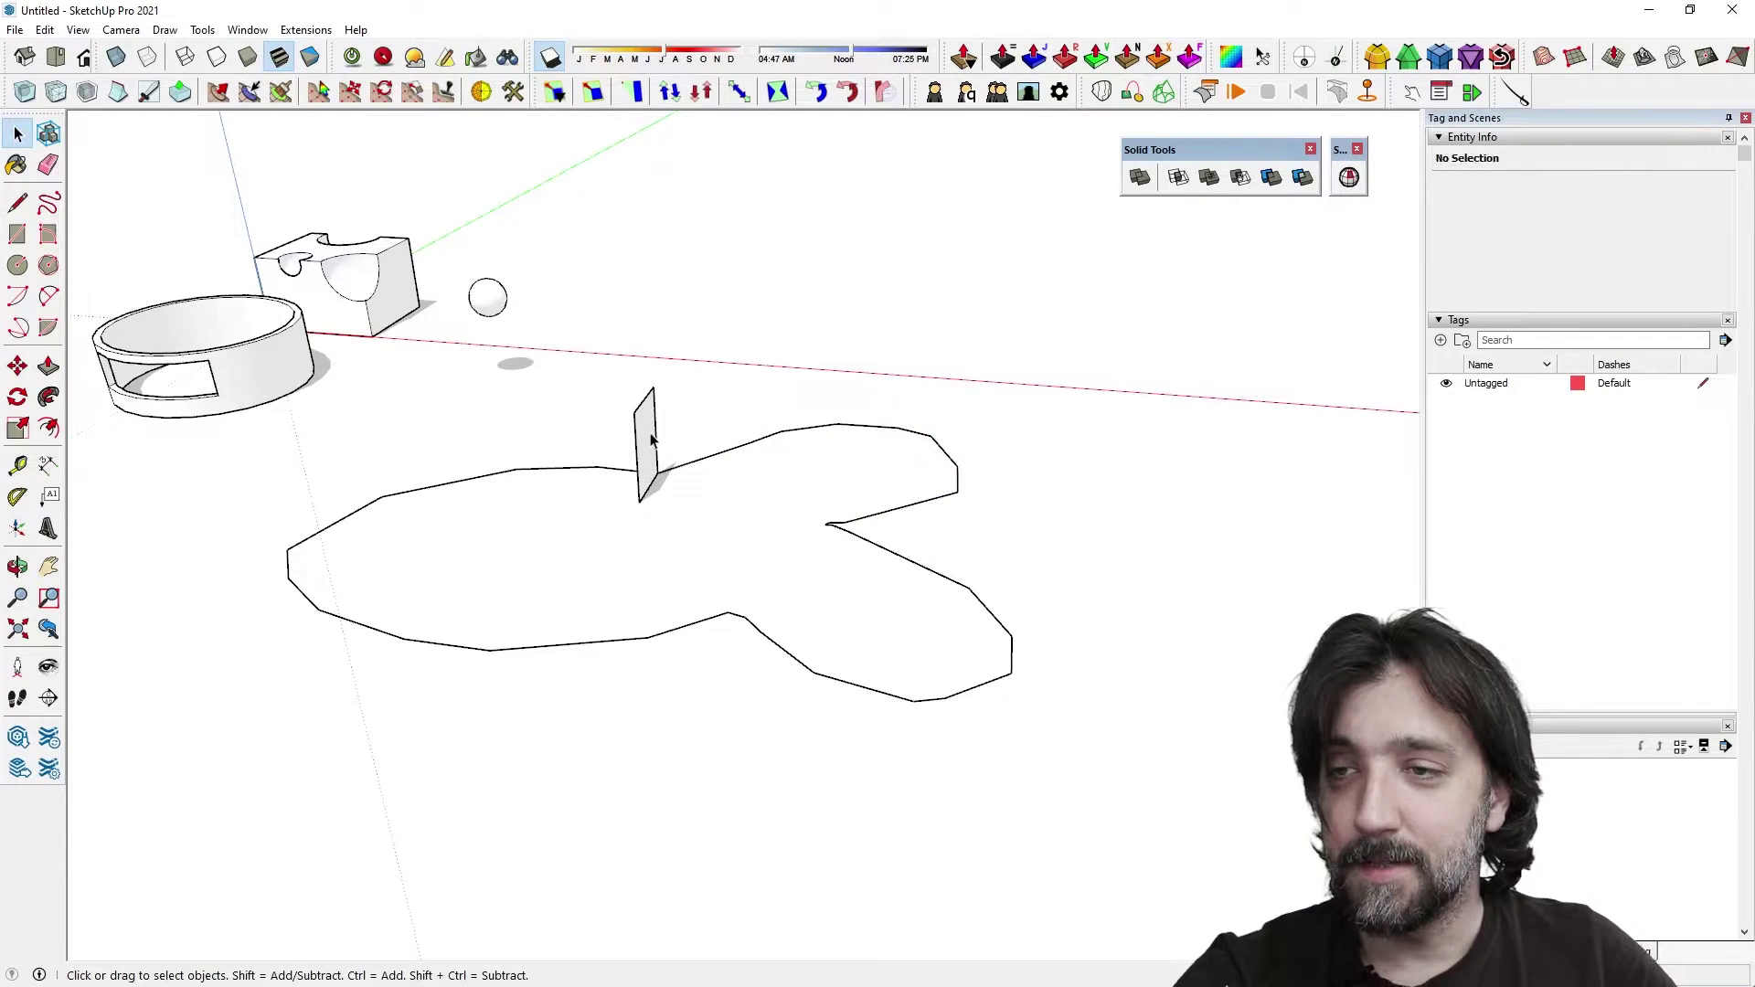
triple_click(650, 439)
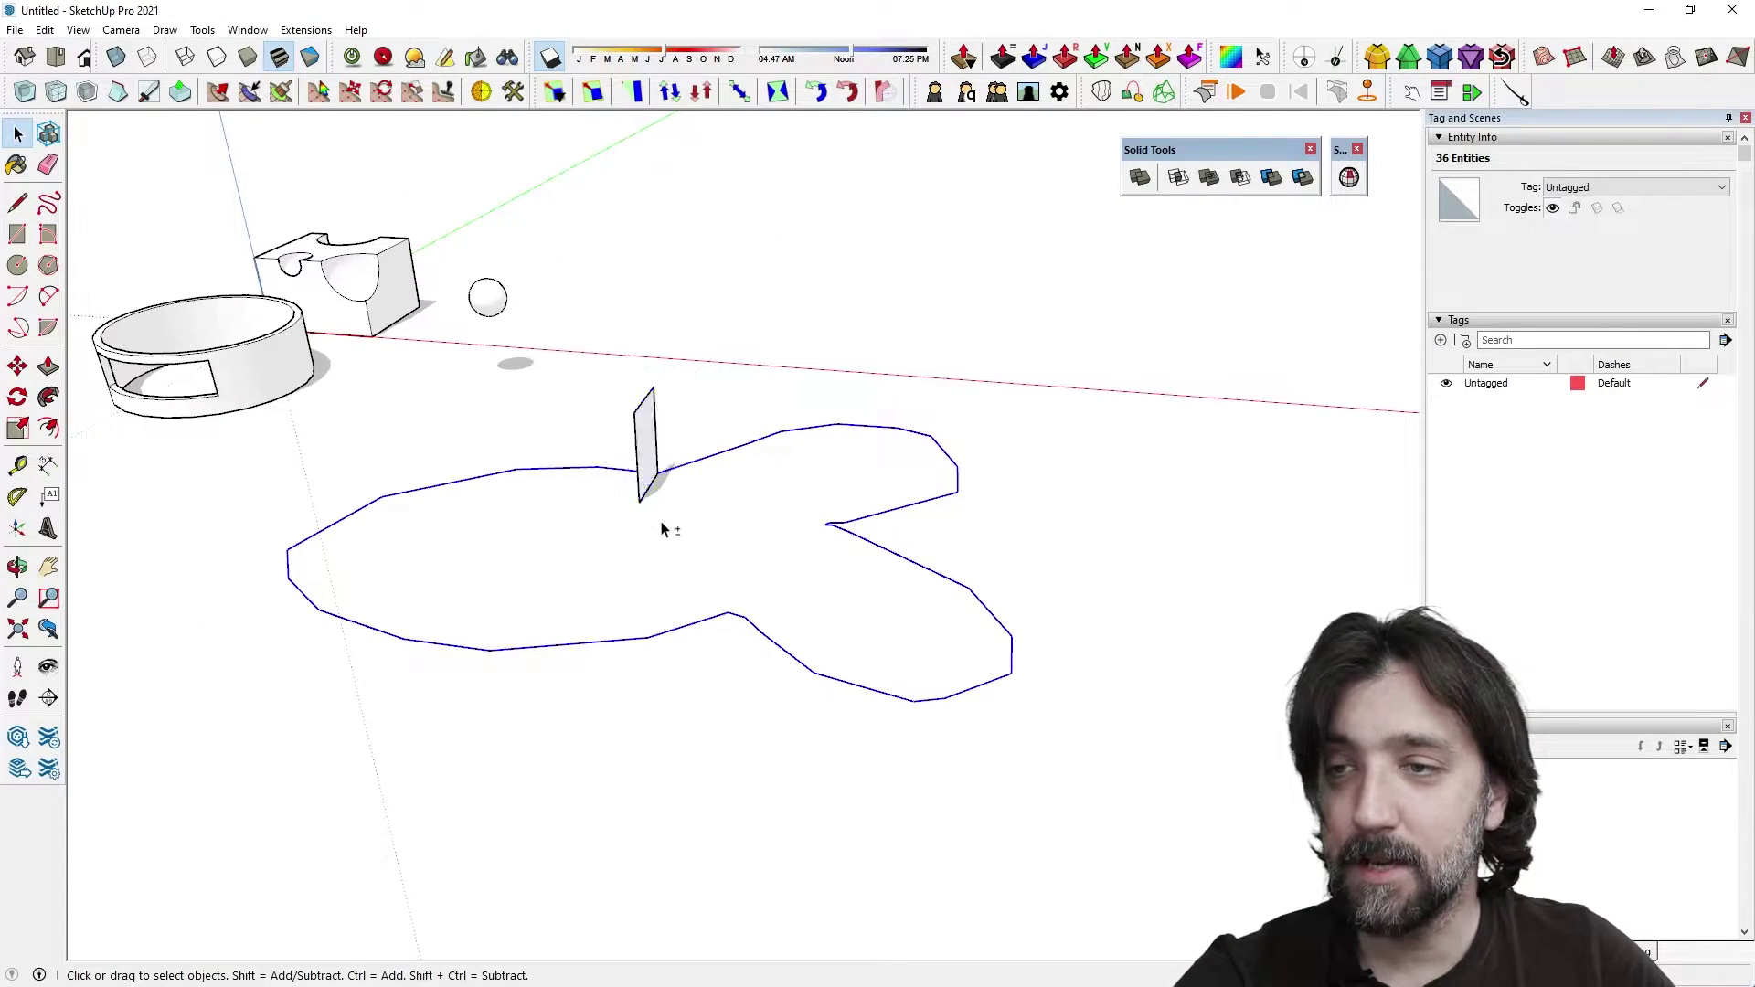
left_click(647, 457, "shift")
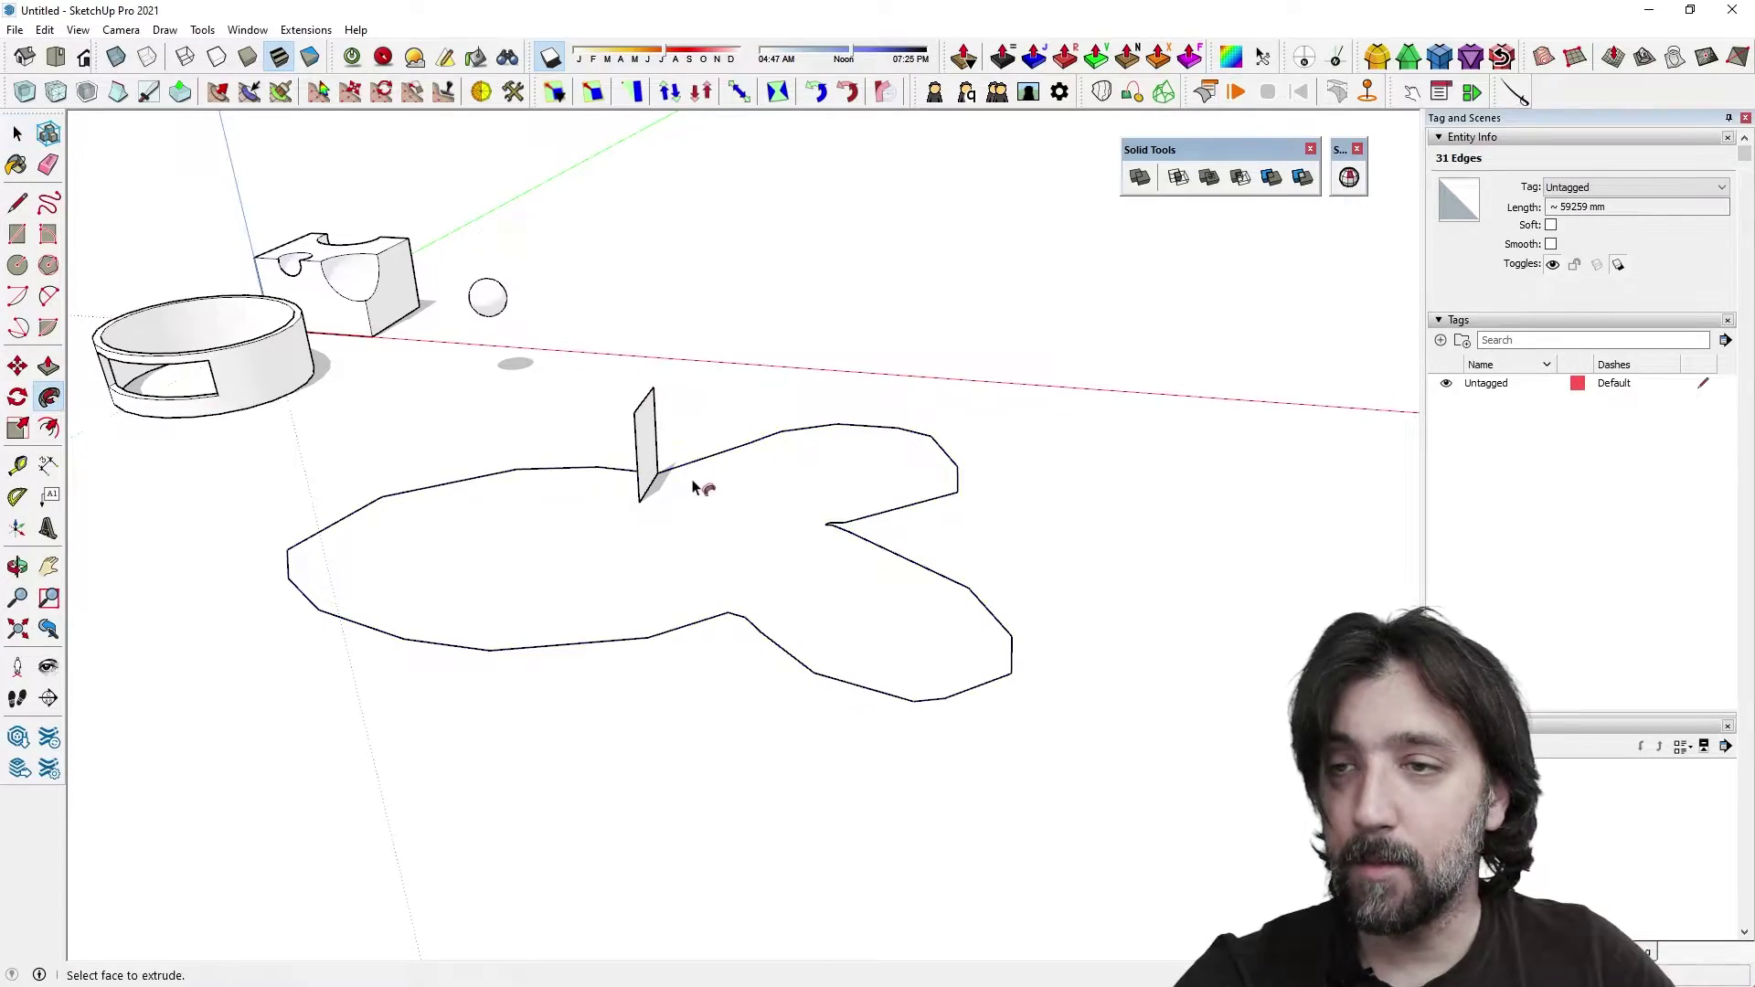
left_click(646, 450)
middle_click_drag(646, 450, 110, 640)
Step: Select all connected geometry of the swept irregular shape and group it
key("space")
left_click(882, 709)
scroll(809, 590, "down", 4)
double_click(772, 527)
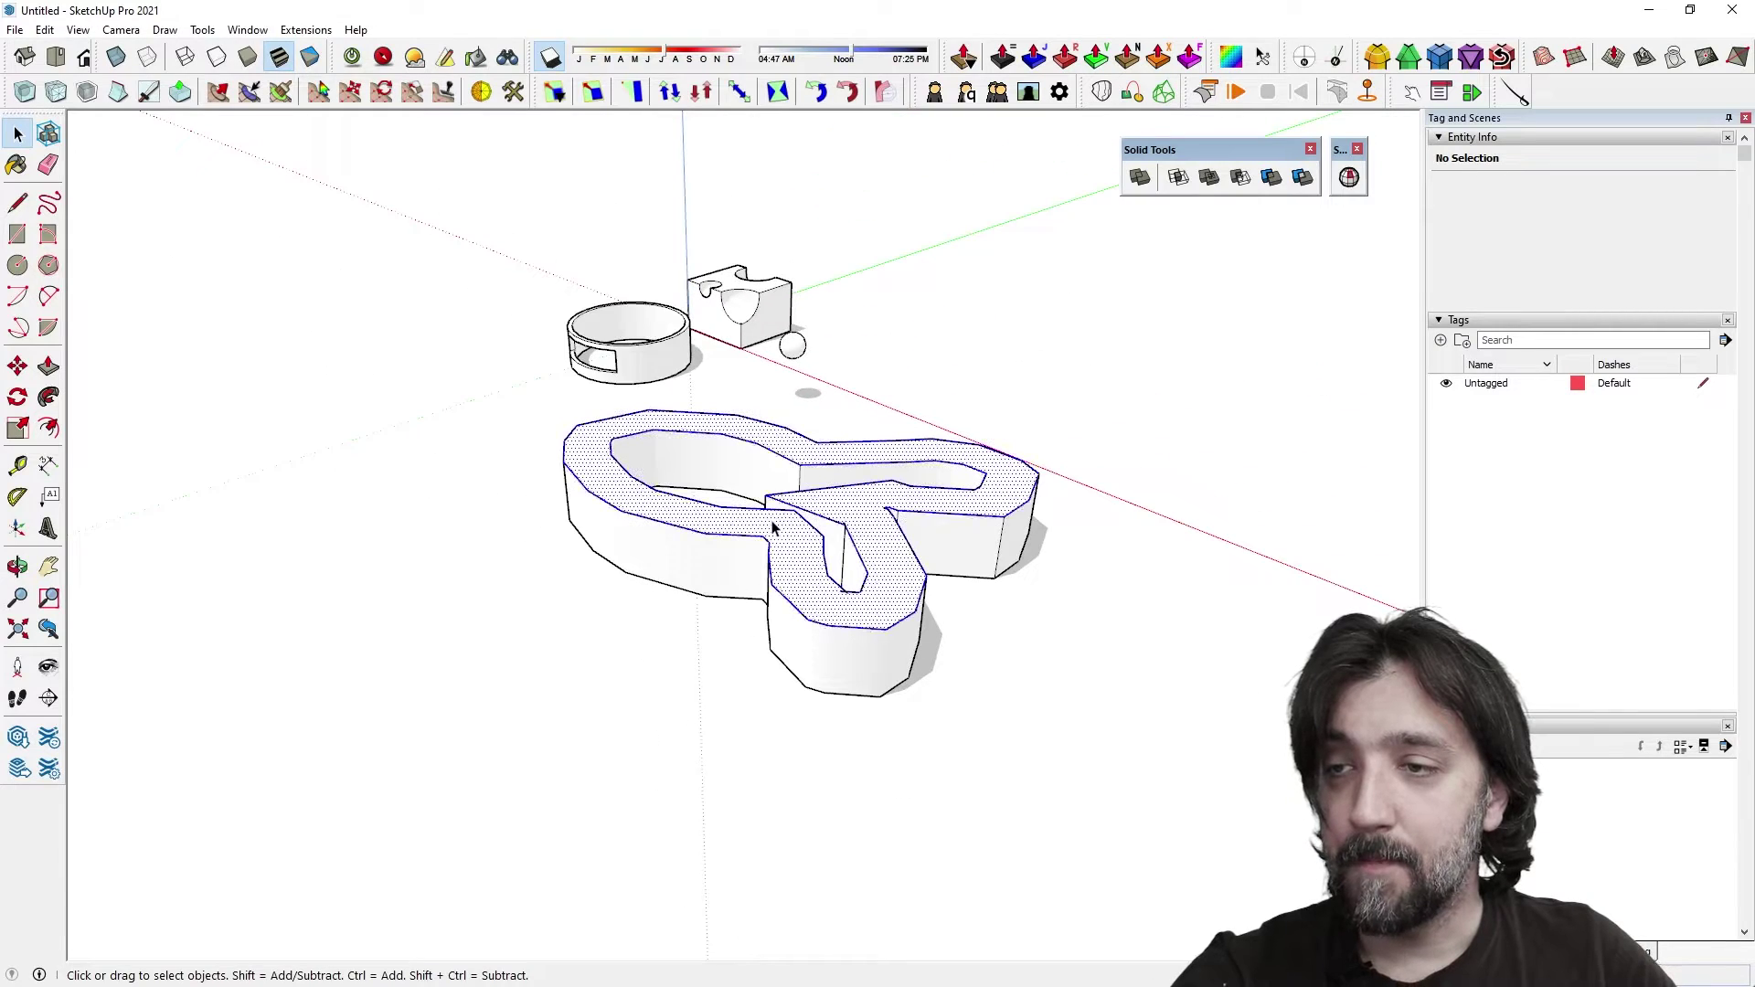
triple_click(772, 522)
key("ctrl+g")
scroll(825, 471, "up", 2)
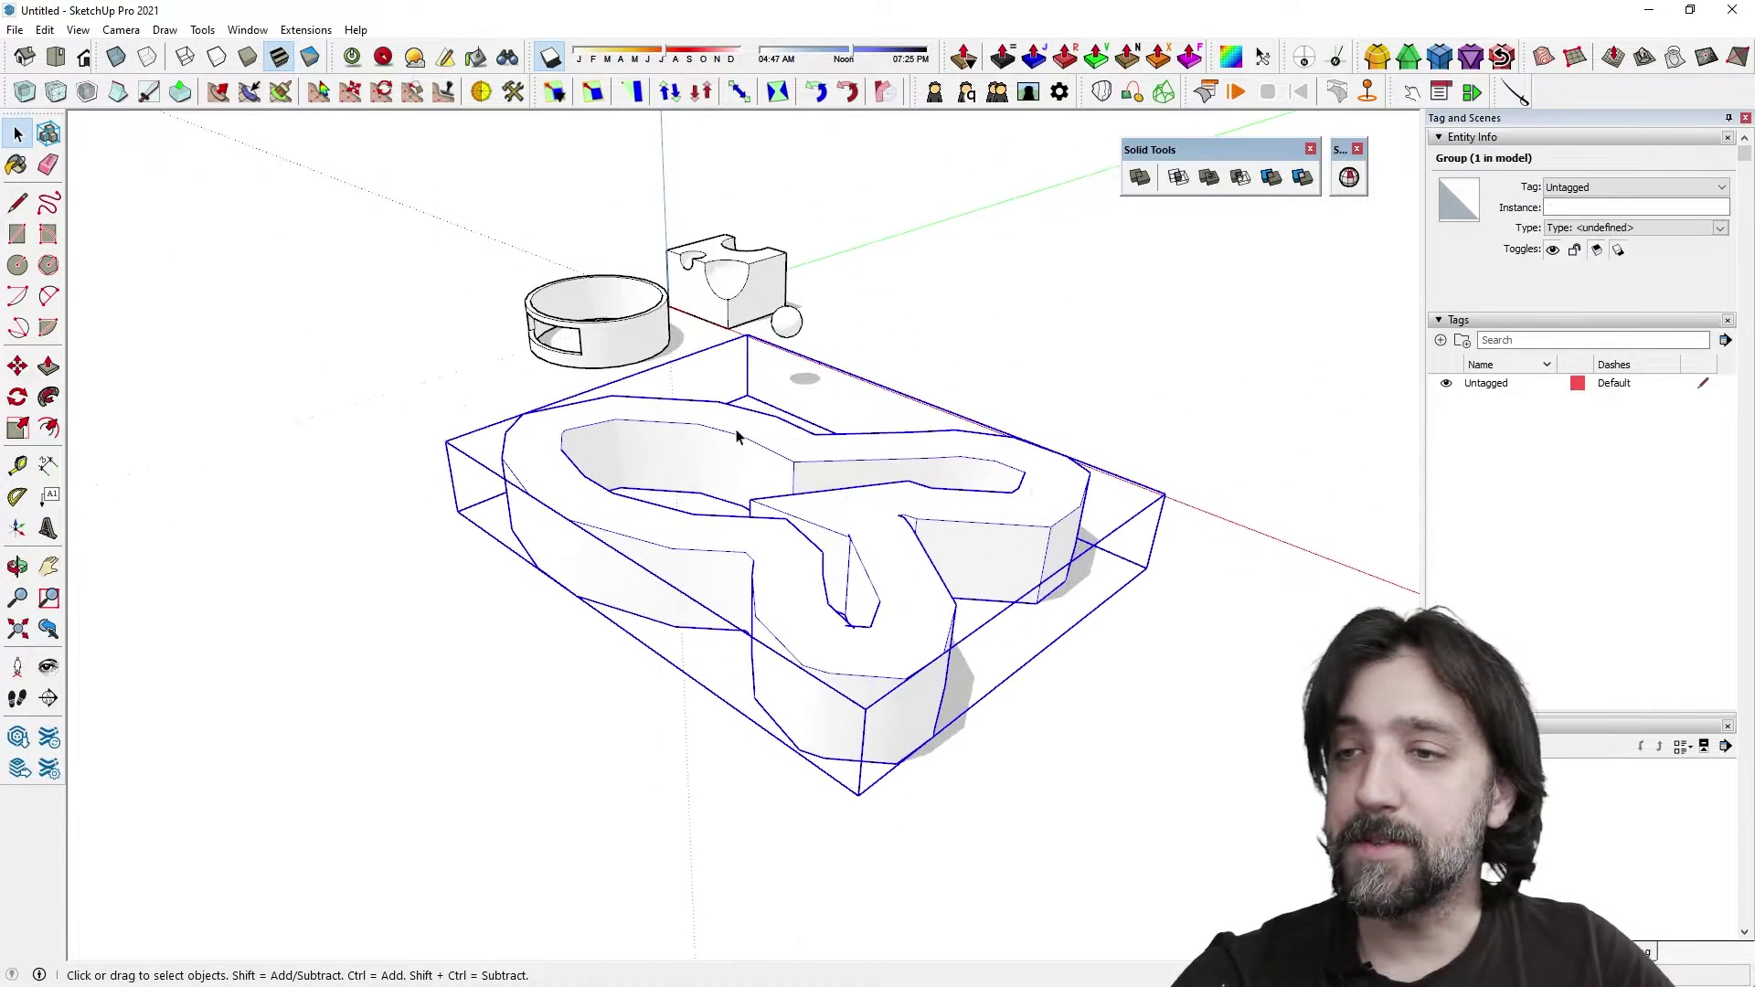
Step: Move the small sphere onto the inner edge of the swept irregular shape so that the two overlap
left_click(789, 327)
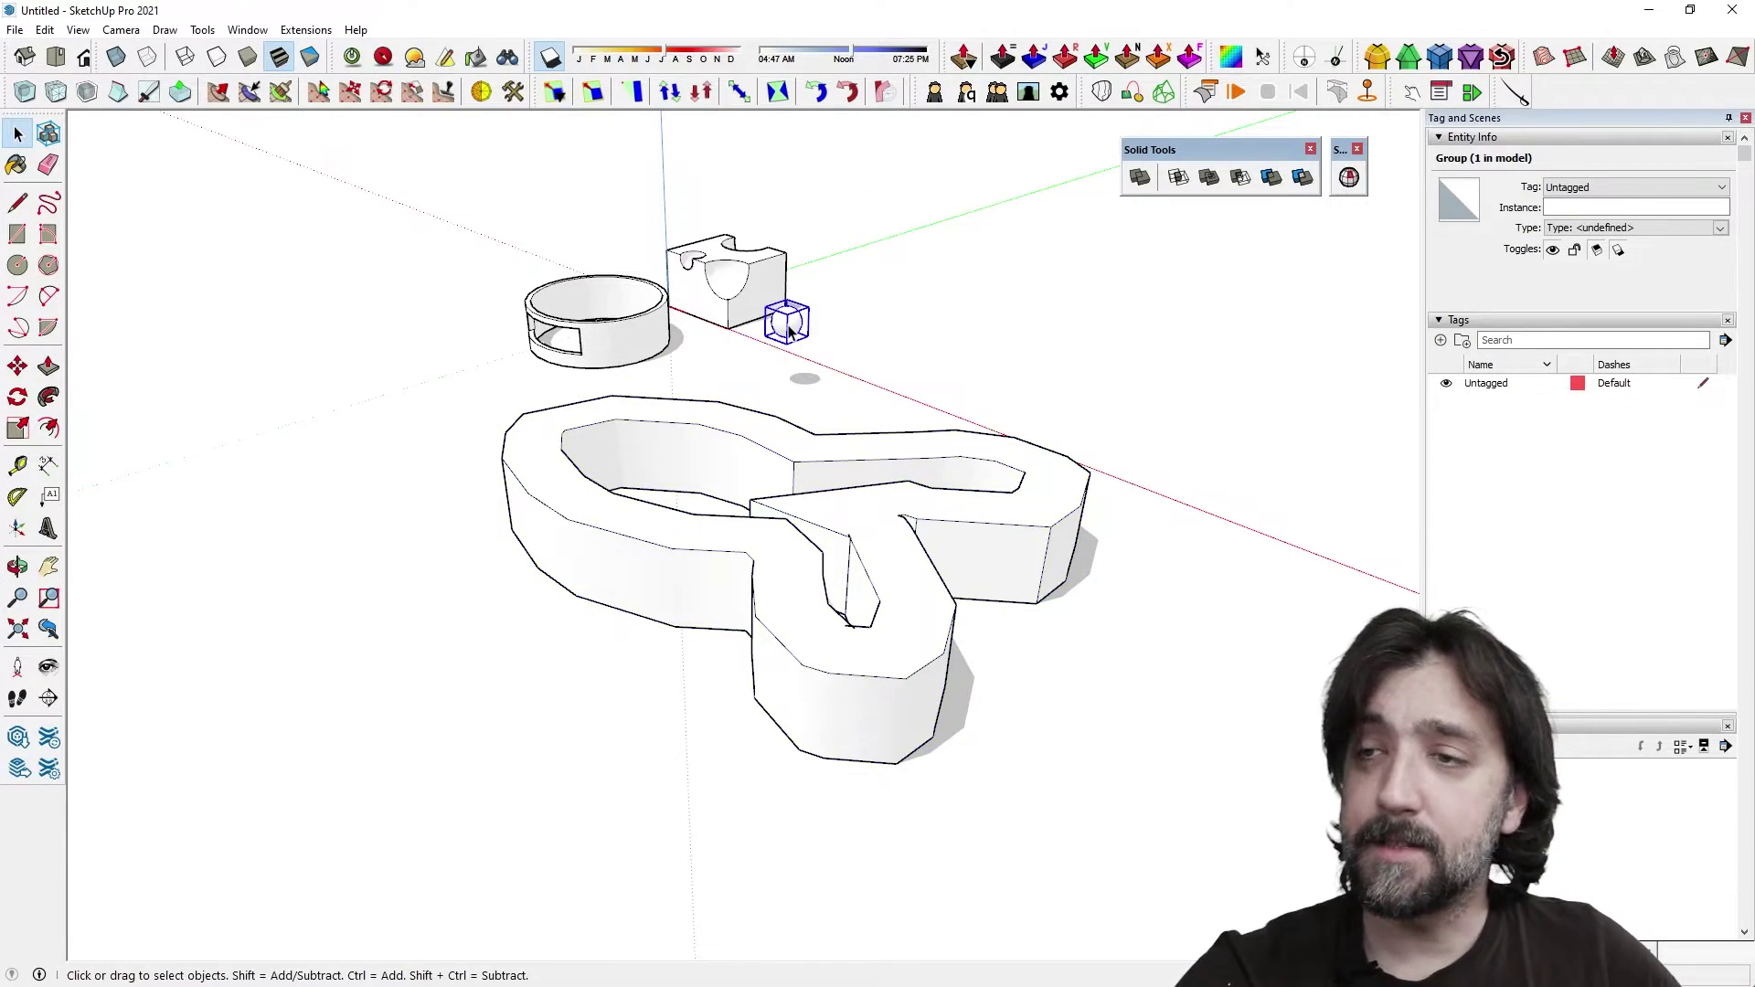
key("m")
left_click(794, 338)
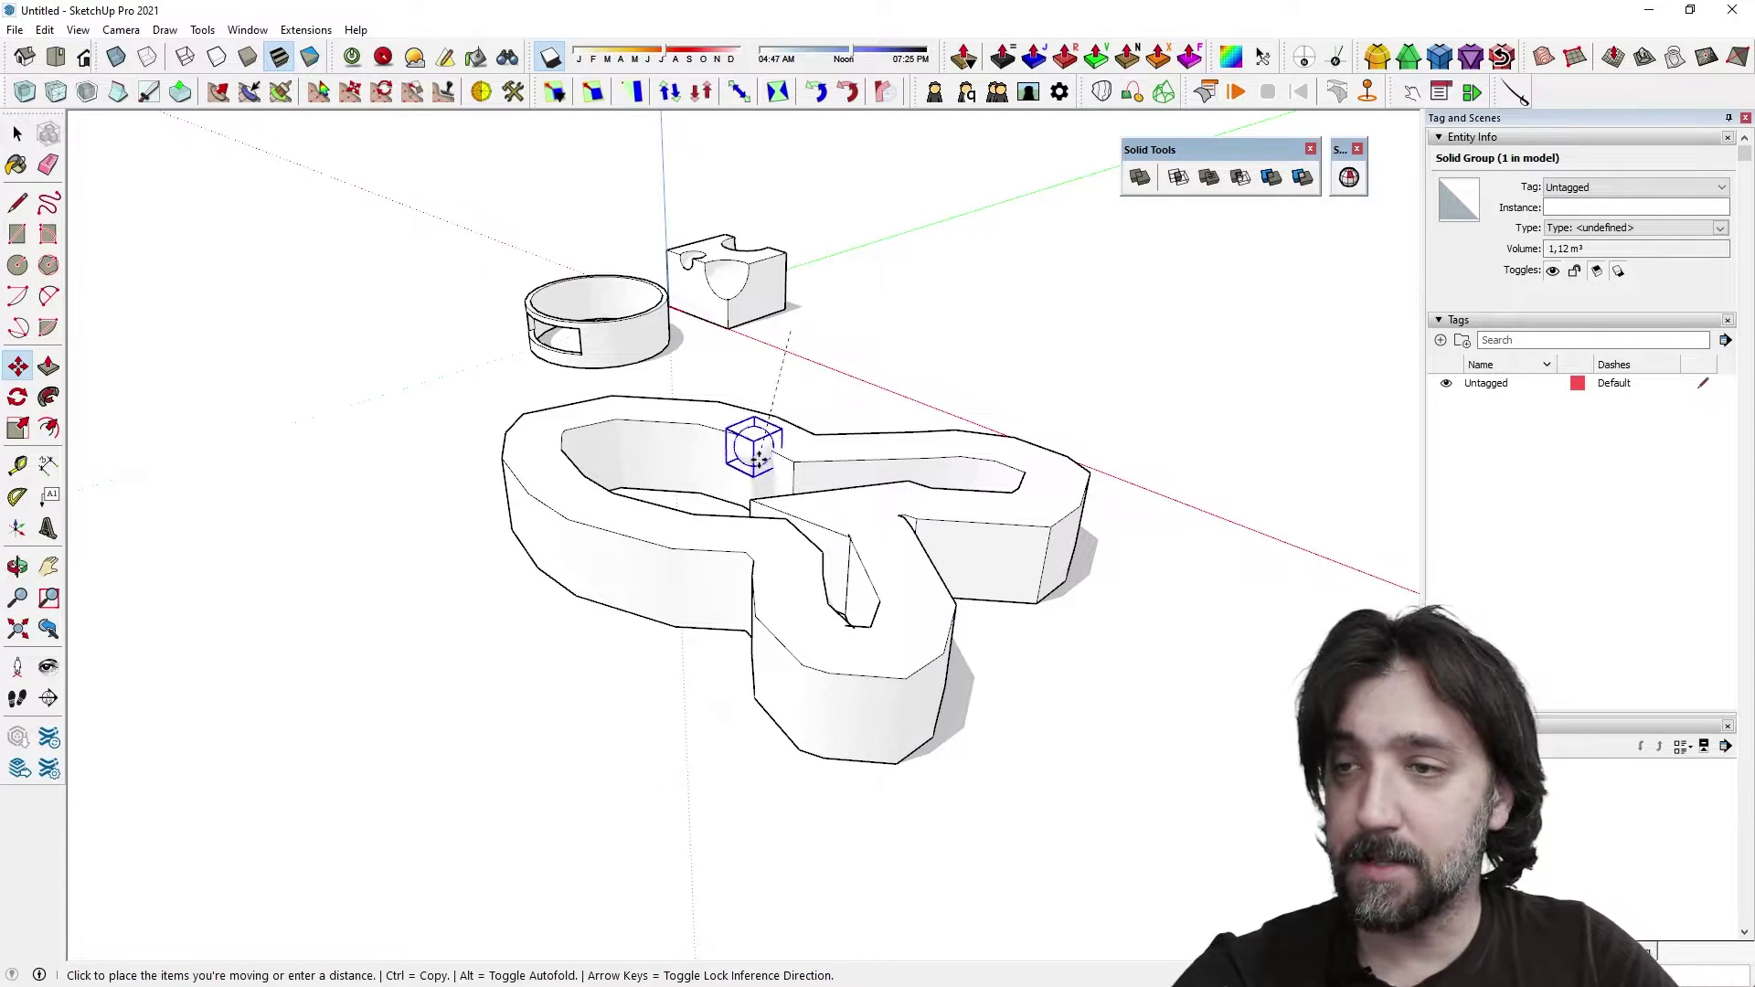
left_click(760, 457)
middle_click_drag(760, 457, 759, 365)
scroll(619, 329, "up", 4)
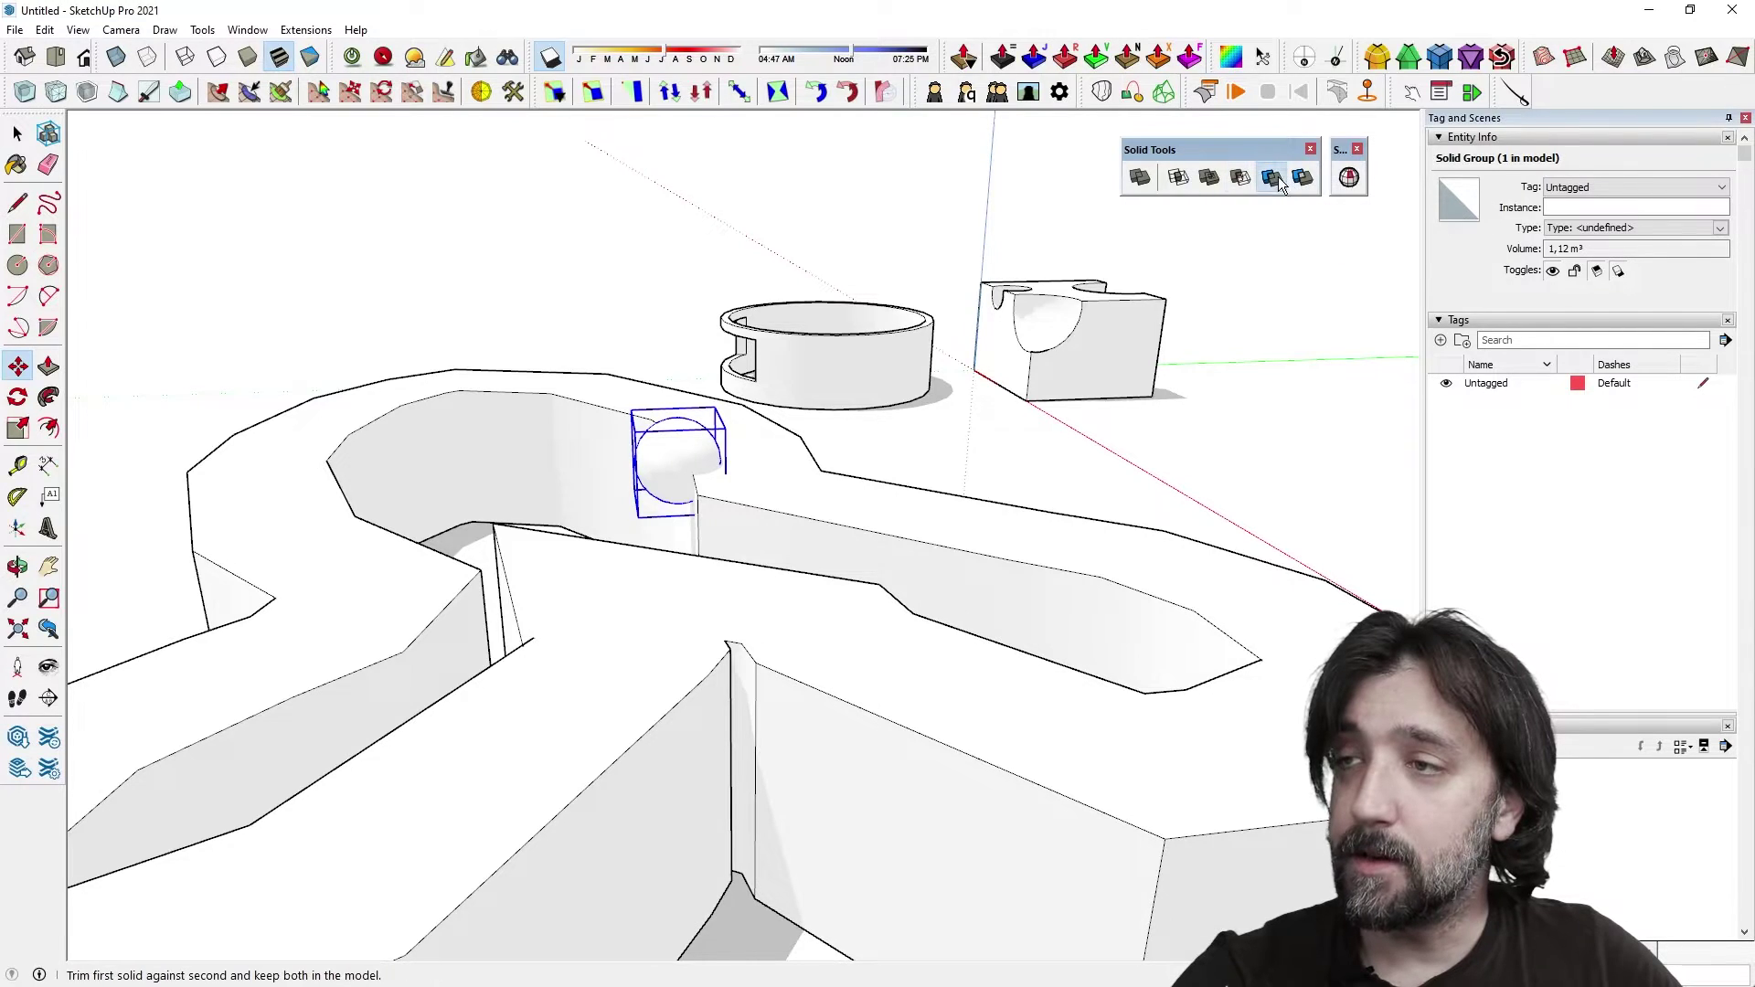
Step: Try to trim the irregular swept shape with the overlapping sphere
left_click(802, 488)
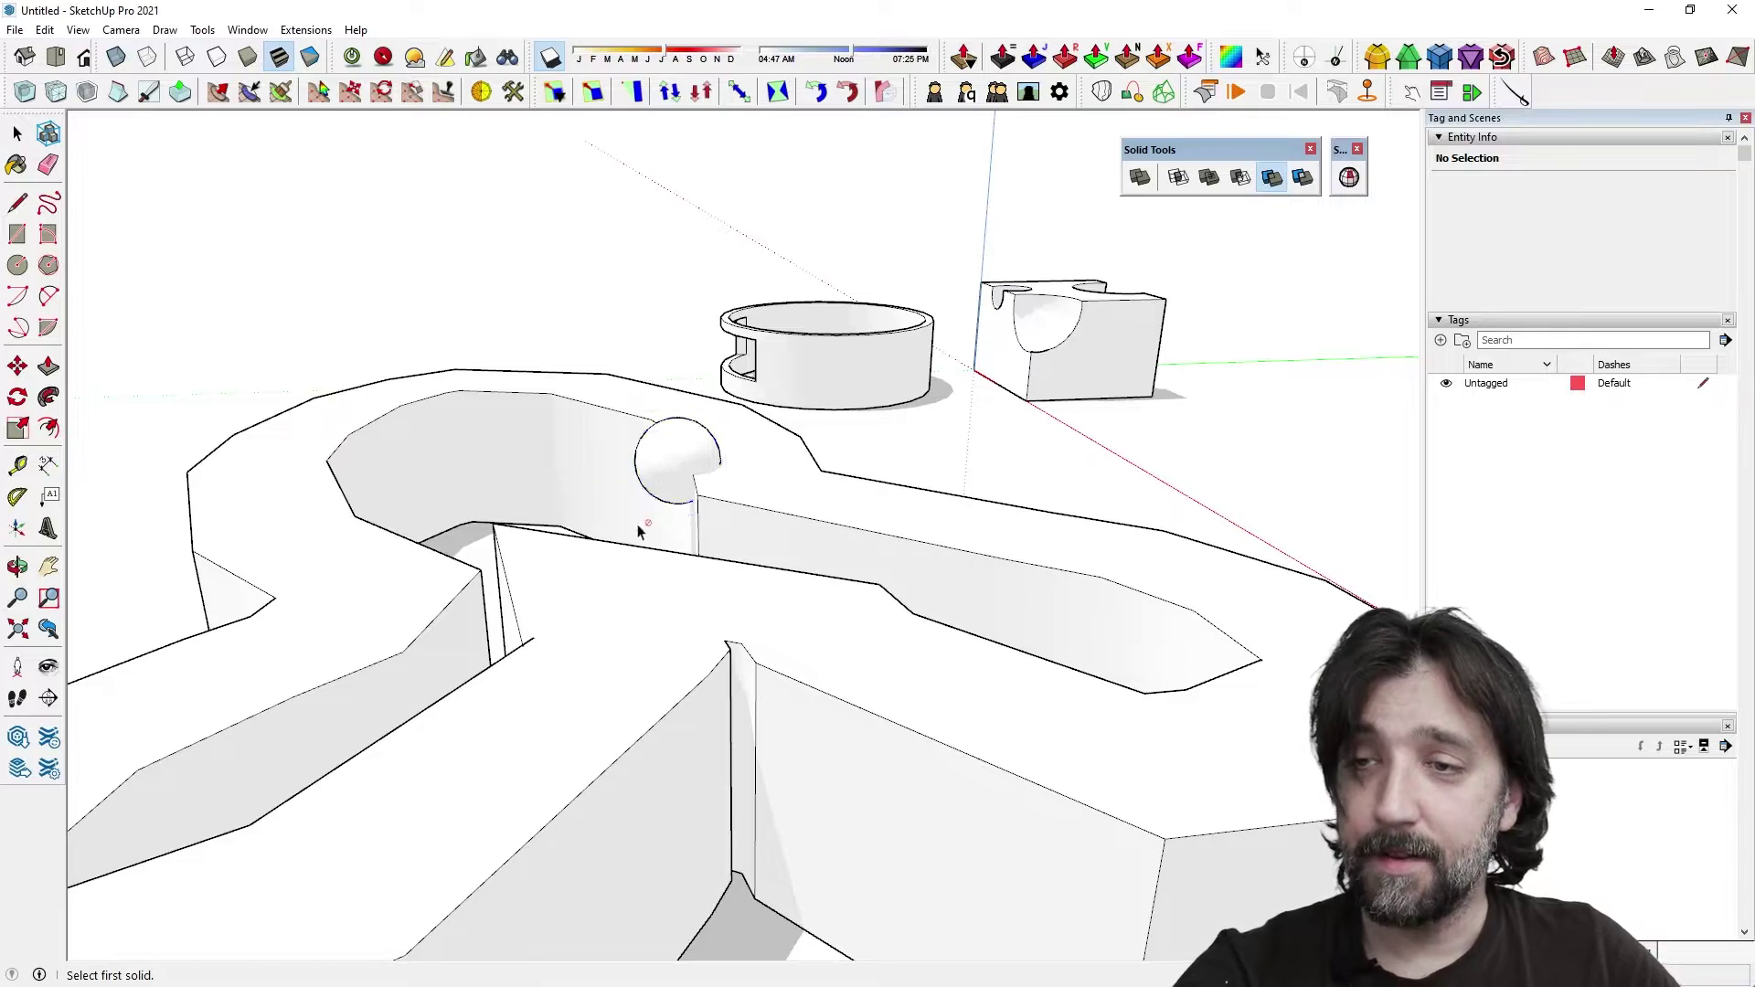
key("space")
scroll(624, 540, "down", 3)
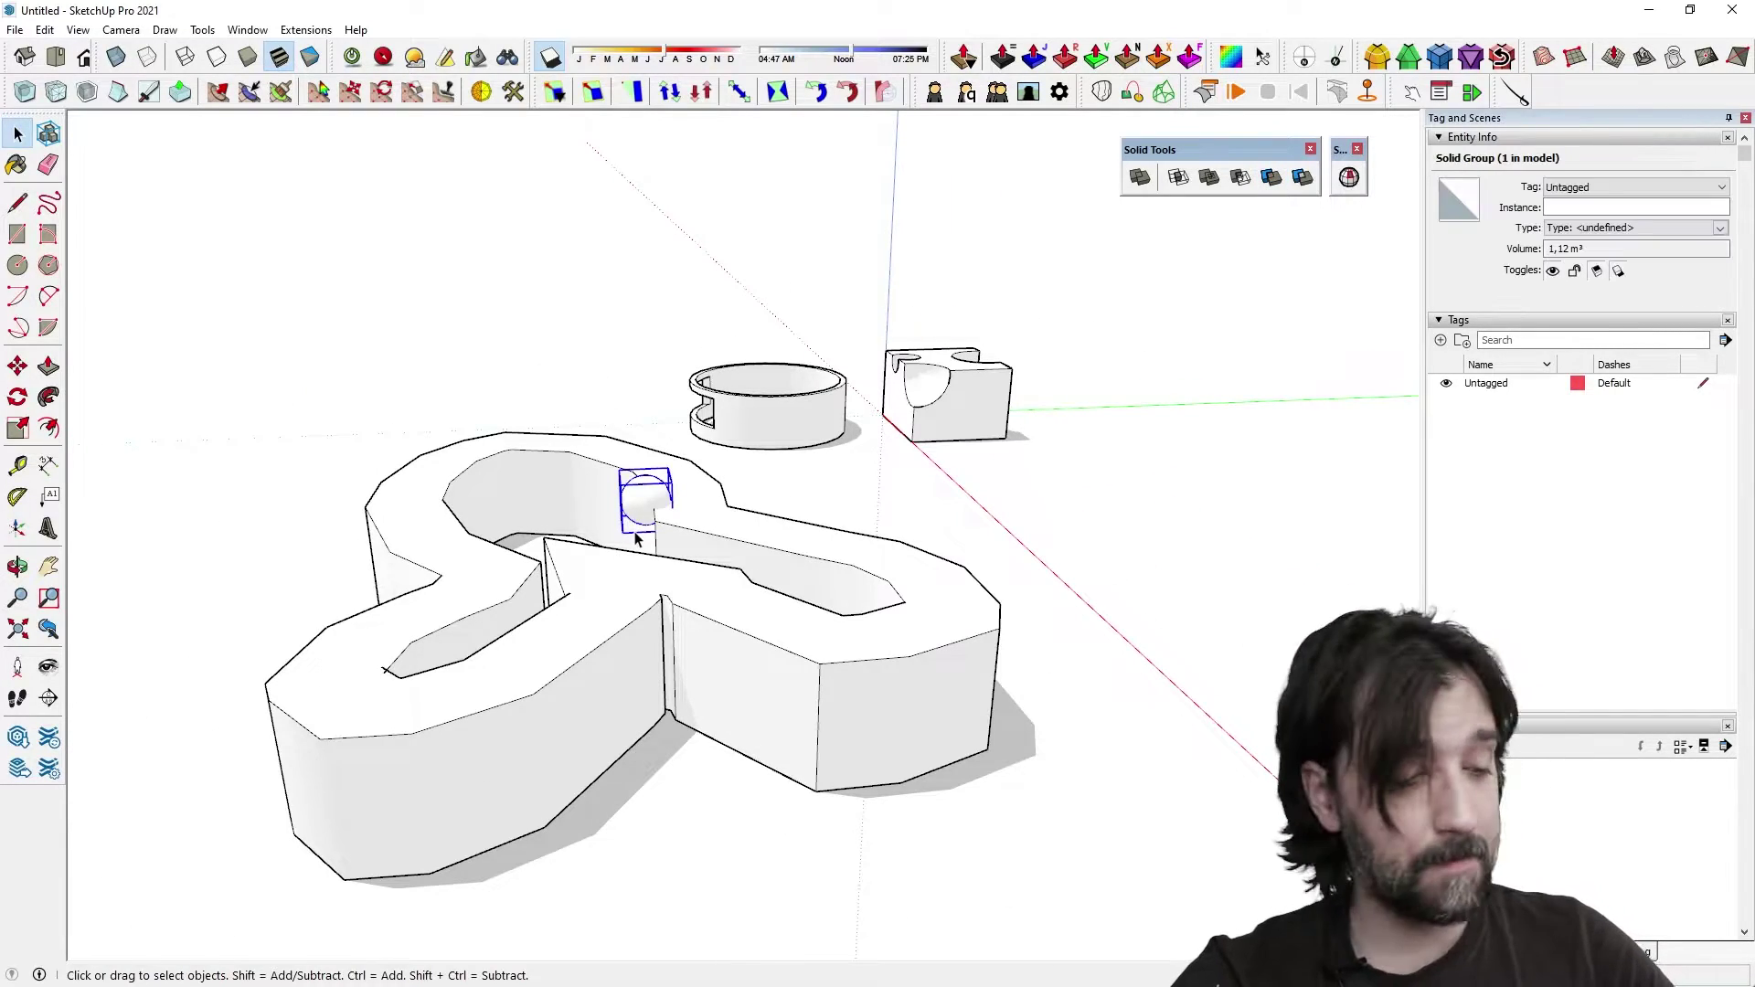
Step: Move the sphere off the irregular shape onto open ground near the ring
key("m")
left_click(636, 534)
left_click(581, 387)
Step: Examine the irregular shape's corners from above and from inside for stray edges and faces that stick out of the volume
middle_click_drag(589, 507, 718, 521)
scroll(721, 521, "up", 2)
scroll(293, 365, "down", 1)
scroll(472, 389, "down", 1)
scroll(474, 390, "up", 2)
scroll(474, 393, "down", 1)
middle_click_drag(460, 445, 544, 476)
scroll(544, 476, "up", 2)
scroll(752, 541, "up", 5)
scroll(909, 597, "up", 3)
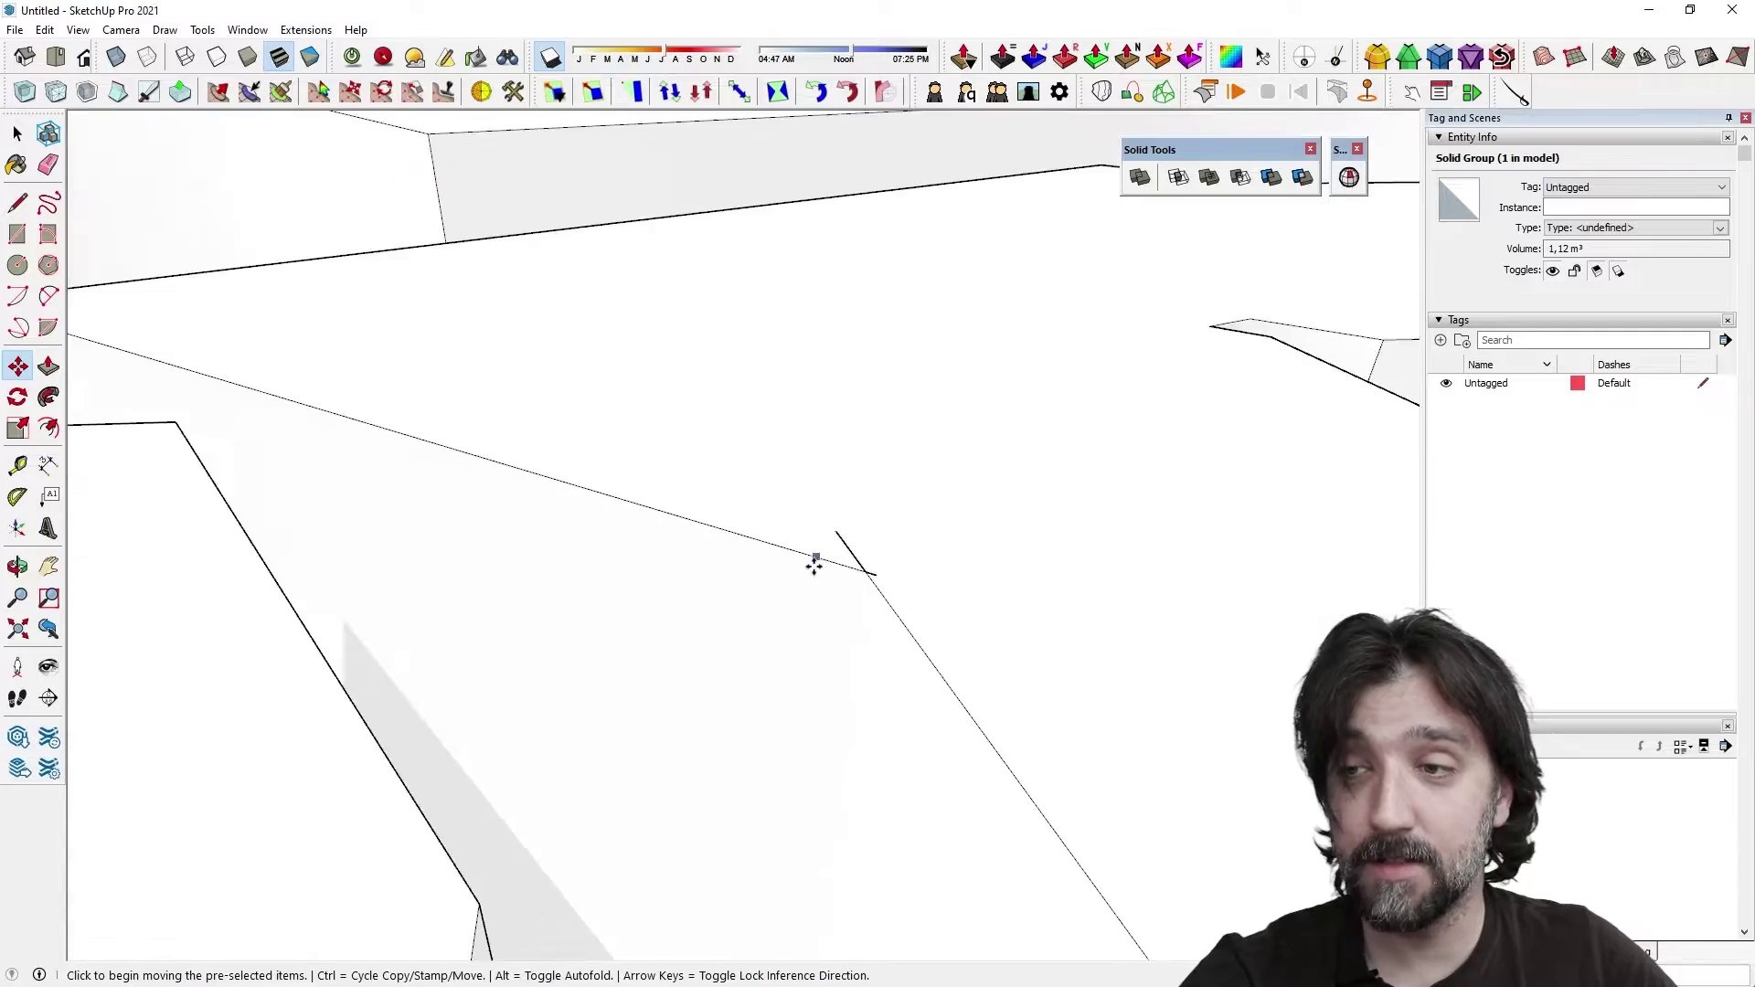
scroll(710, 588, "up", 3)
scroll(859, 640, "down", 5)
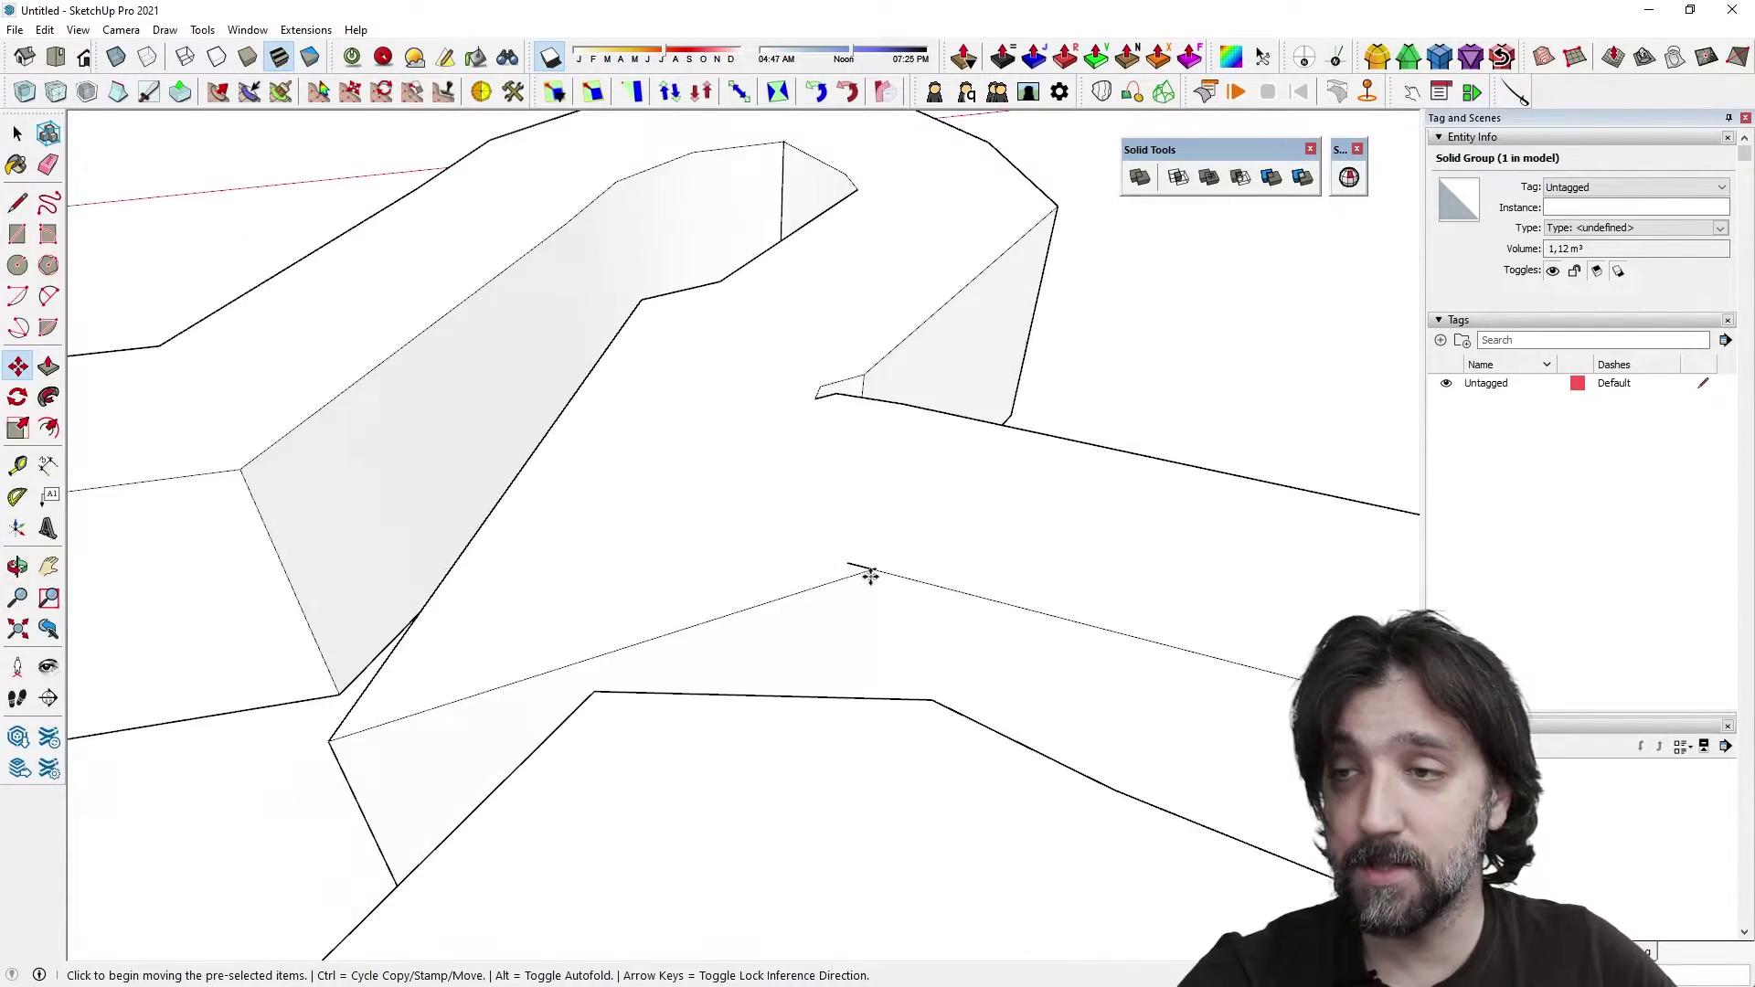
middle_click_drag(940, 682, 1304, 669)
key("m")
scroll(940, 498, "up", 8)
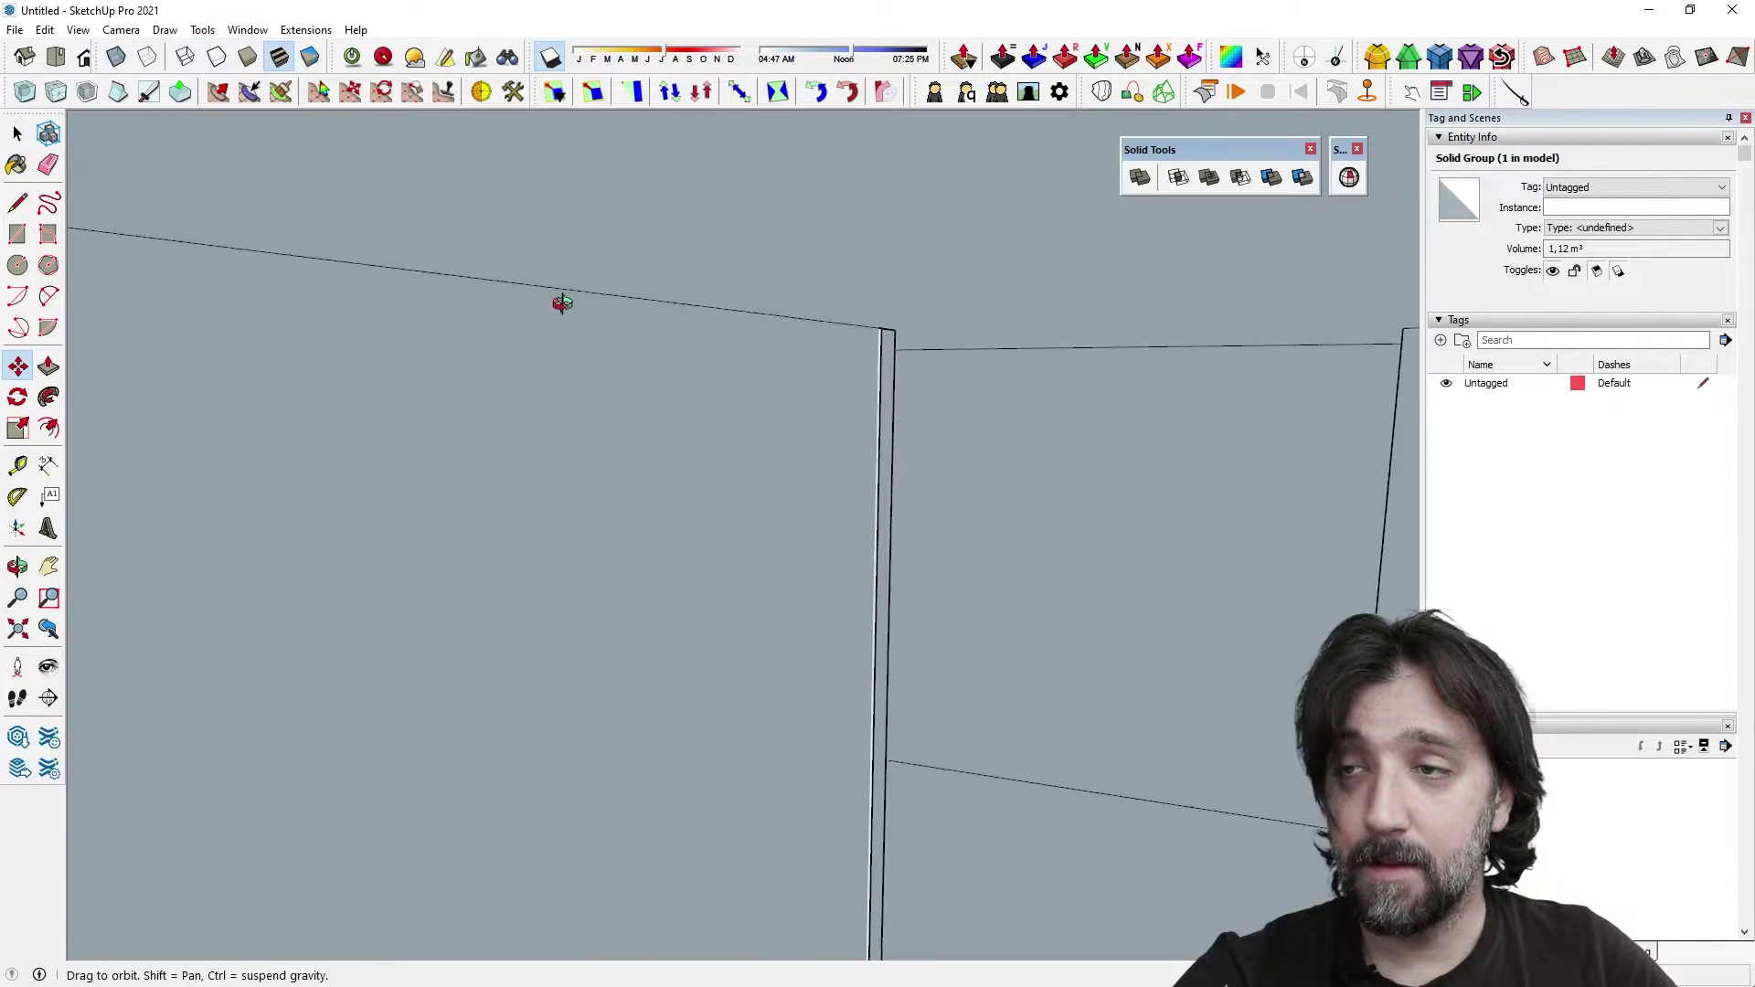
middle_click_drag(562, 303, 1261, 580)
scroll(1051, 357, "up", 3)
scroll(976, 309, "up", 2)
middle_click_drag(738, 260, 987, 611)
scroll(812, 353, "up", 2)
scroll(811, 352, "down", 5)
middle_click_drag(771, 403, 1114, 619)
scroll(718, 520, "down", 3)
scroll(983, 611, "up", 1)
key("space")
scroll(962, 605, "up", 3)
scroll(960, 605, "down", 6)
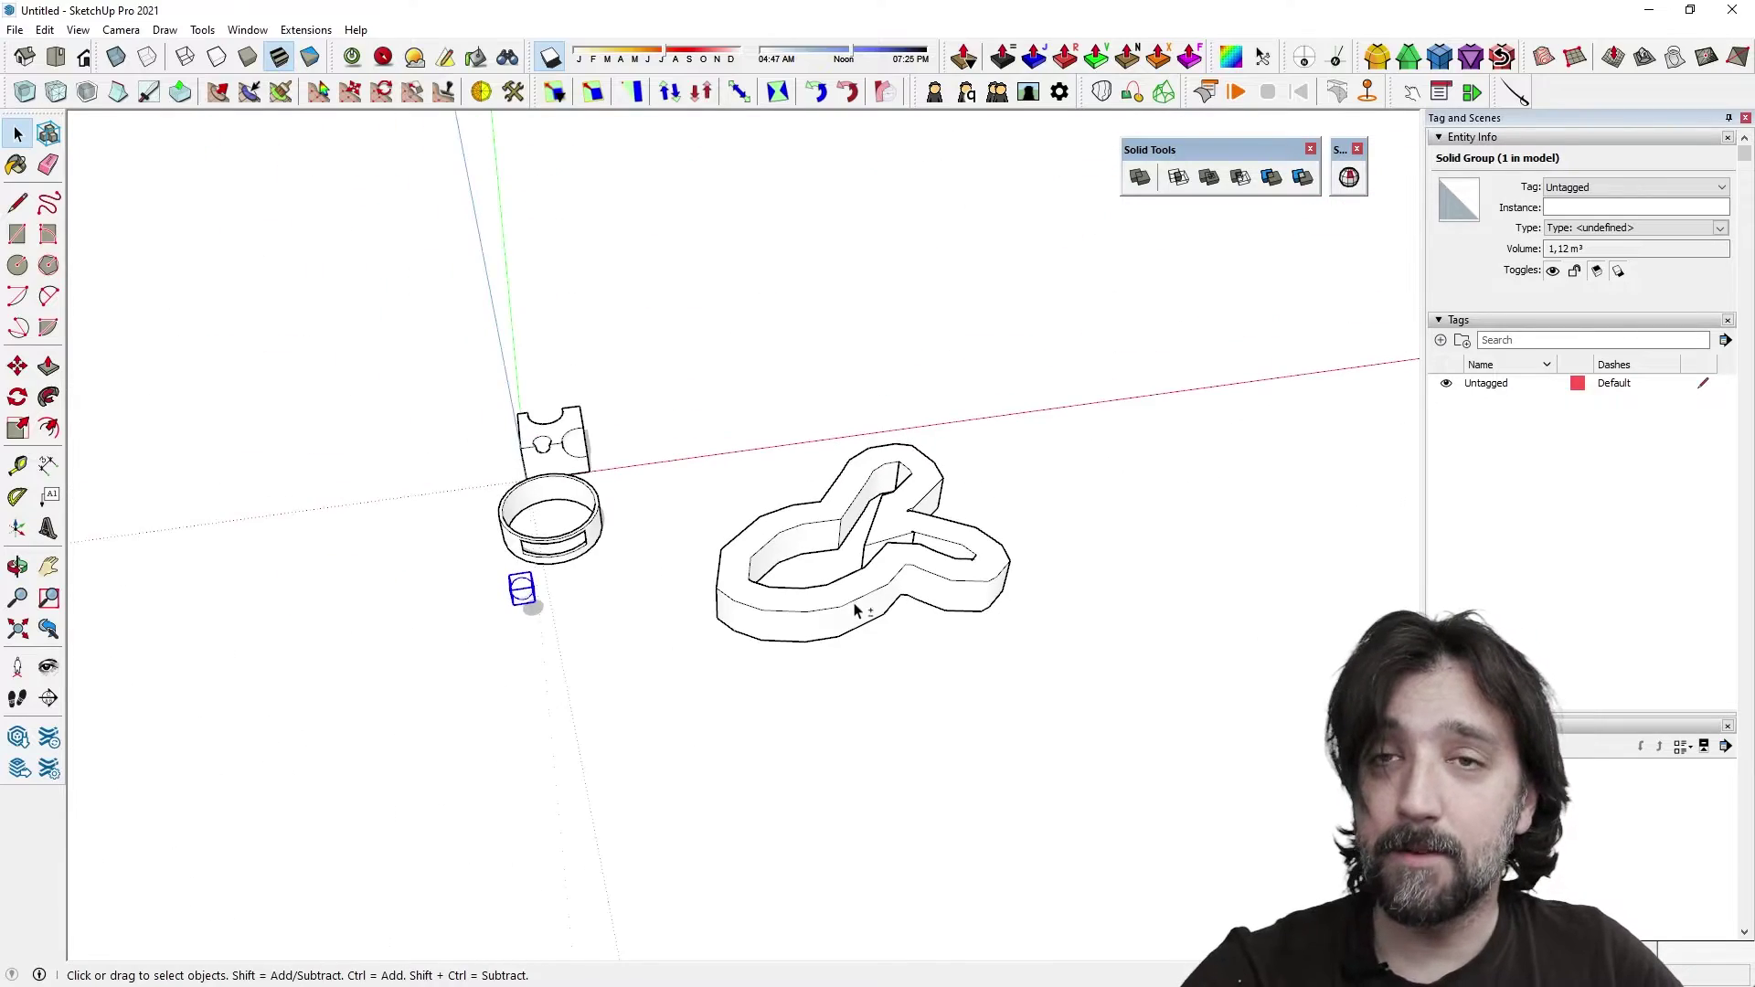
Step: Place the Solid Inspector toolbar apart from the Solid Tools toolbar, with all objects in view
middle_click_drag(857, 611, 710, 555)
scroll(637, 408, "up", 2)
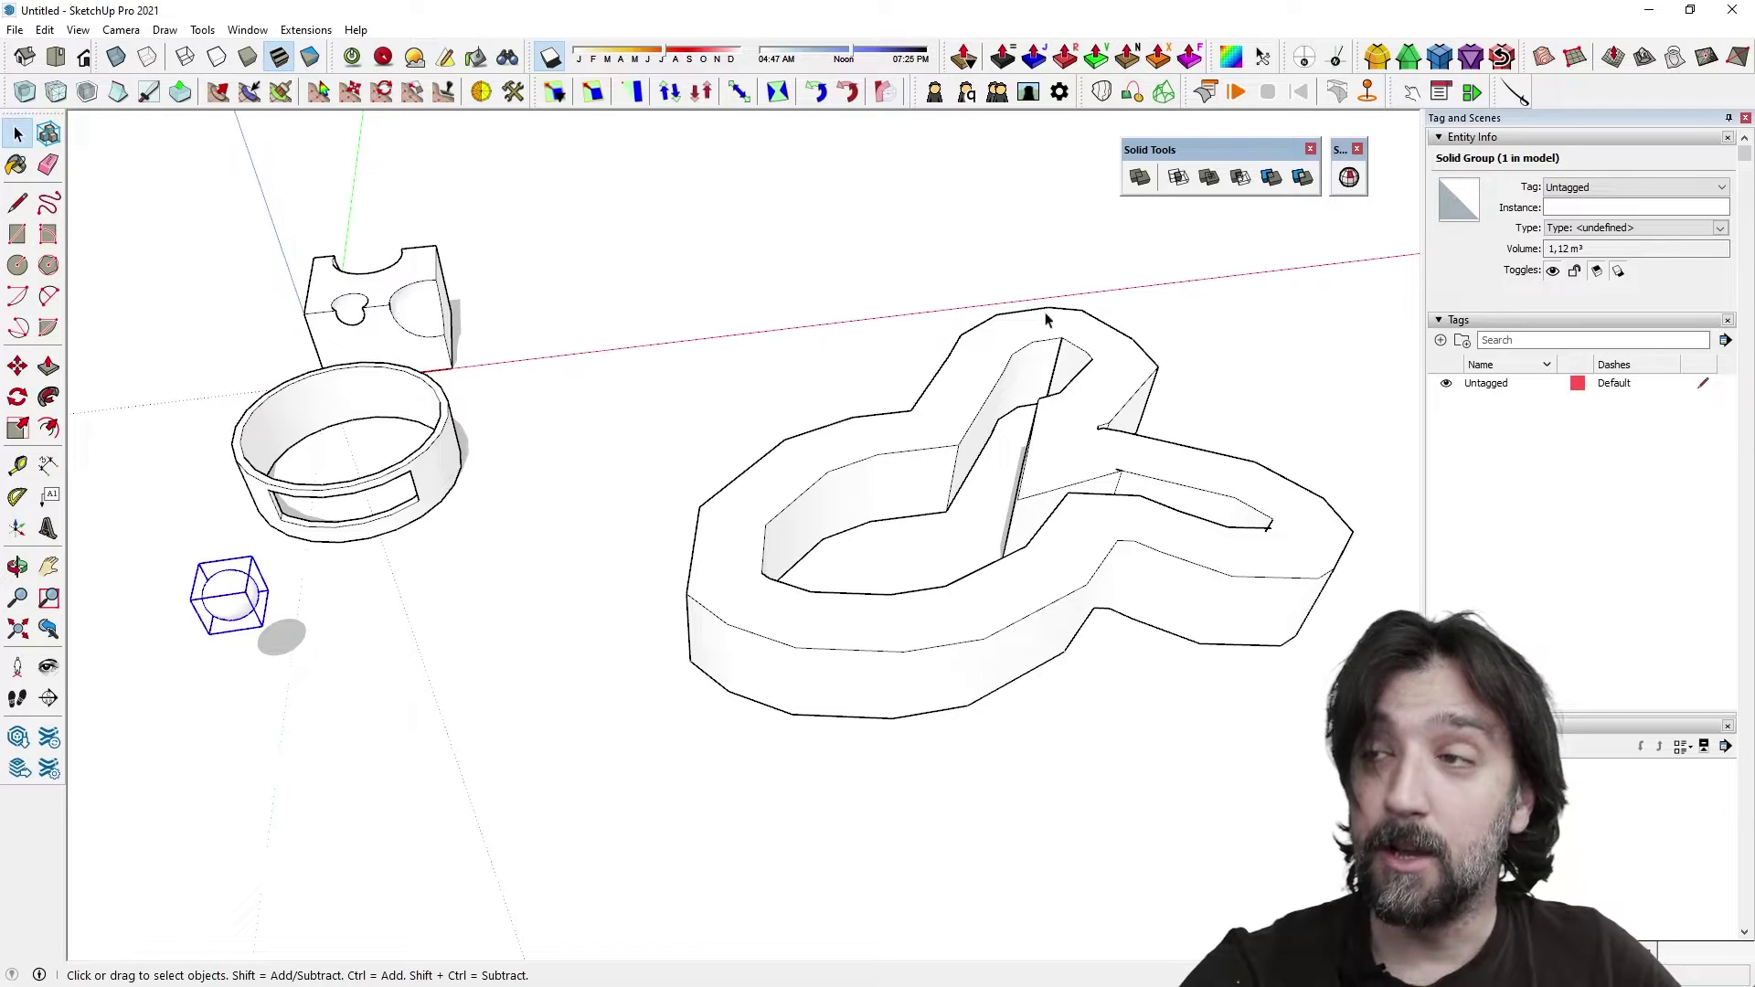
left_click_drag(1340, 150, 520, 137)
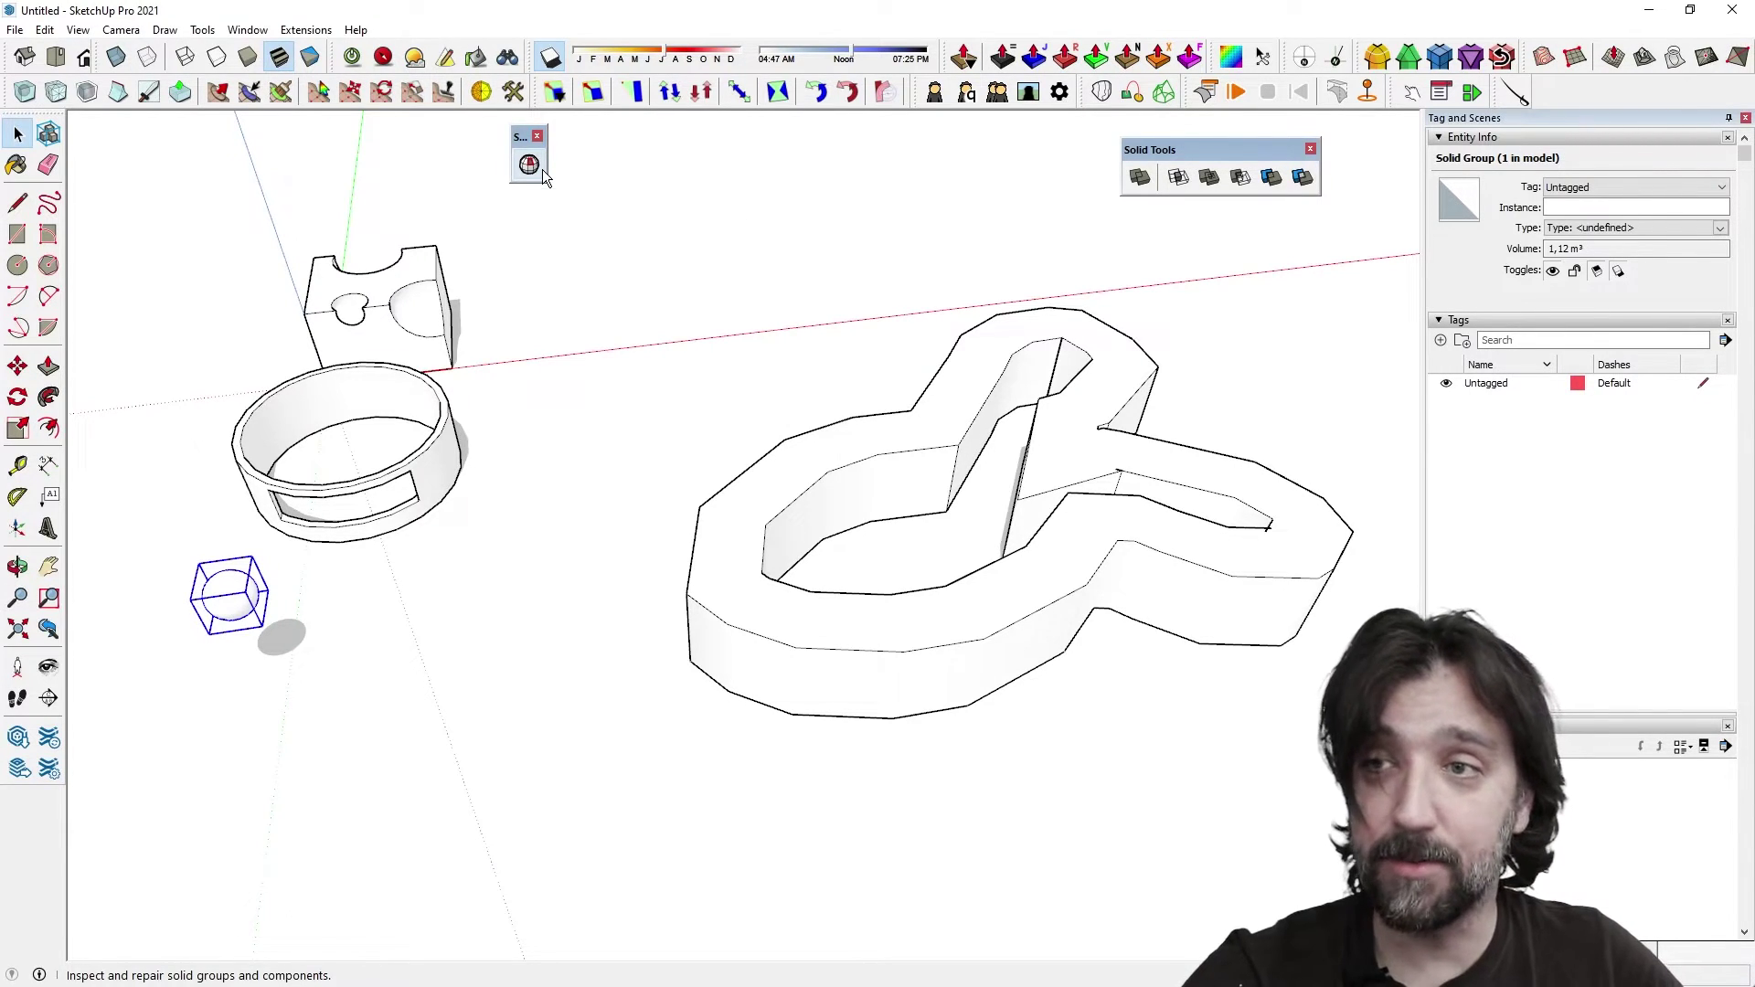
Step: Look up the Solid Inspector² extension among the top extensions in the Extension Warehouse, and close the warehouse
left_click(251, 31)
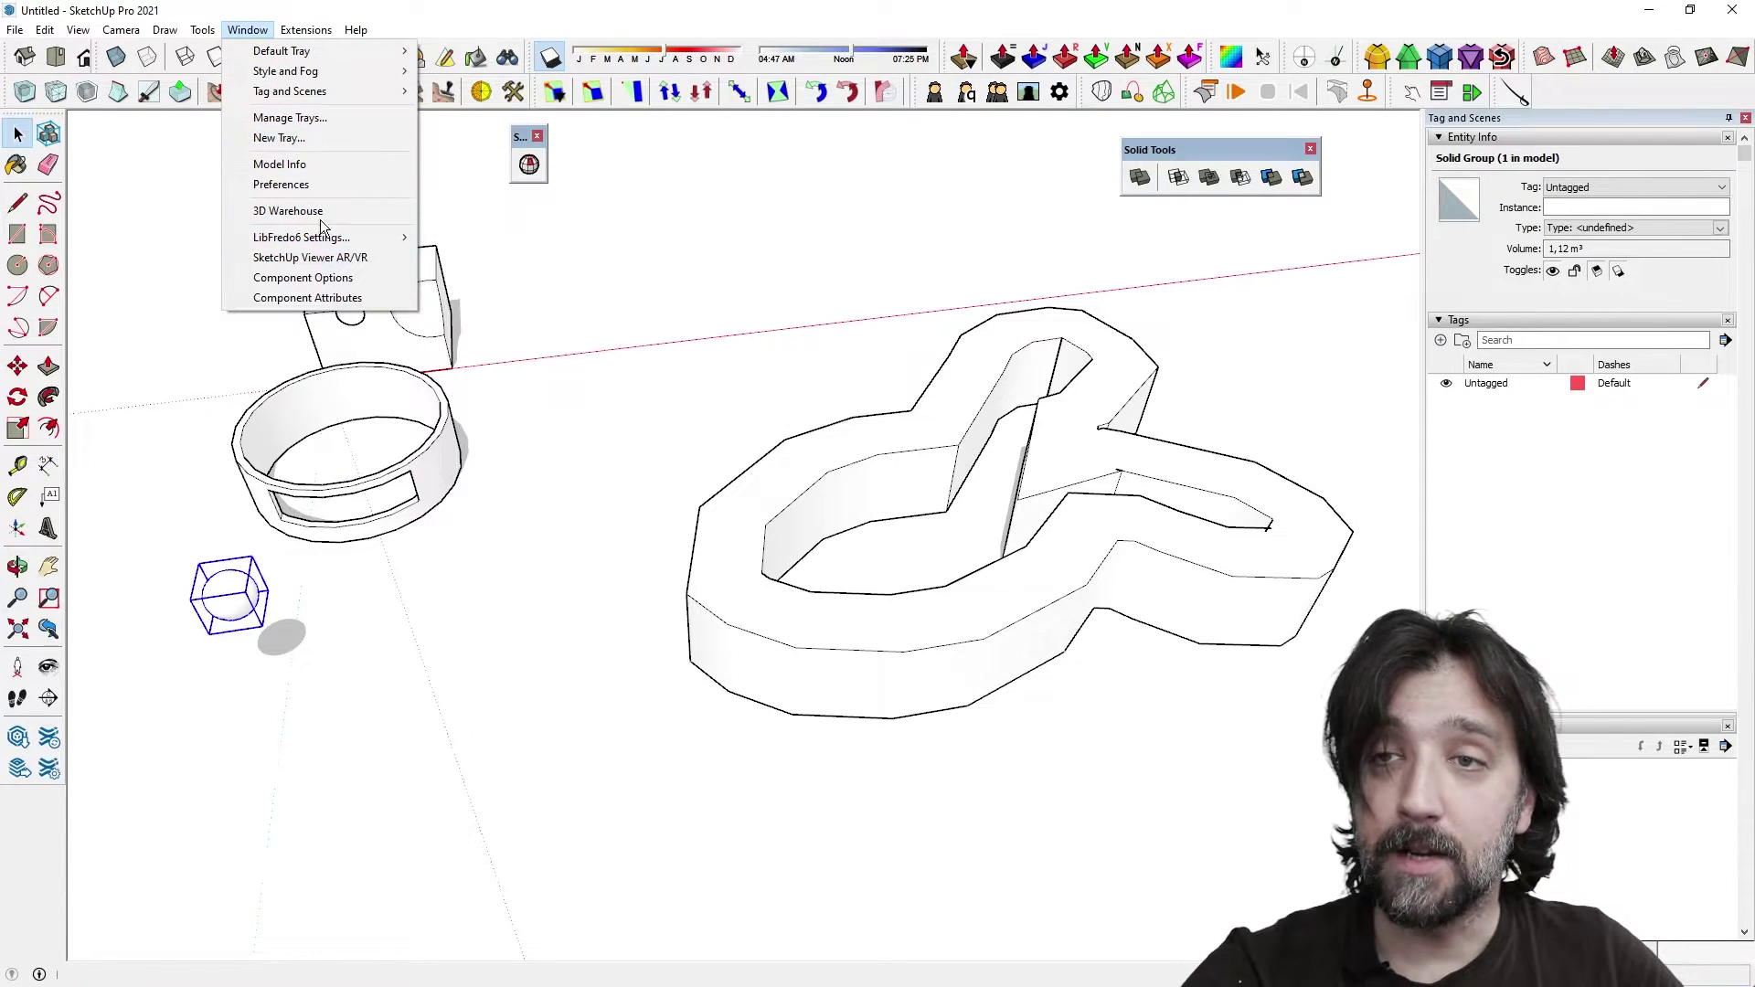
mouse_move(301, 33)
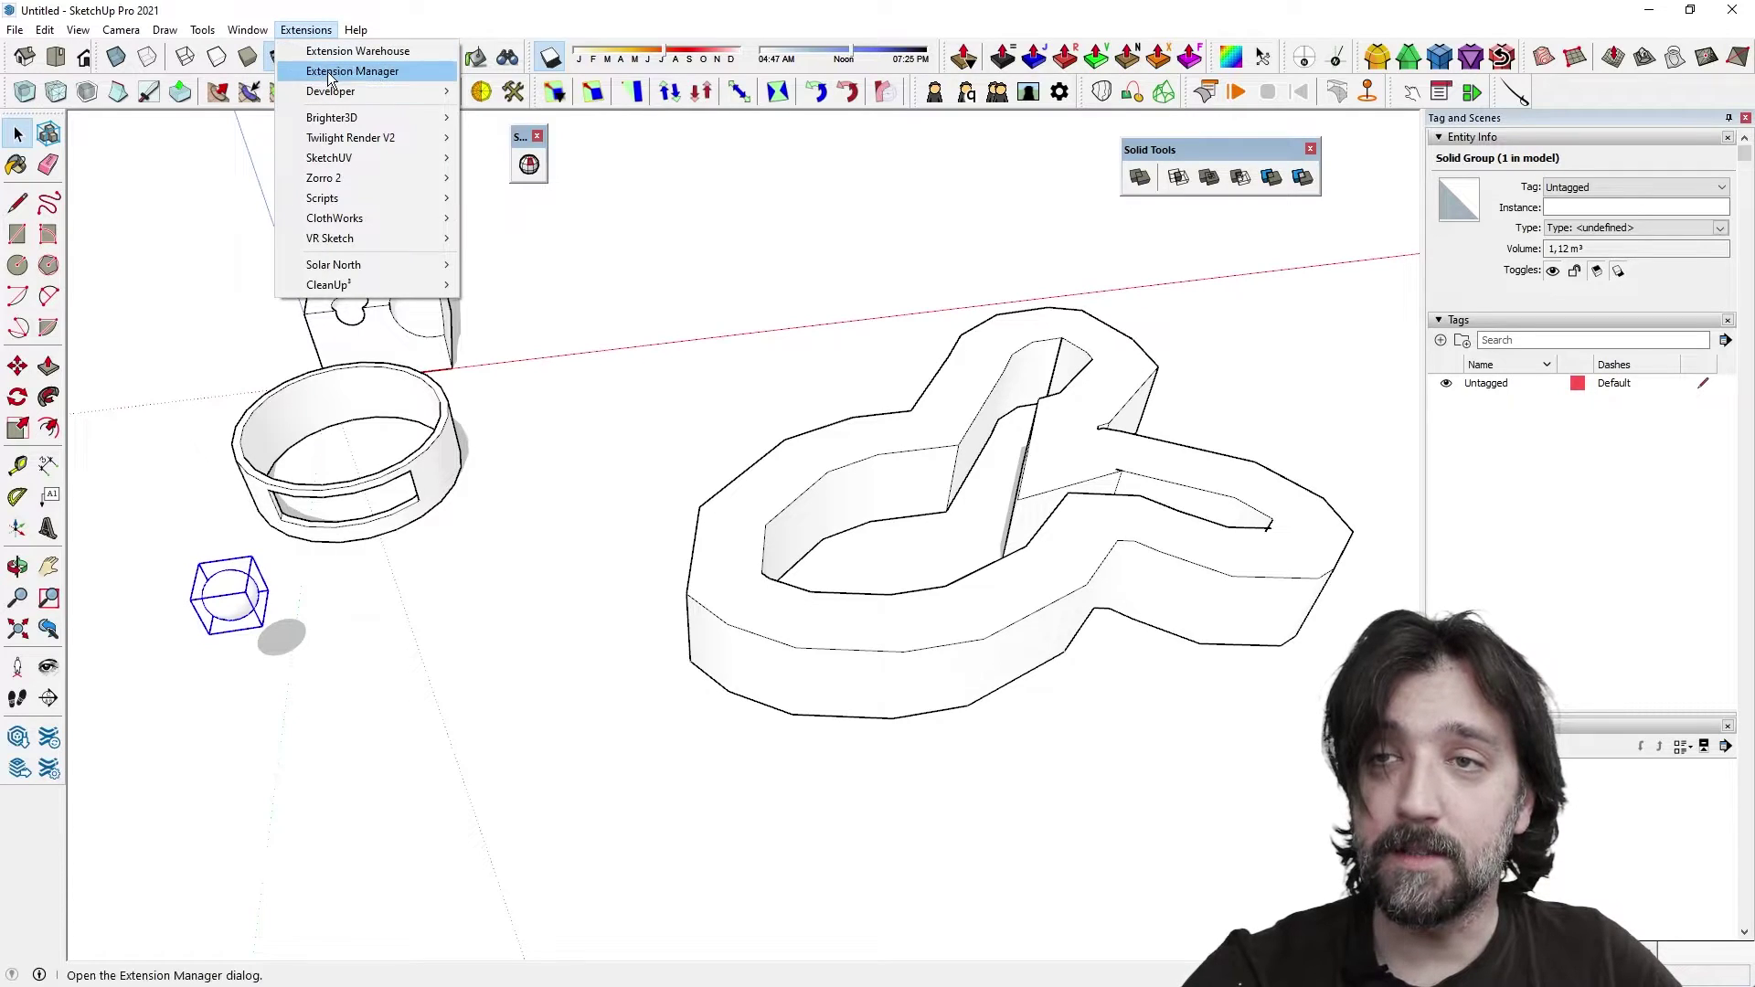
left_click(331, 52)
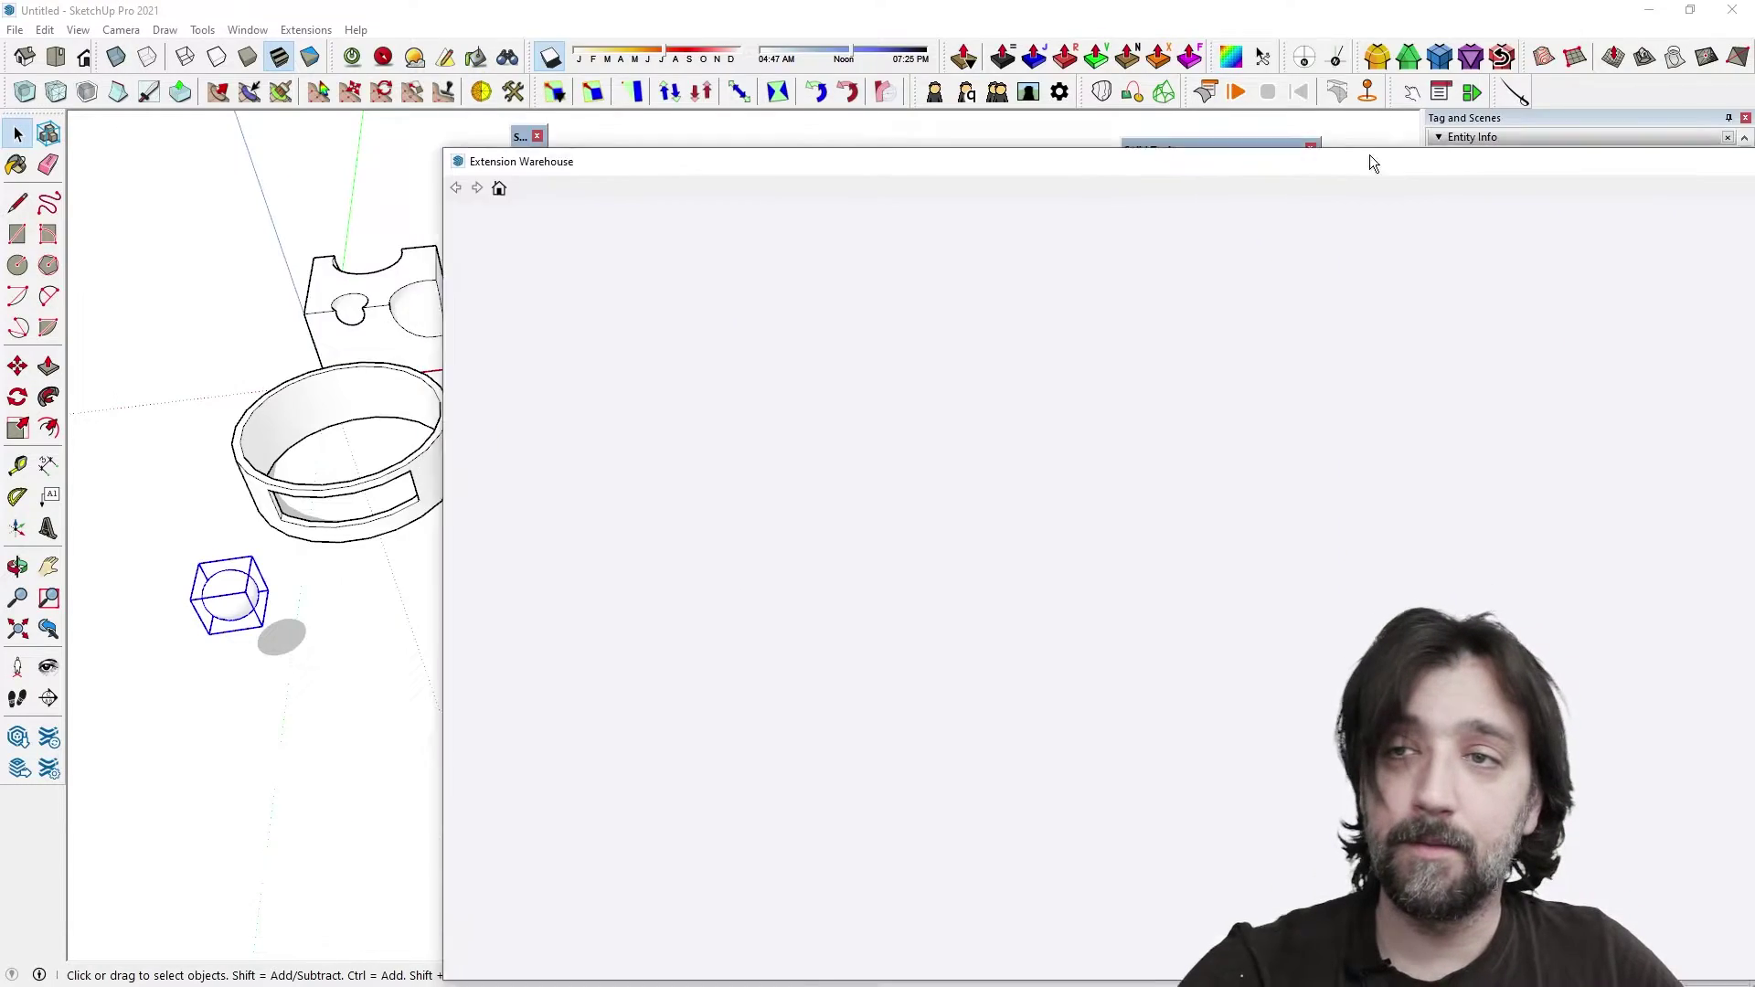
left_click_drag(1369, 162, 1134, 49)
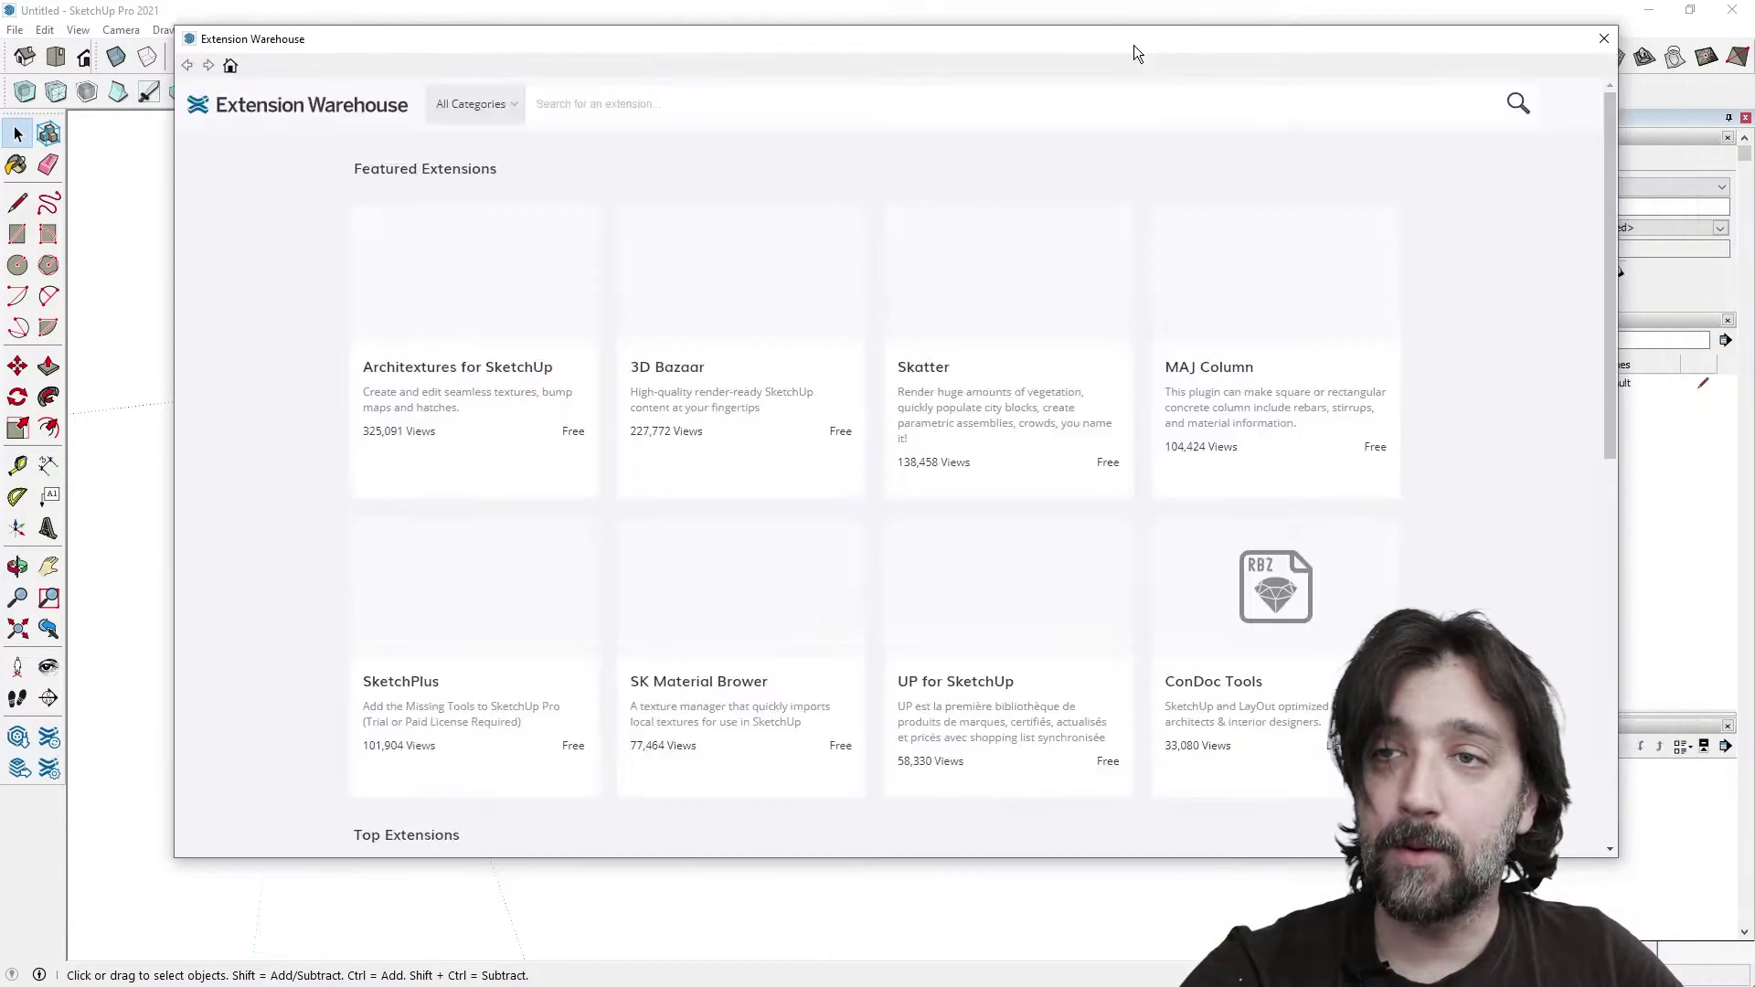
left_click_drag(1608, 165, 1621, 584)
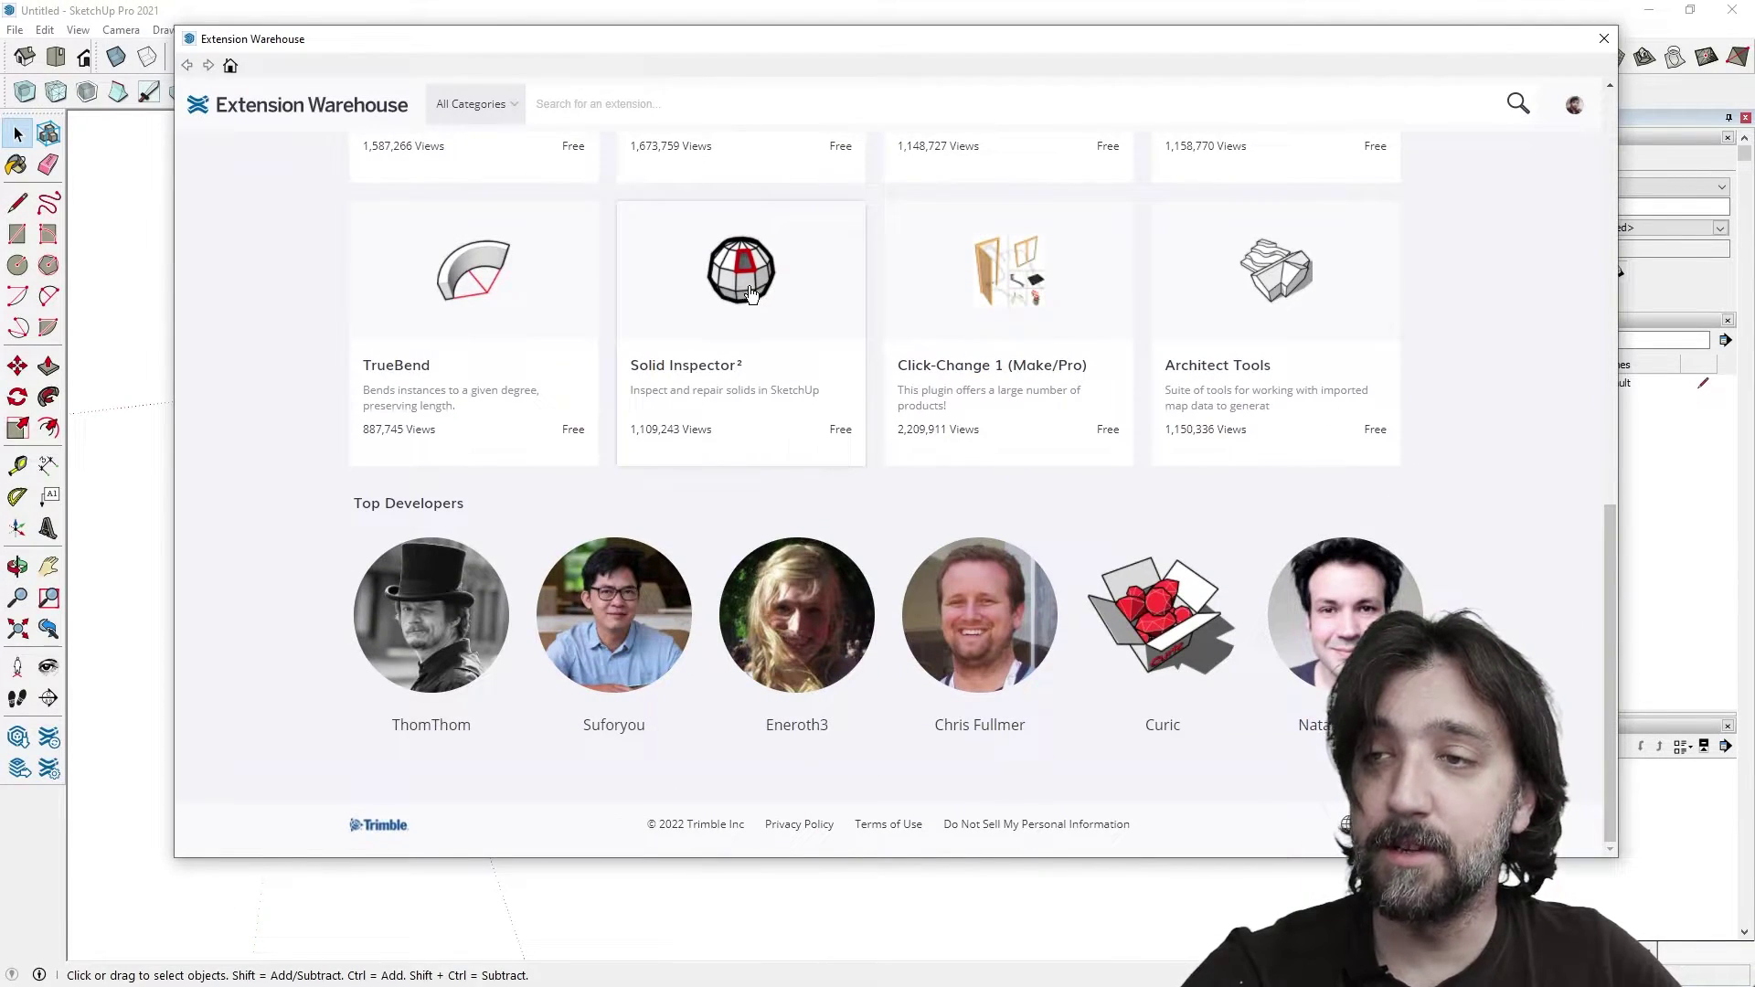
left_click(1603, 38)
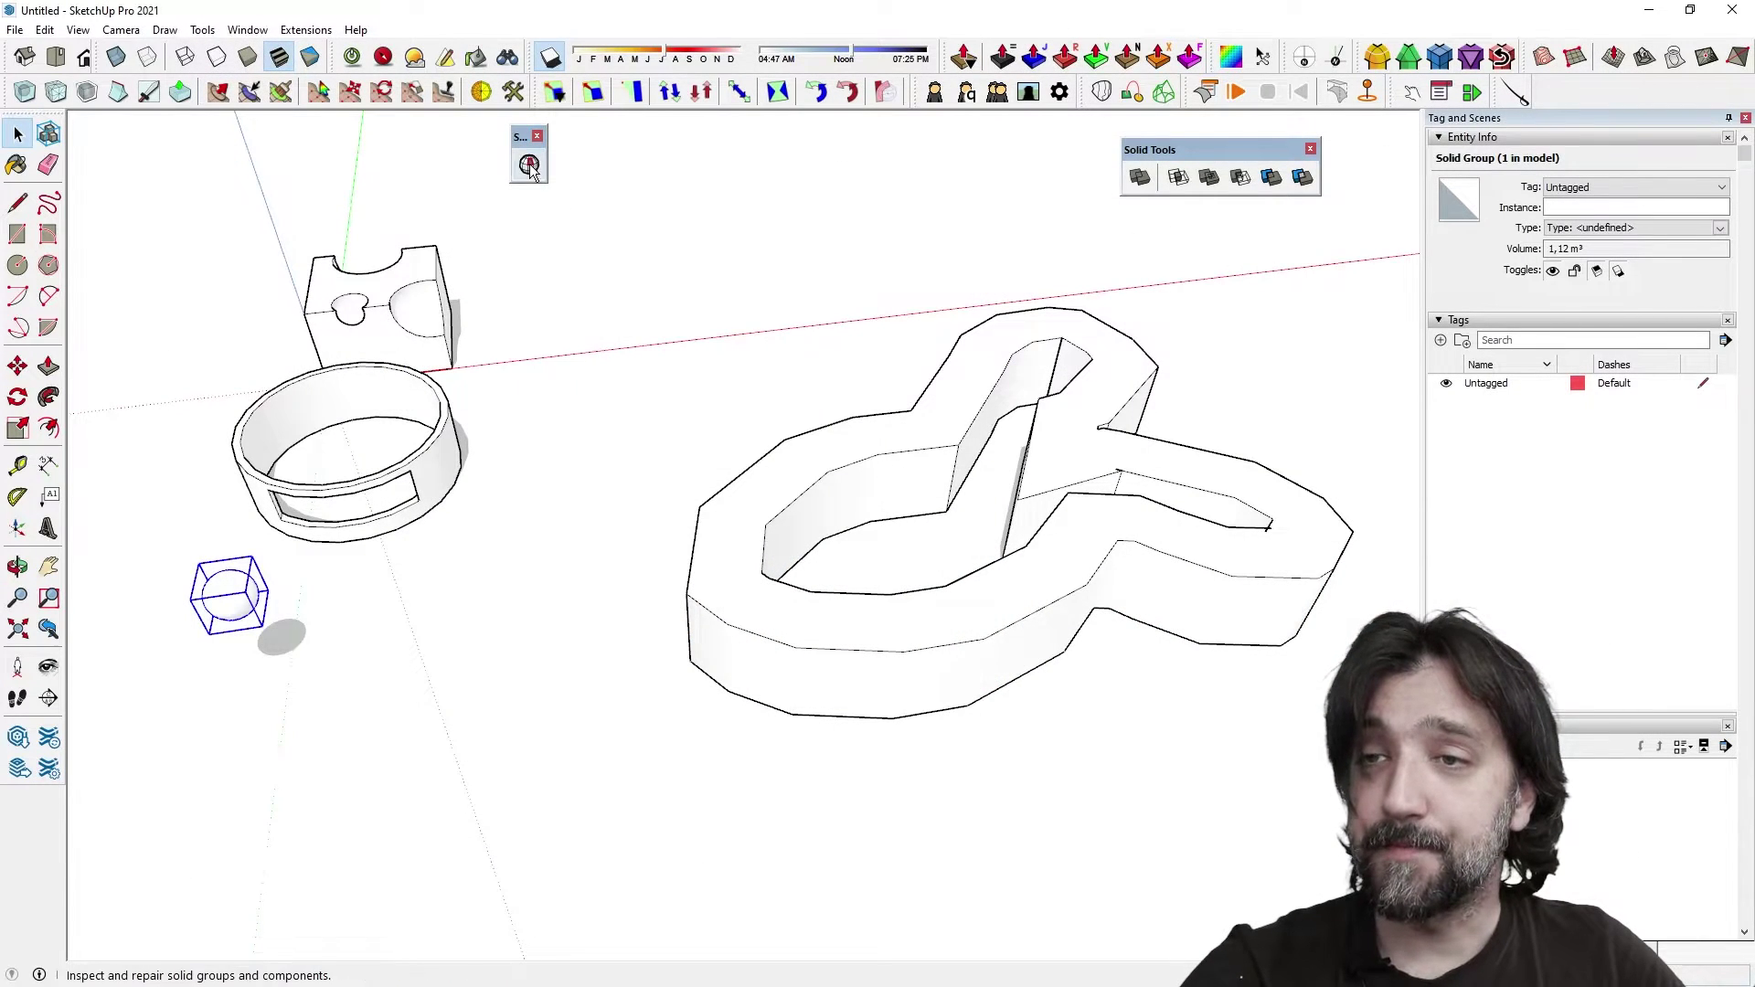
Step: Run Solid Inspector² on the irregular swept group and bring its results window into view
left_click(743, 475)
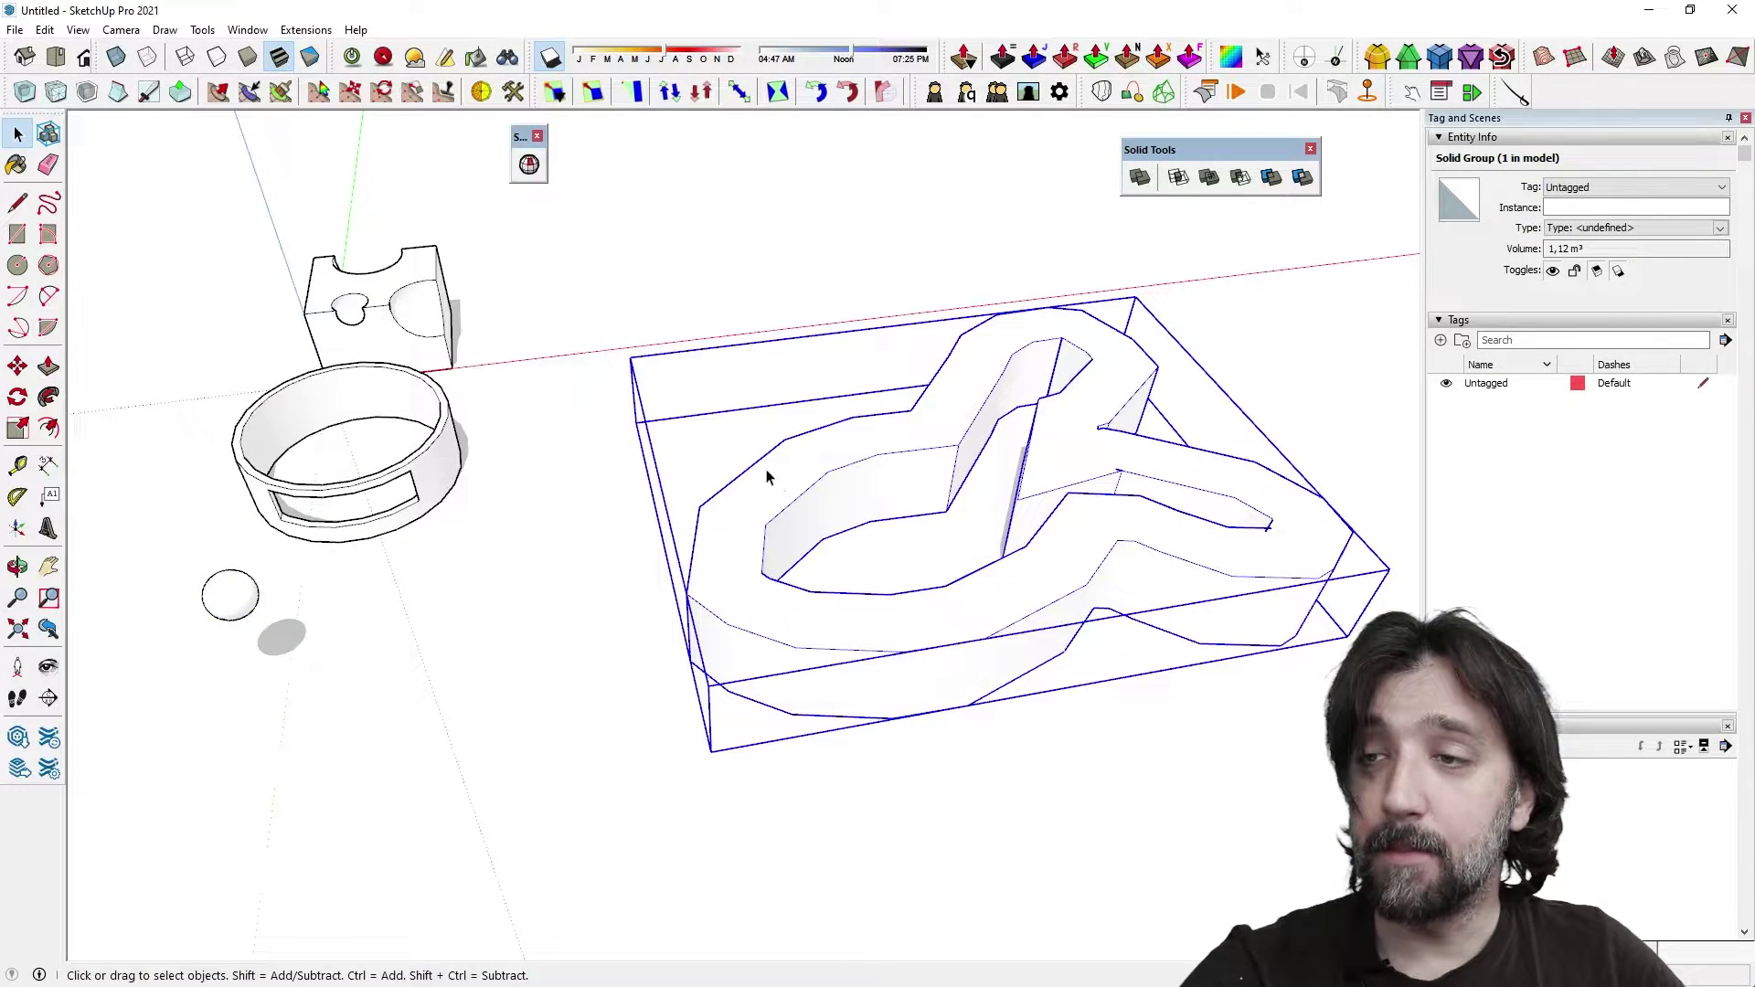
left_click(530, 164)
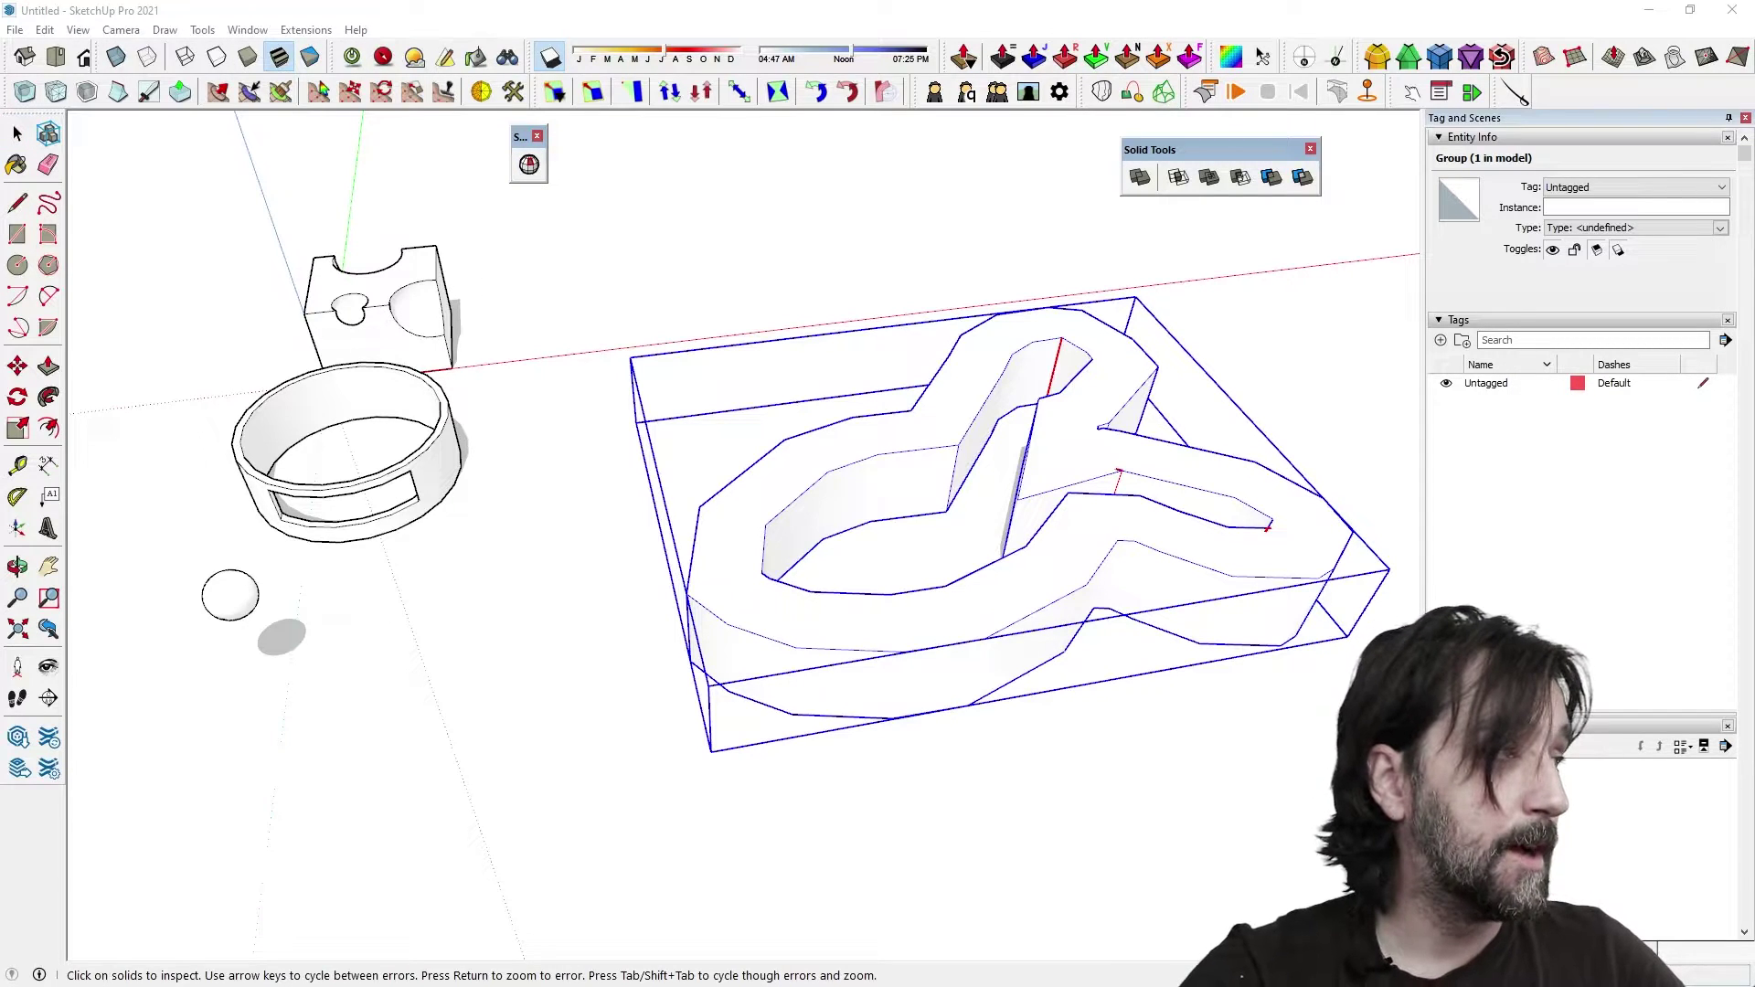
left_click_drag(0, 95, 282, 109)
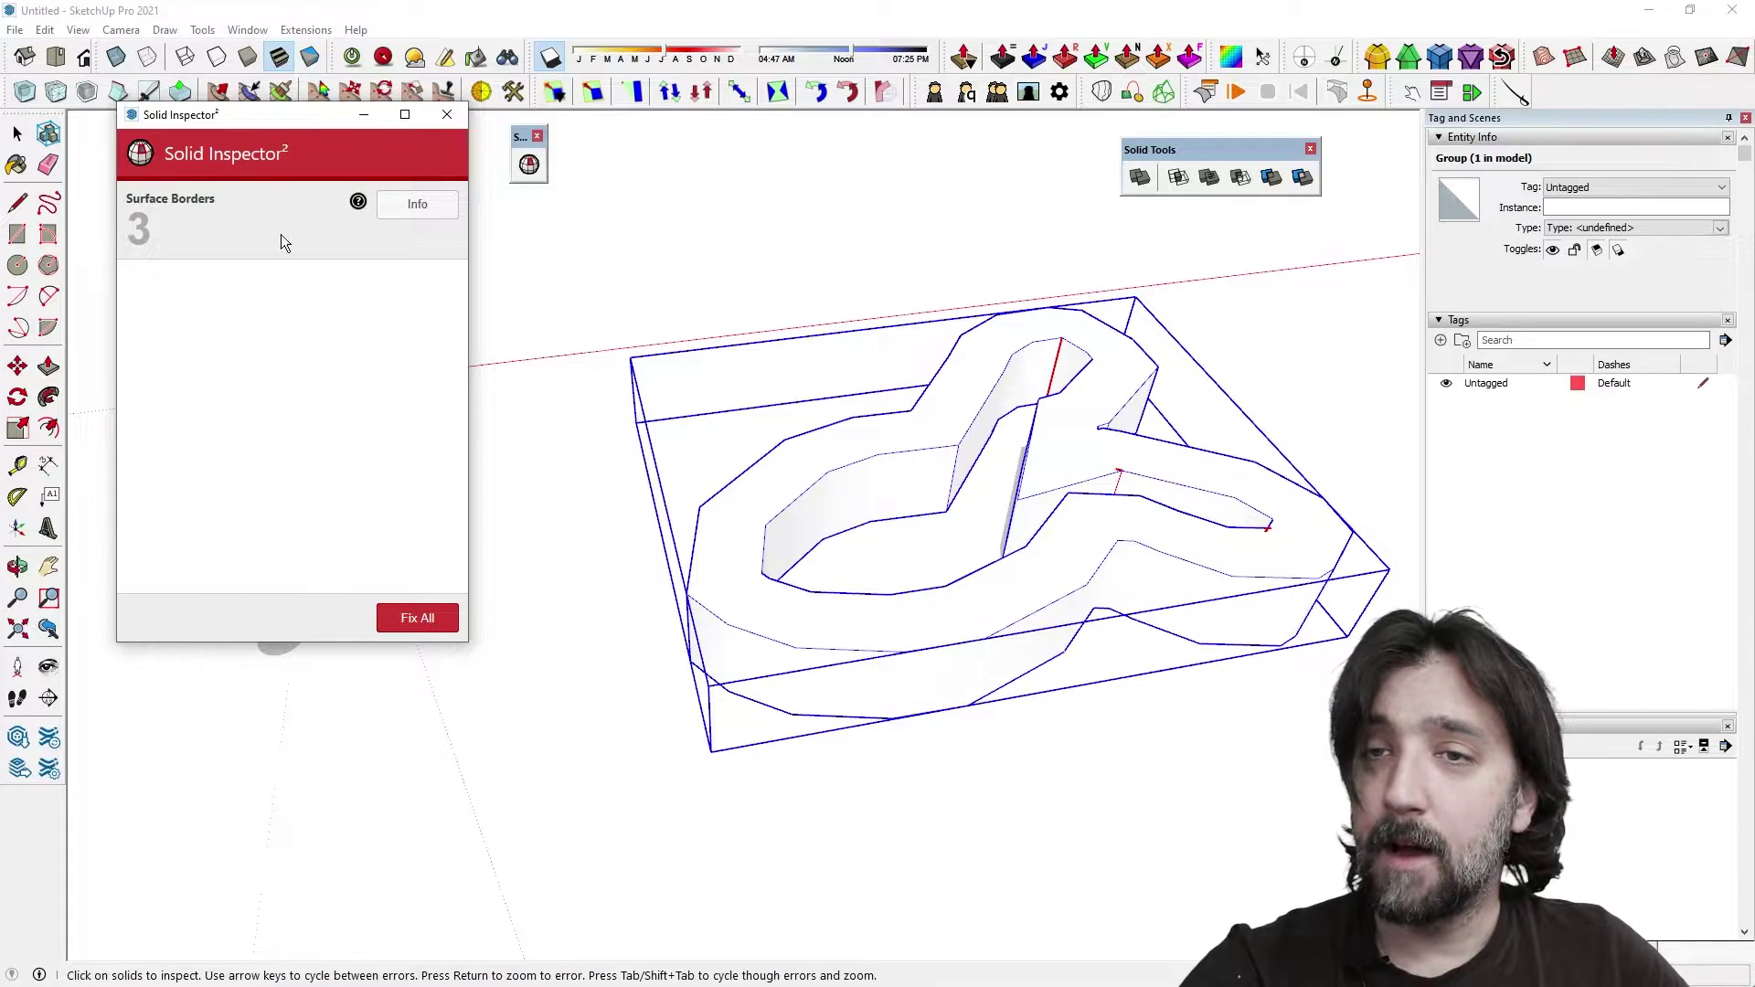
Step: Zoom to the first surface border error and examine the stray edges at the inner corner, plus the other marked errors
scroll(503, 326, "up", 1)
scroll(477, 311, "down", 1)
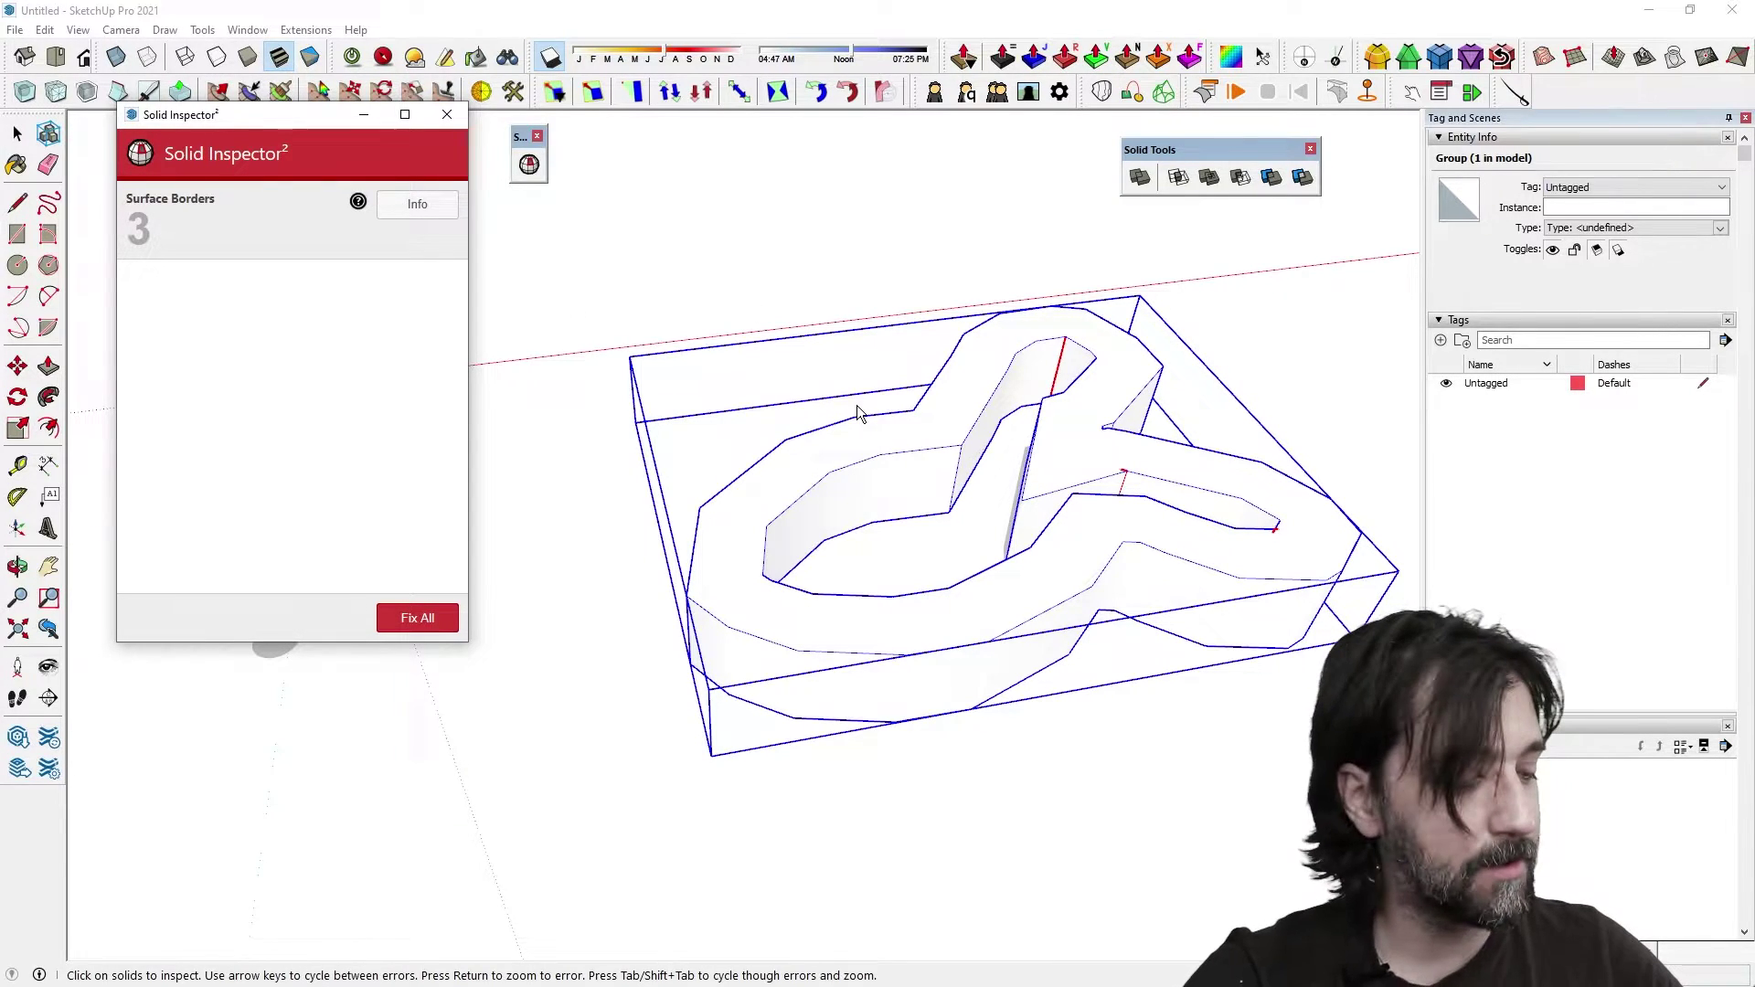
key("Tab")
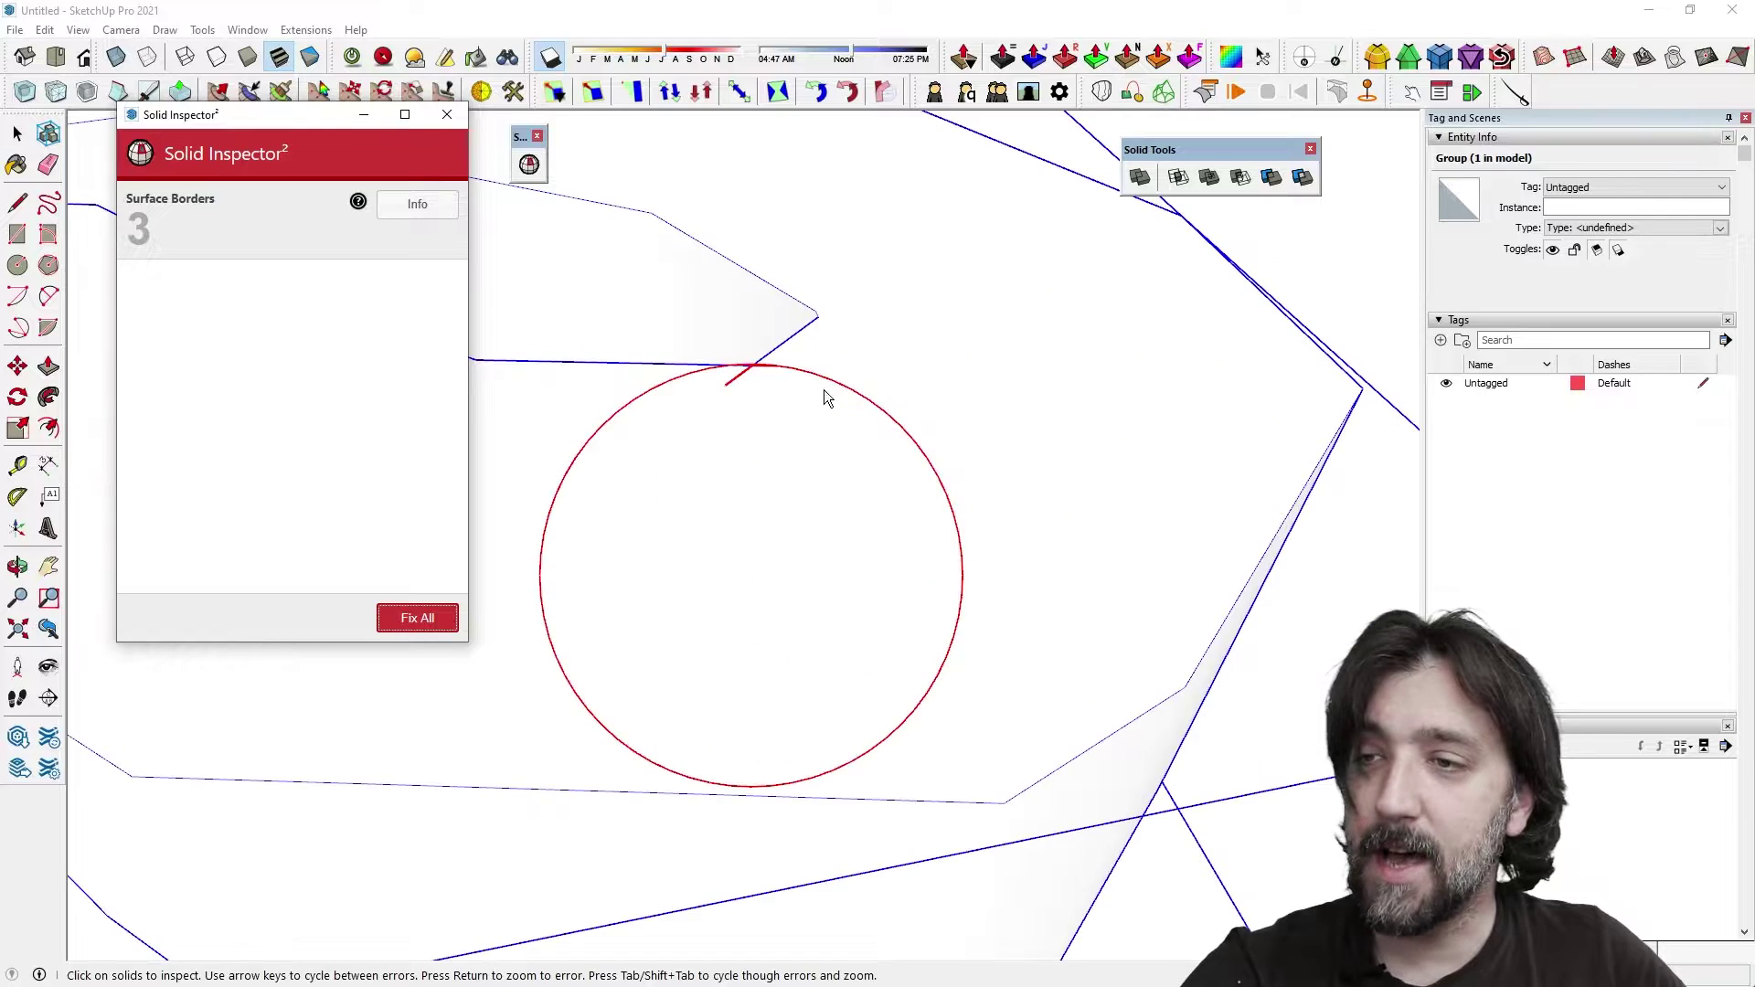
scroll(731, 399, "up", 3)
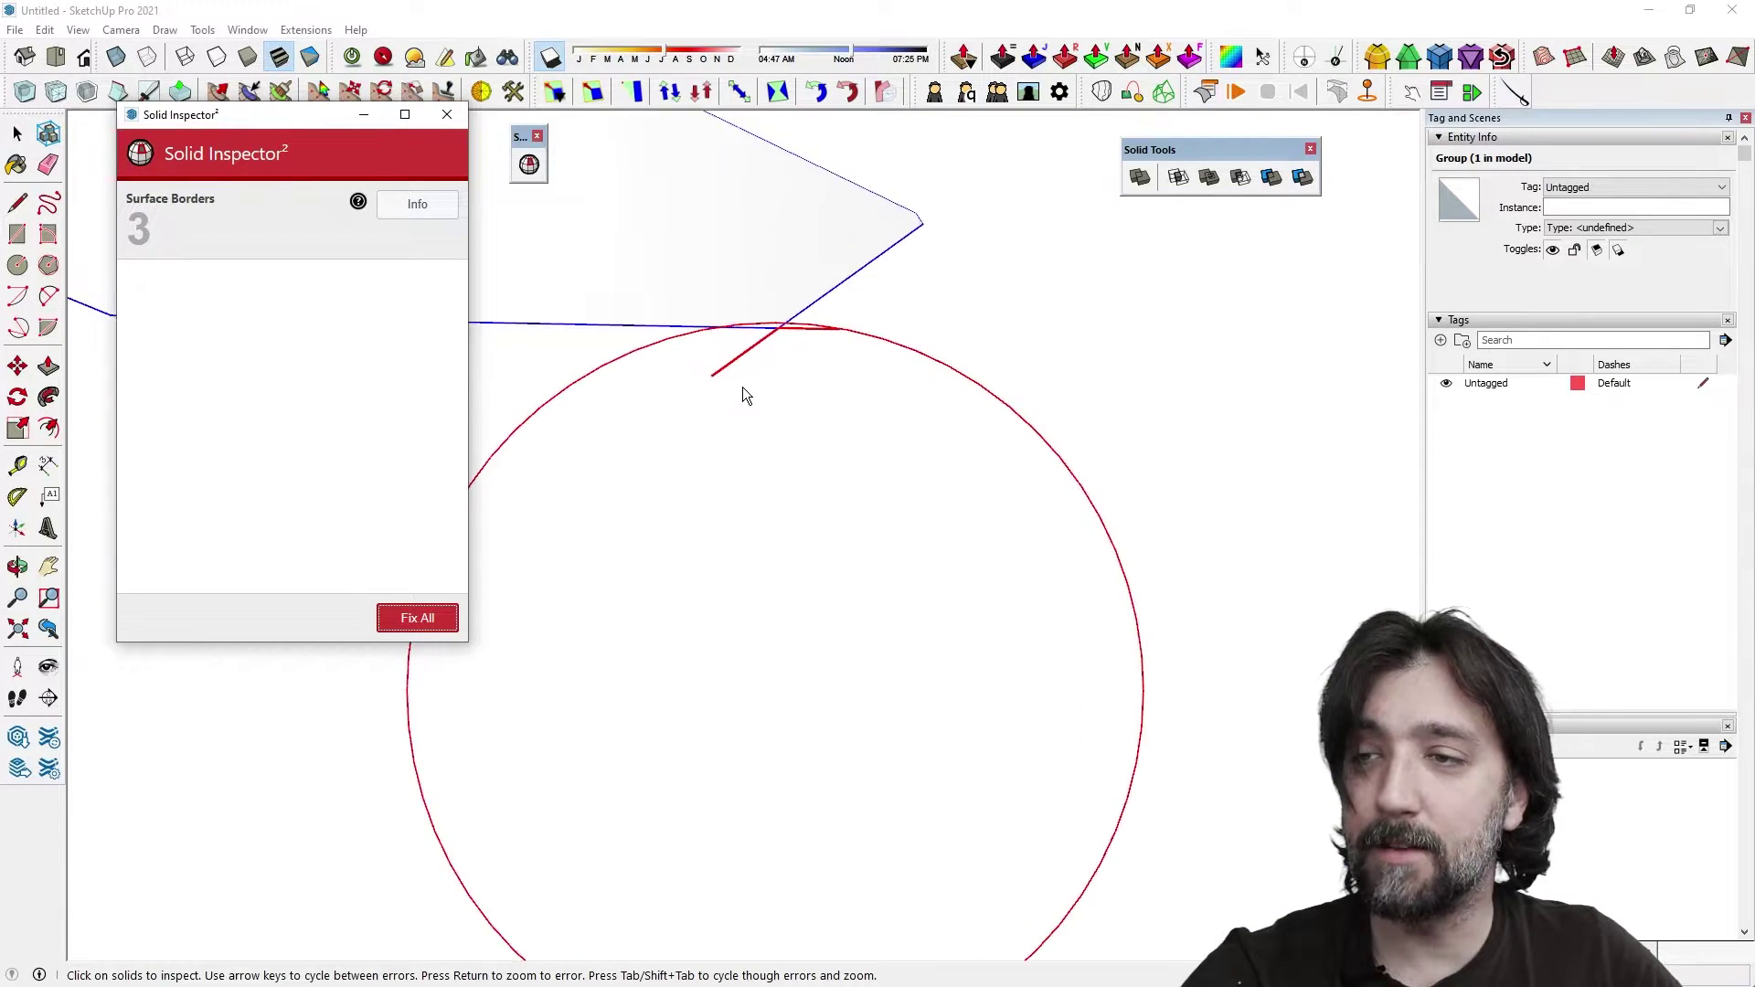
scroll(744, 384, "down", 1)
scroll(743, 382, "down", 7)
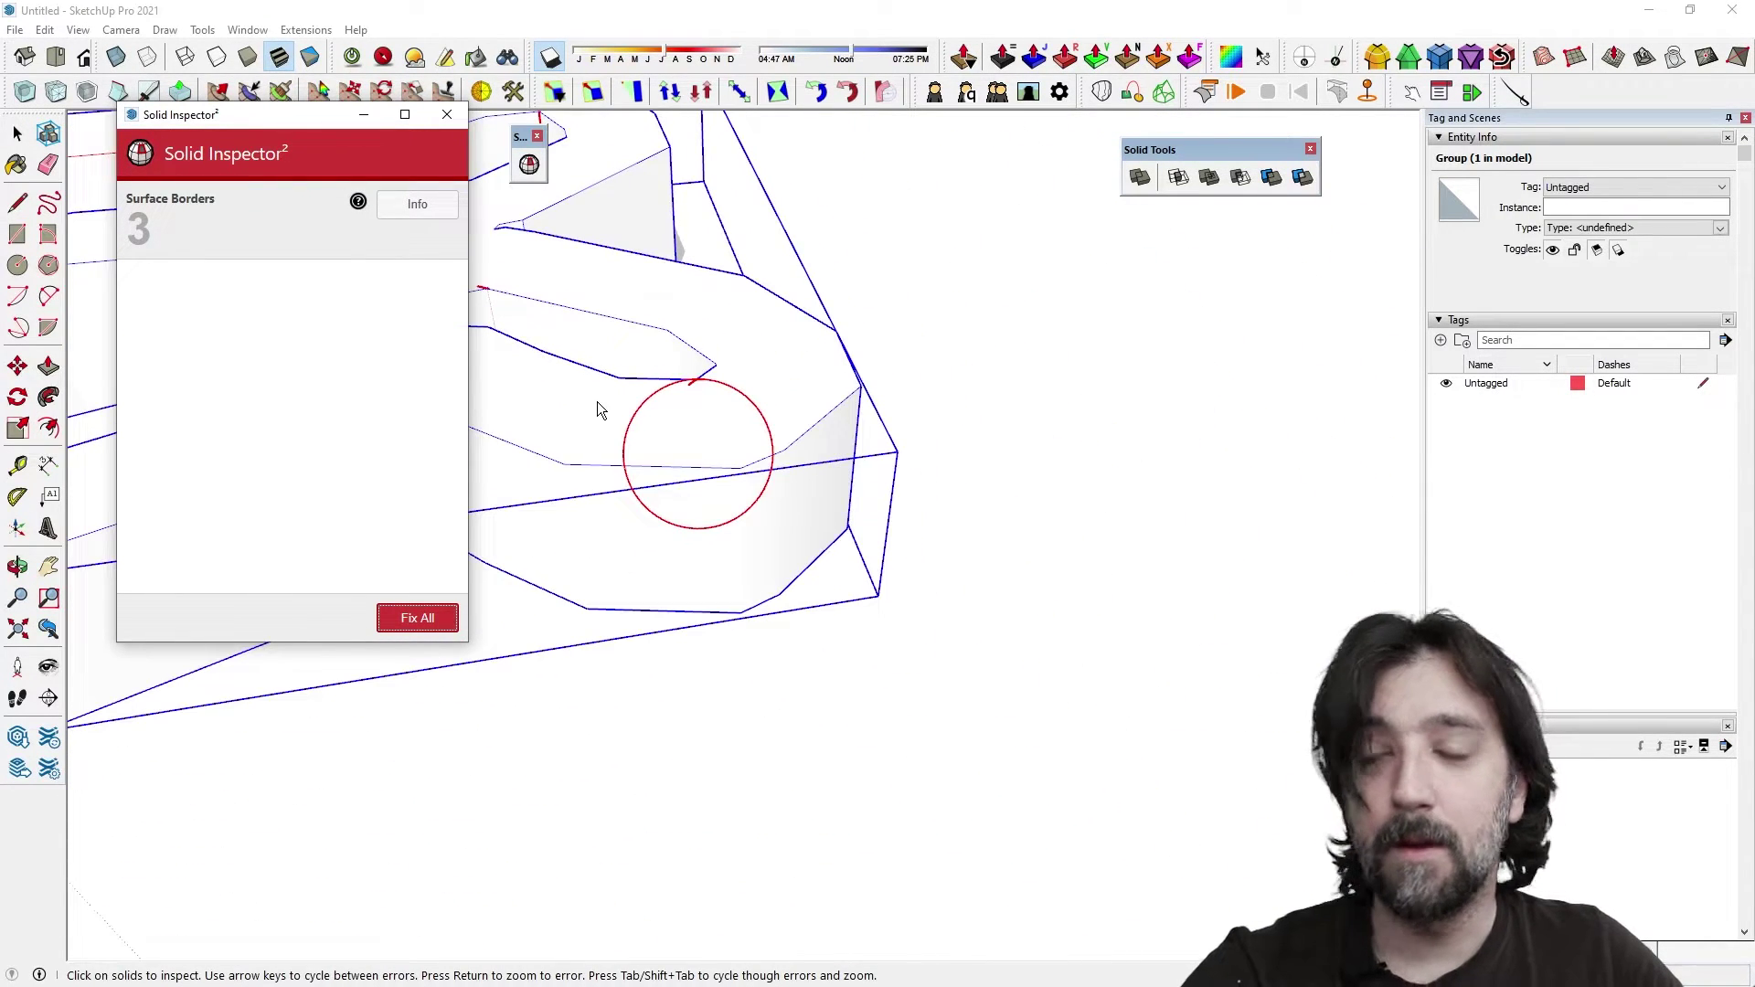
middle_click_drag(598, 403, 1053, 418, "shift")
left_click(957, 406)
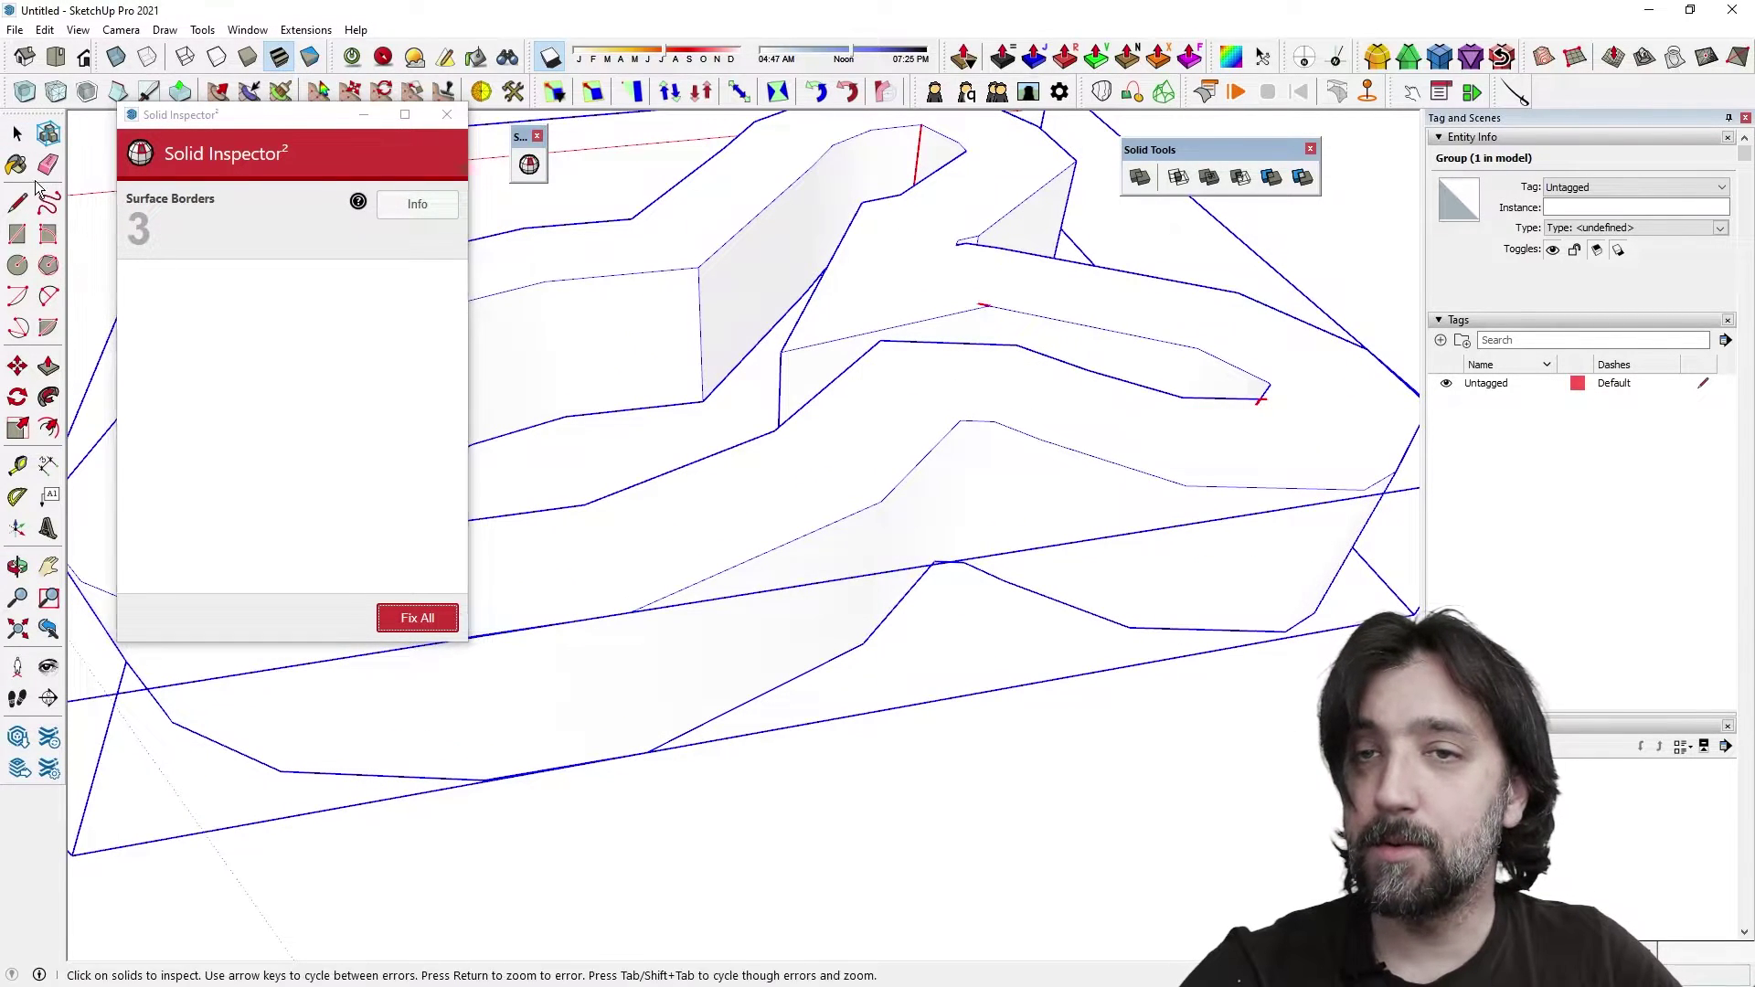
Step: Inside the irregular group, select all connected geometry, intersect its faces with the selection, and leave the group
left_click(17, 133)
triple_click(896, 304)
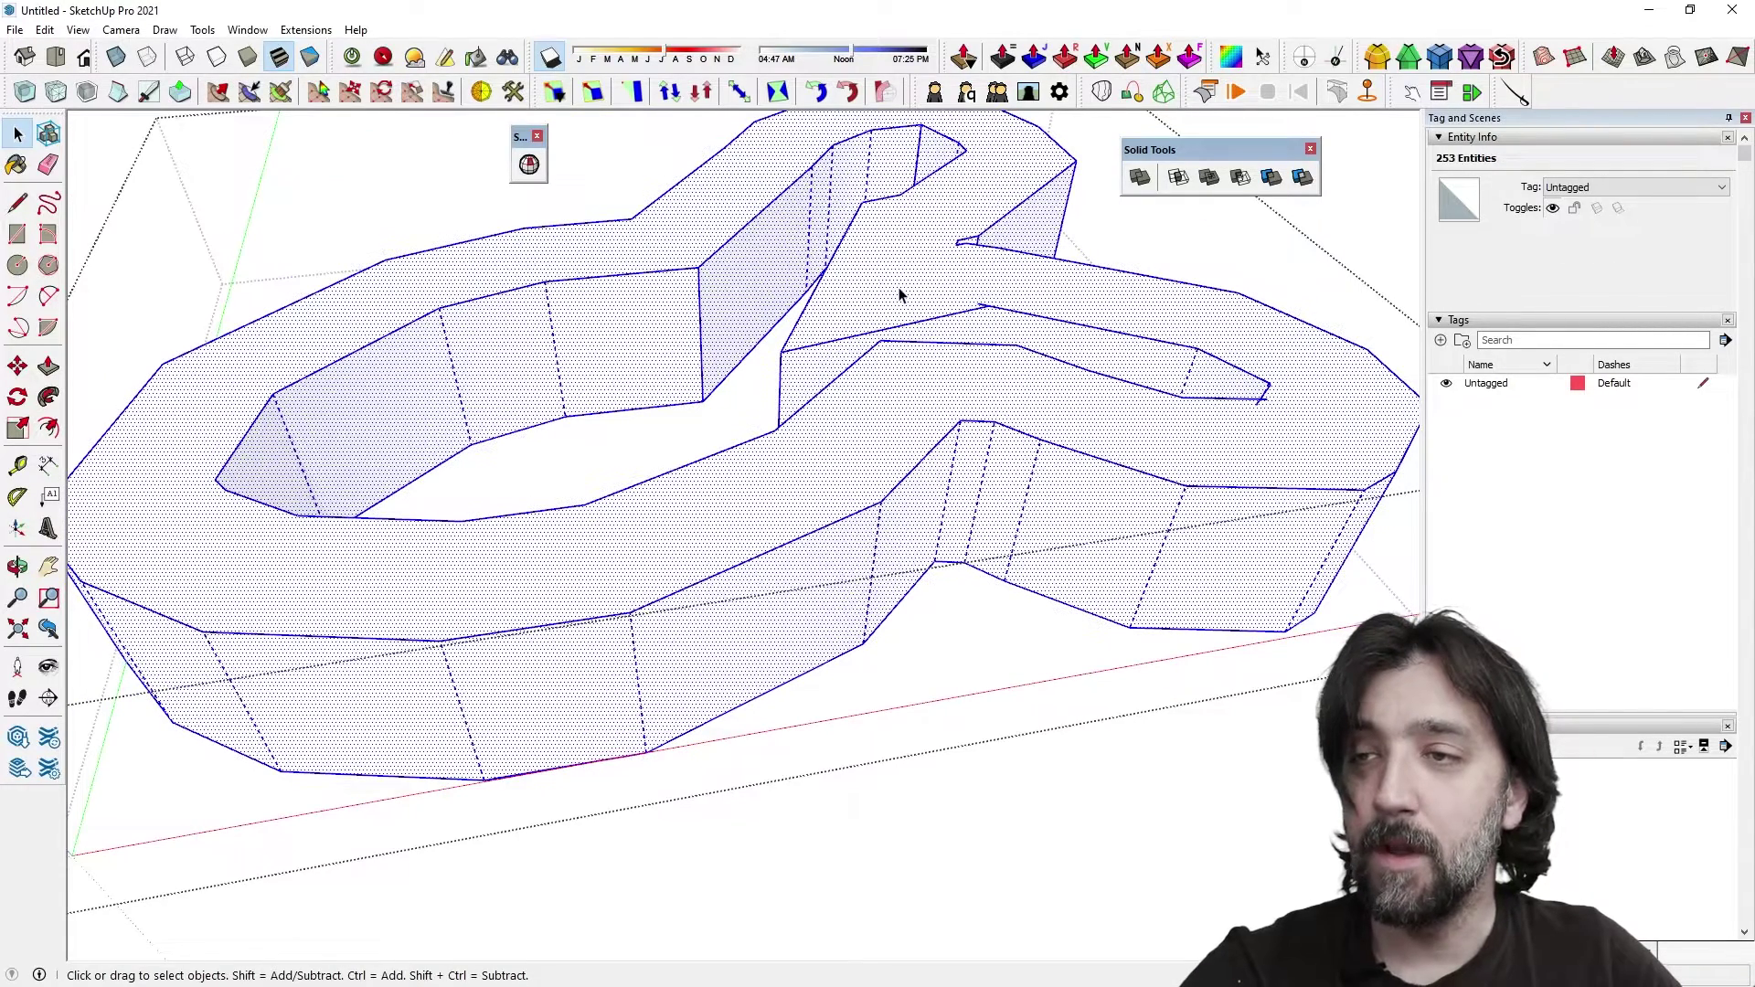
right_click(900, 294)
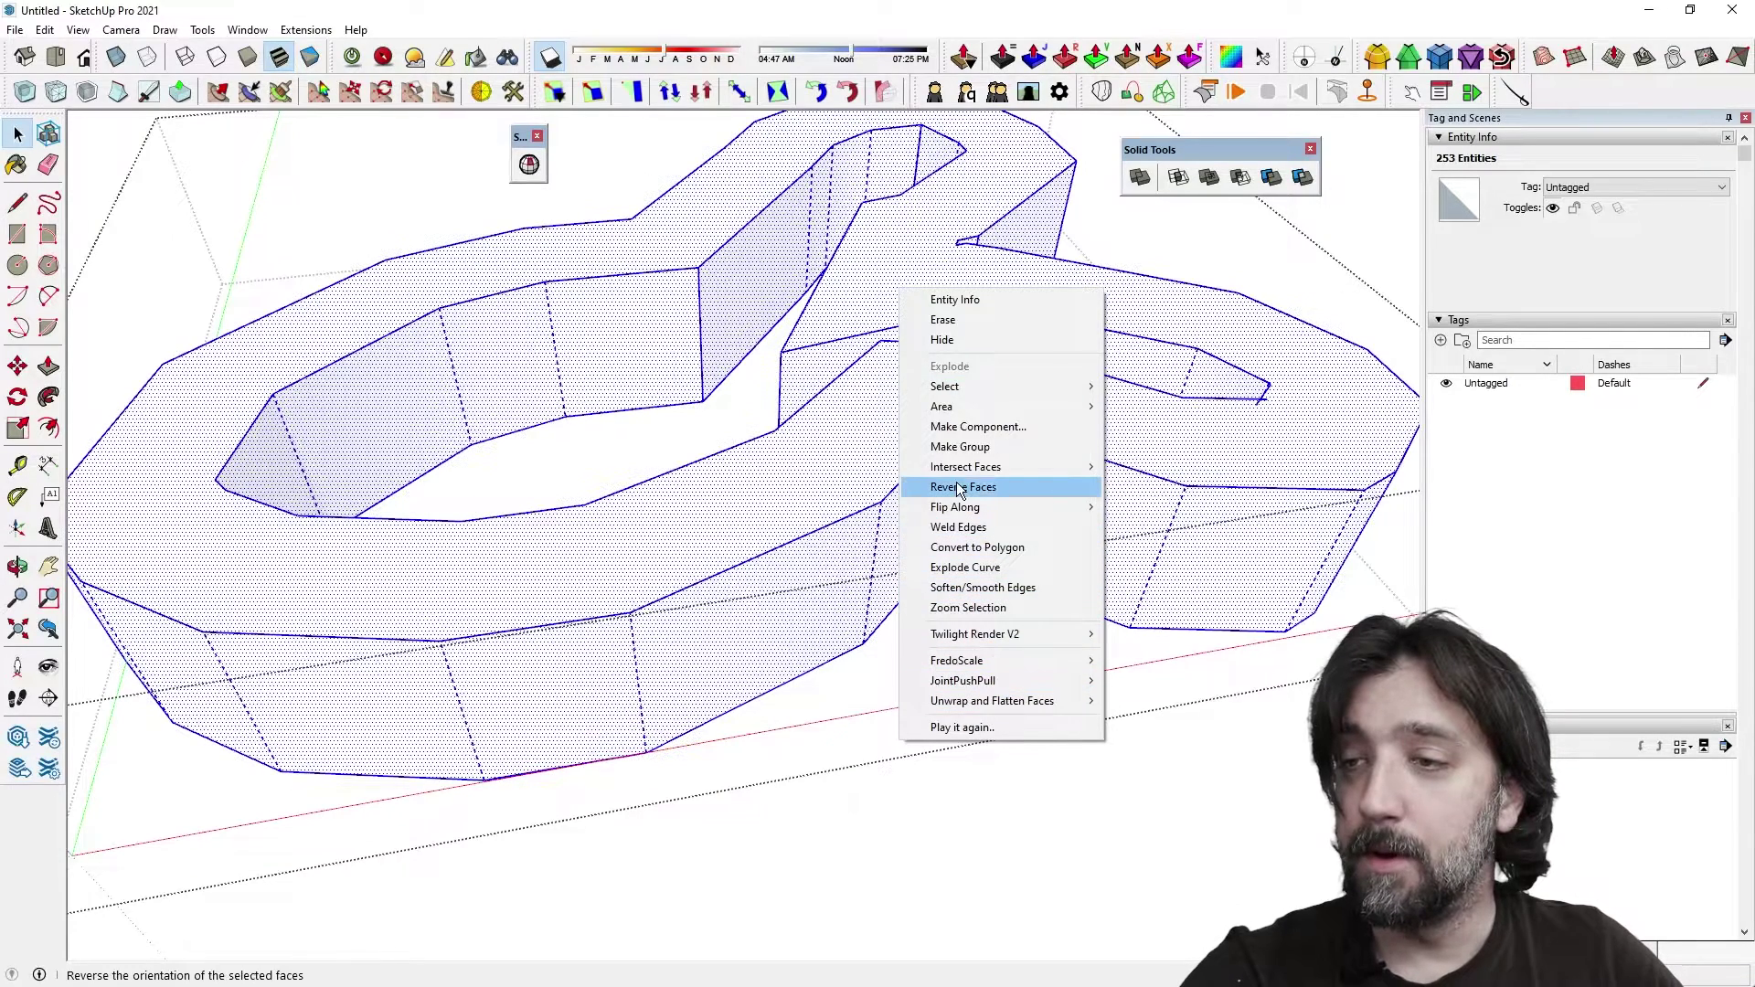
mouse_move(957, 475)
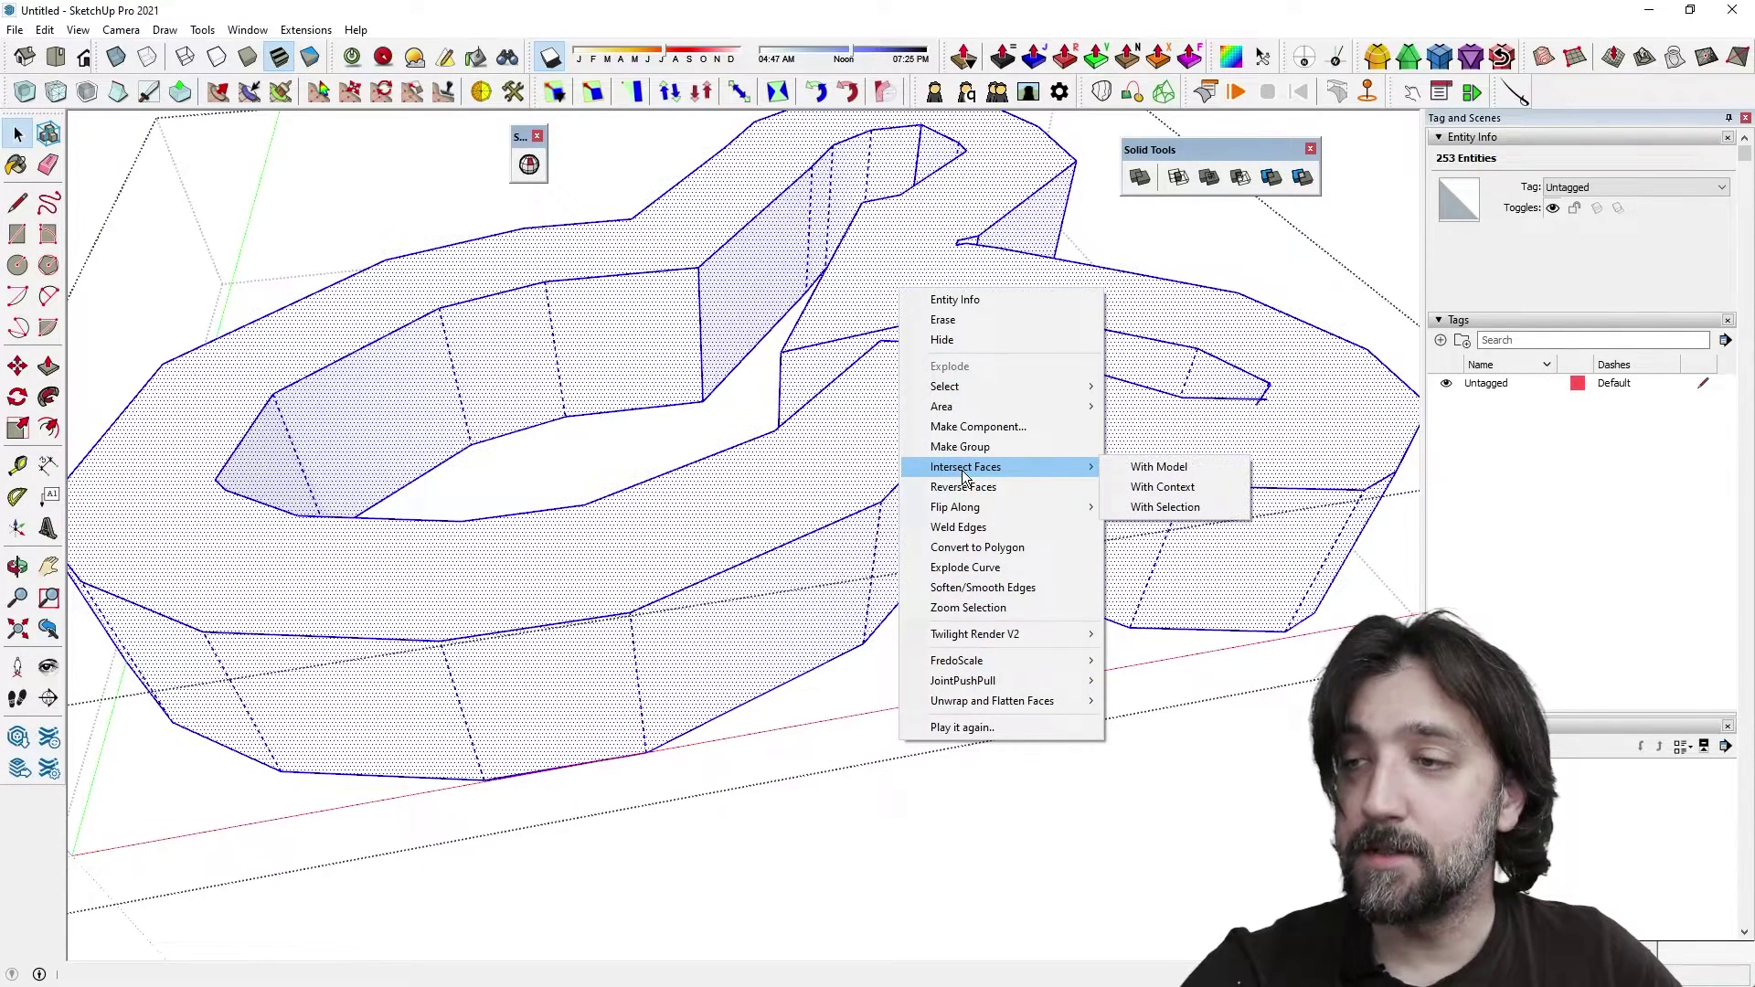
left_click(1148, 510)
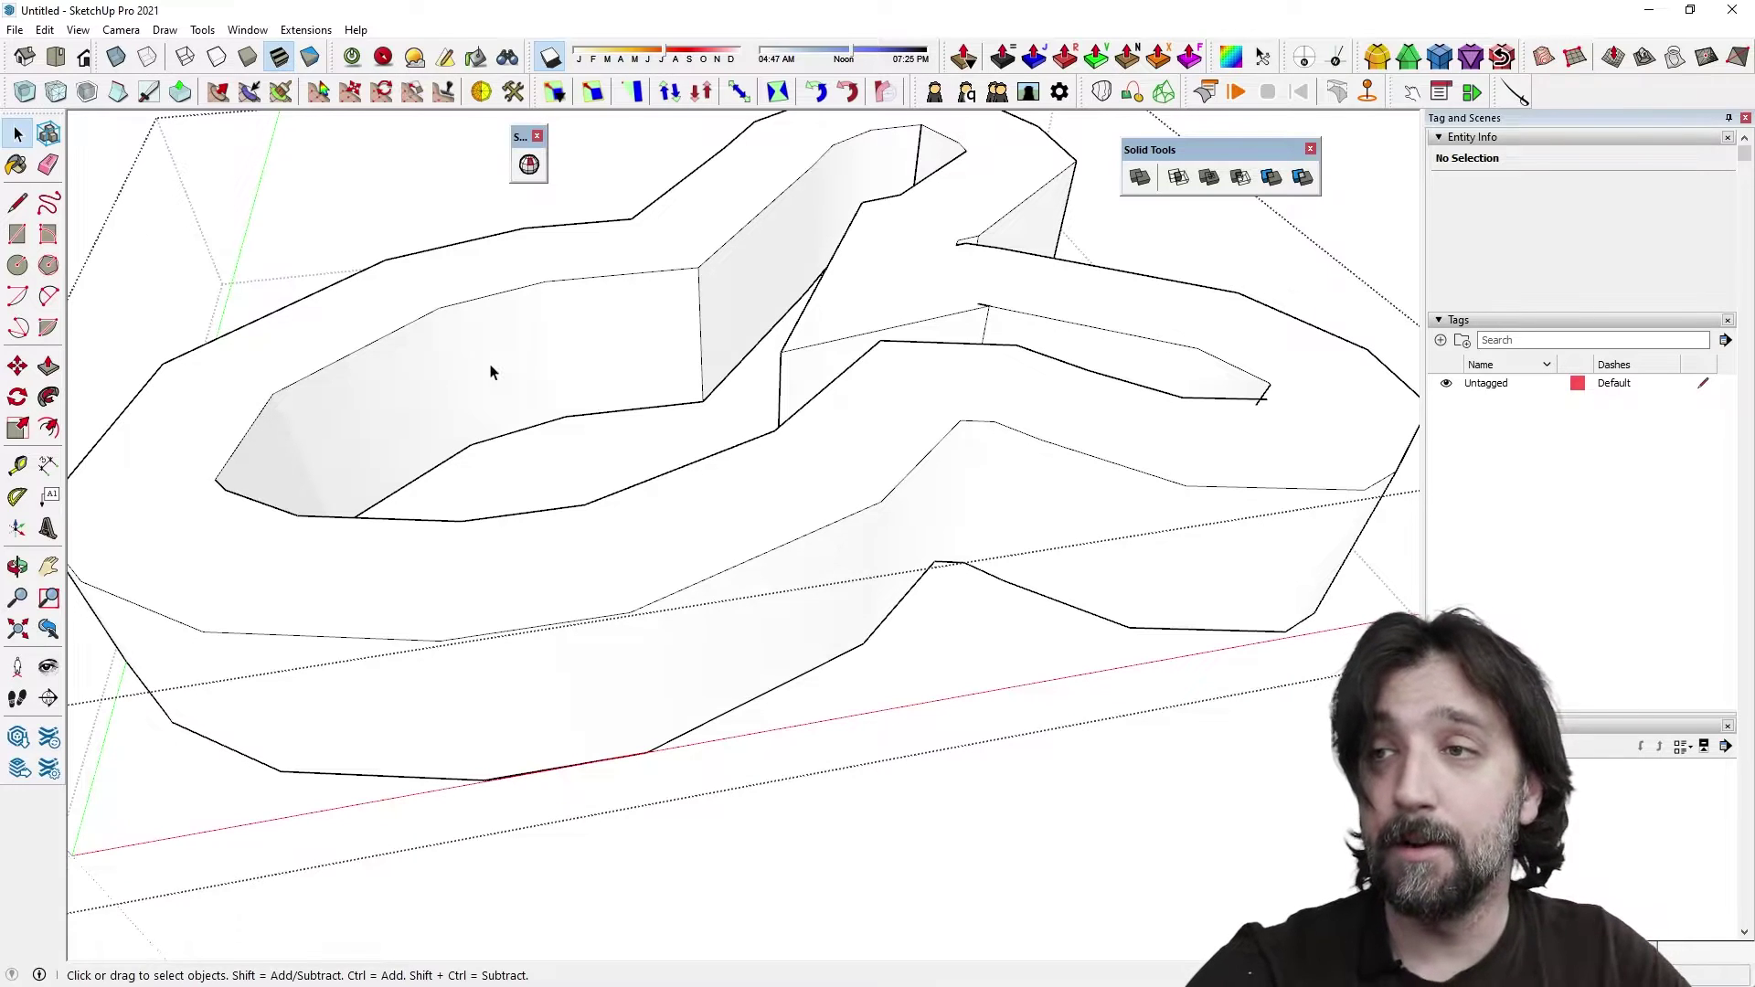
left_click(637, 336)
key("Escape")
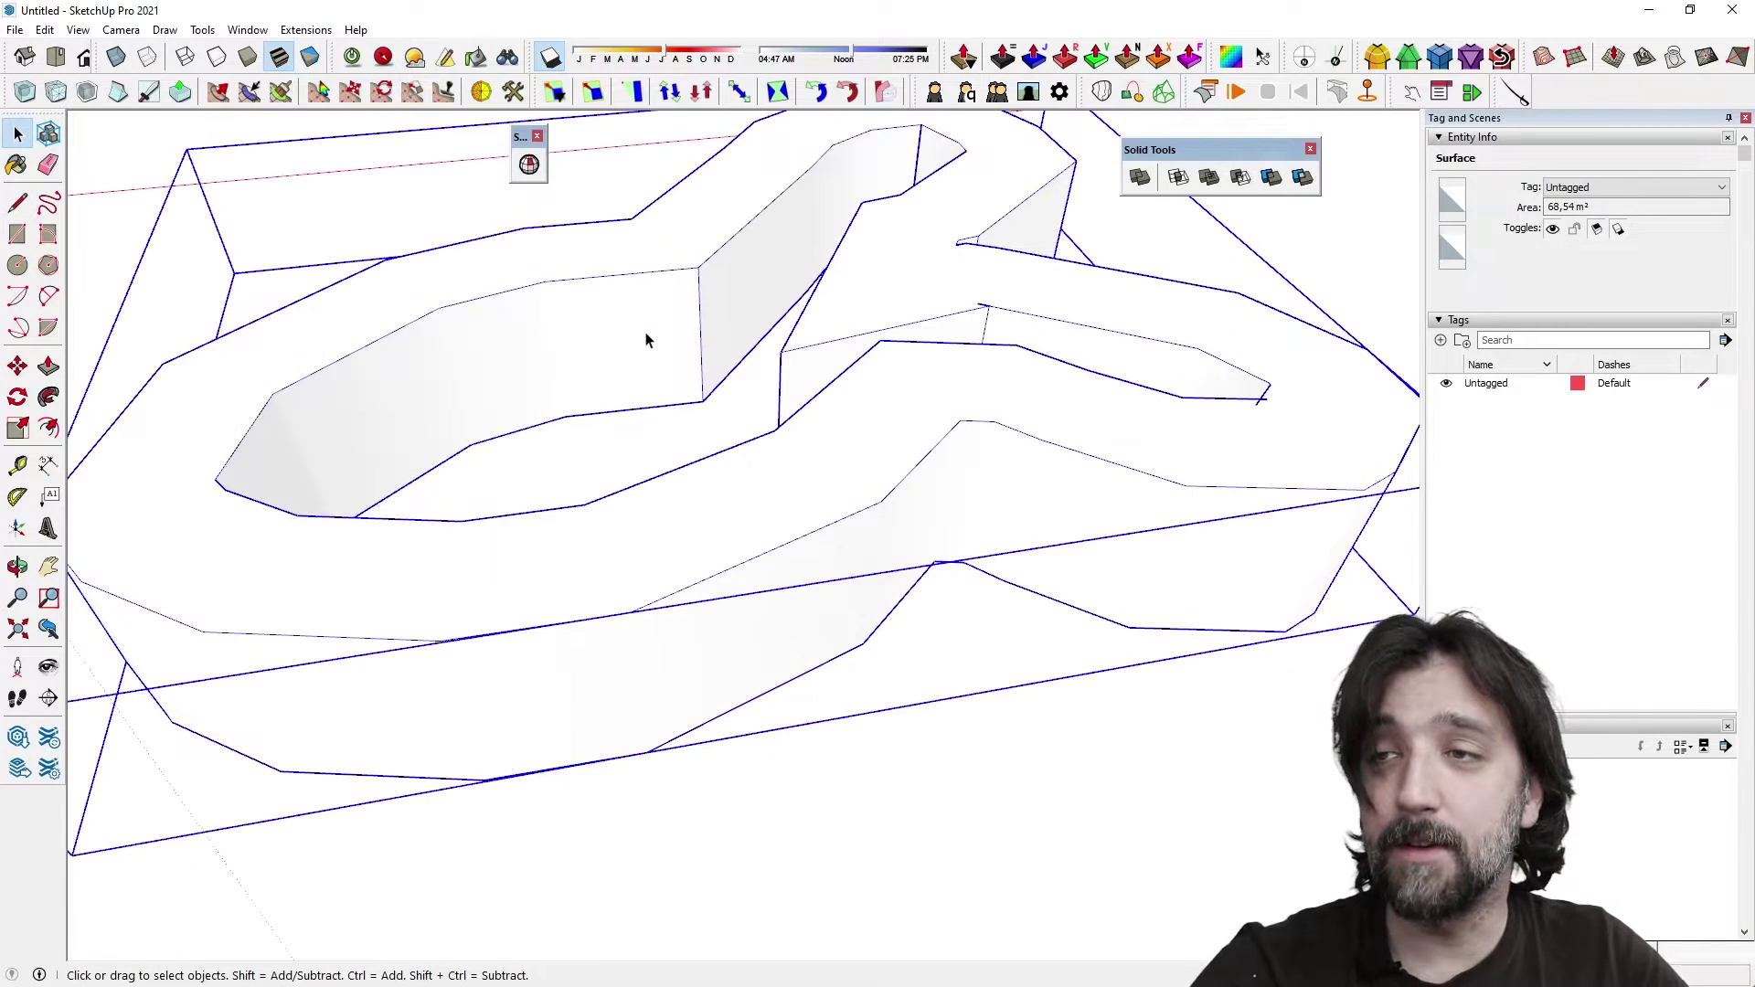
Step: Rerun Solid Inspector² on the irregular group and examine the first reported error from inside the shape
left_click(523, 167)
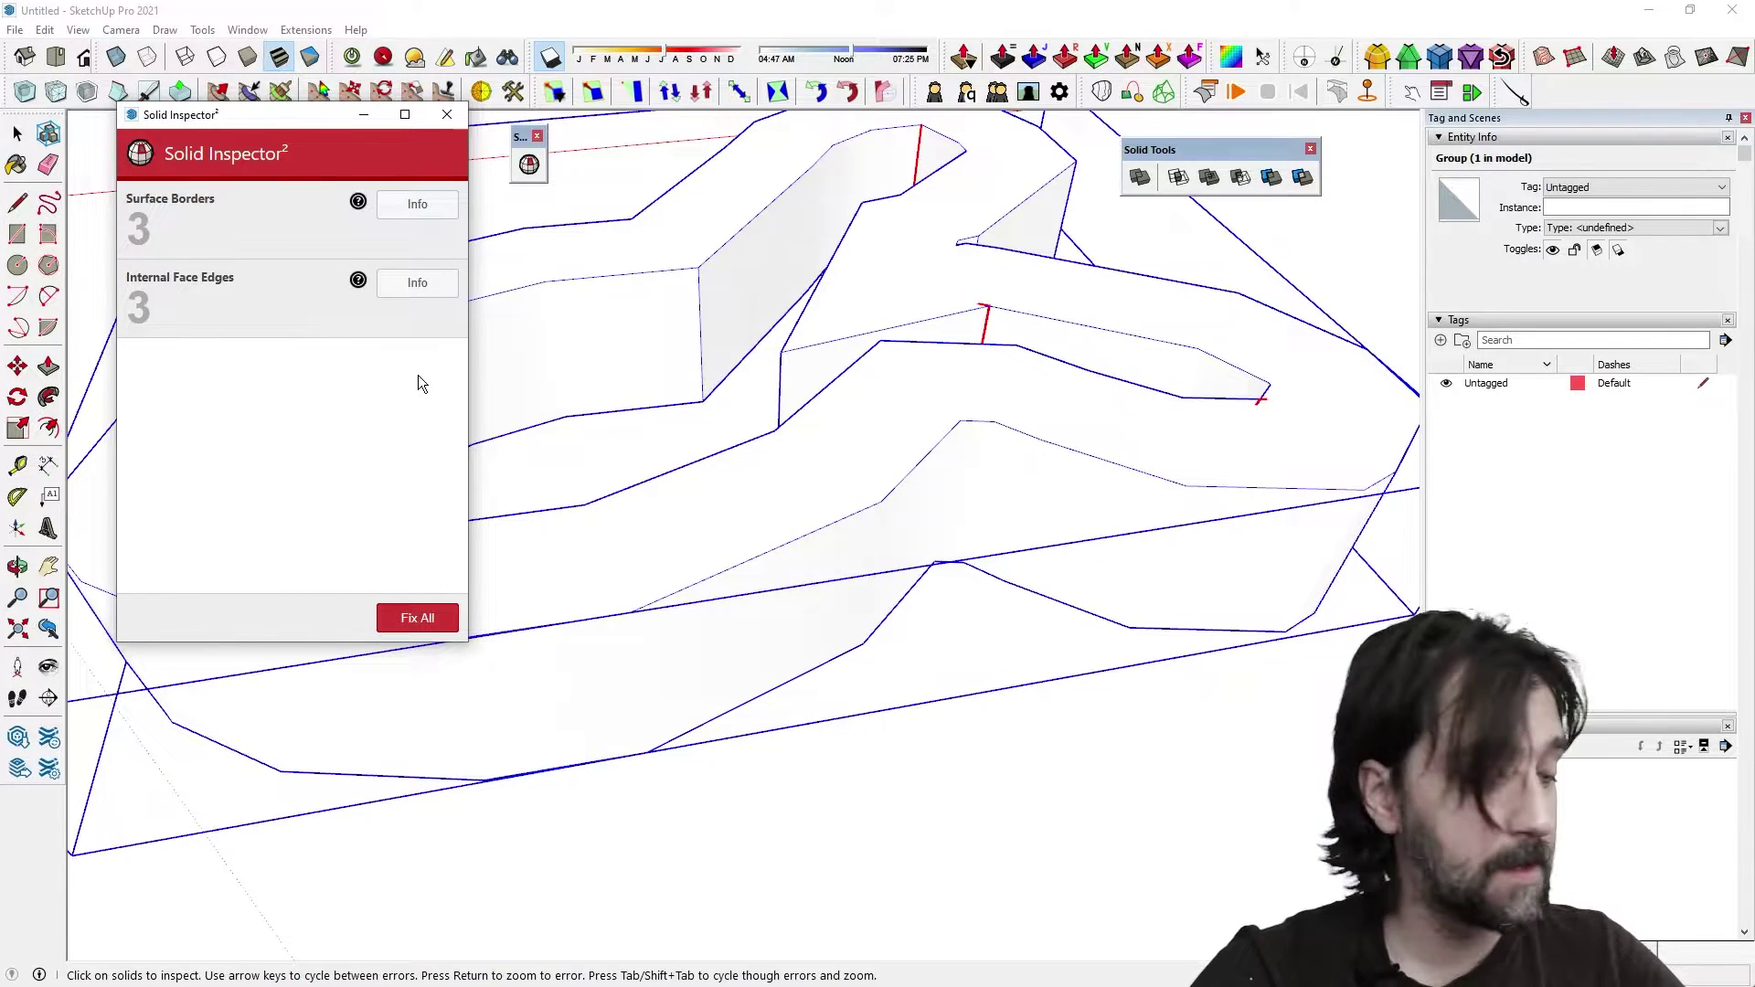
key("Tab")
scroll(744, 398, "up", 5)
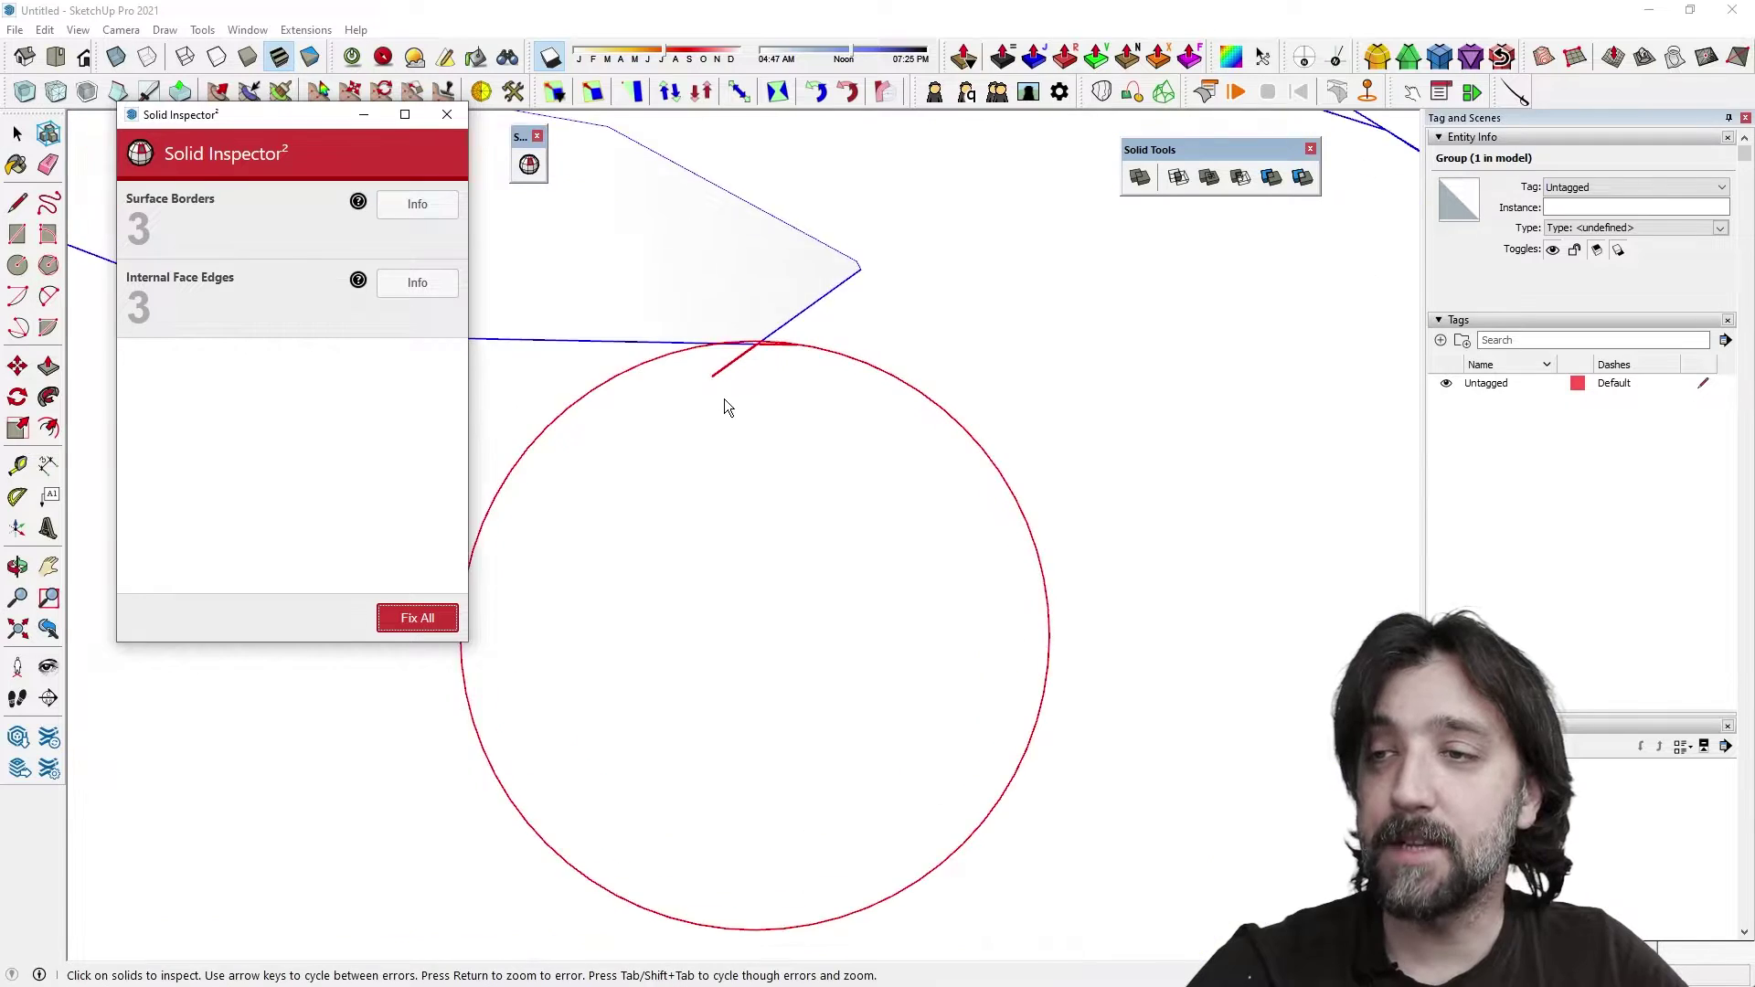
middle_click_drag(794, 416, 801, 224)
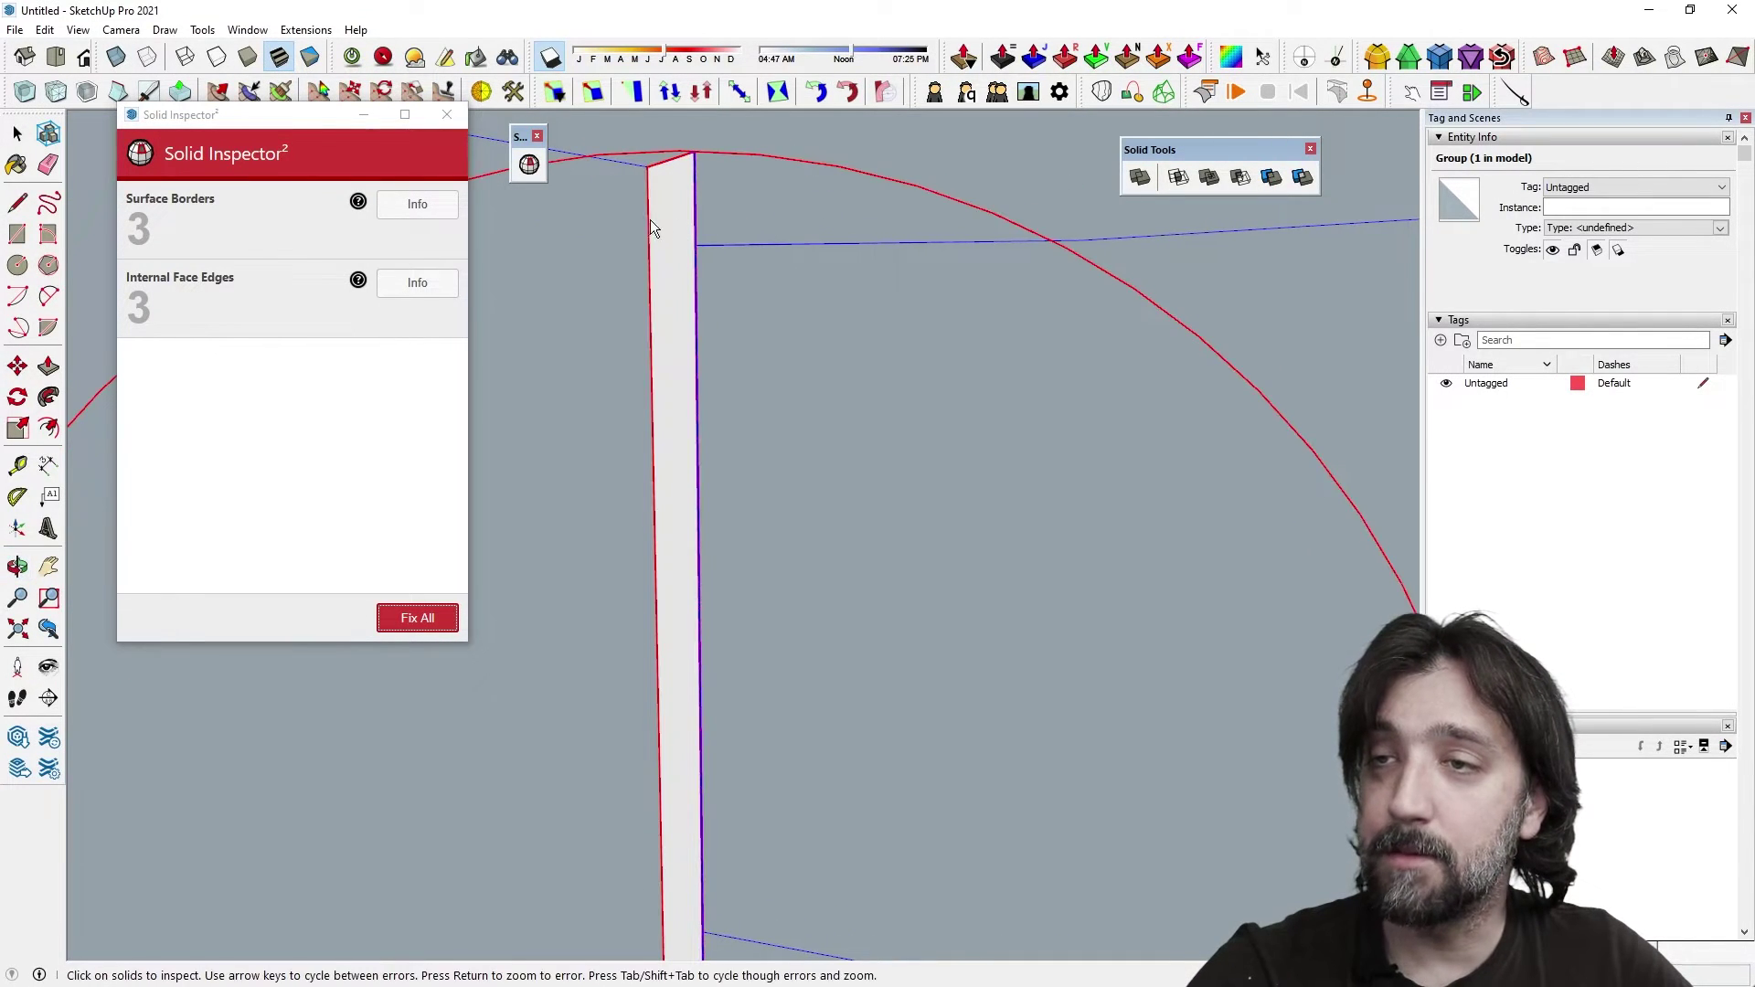
Step: Inside the irregular group, erase the edges bounding the narrow stray face at the inner corner
left_click(48, 166)
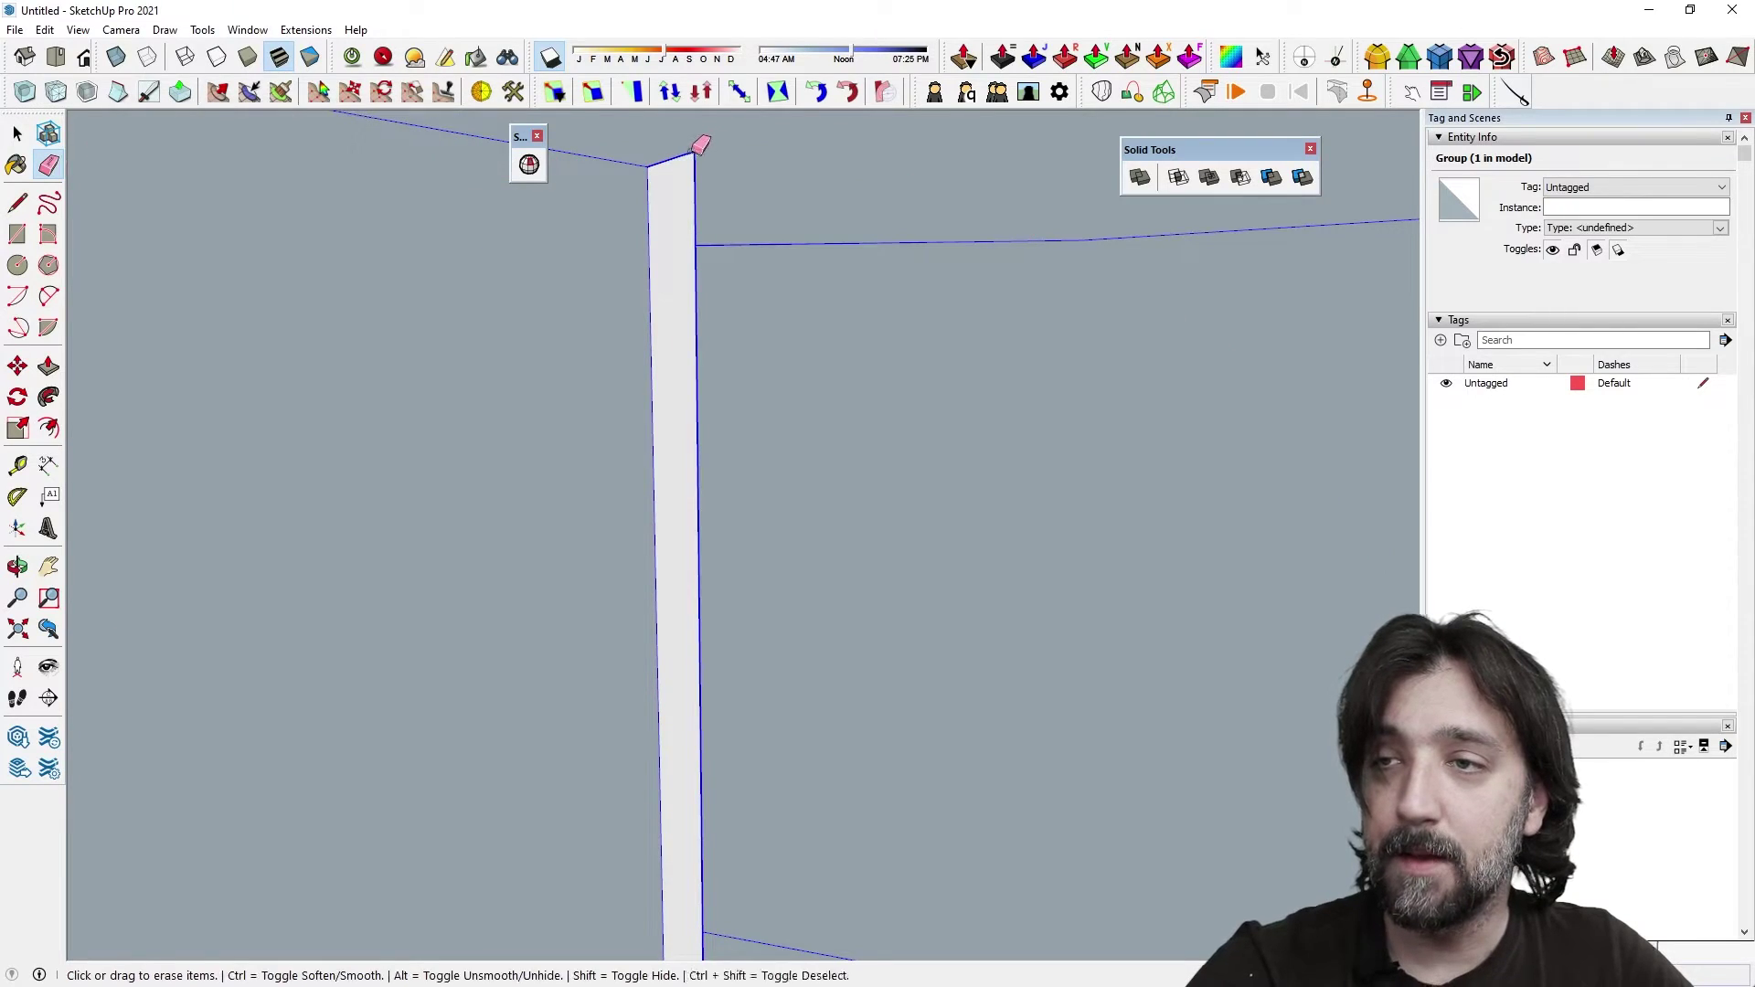
scroll(695, 161, "up", 3)
key("space")
scroll(709, 180, "down", 3)
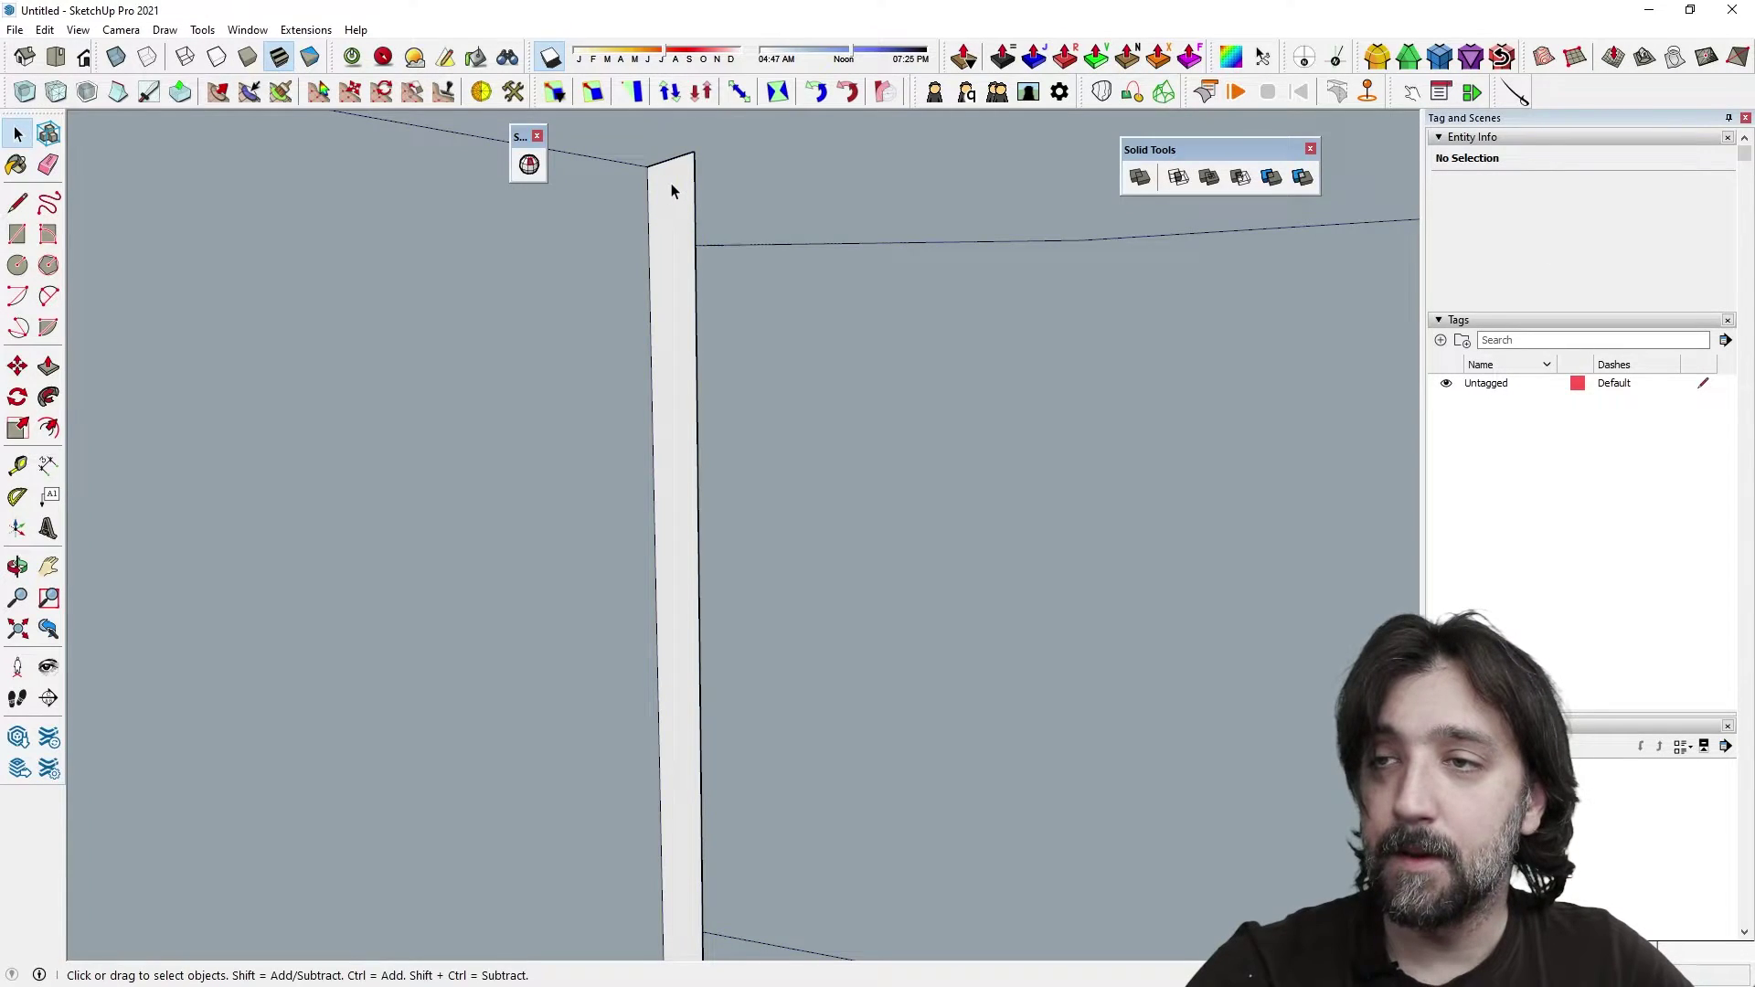
triple_click(671, 183)
left_click(689, 179)
key("m")
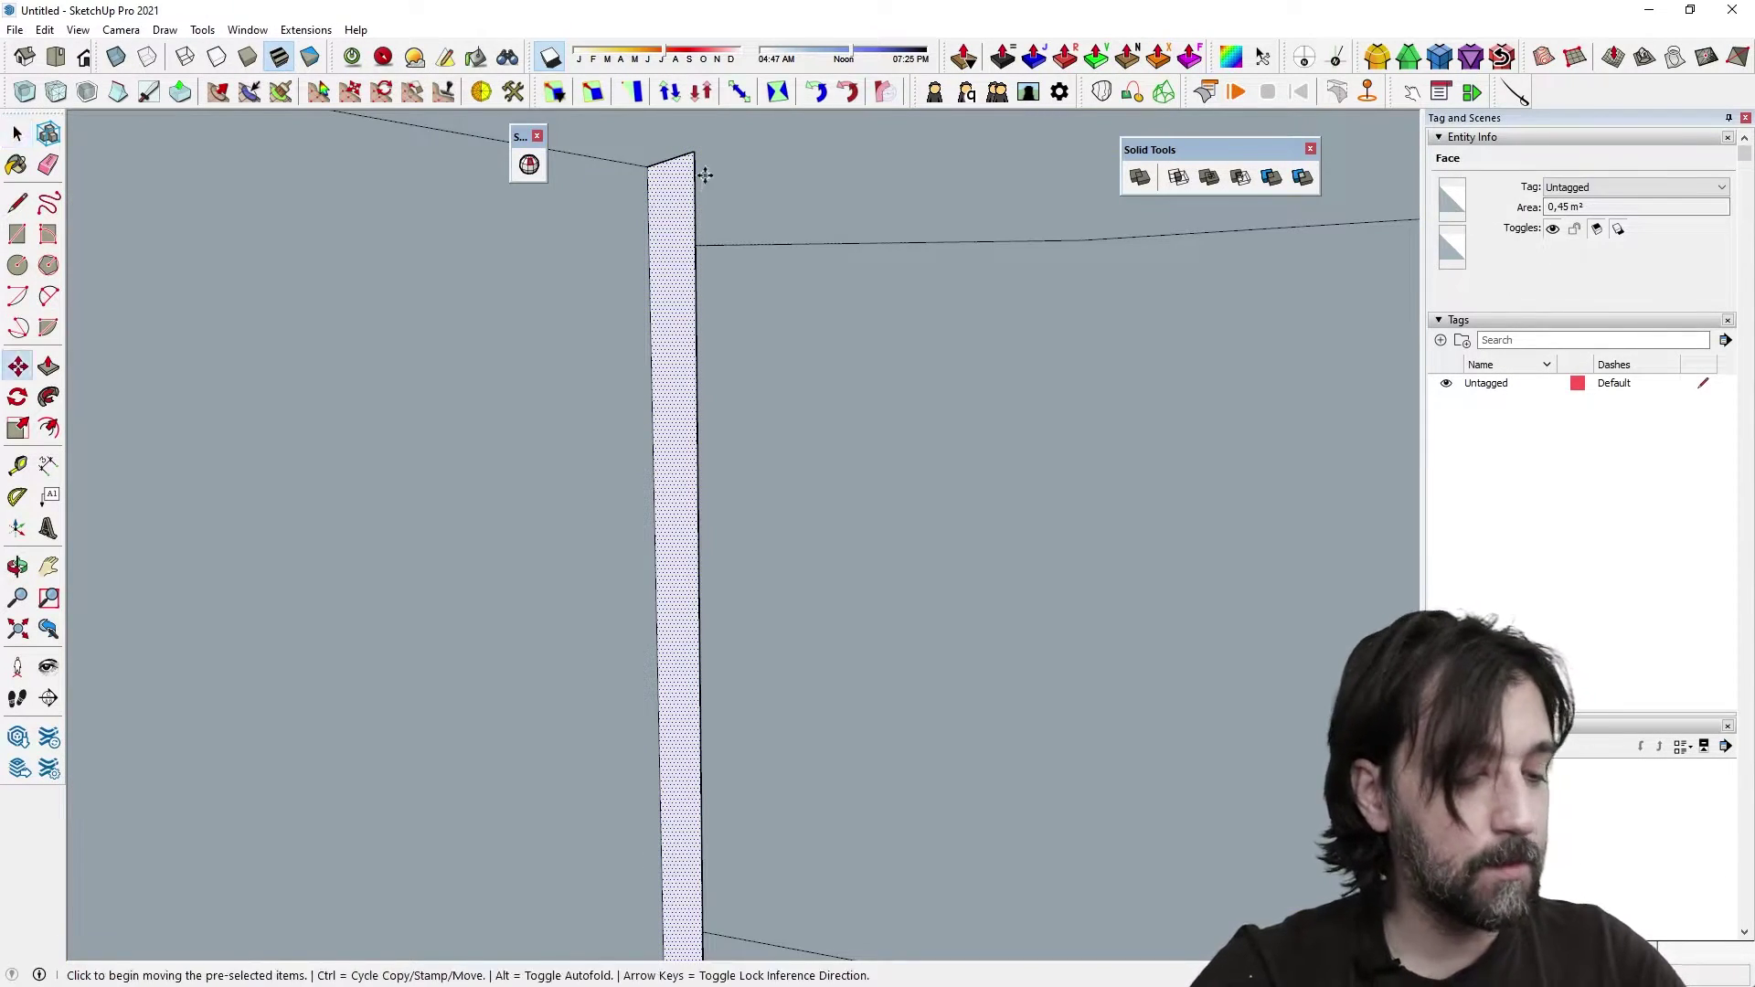
key("e")
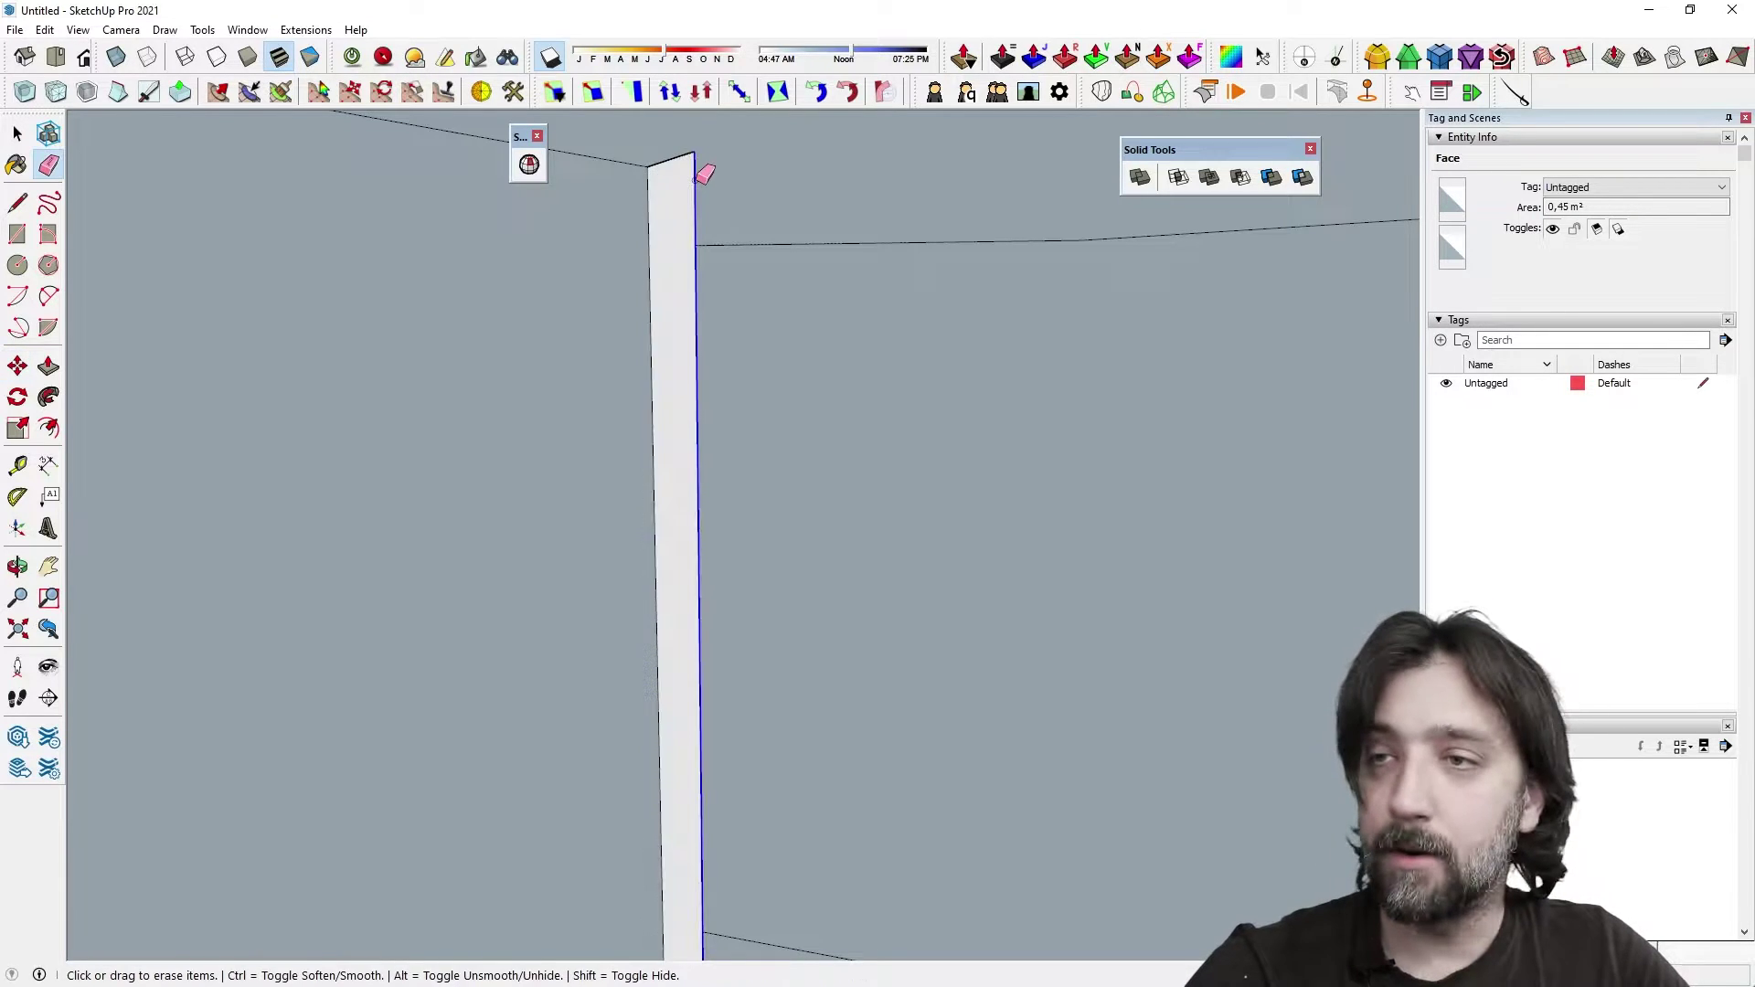
left_click(690, 159)
left_click(690, 187)
left_click(680, 170)
Step: Erase the two short leftover edges at the lower end of the same inner corner
middle_click_drag(652, 247, 603, 45, "shift")
mouse_move(590, 622)
middle_mouse_down("shift")
mouse_move(581, 607)
mouse_move(639, 725)
mouse_move(651, 265)
middle_mouse_up("shift")
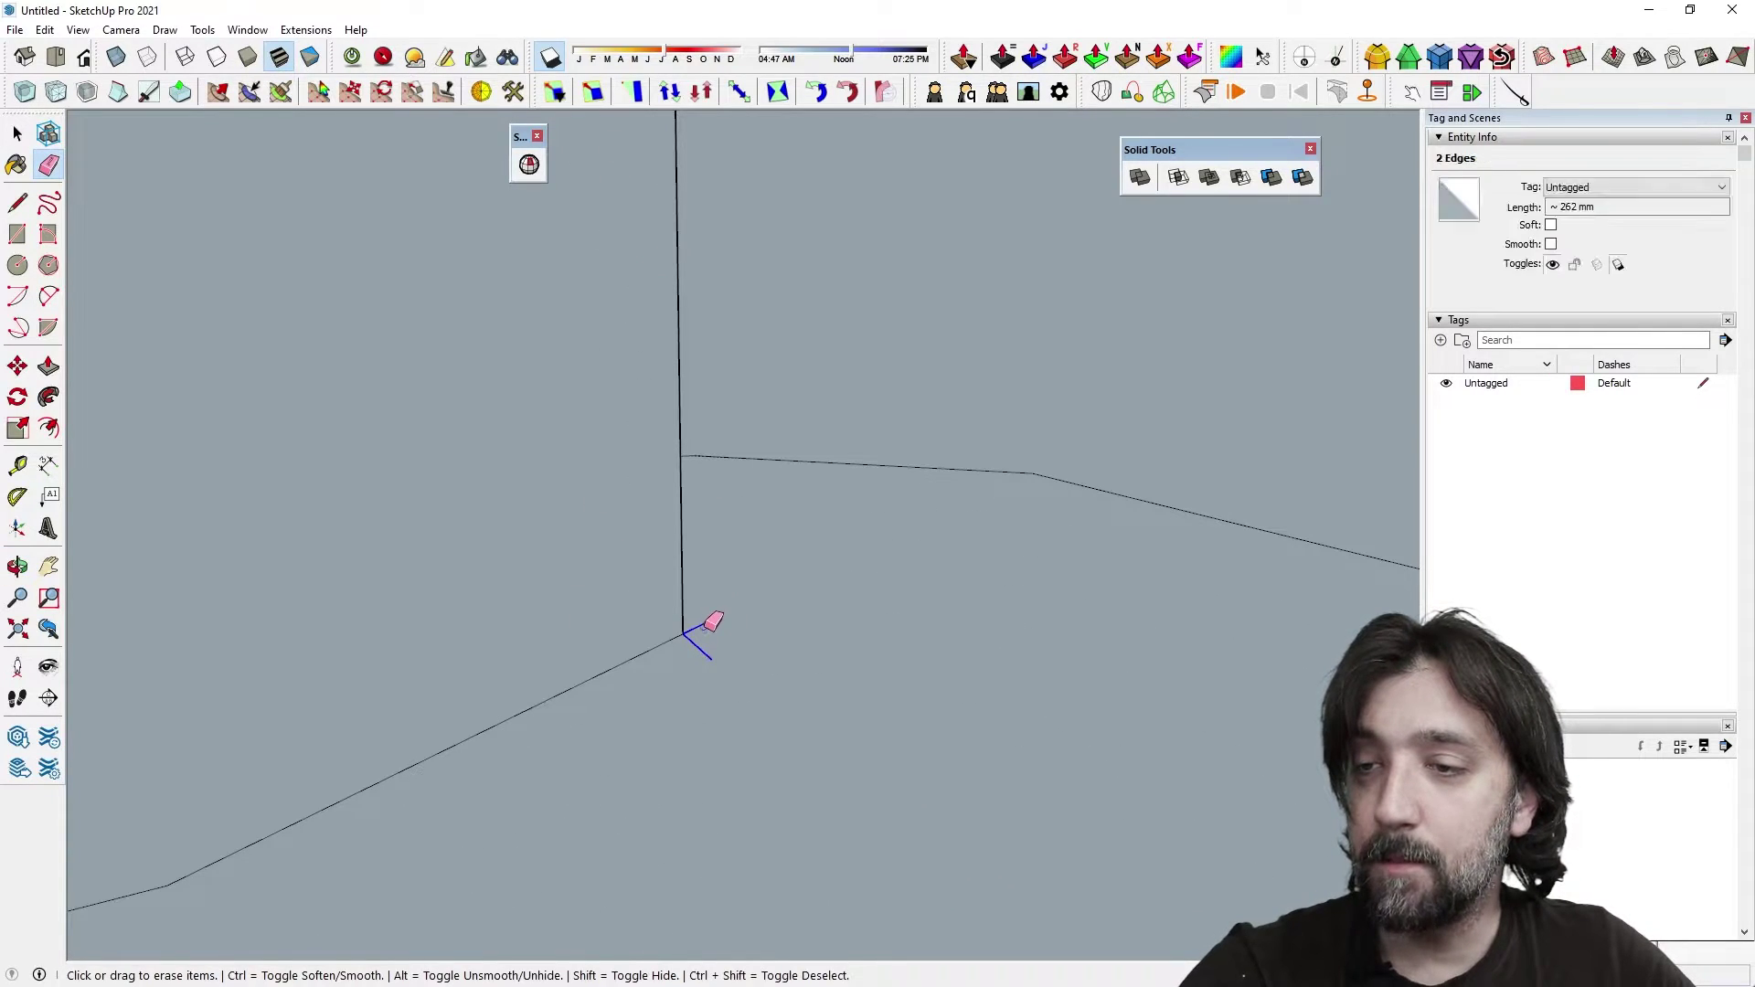
left_click(702, 643)
Step: Rerun Solid Inspector² on the irregular group and examine the marked internal faces up close and from above
left_click(529, 166)
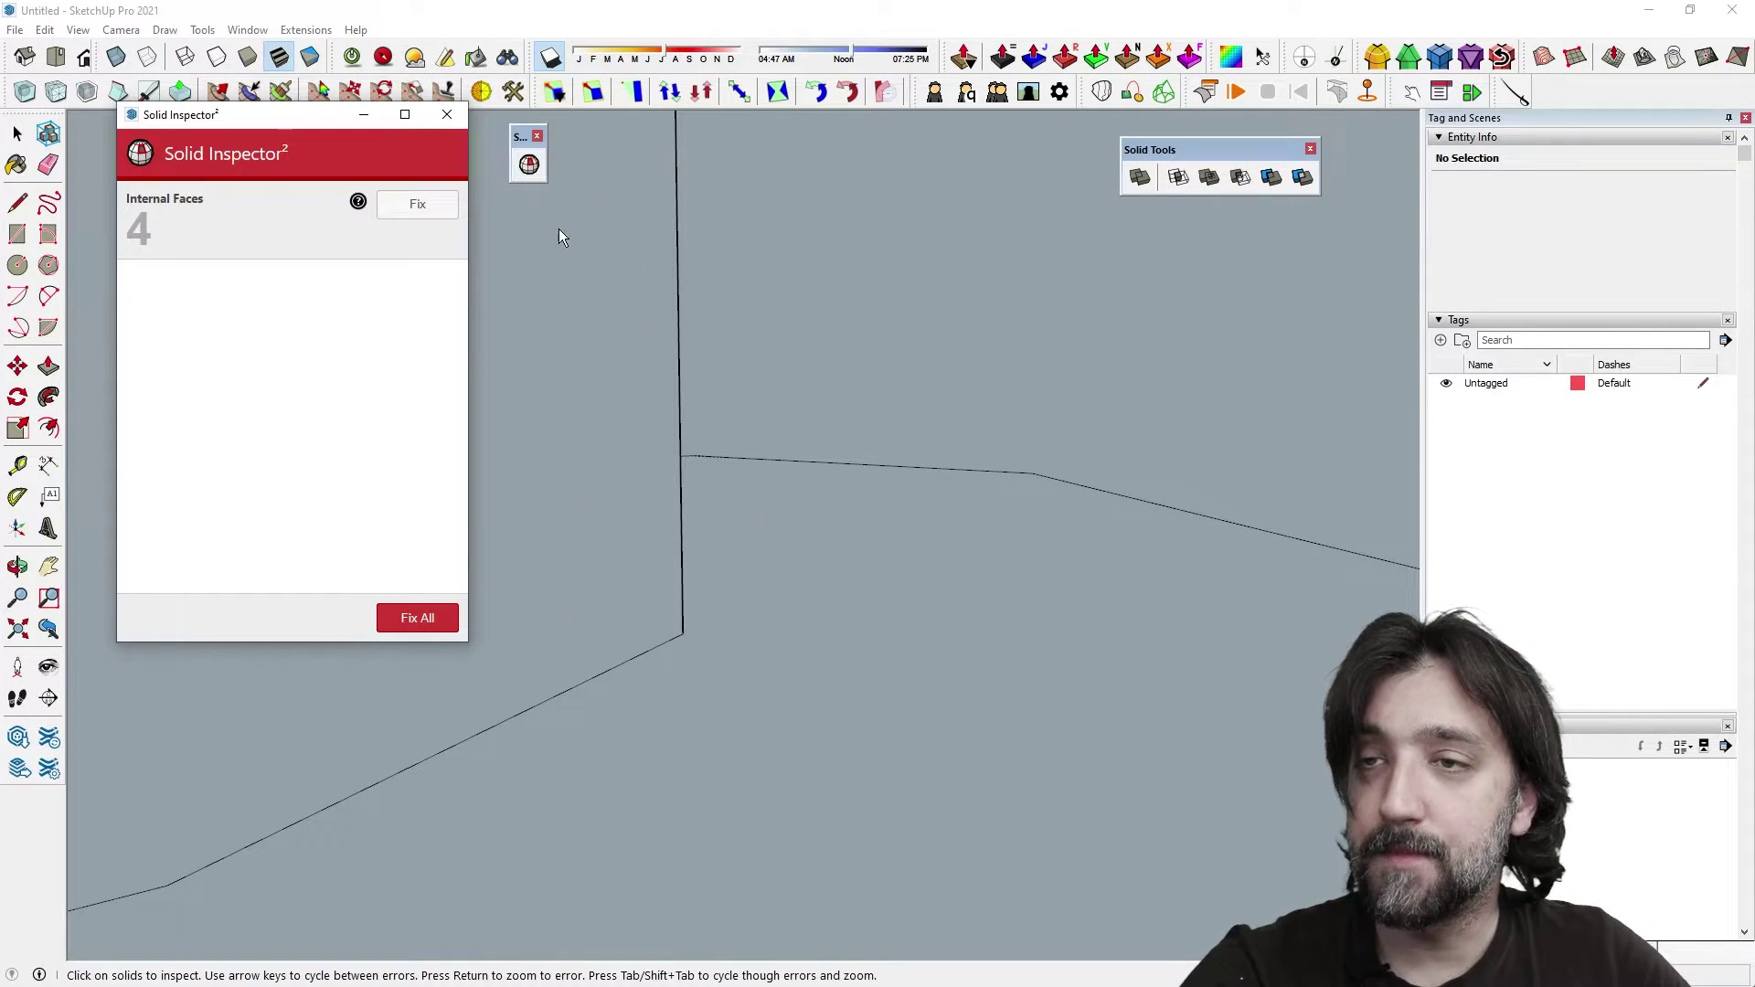
left_click(567, 276)
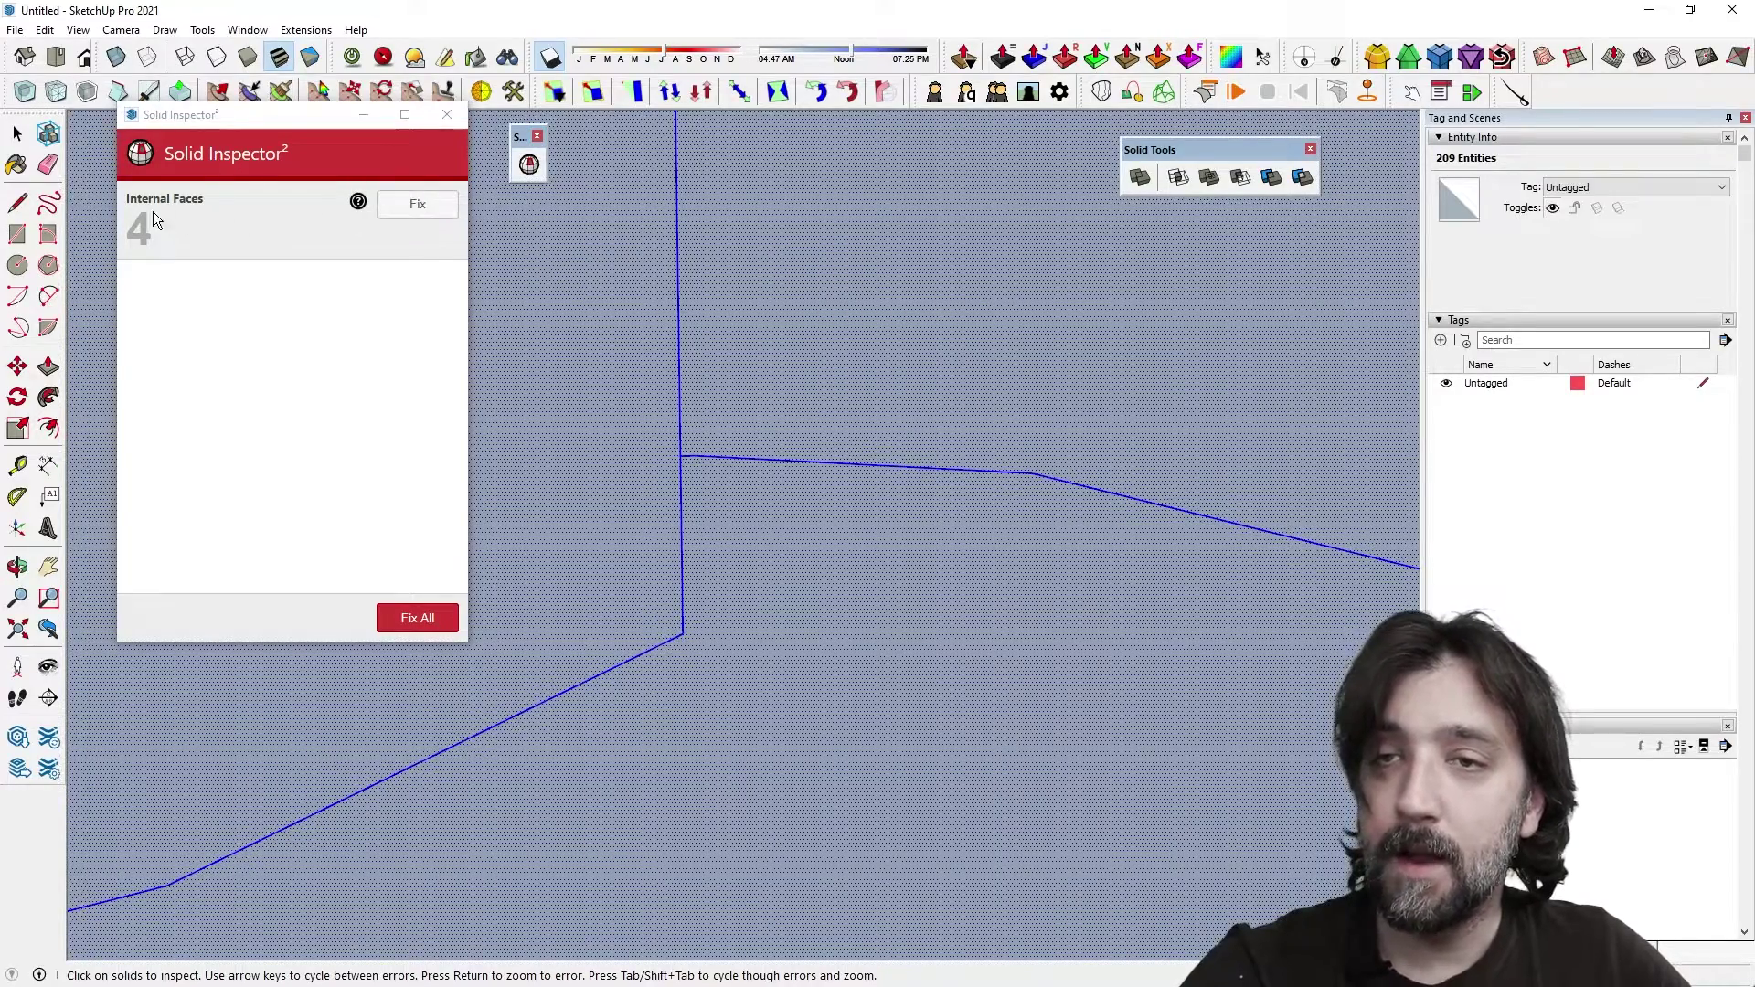
scroll(690, 409, "down", 5)
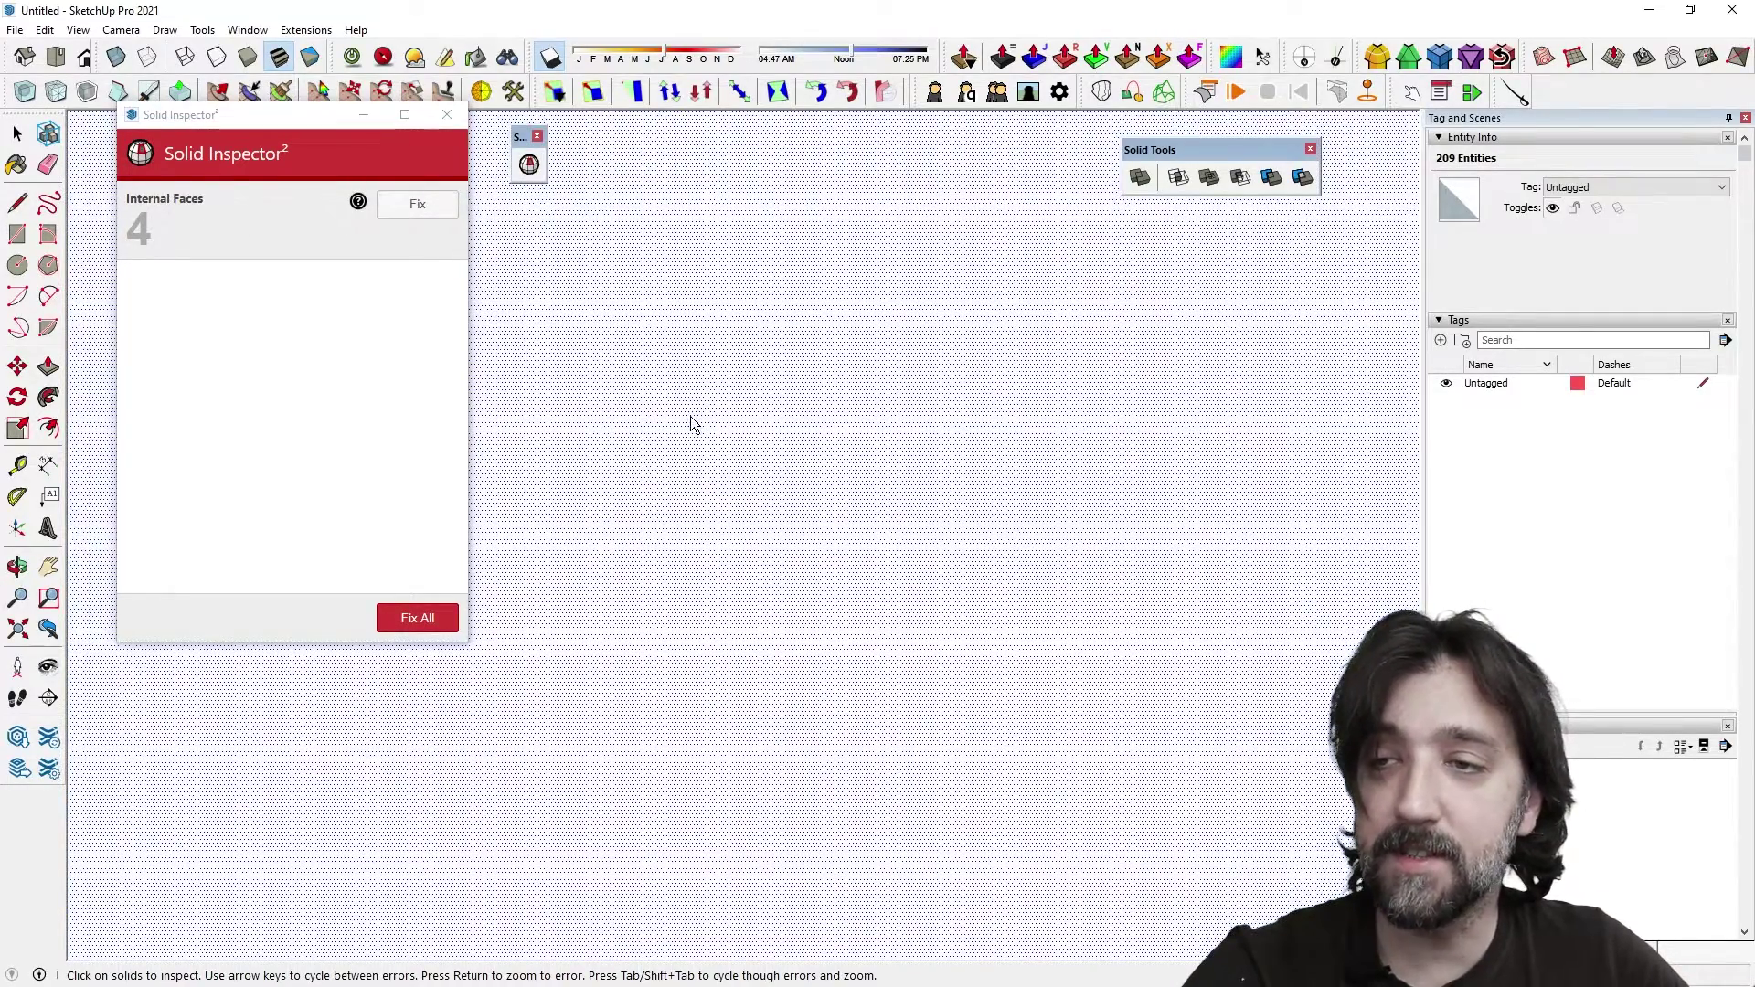
scroll(693, 400, "down", 5)
middle_click_drag(680, 370, 830, 564)
key("Tab")
scroll(756, 485, "up", 3)
middle_click_drag(755, 485, 886, 235)
scroll(721, 419, "up", 3)
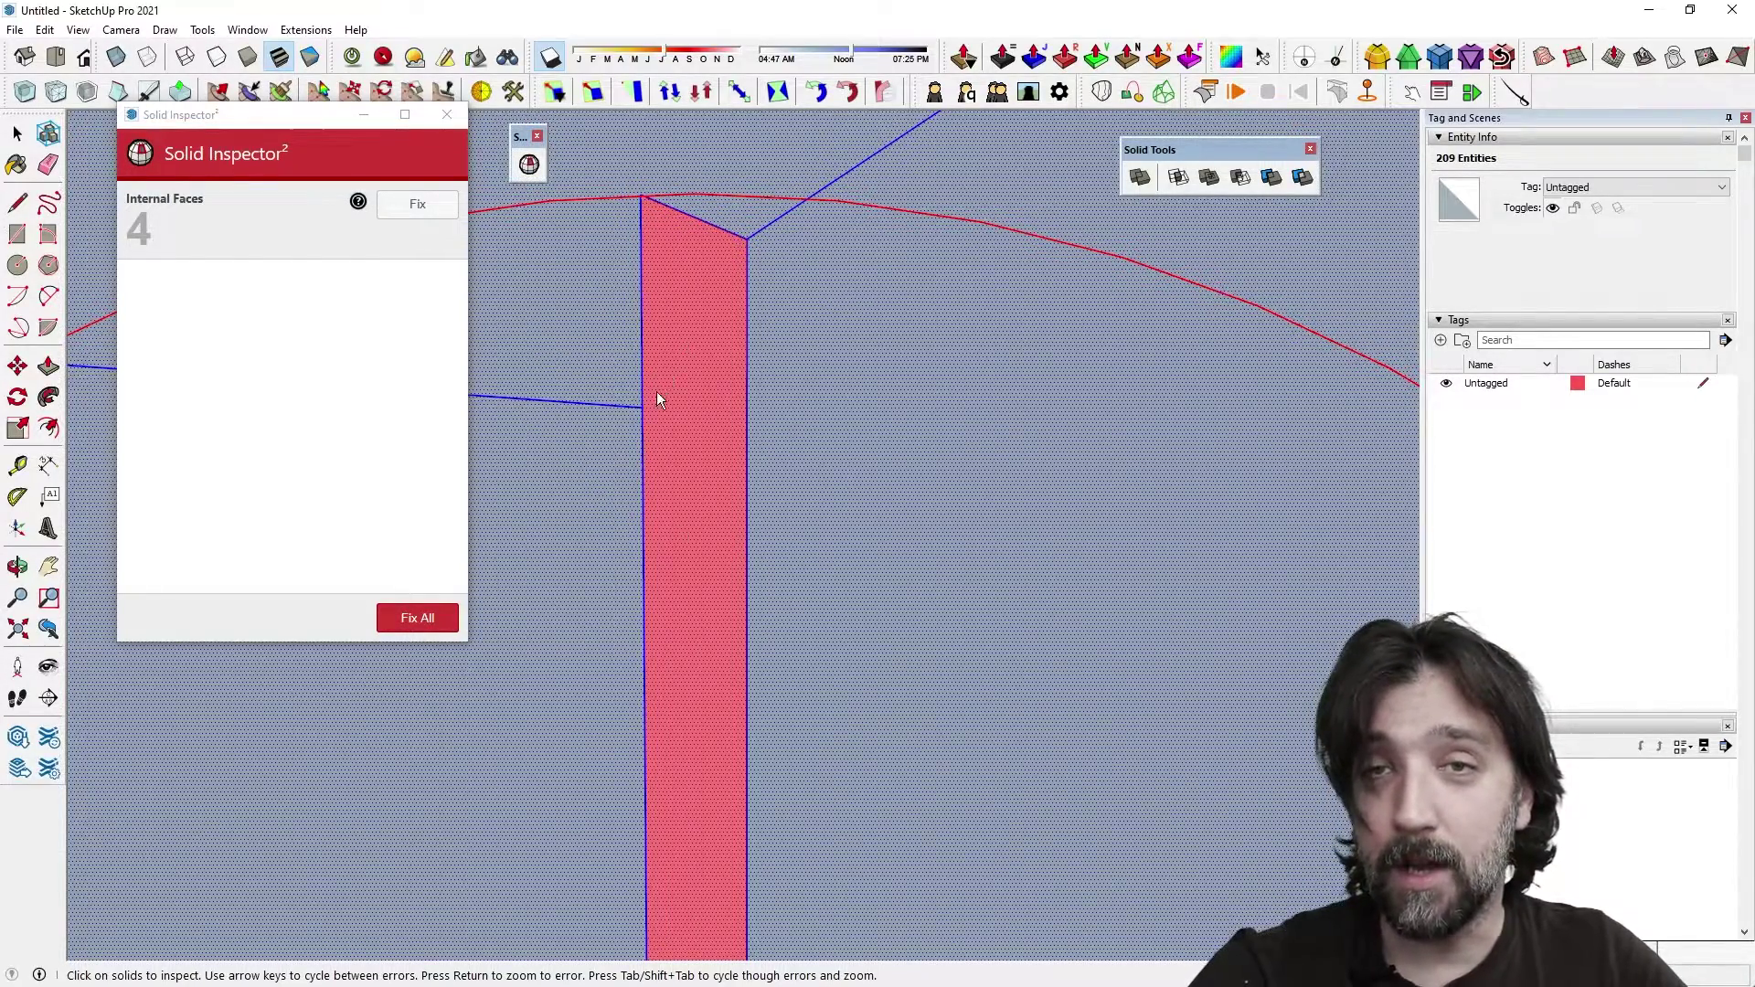
middle_click_drag(655, 400, 568, 811)
scroll(570, 809, "down", 10)
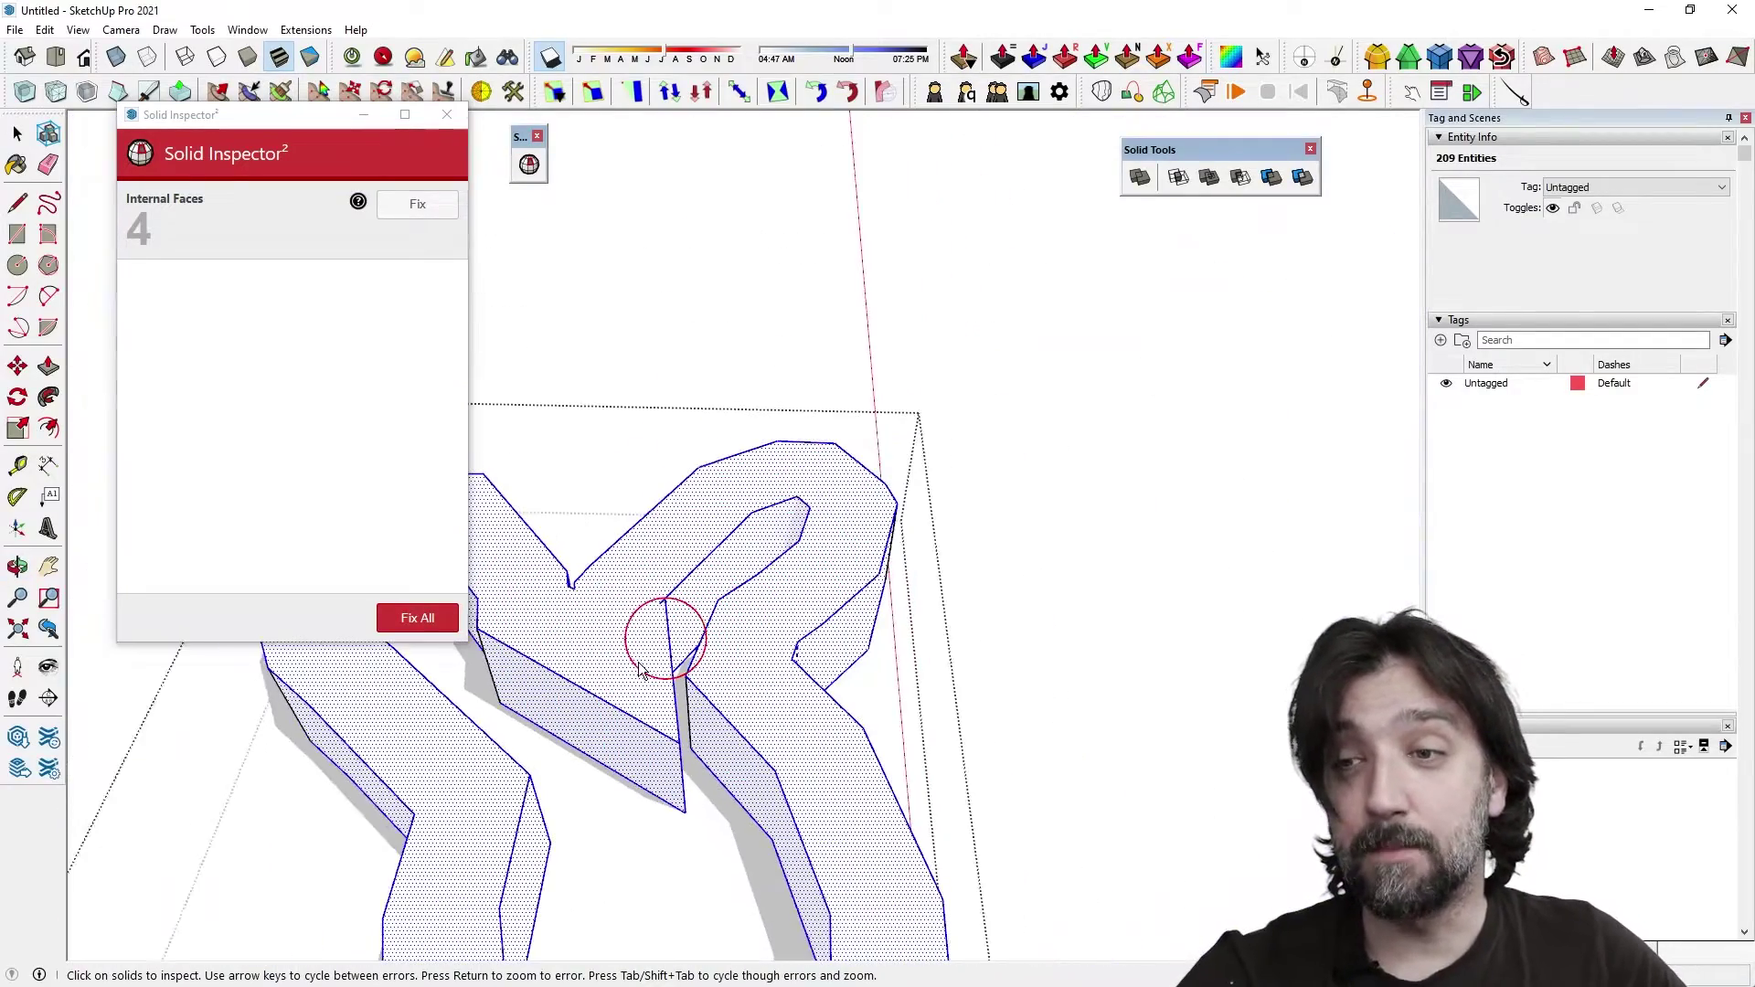
middle_click_drag(578, 708, 766, 503)
scroll(765, 500, "down", 3)
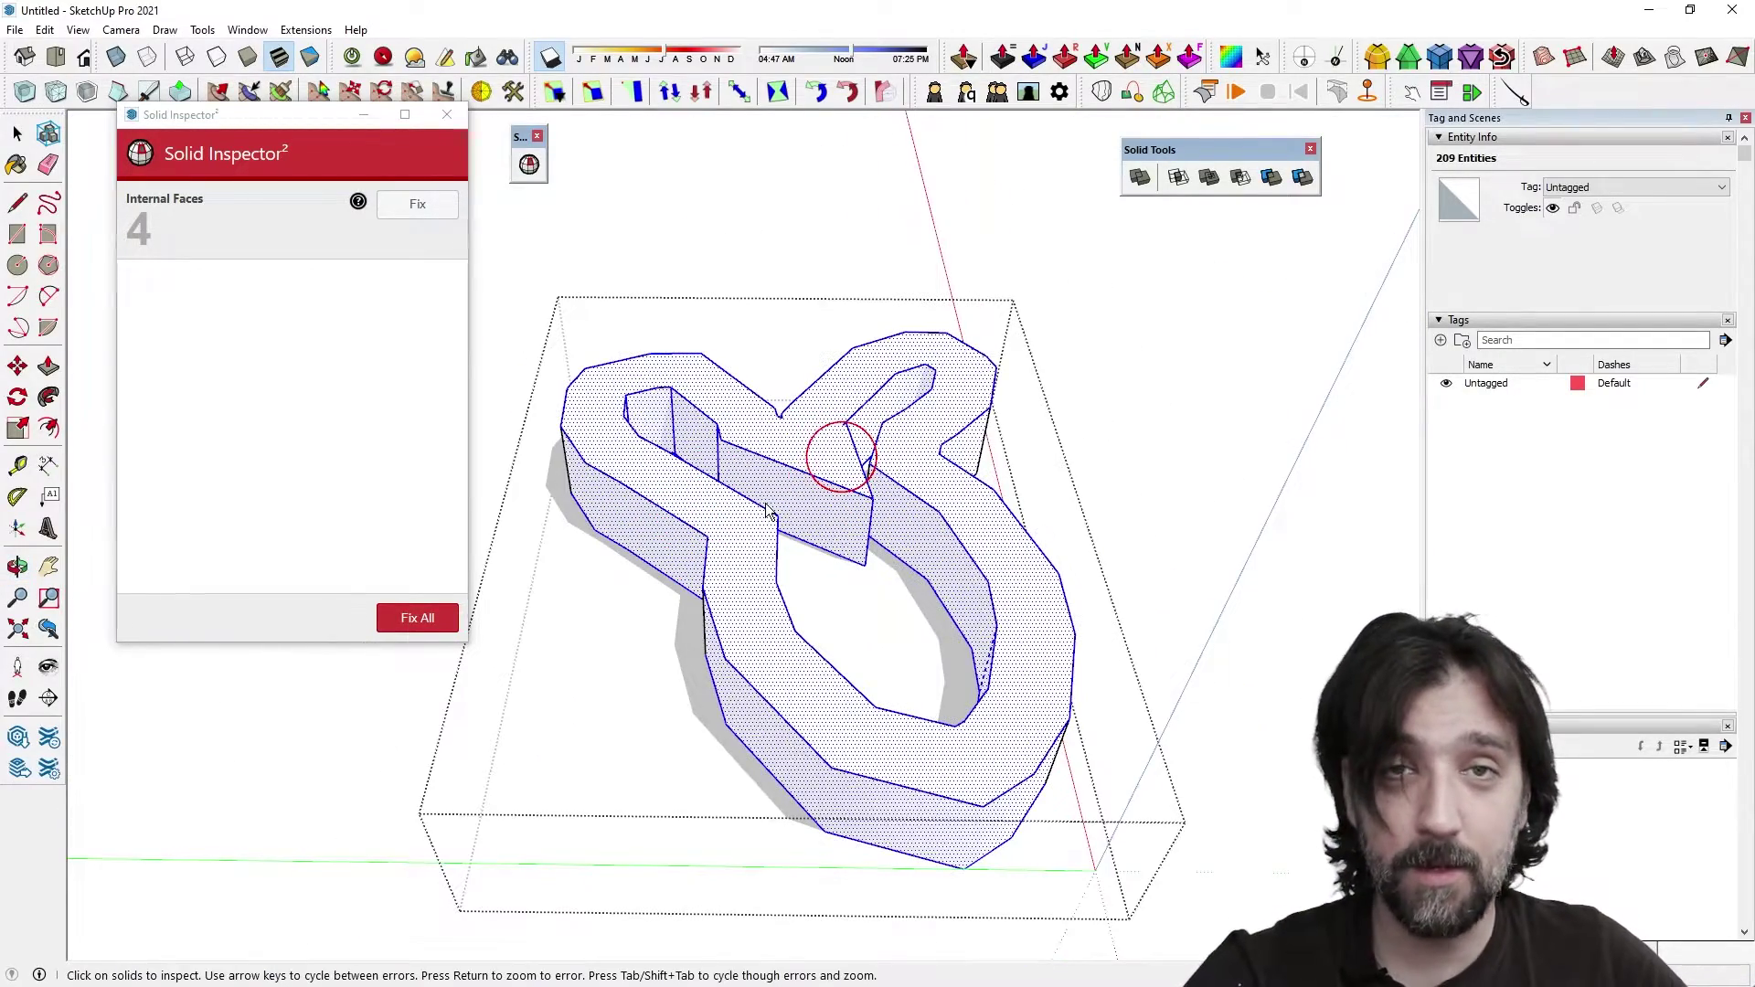
Step: Fix the reported internal faces, close Solid Inspector², and select the repaired group from outside its editing context
left_click(411, 208)
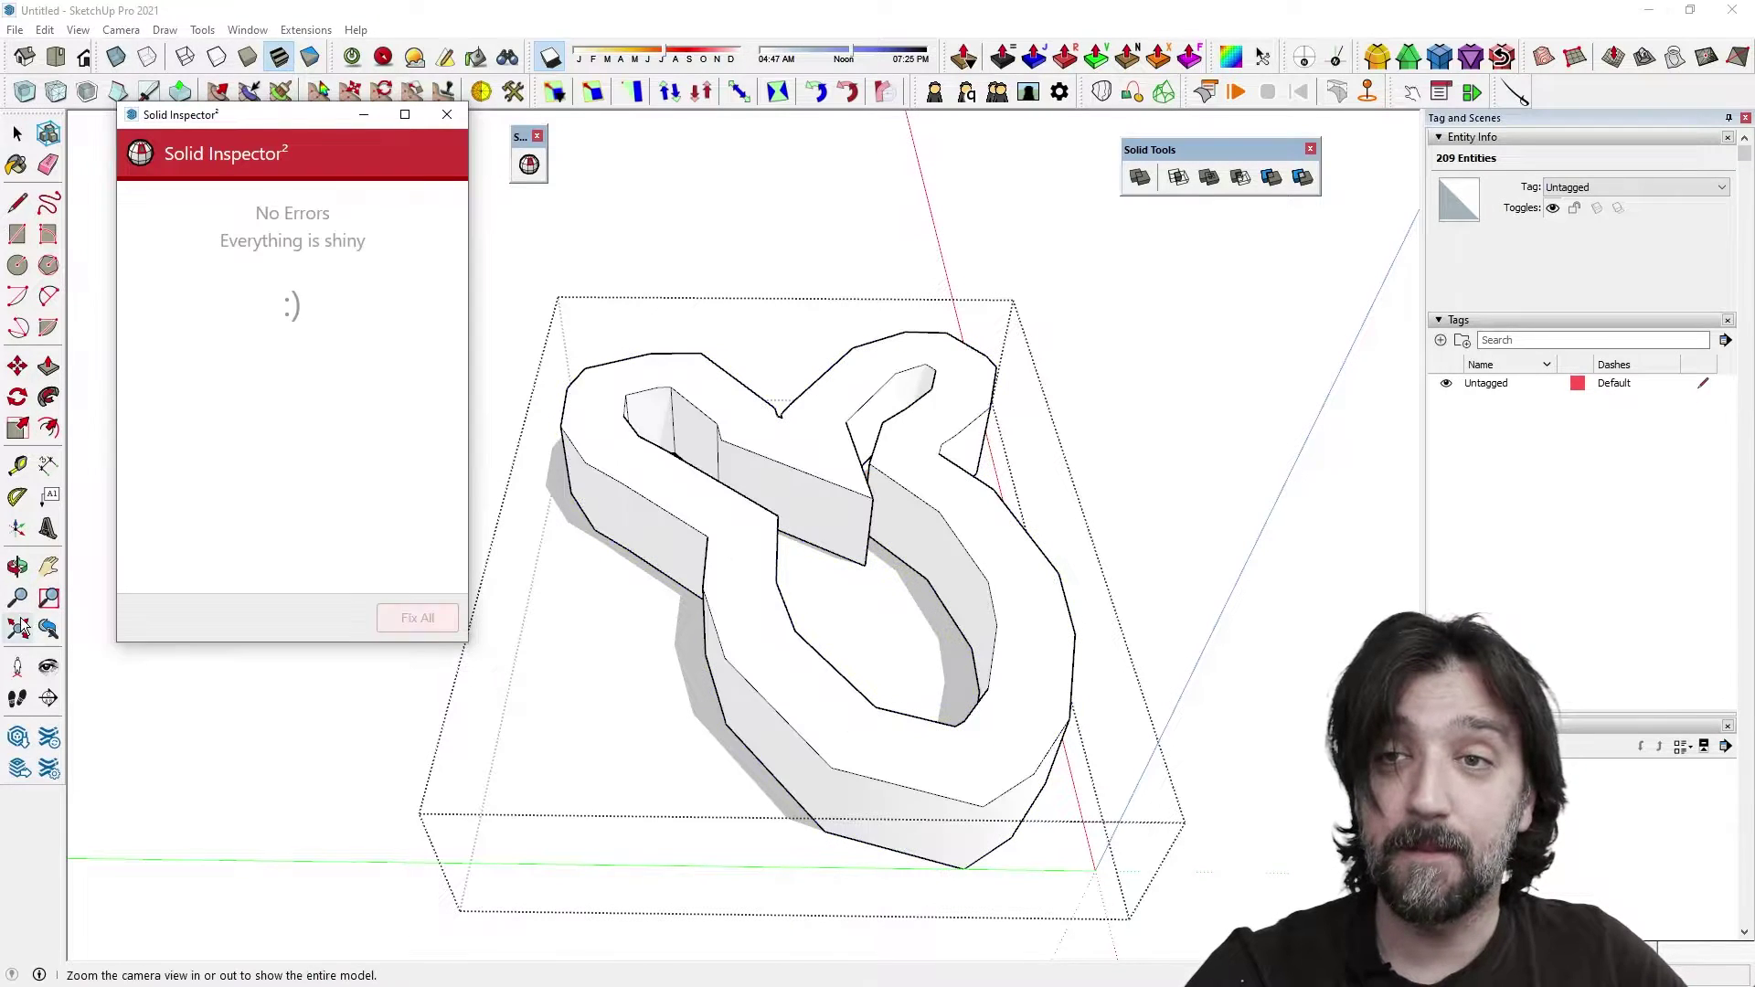
left_click(1121, 574)
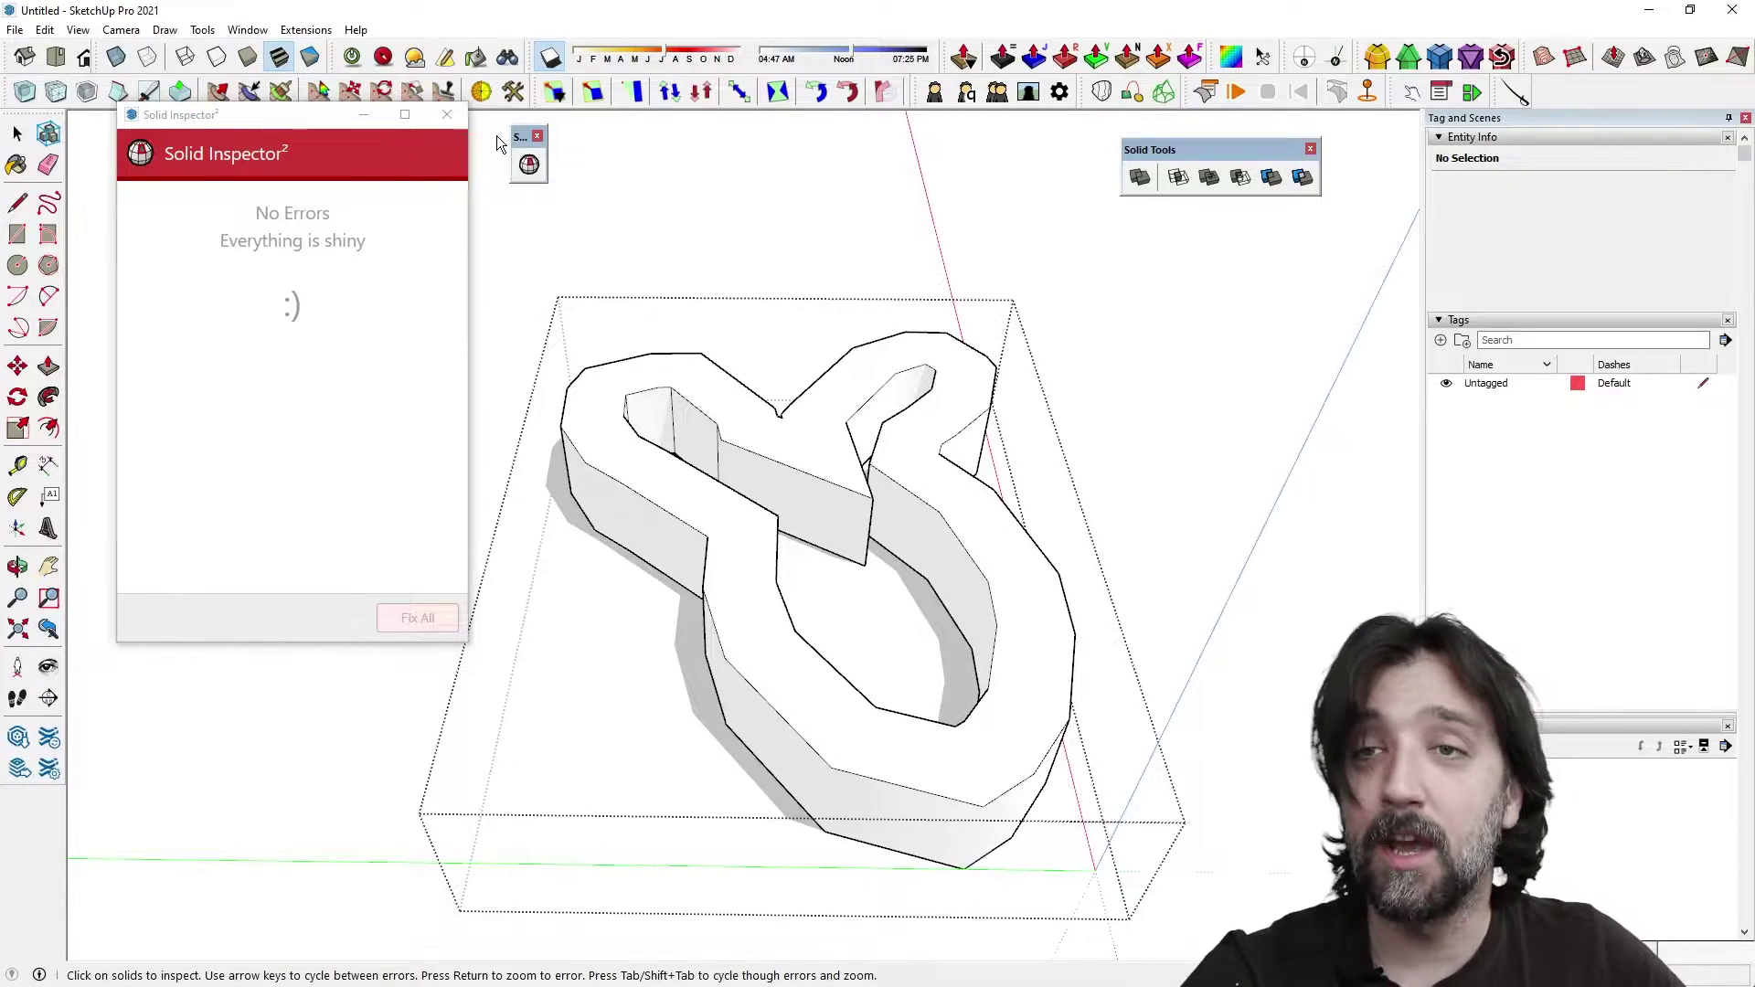
left_click(447, 114)
middle_click_drag(822, 566, 293, 539)
left_click(1164, 360)
middle_click_drag(1124, 375, 654, 425)
left_click(654, 362)
middle_click_drag(654, 362, 541, 460)
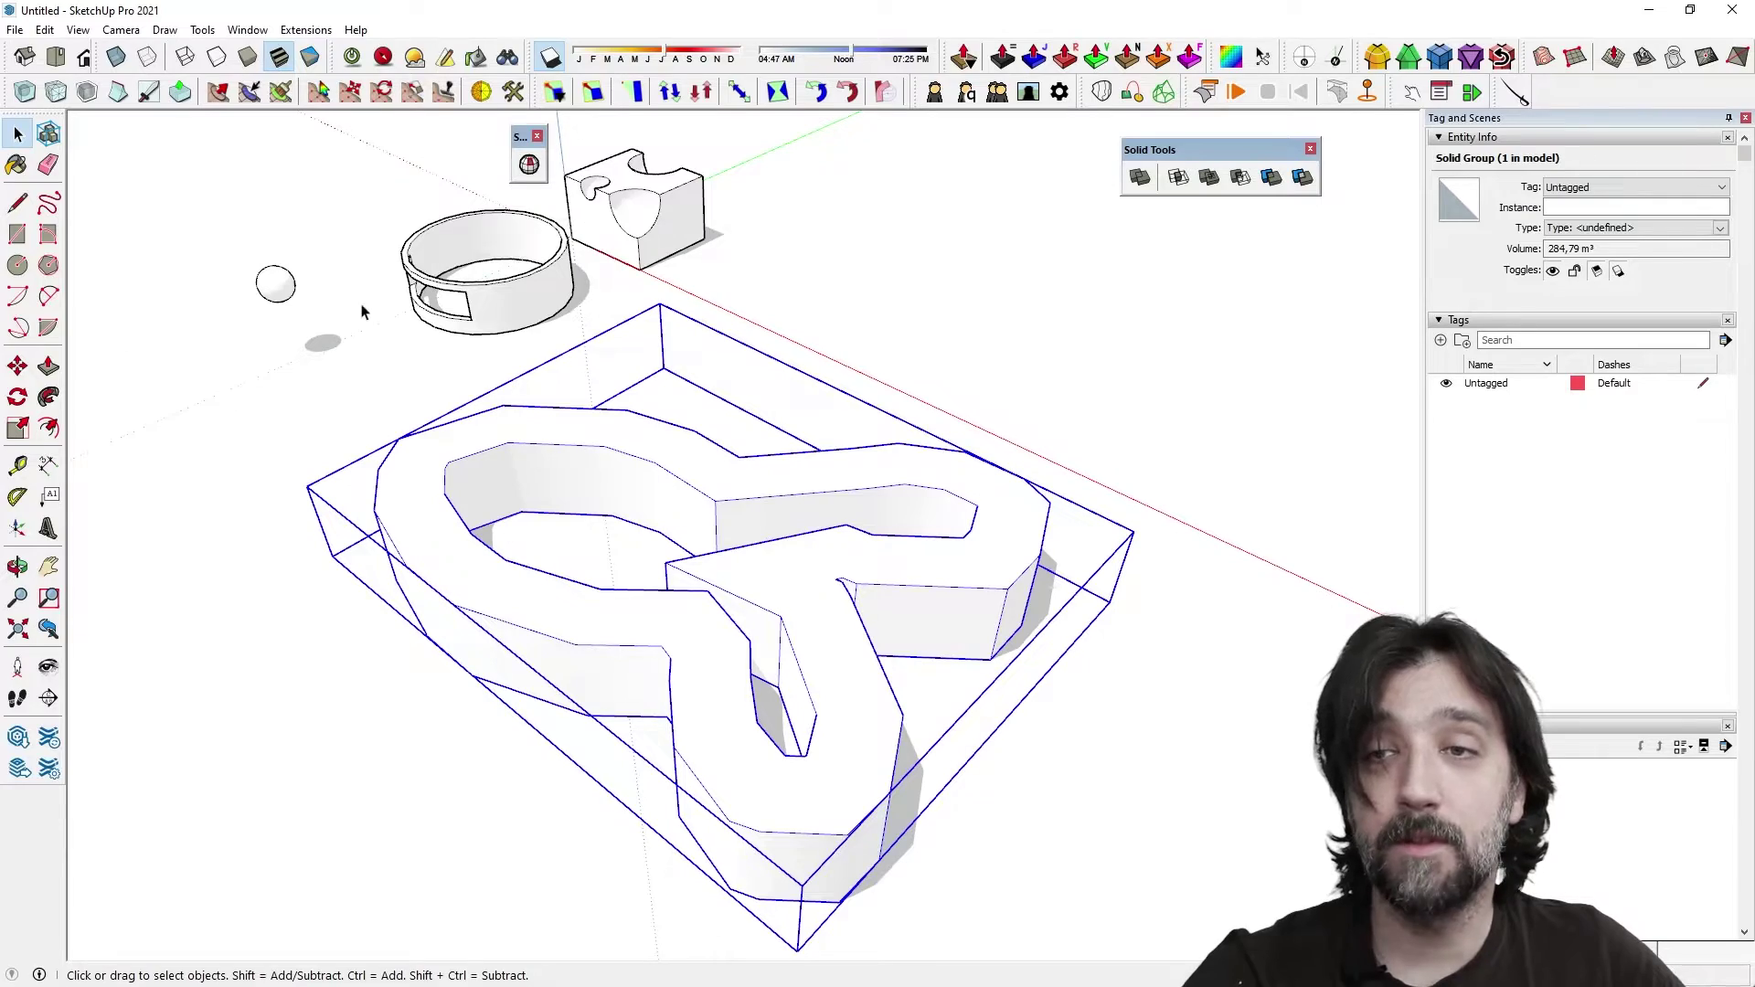
Step: Move the small sphere onto the irregular solid's inner wall edge and trim the solid with it
left_click(269, 293)
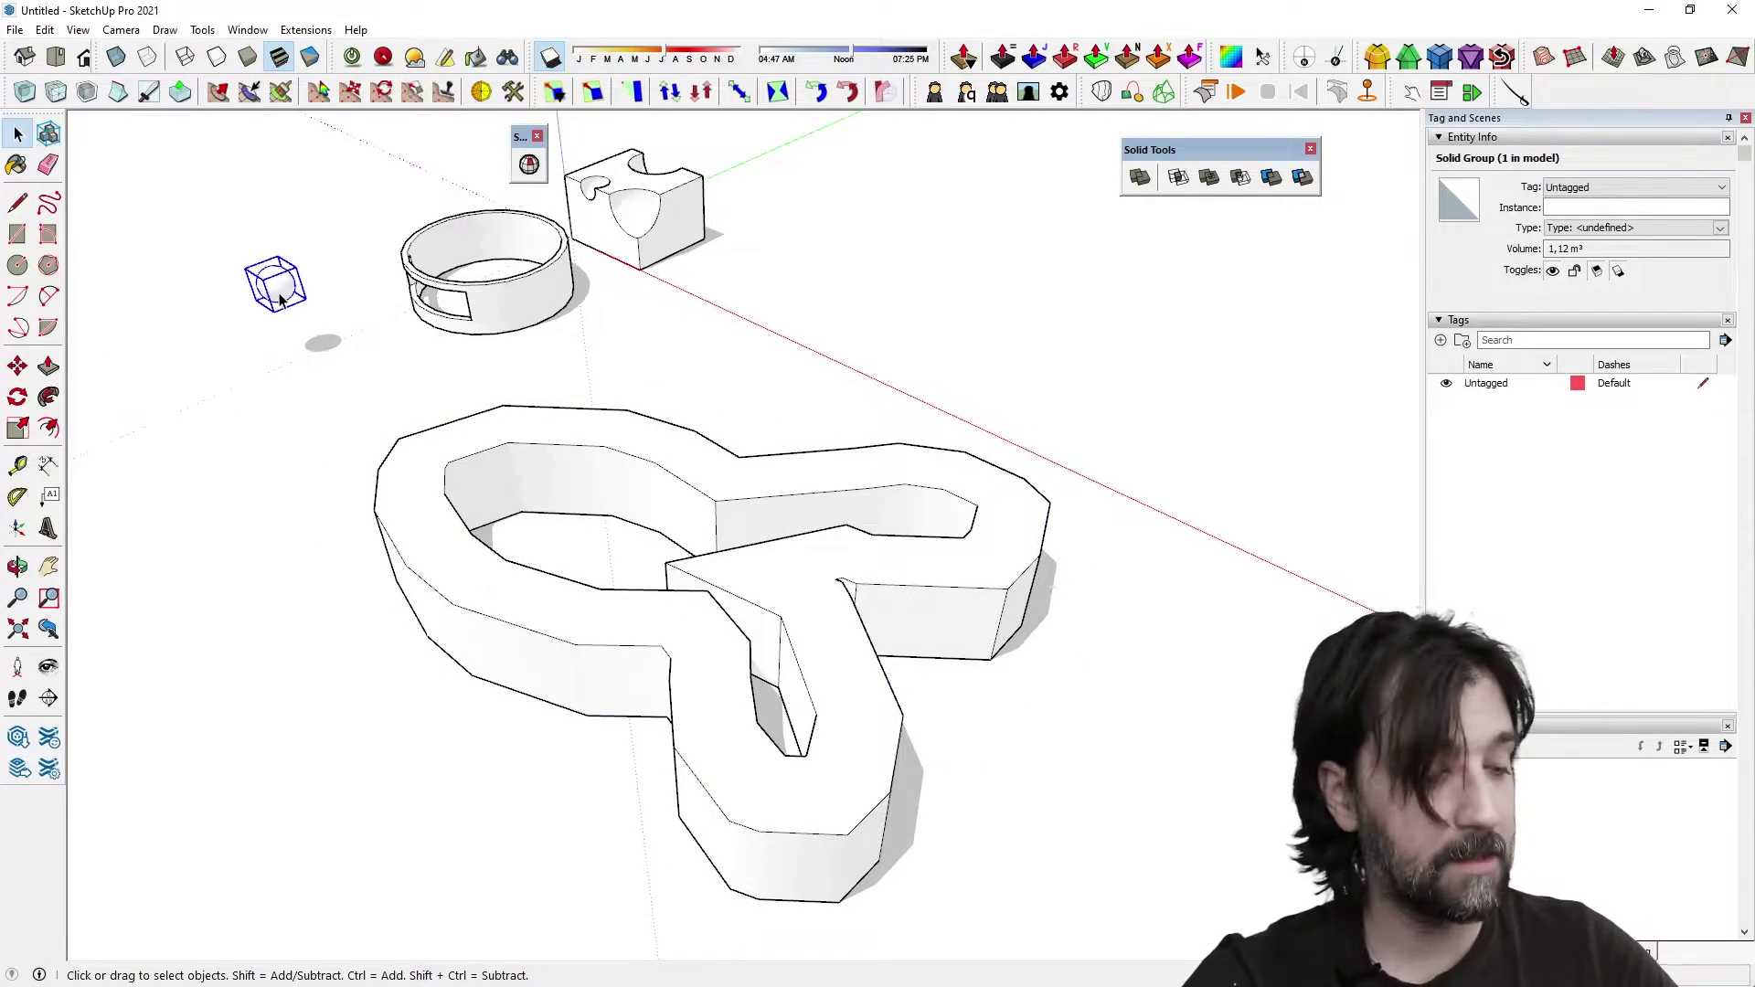
key("m")
left_click(280, 299)
left_click(699, 498)
scroll(745, 489, "up", 4)
key("space")
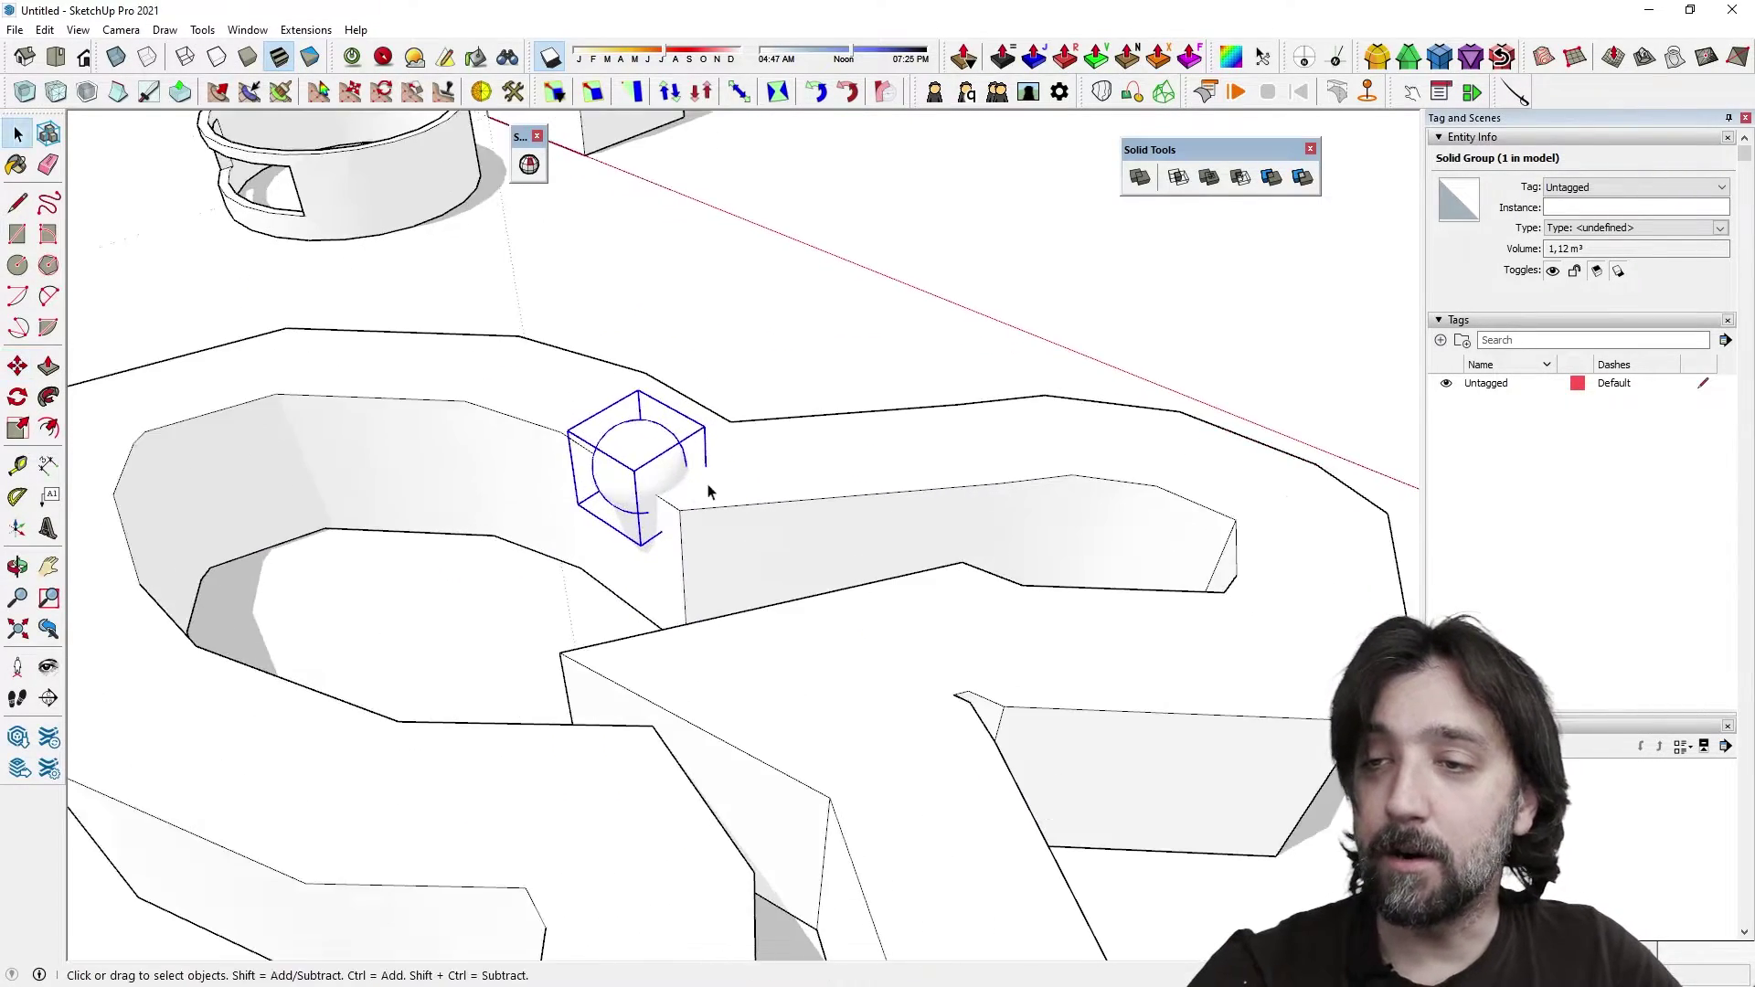
middle_click_drag(706, 492, 589, 412)
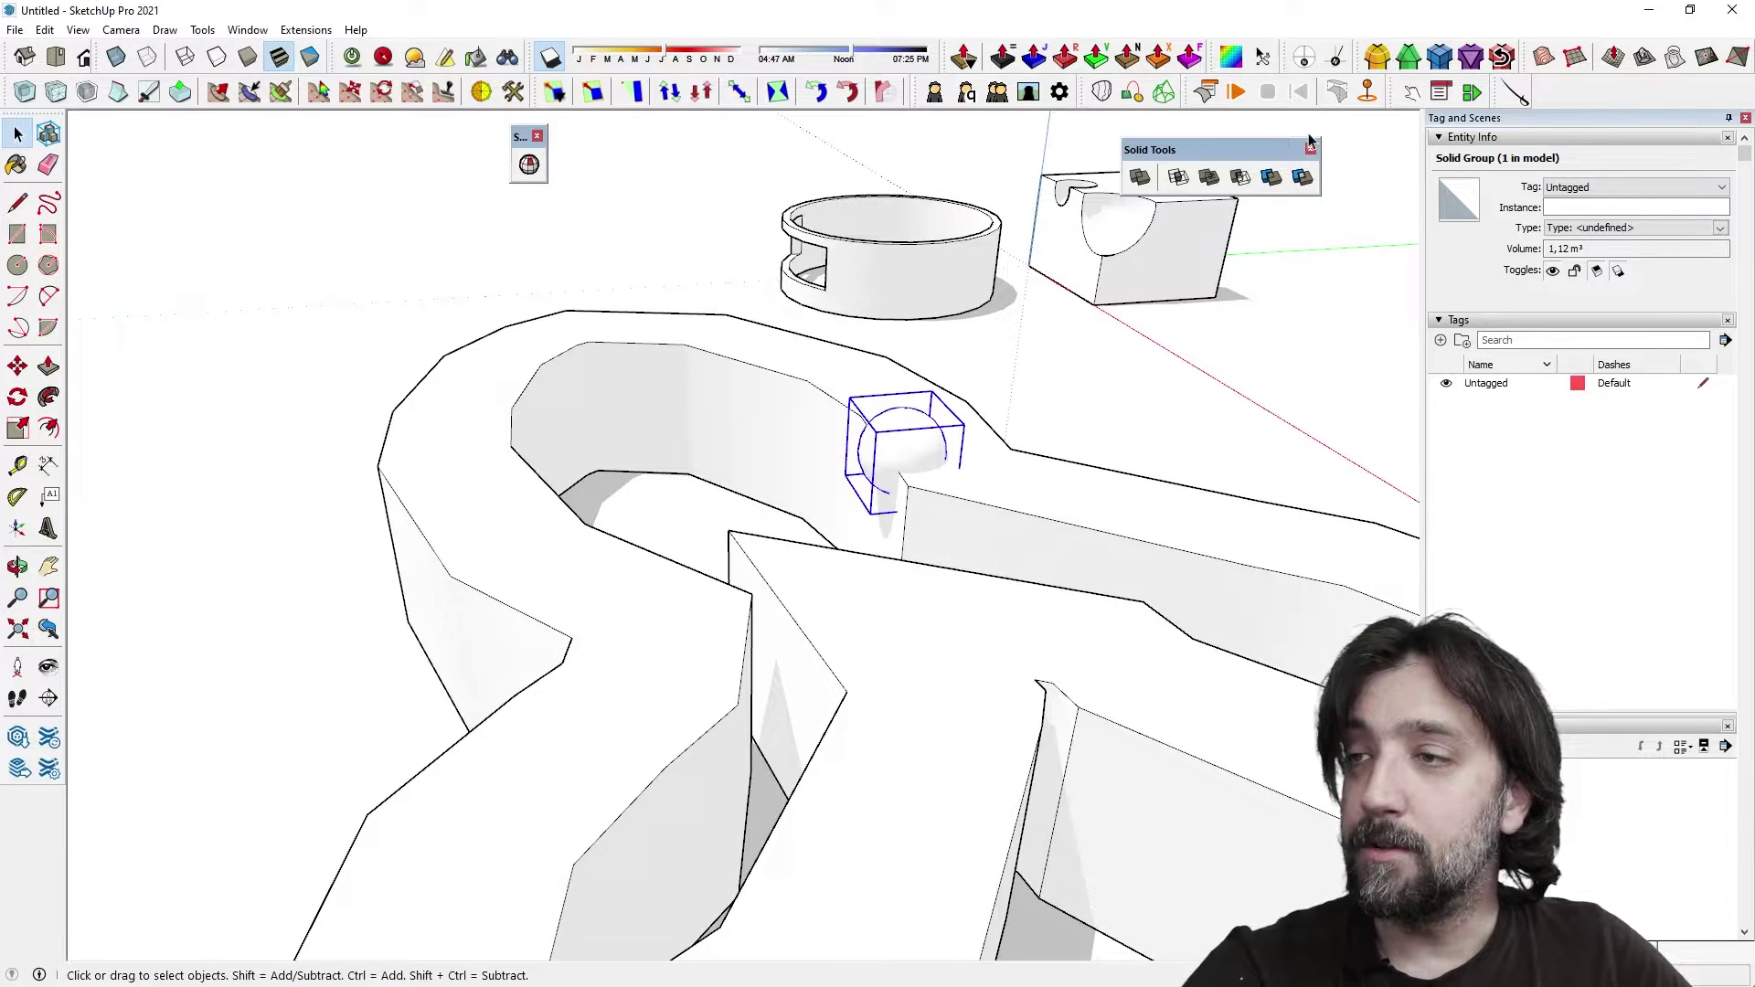
left_click(1271, 177)
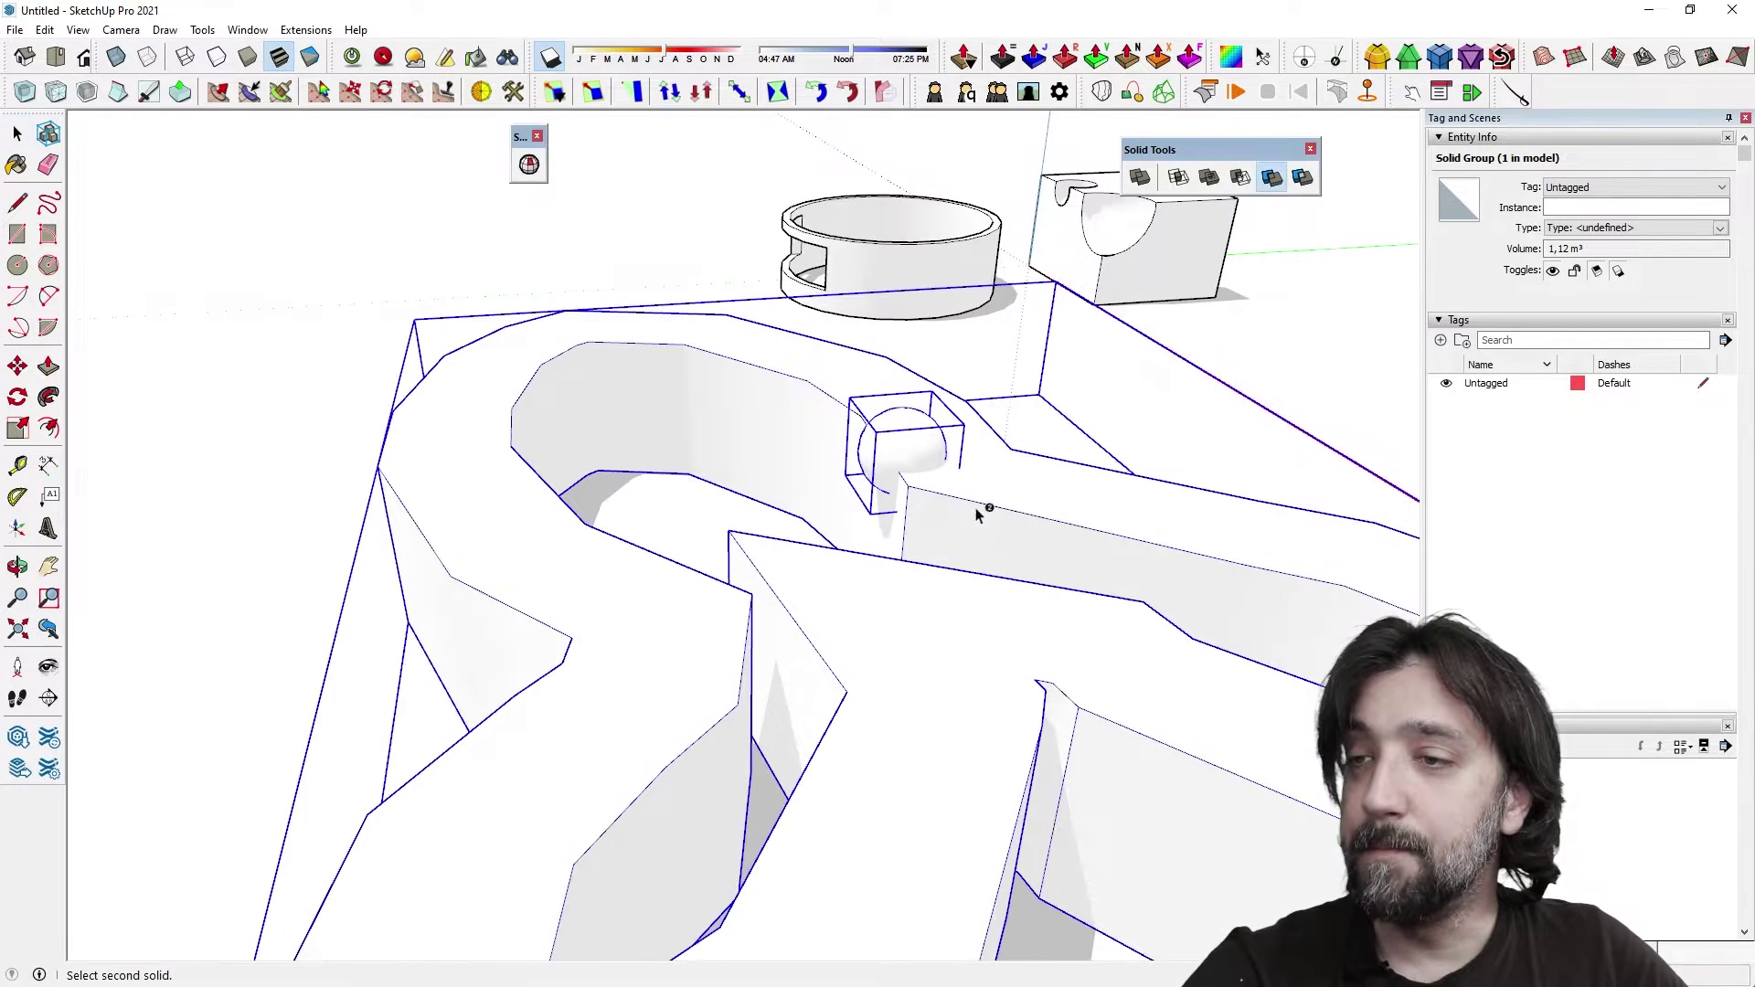
left_click(902, 472)
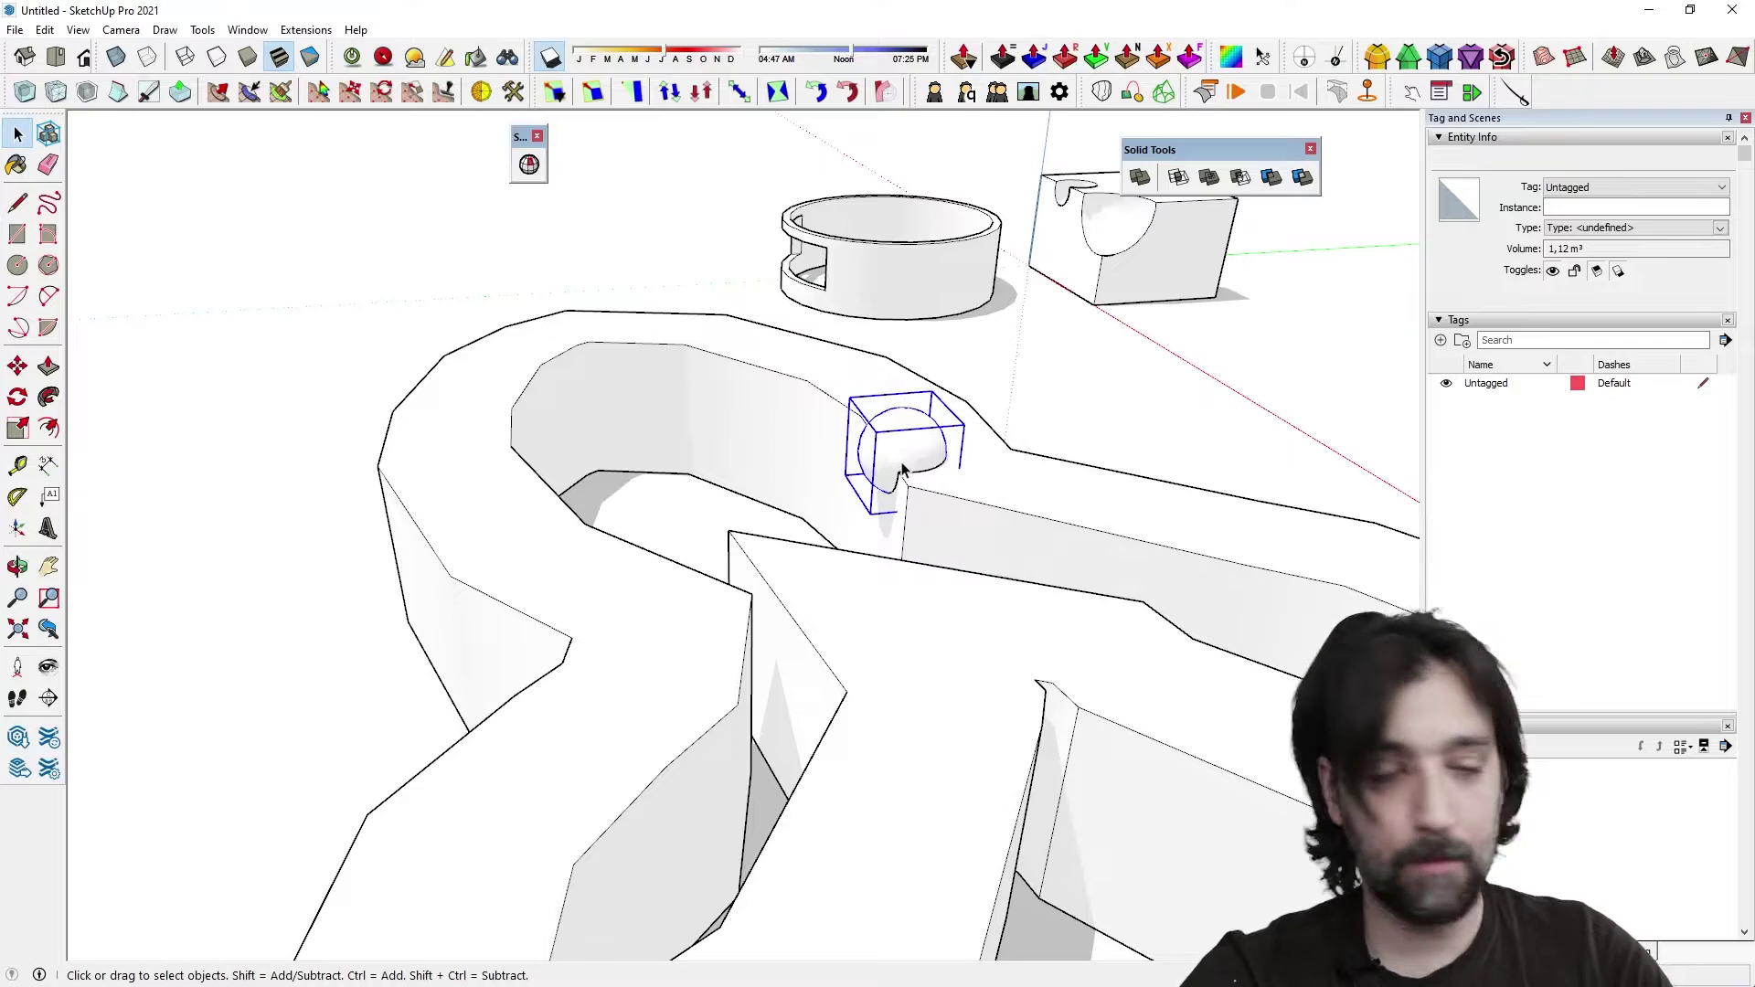
Step: Move the sphere to the rounded end of the large opening and trim the irregular solid with it again
key("m")
left_click(902, 473)
left_click(522, 436)
key("space")
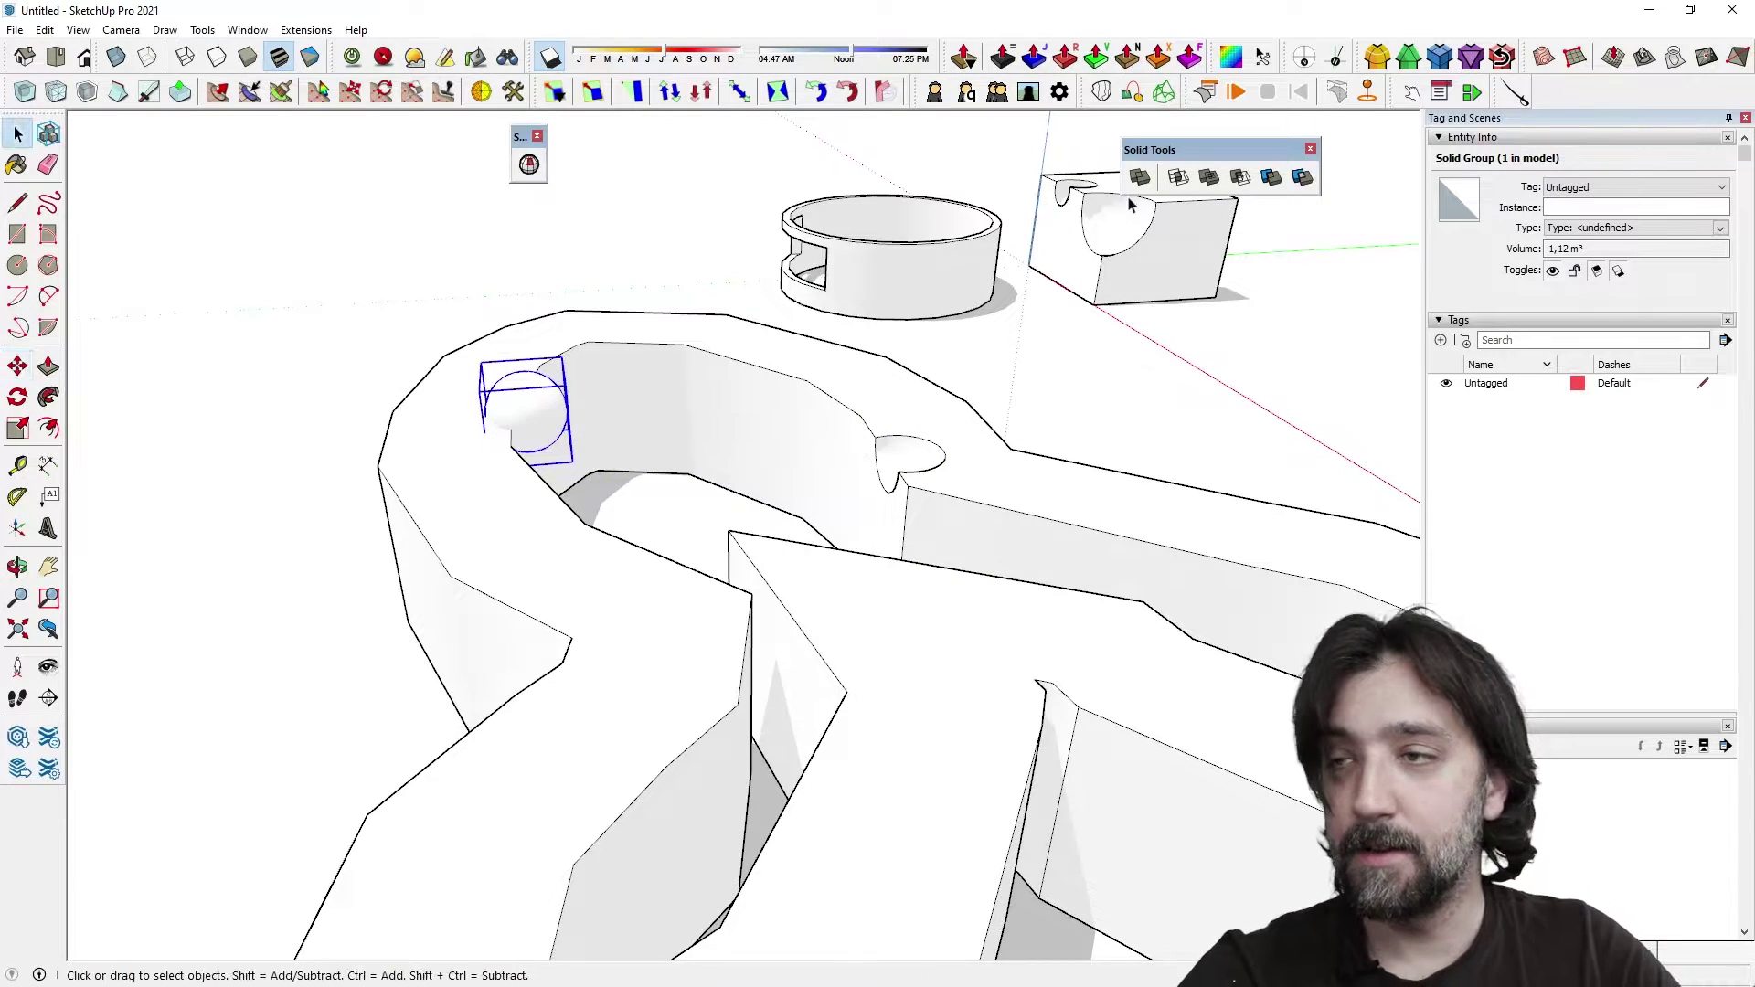
left_click(1271, 178)
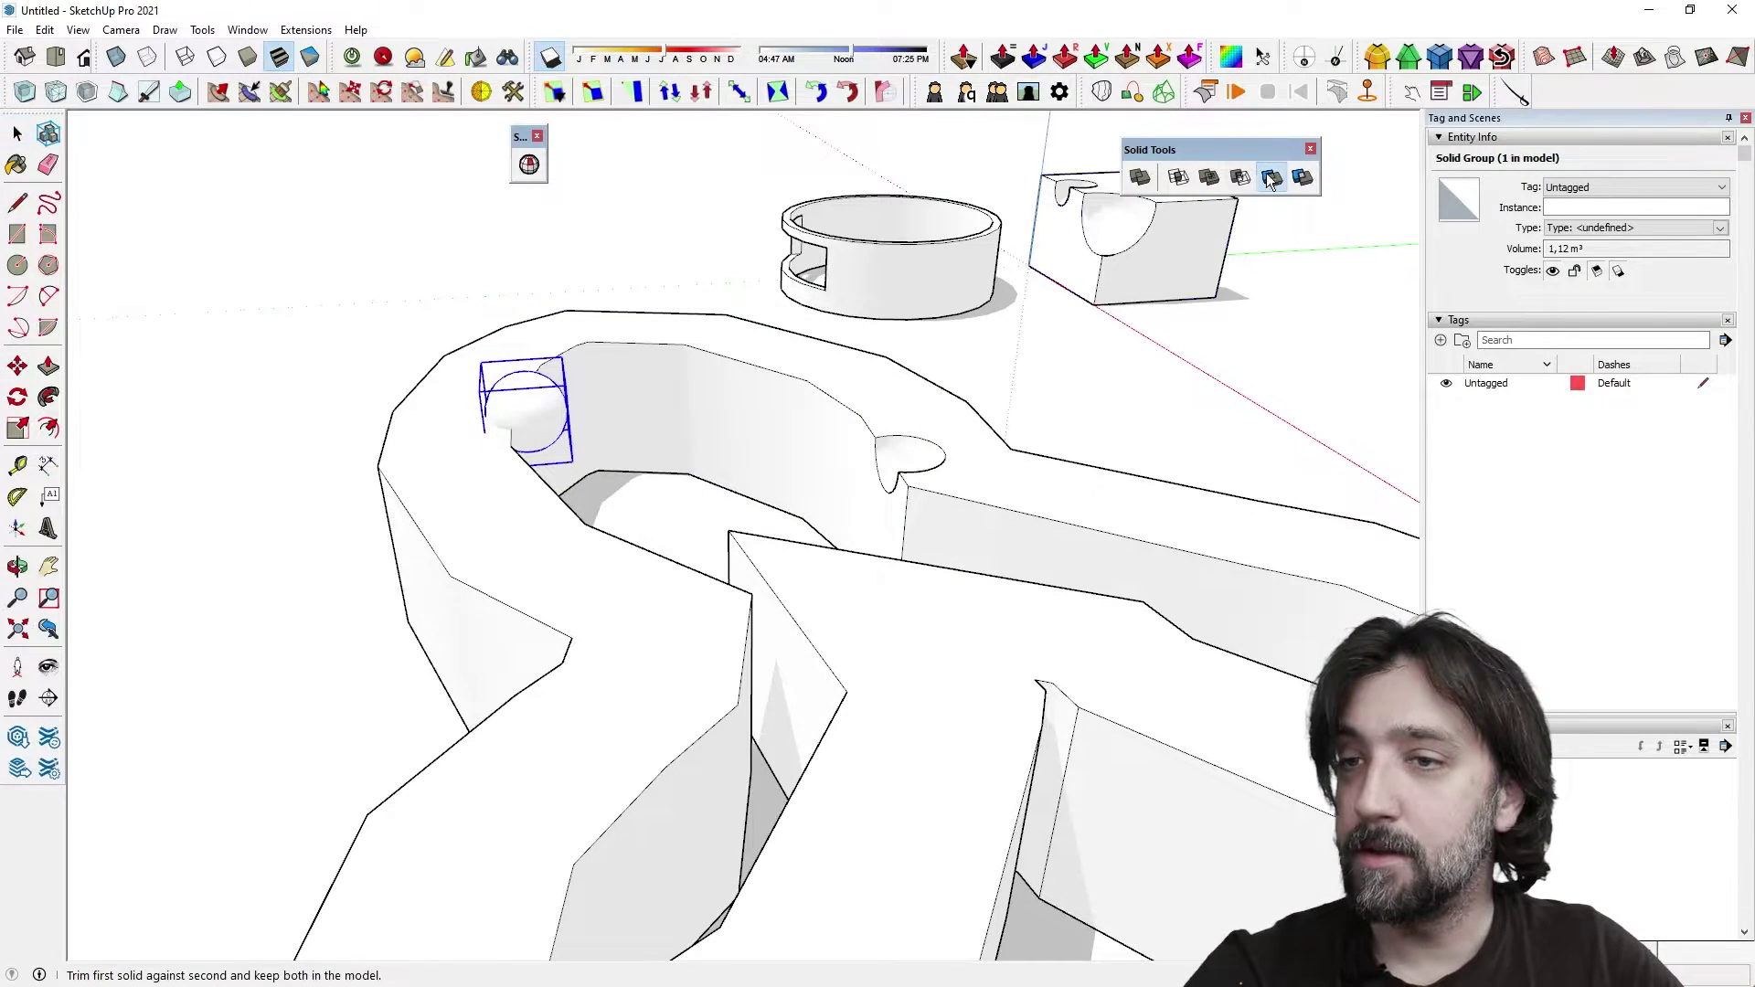
left_click(502, 556)
Step: Move the sphere and the irregular solid together to a new spot in front of the ring
scroll(502, 556, "down", 2)
key("space")
key("m")
left_click(526, 464)
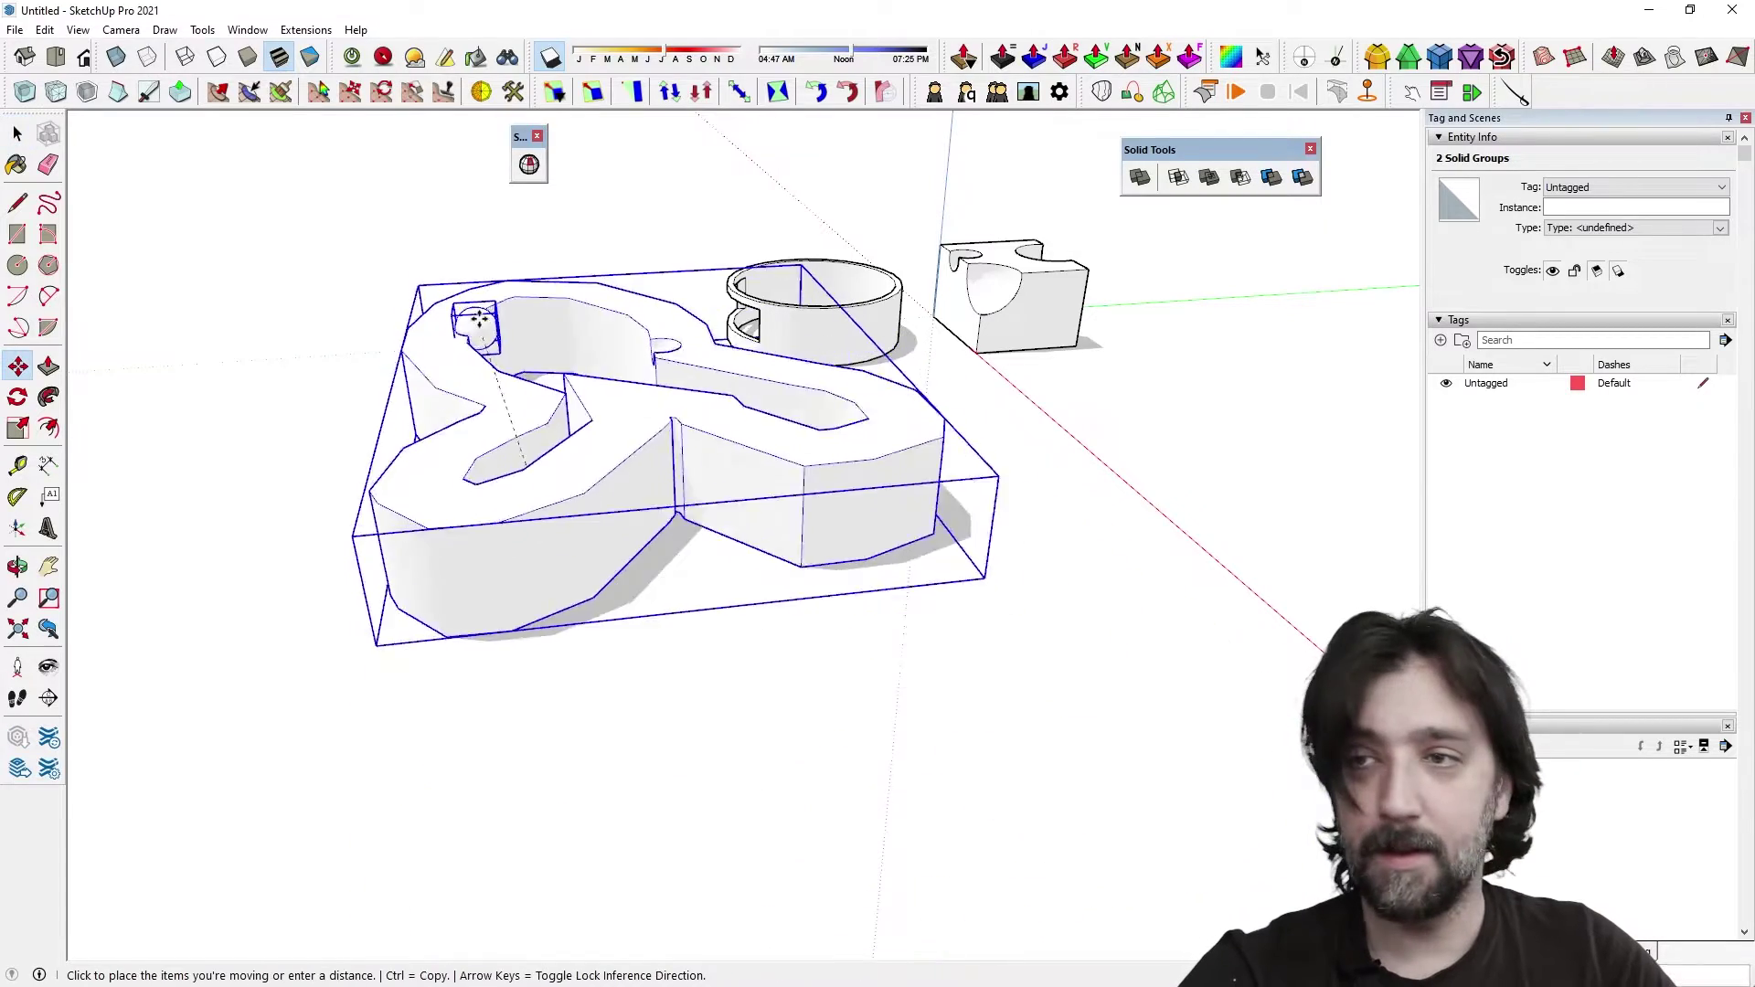
left_click(958, 418)
key("space")
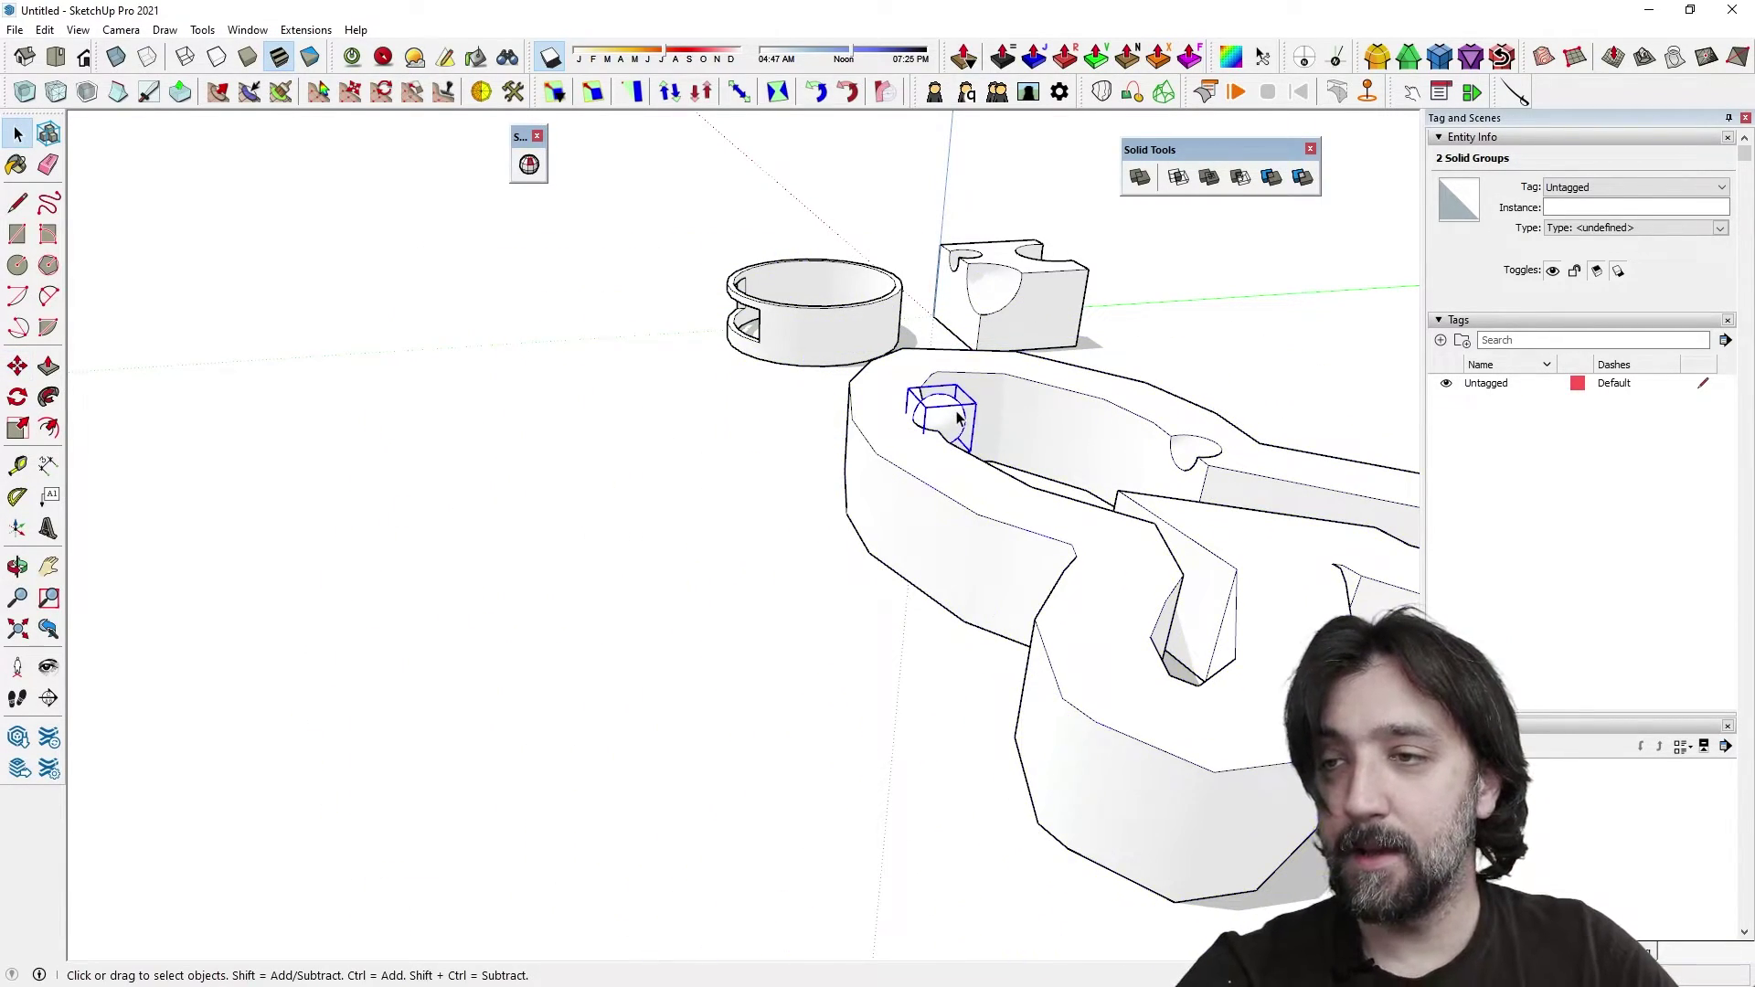
Step: Move only the sphere off the irregular solid to the empty area beside it
left_click(957, 417)
key("m")
left_click(956, 418)
left_click(590, 357)
middle_click_drag(969, 484, 704, 648)
scroll(627, 505, "up", 3)
scroll(567, 514, "down", 4)
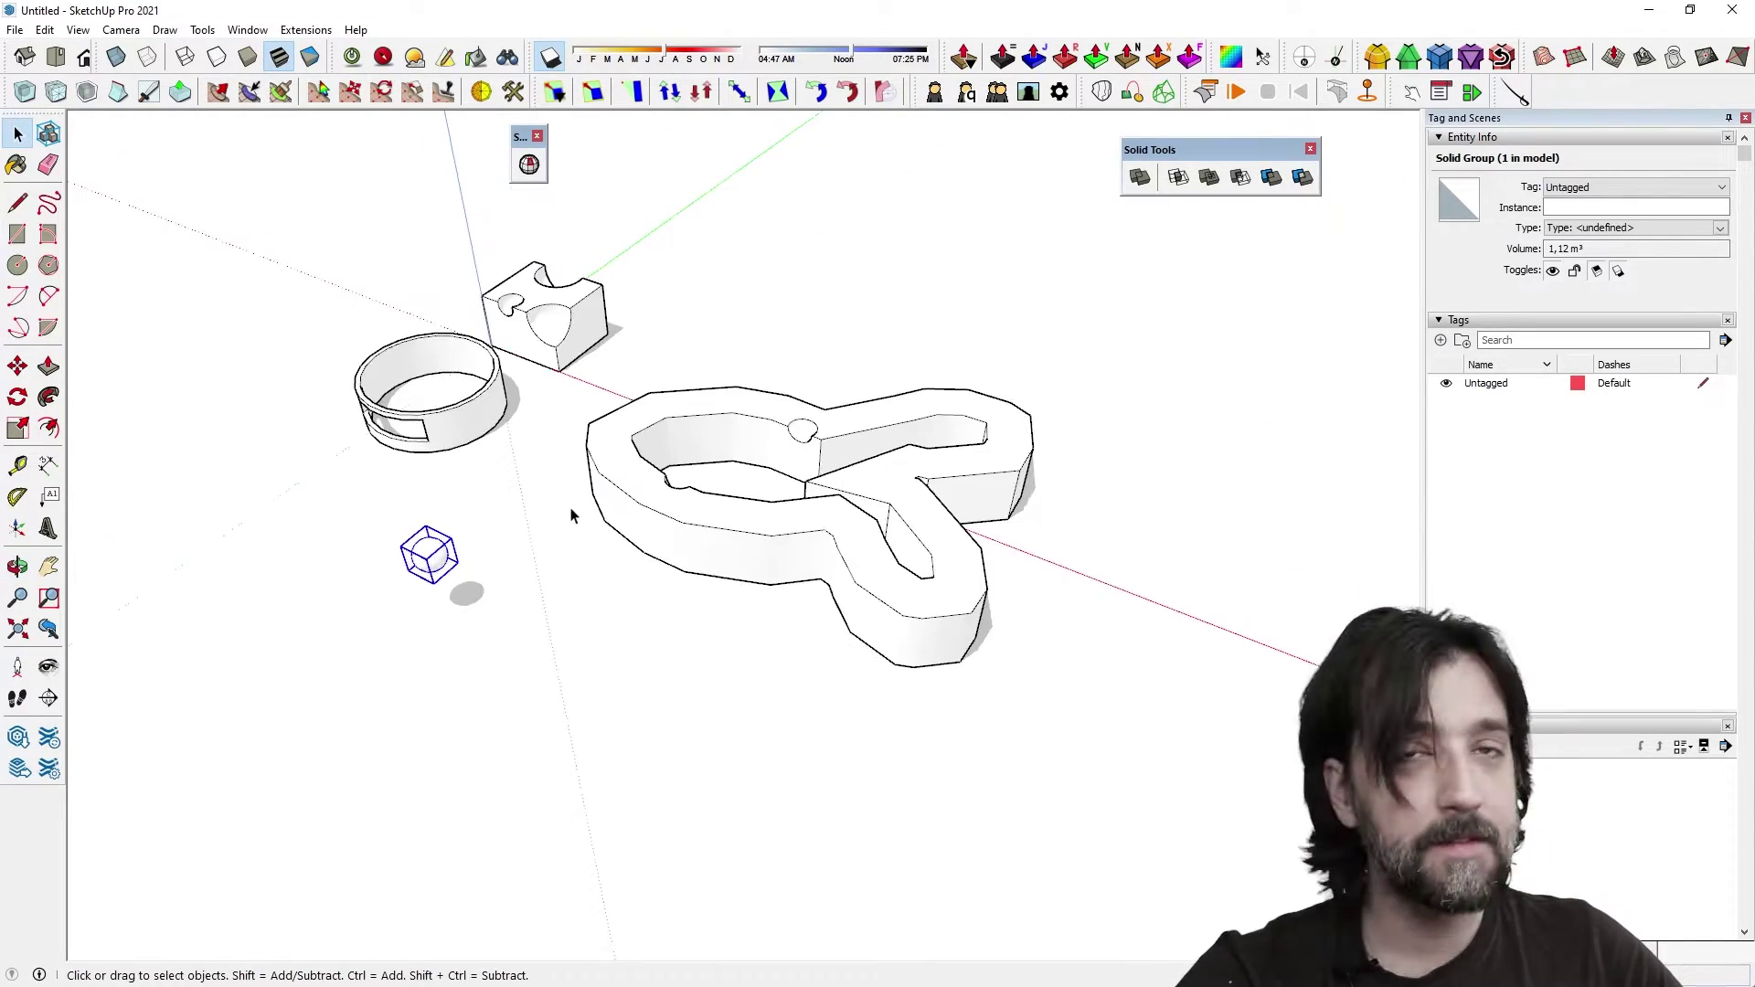
Step: Open the irregular group and draw stray lines outward from its outer top edge near the spherical cut
scroll(628, 457, "up", 2)
double_click(795, 450)
scroll(795, 448, "up", 4)
key("l")
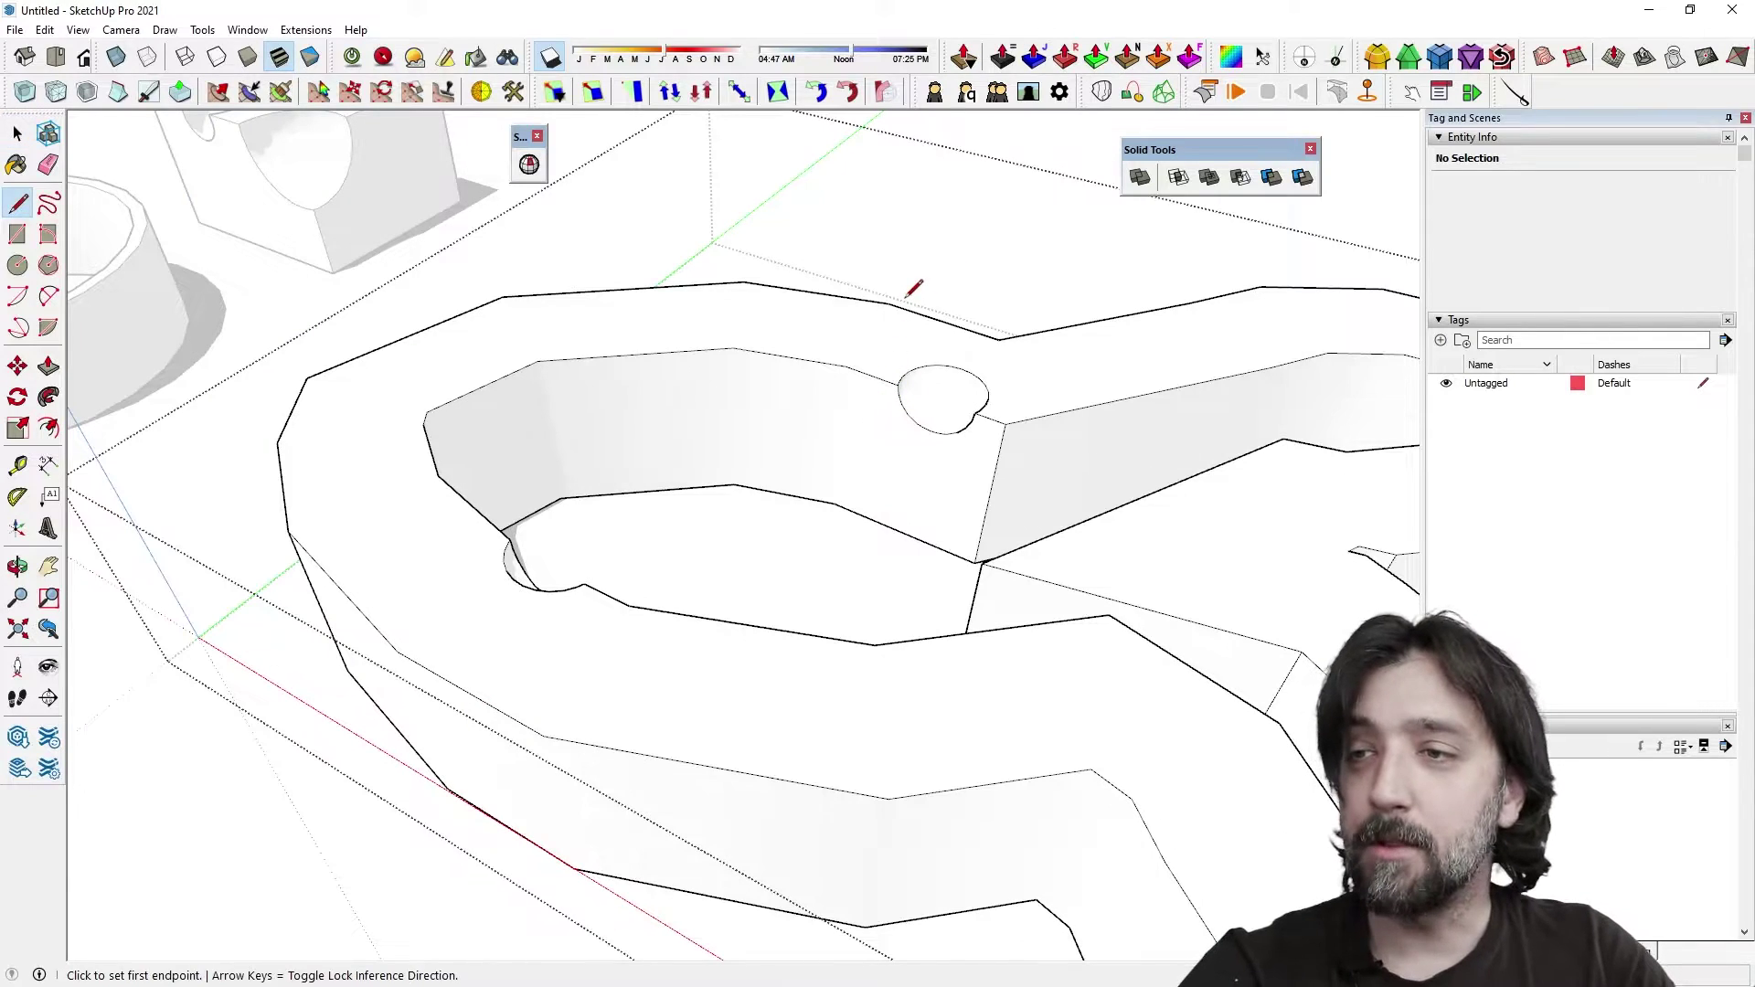
left_click(891, 302)
left_click(938, 251)
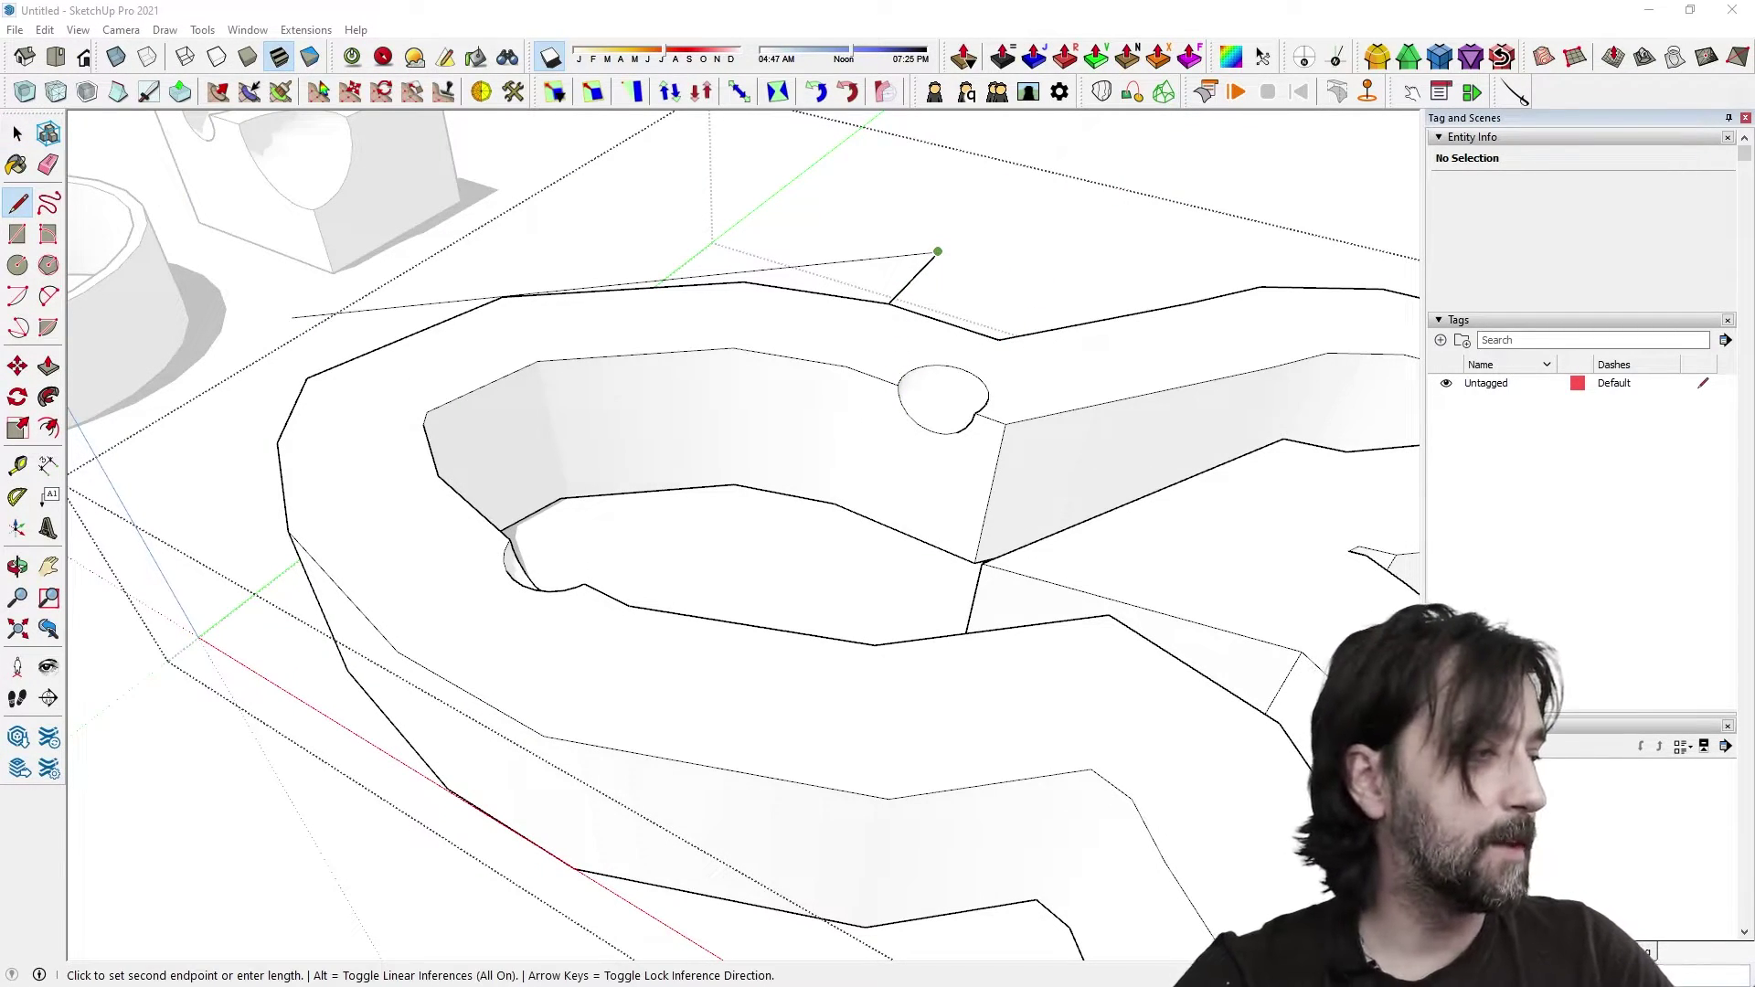
middle_click_drag(292, 317, 747, 489)
key("space")
Step: Push/Pull the side face of the pointed inner wall outward slightly, creating a new starting face
scroll(748, 490, "down", 1)
scroll(748, 490, "up", 1)
left_click(982, 575)
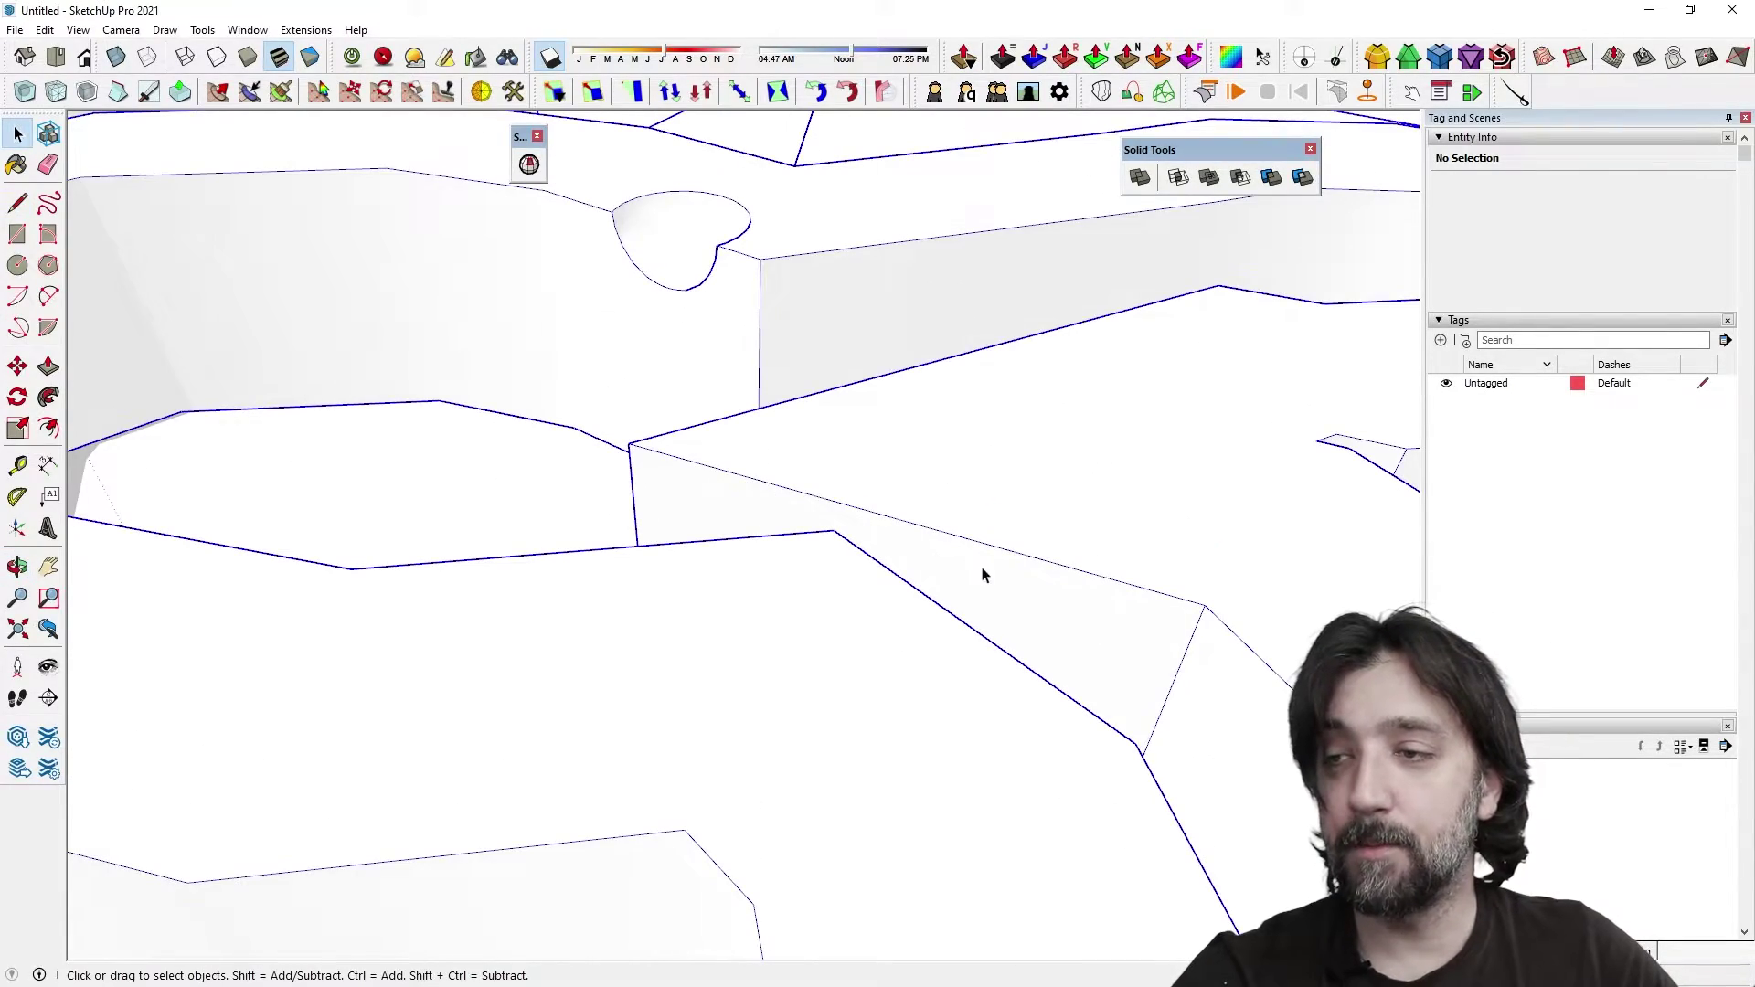
double_click(982, 575)
left_click(1018, 583)
middle_click_drag(1018, 583, 791, 668)
key("p")
left_click(793, 674)
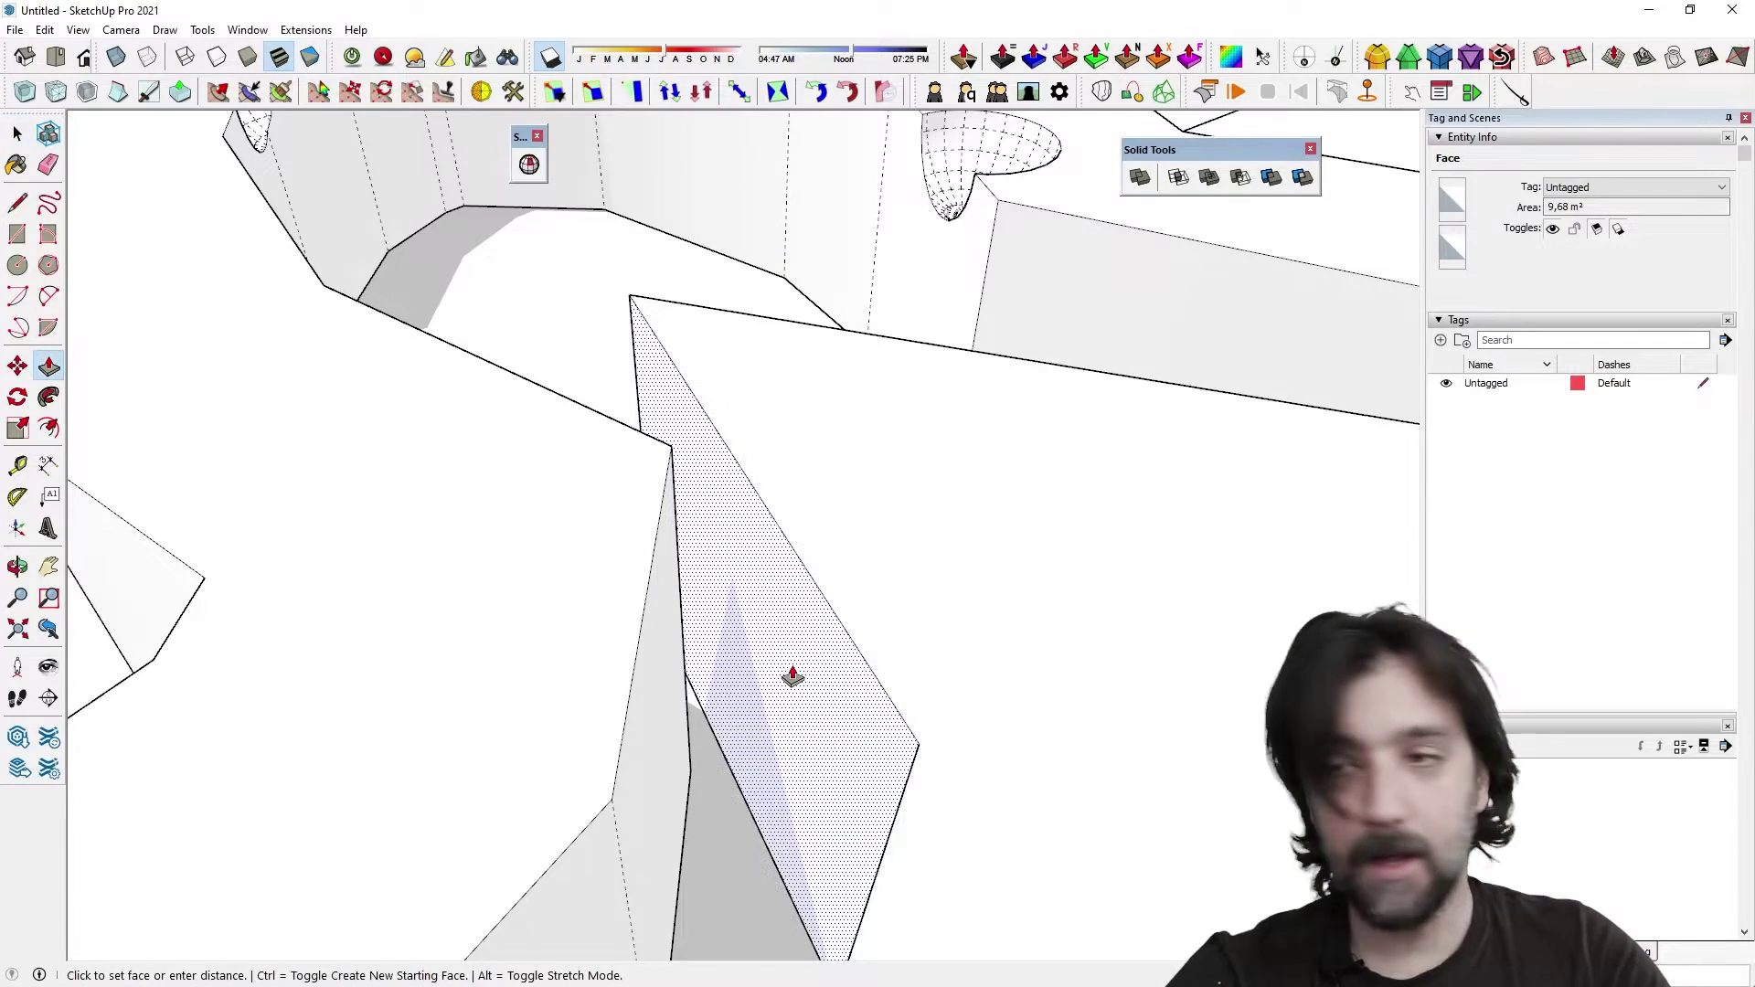
left_click(759, 685)
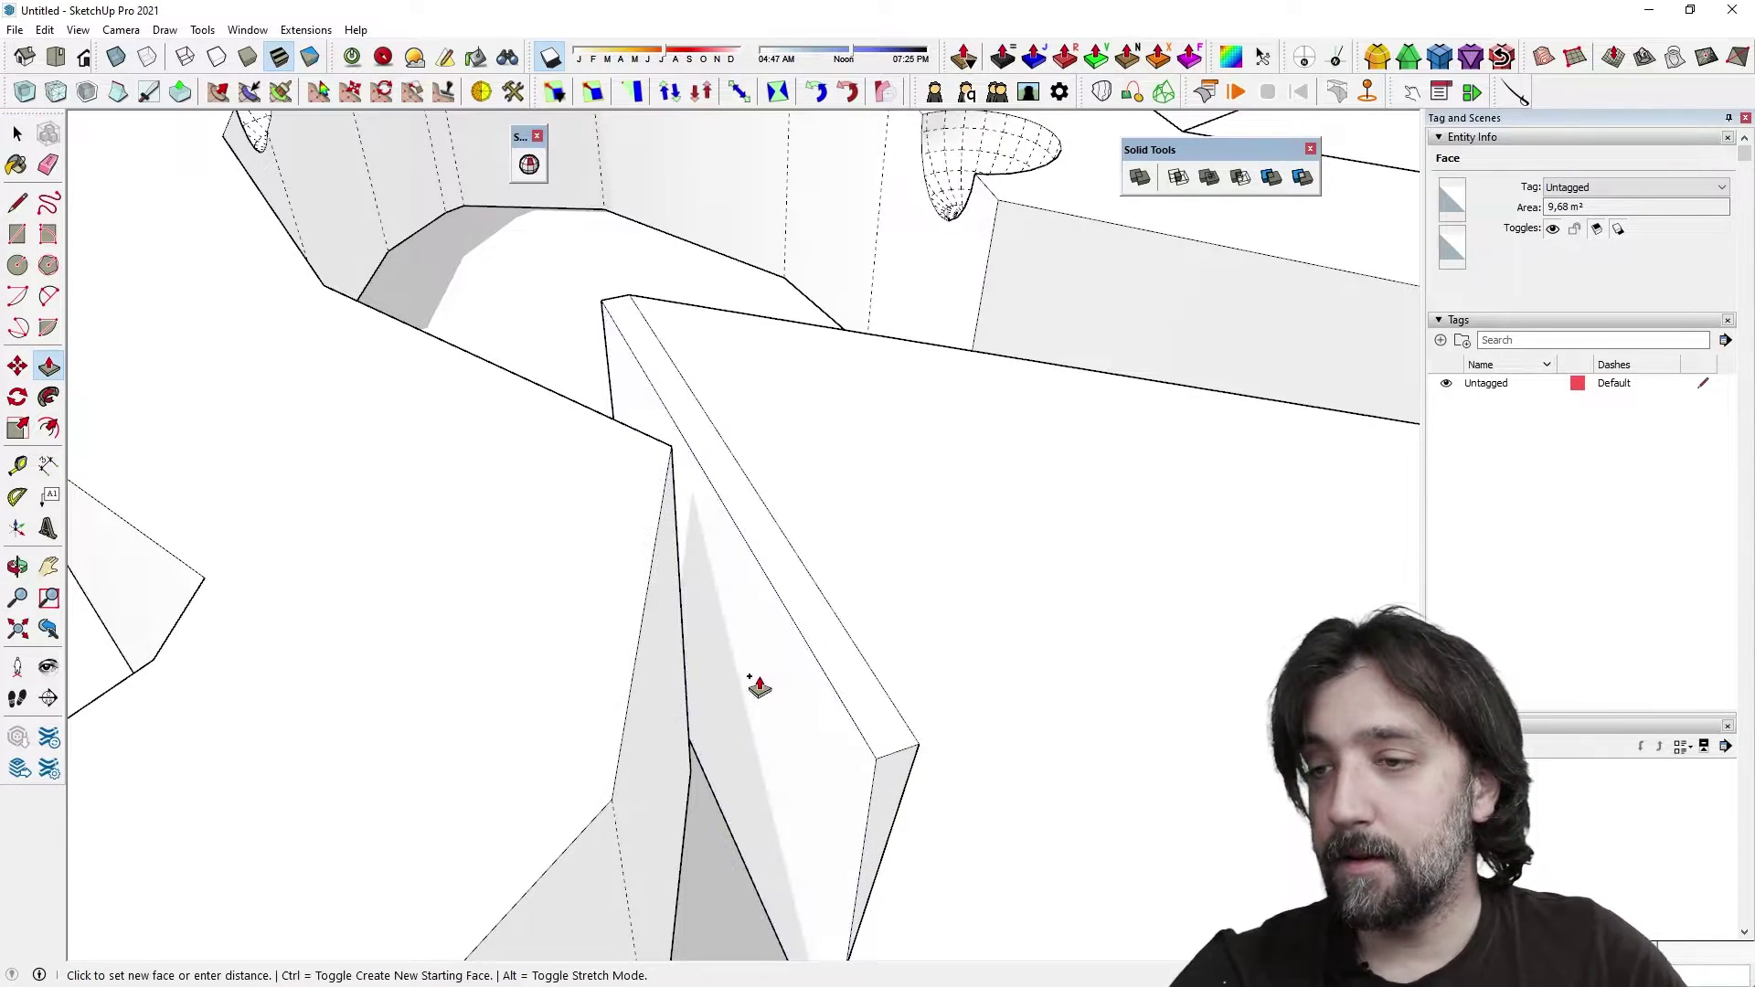
left_click(747, 691)
middle_click_drag(697, 695, 768, 624)
scroll(646, 628, "down", 5)
key("Escape")
scroll(721, 605, "up", 5)
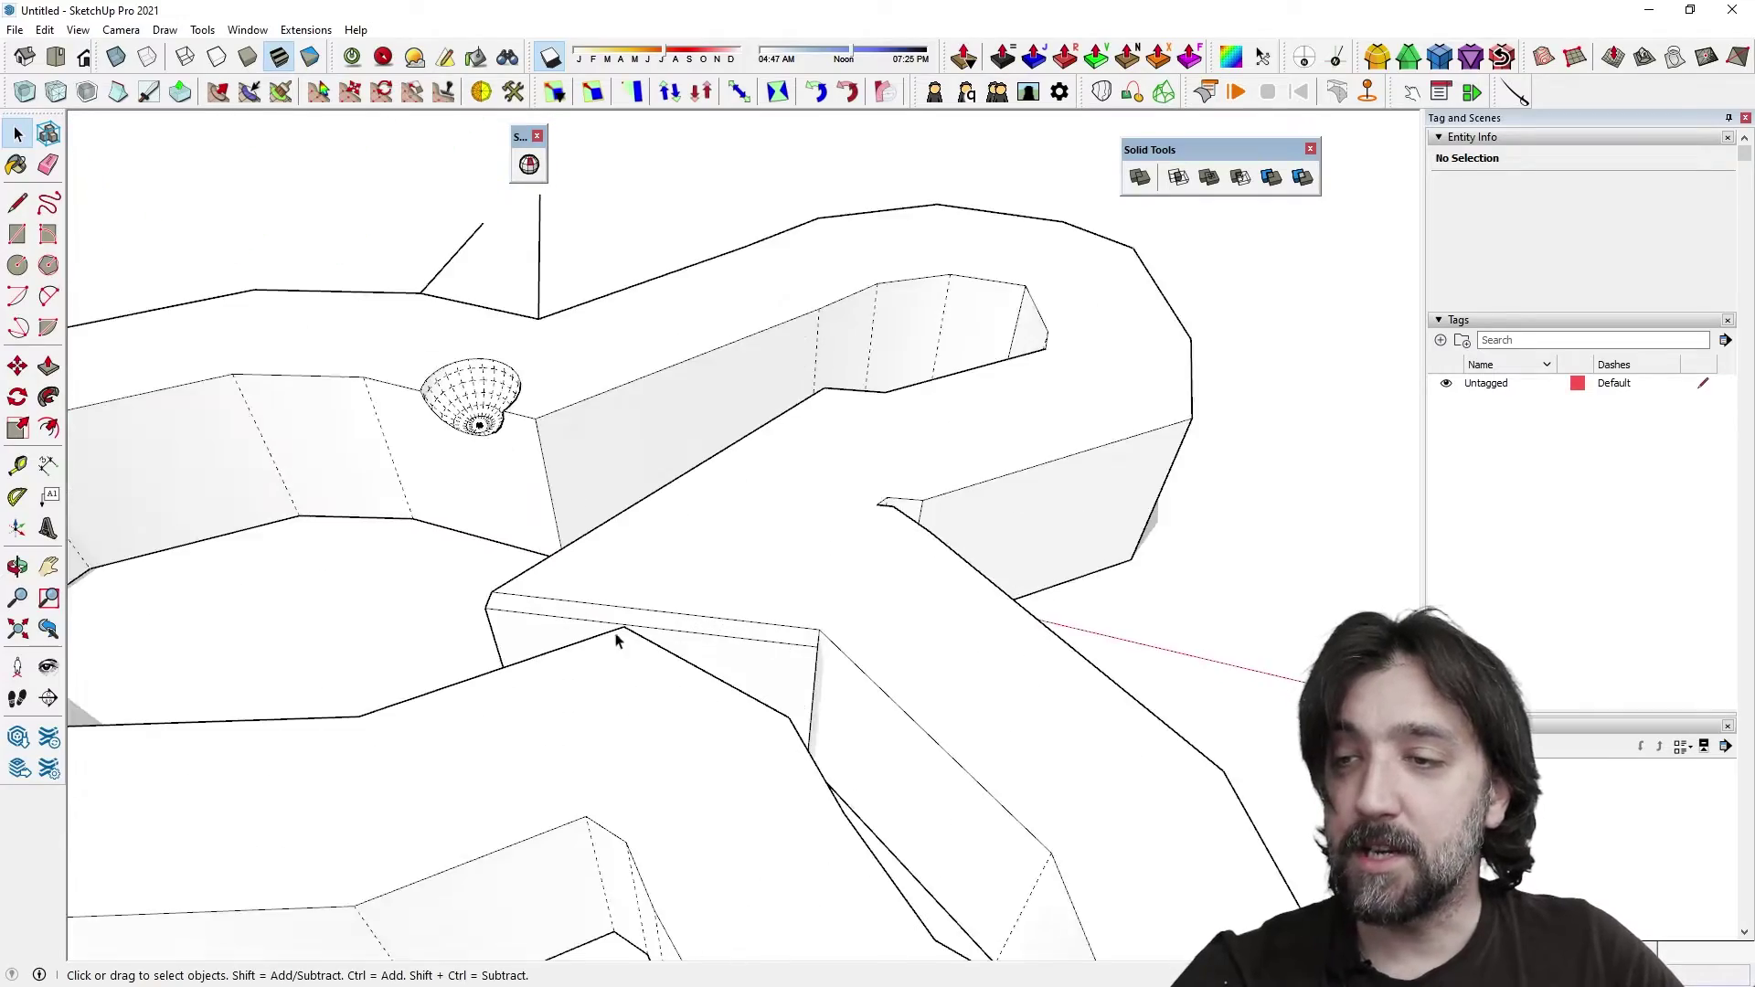
Step: Reverse two of the wall faces at the rounded end of the narrow slot
scroll(633, 631, "up", 5)
middle_click_drag(721, 627, 768, 621)
middle_click_drag(713, 558, 265, 548)
middle_click_drag(1005, 624, 1006, 823)
scroll(677, 666, "down", 5)
middle_click_drag(678, 666, 1071, 454)
scroll(1071, 454, "up", 3)
scroll(952, 380, "up", 3)
left_click(944, 380)
double_click(936, 376)
left_click(951, 362)
left_click(1055, 368, "shift")
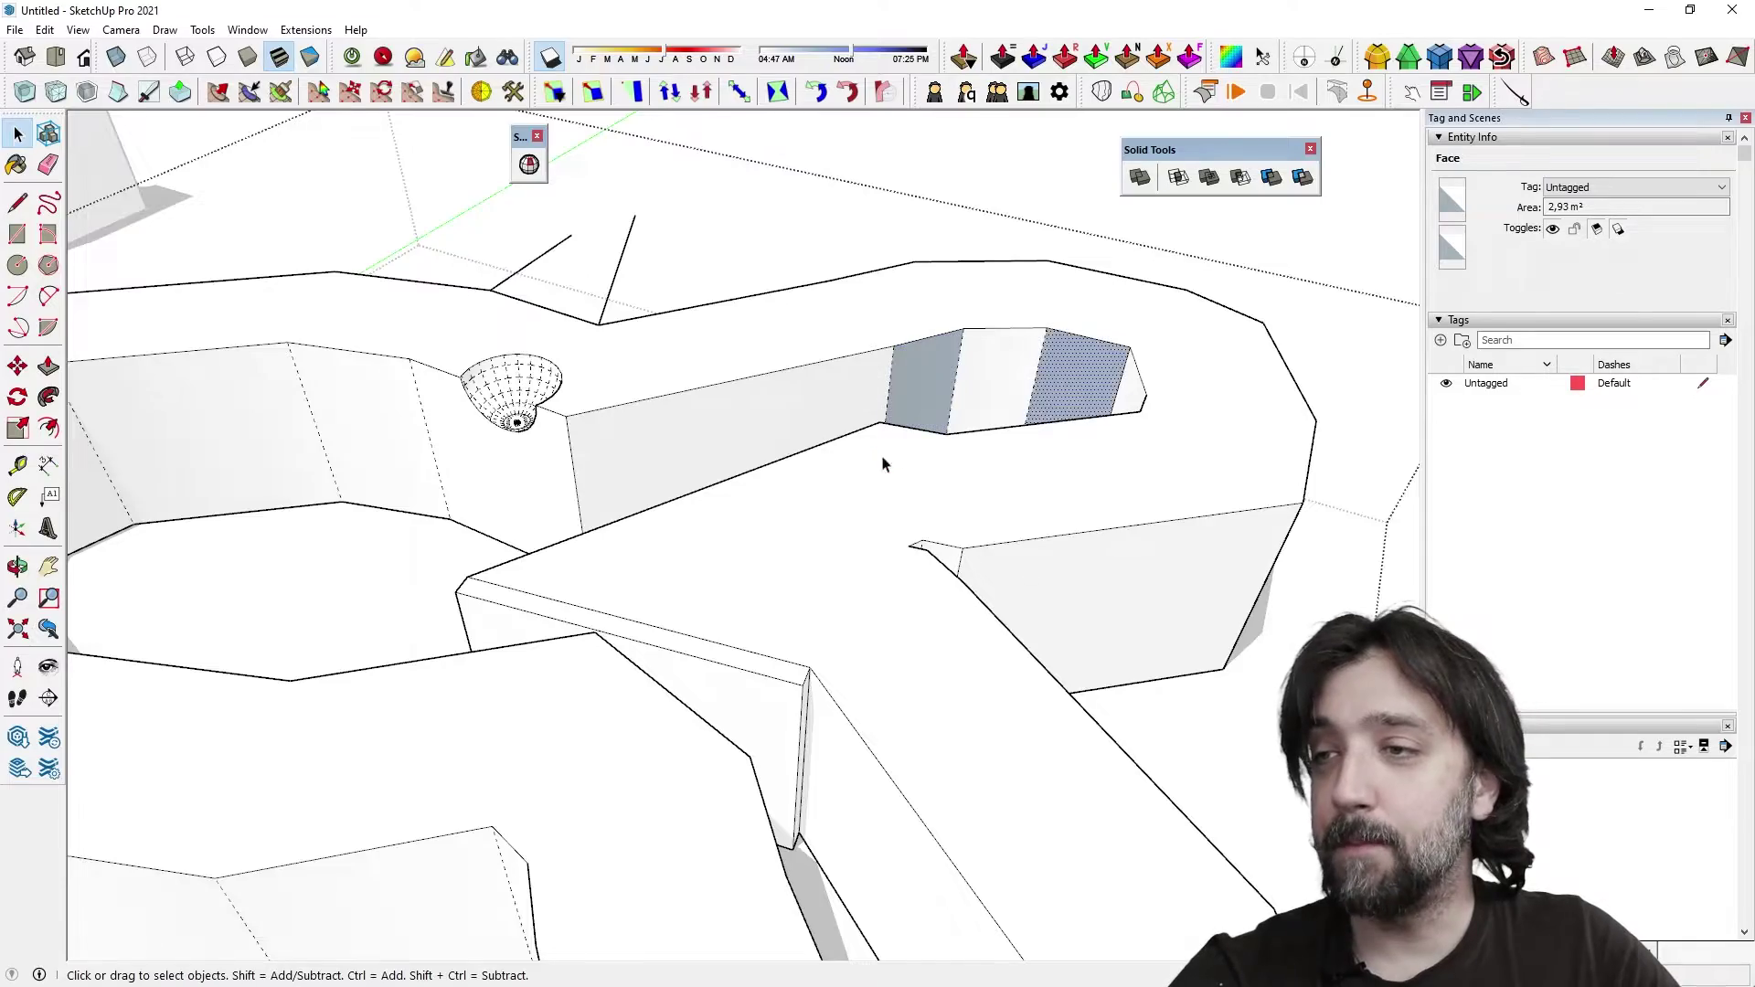
Step: Reverse one more wall face at the slot's rounded end
middle_click_drag(887, 456, 1079, 457)
left_click(1105, 335)
key("r")
left_click(999, 553)
left_click(1004, 626)
scroll(1004, 635, "down", 1)
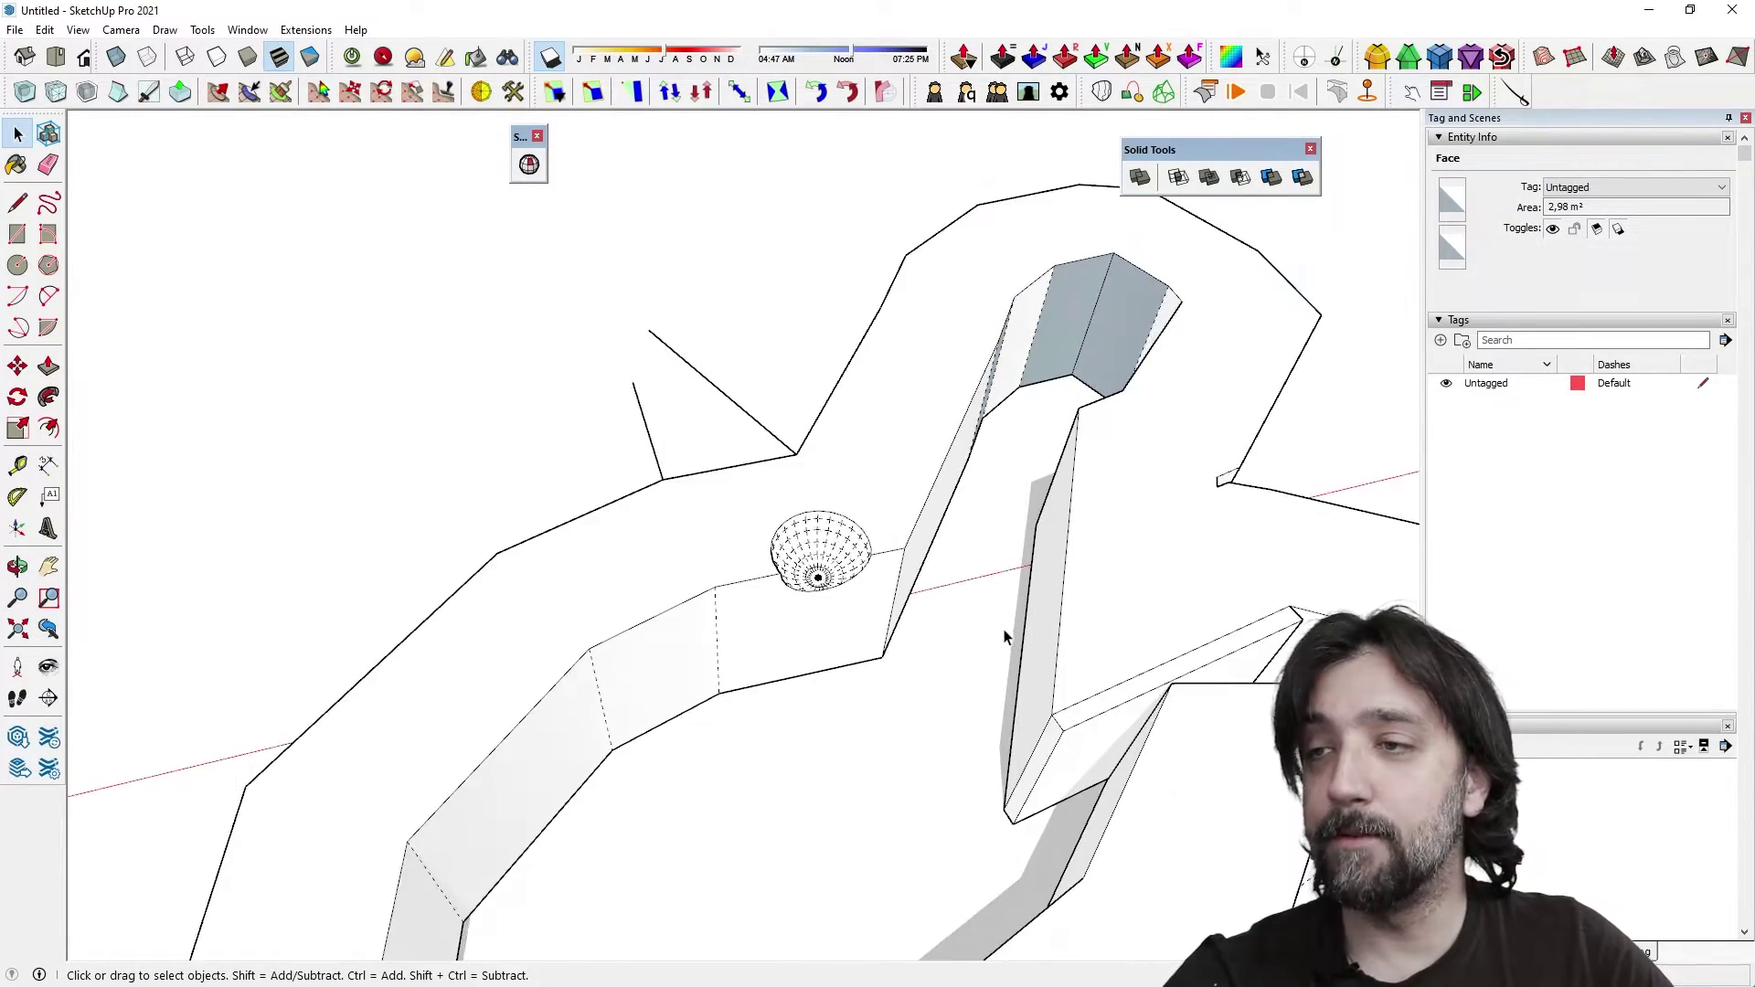
Step: Run Solid Inspector² on the deliberately damaged group and fix all reported errors
middle_click_drag(1004, 642, 546, 532)
scroll(558, 502, "down", 4)
left_click(549, 491)
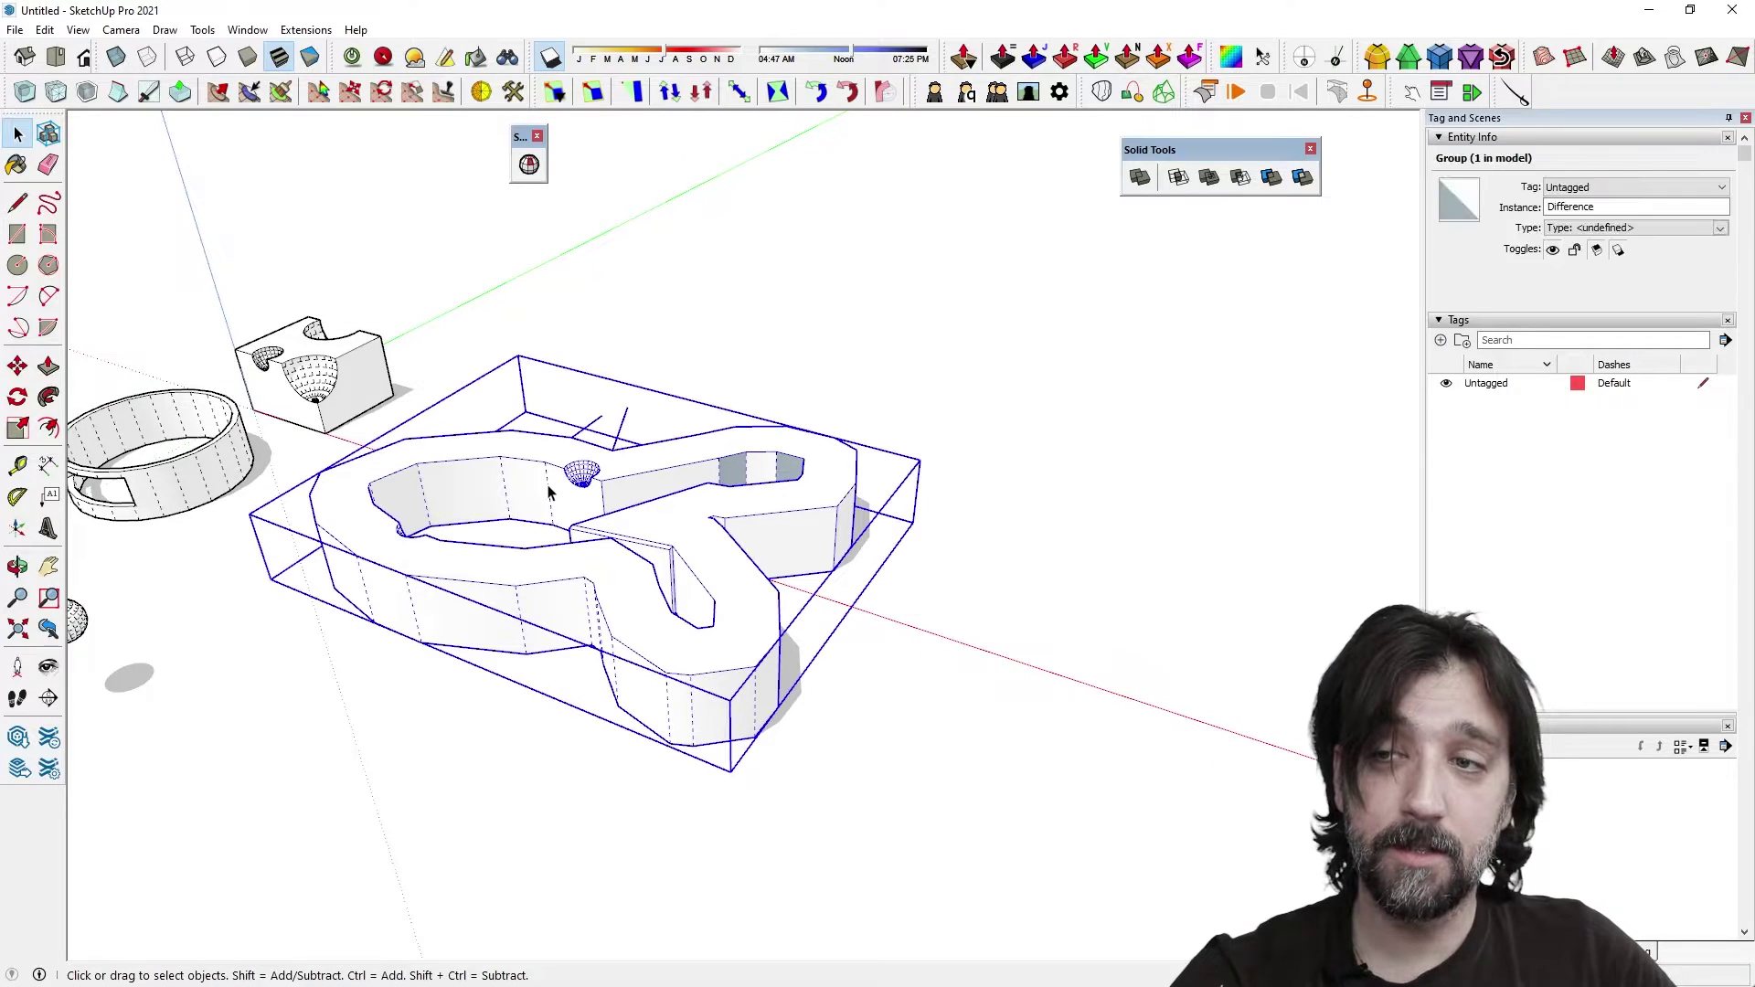
left_click(529, 165)
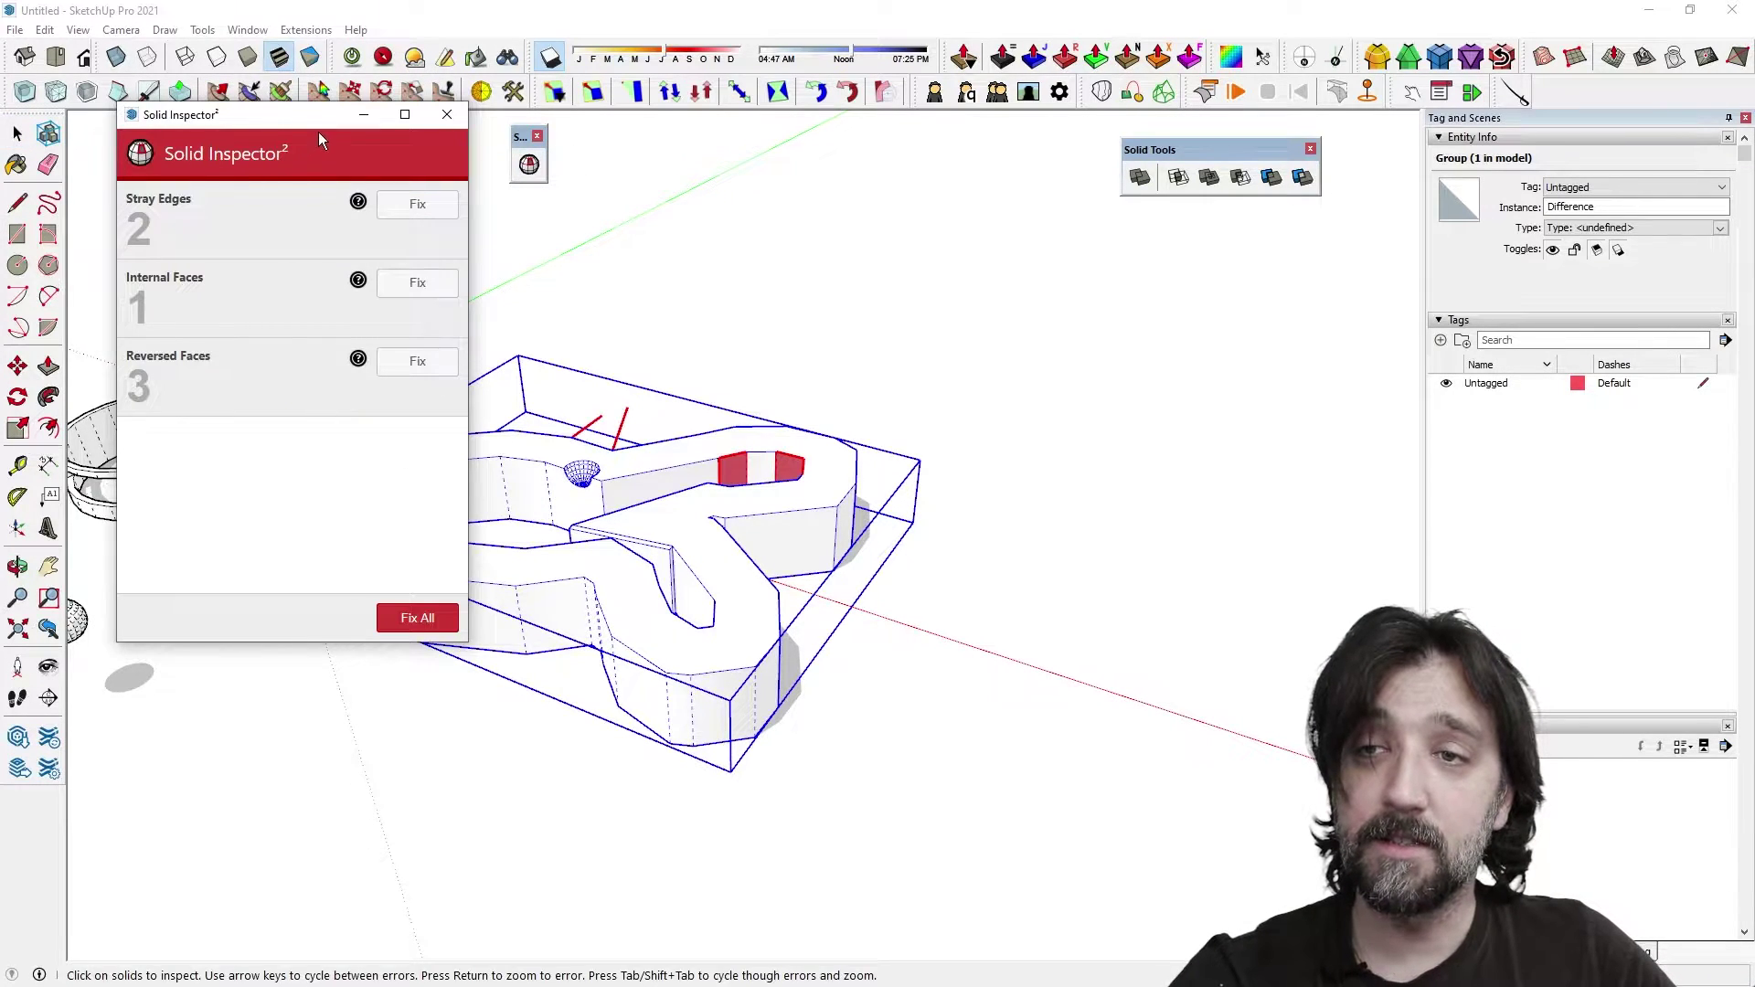
left_click_drag(294, 123, 1034, 150)
left_click(1185, 648)
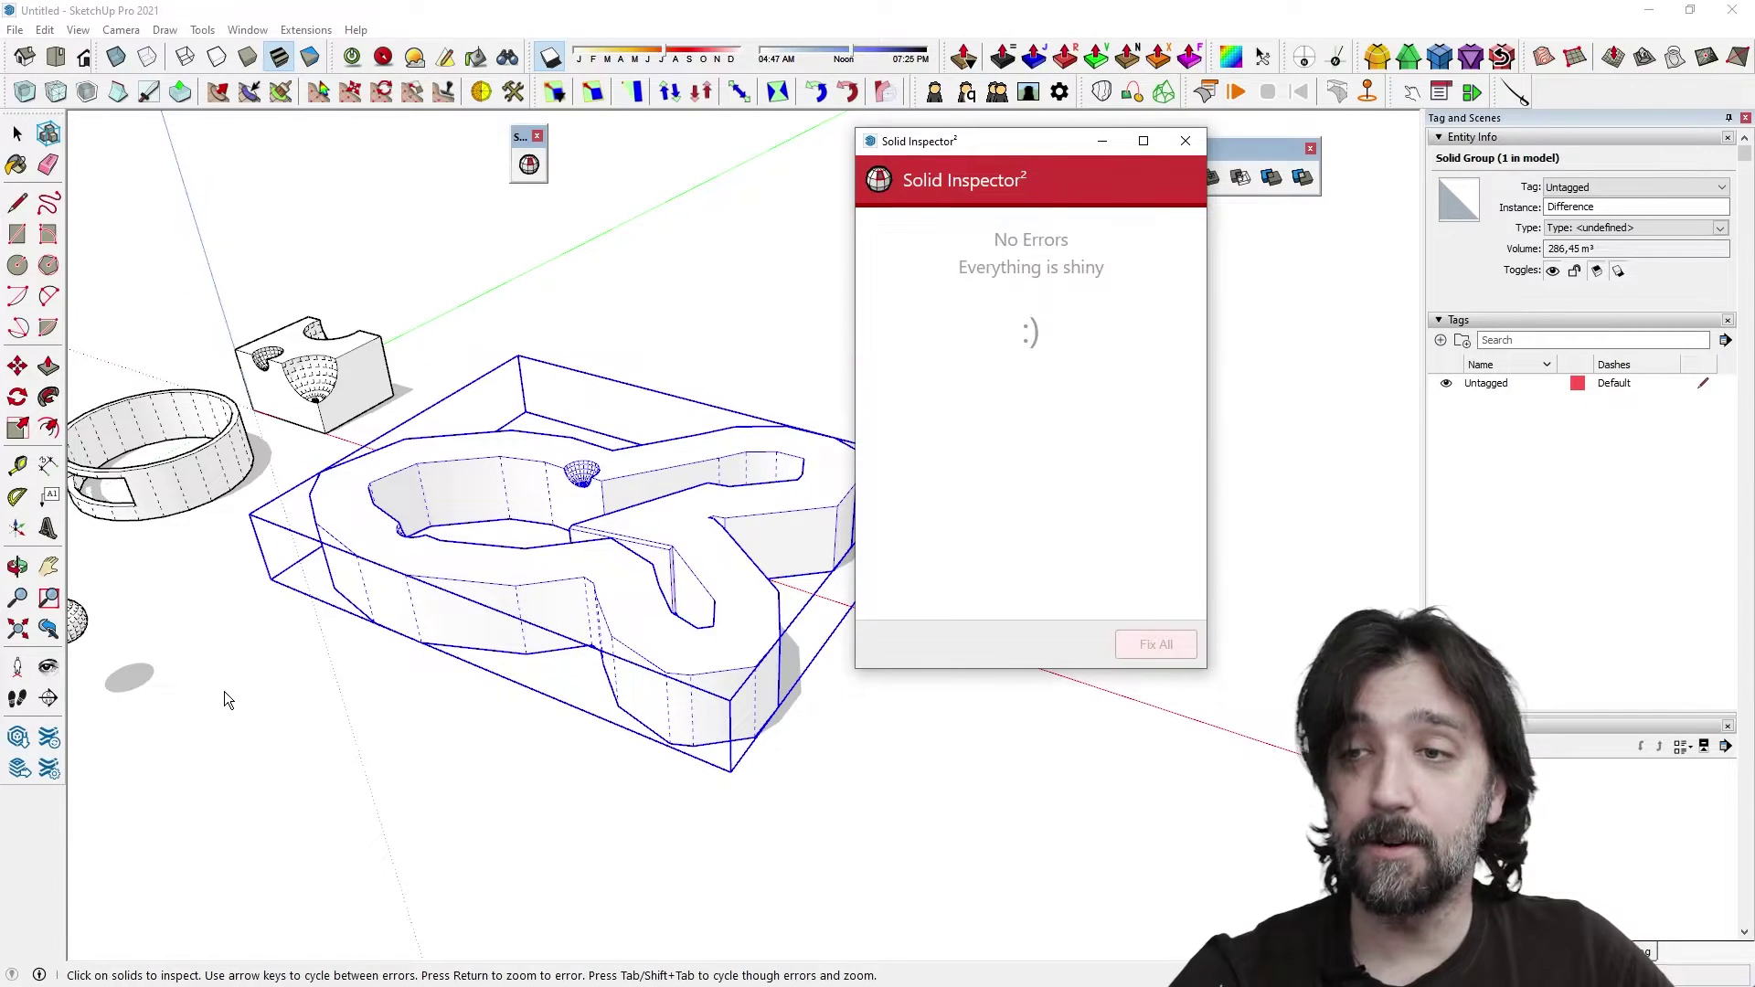
Step: Close the inspection results, deselect the group, and review the Solid Inspector² page in the Extension Warehouse
left_click(1186, 141)
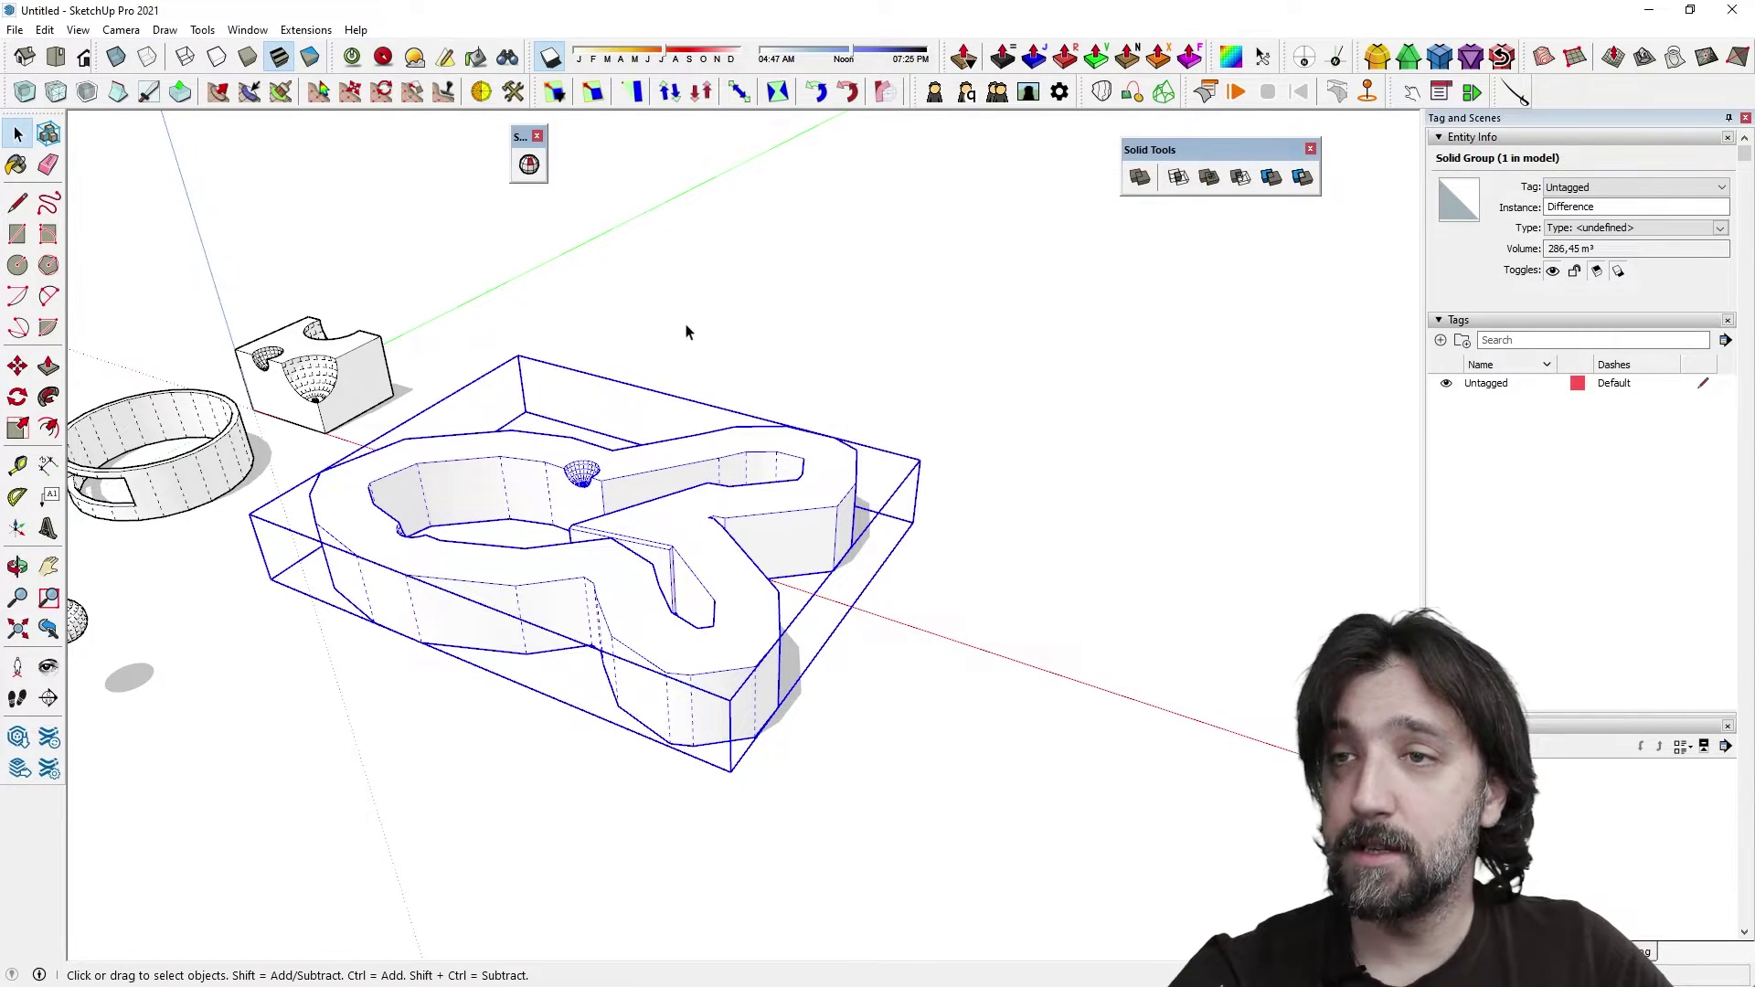
left_click(685, 321)
left_click(305, 30)
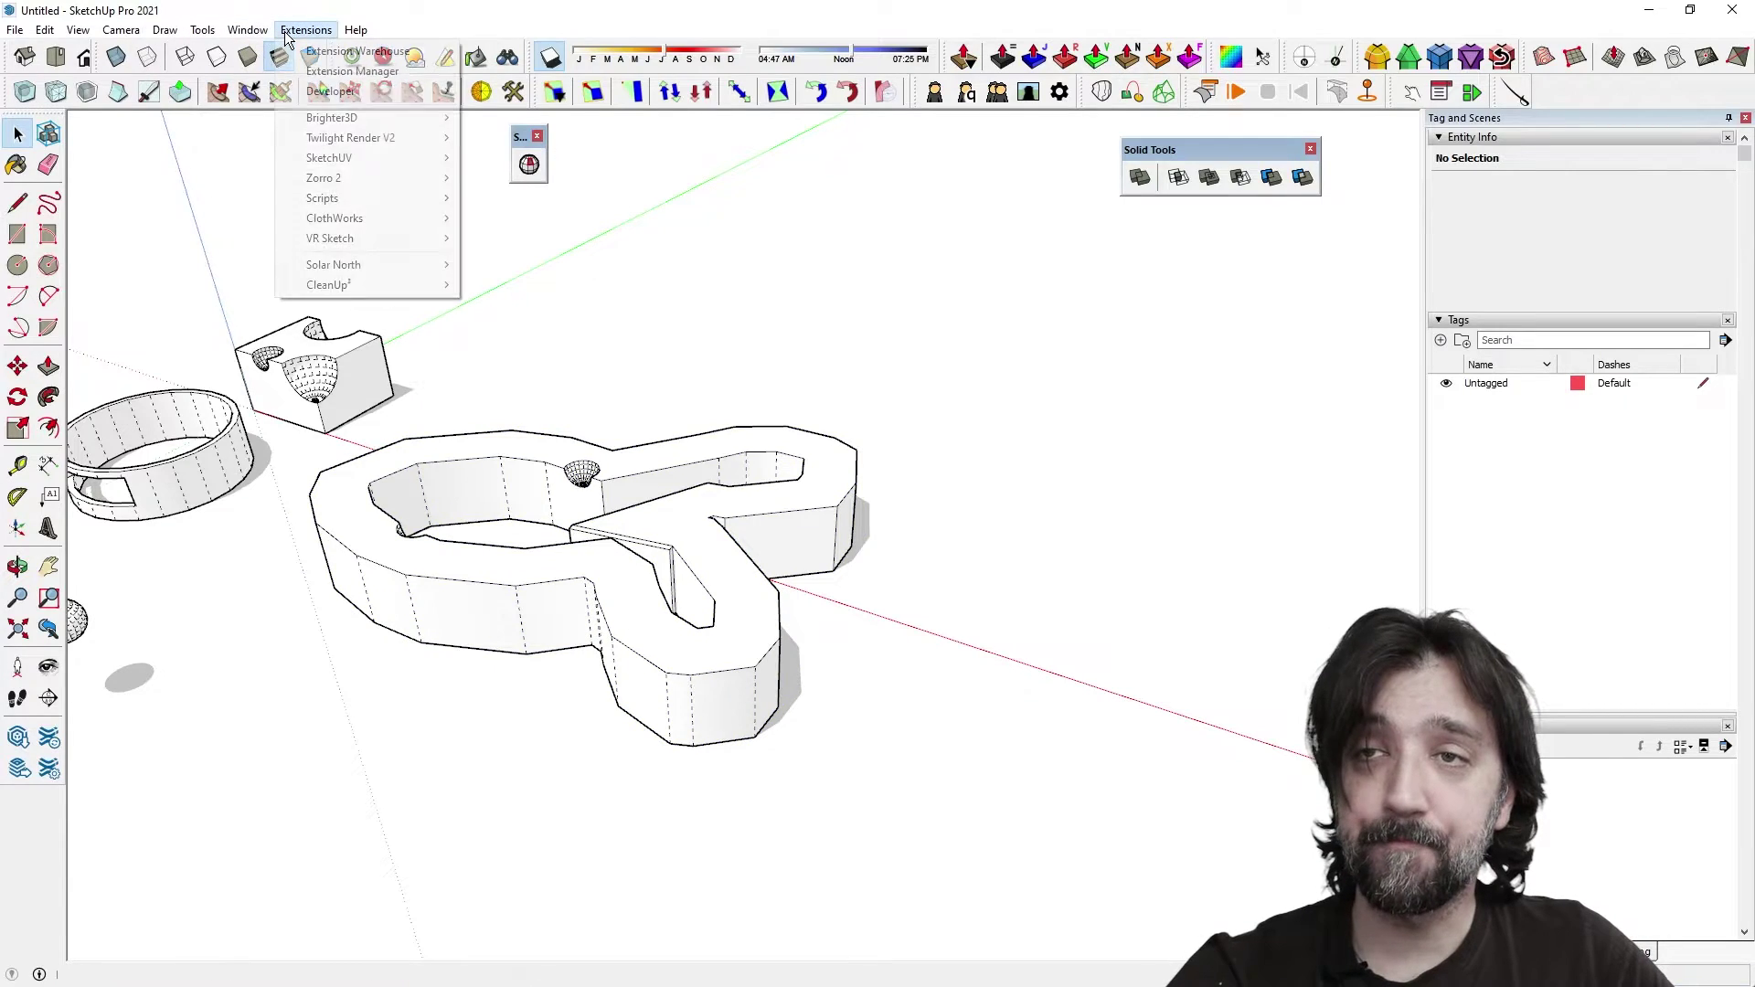
left_click(354, 71)
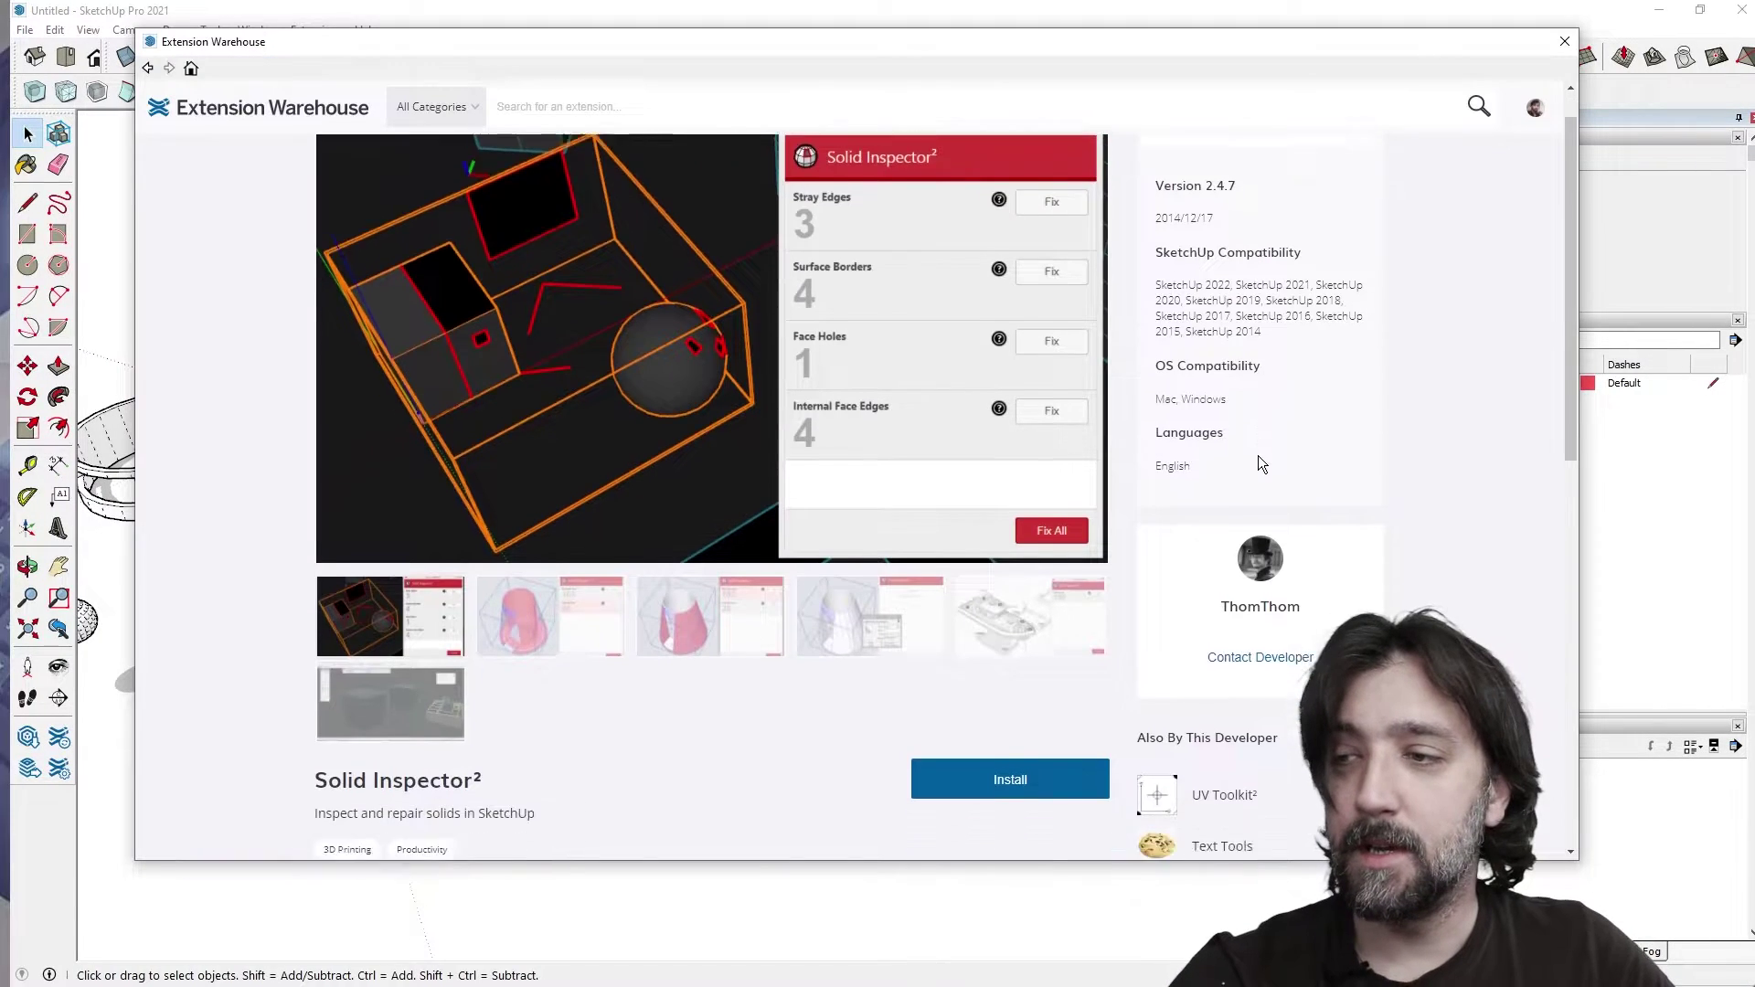
scroll(1259, 465, "down", 2)
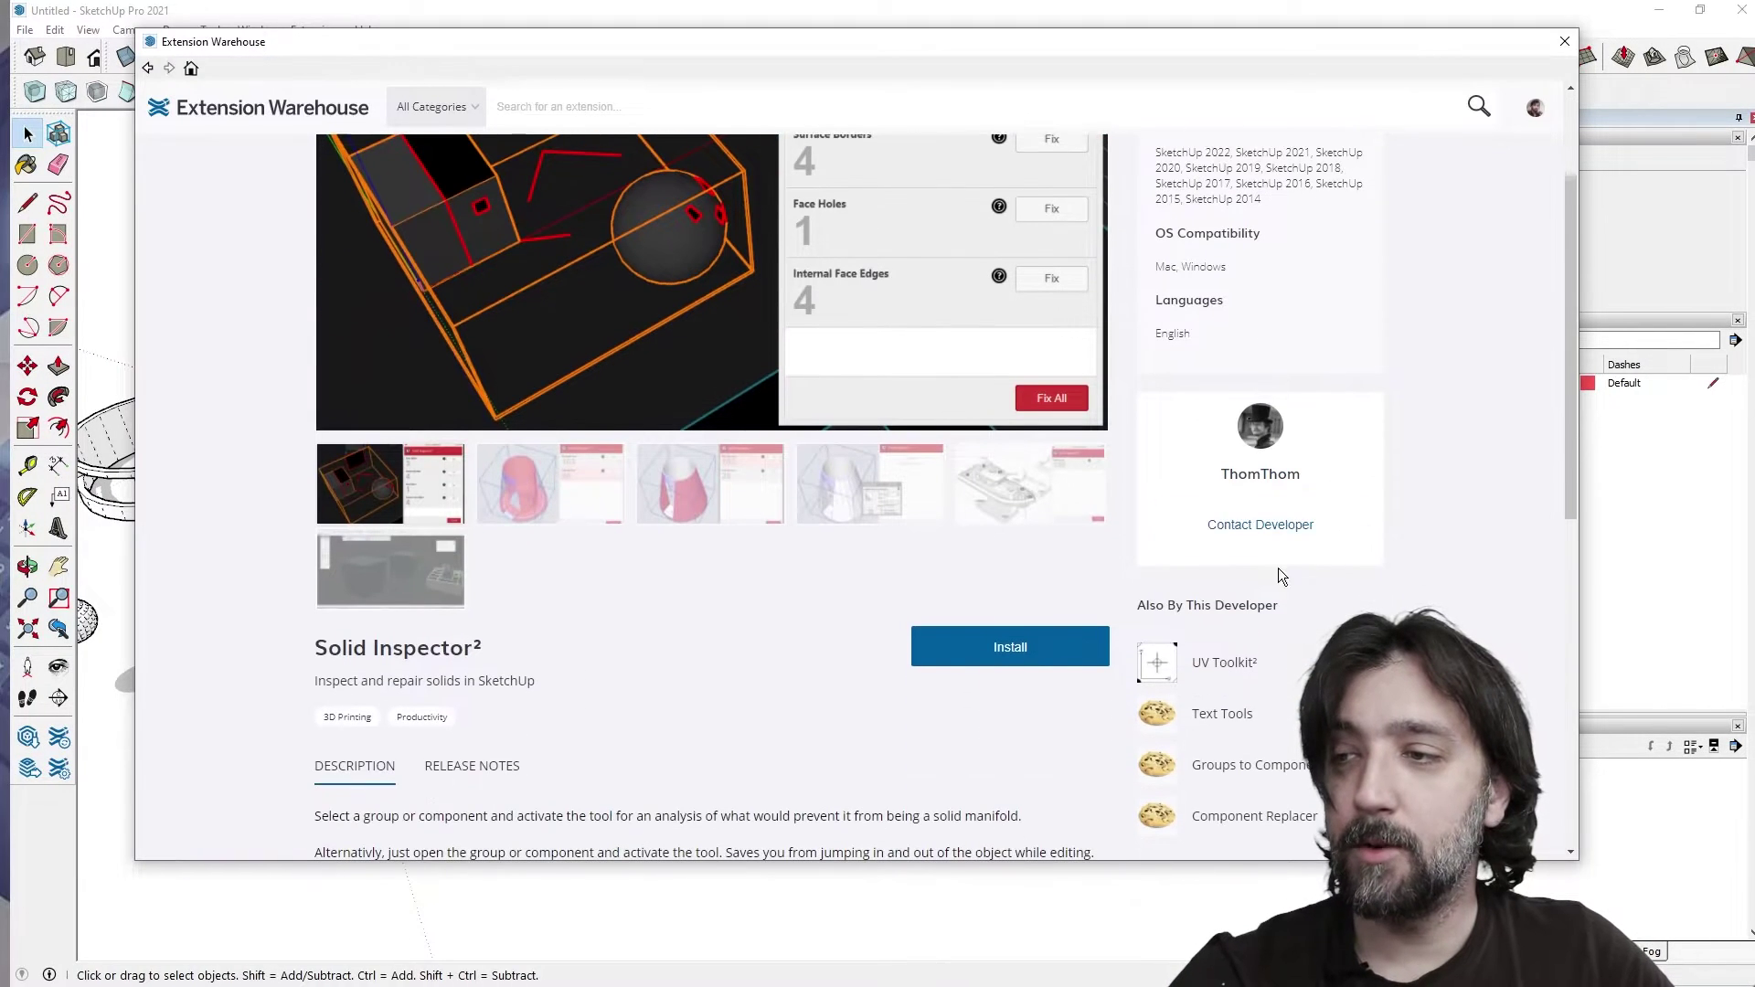
scroll(1252, 454, "up", 2)
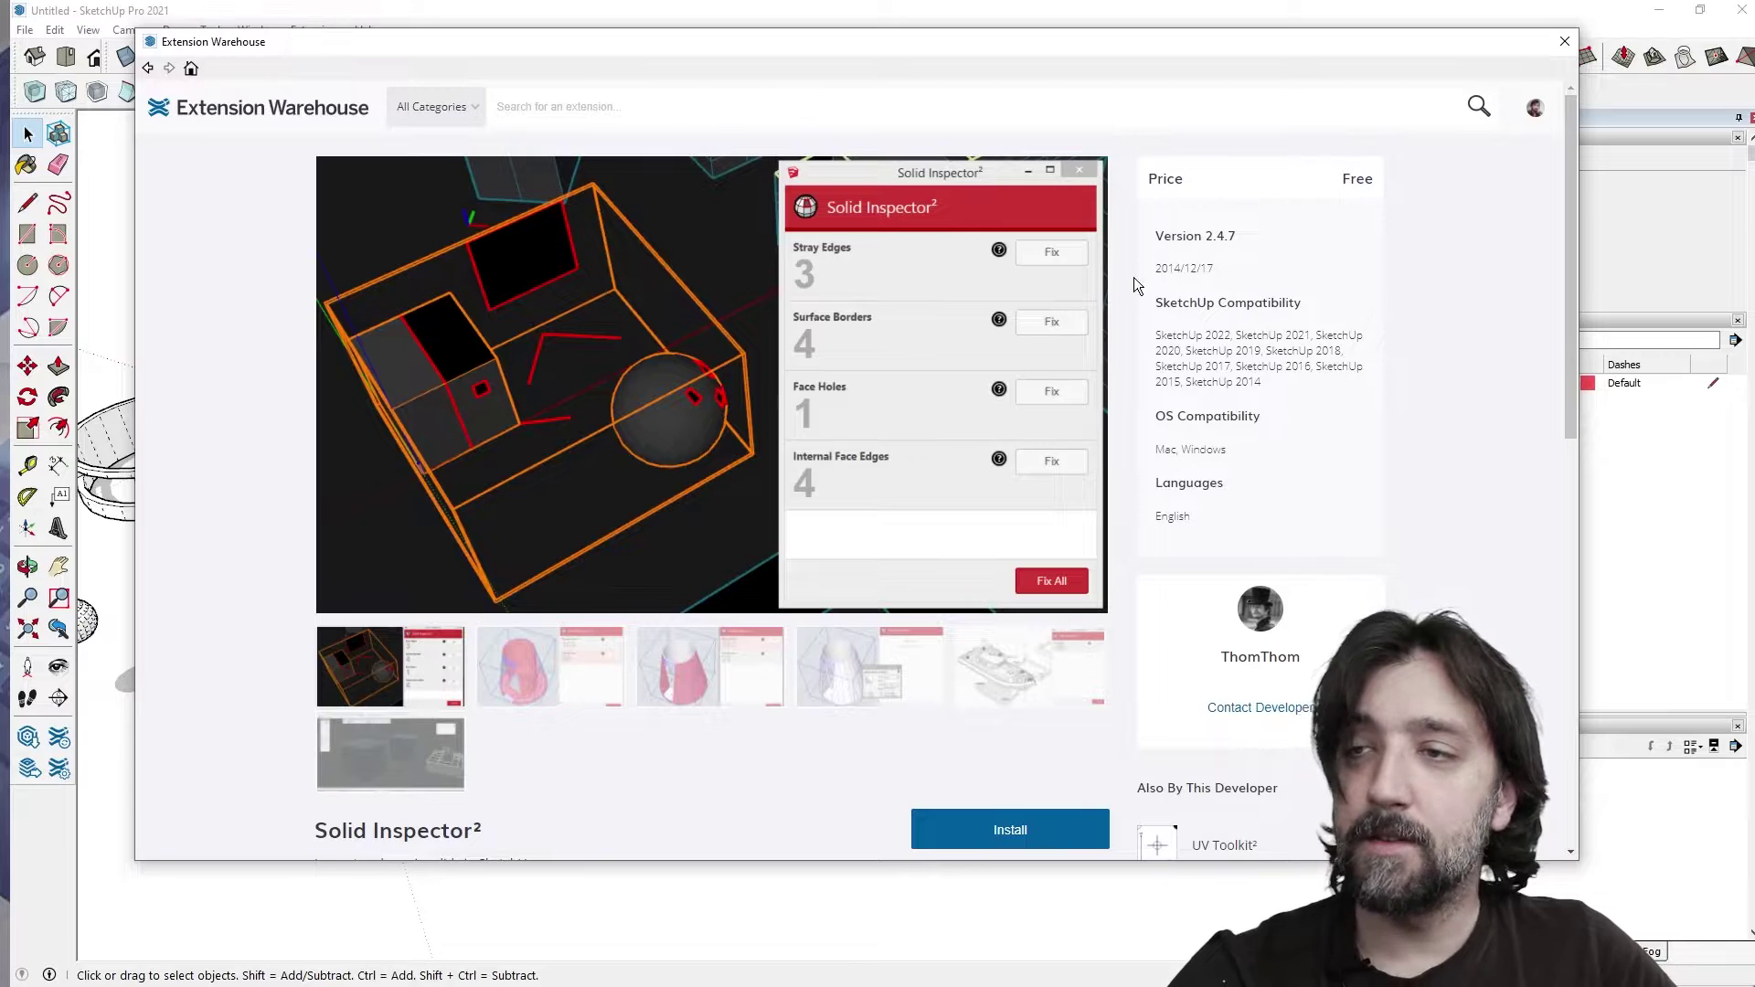
left_click(1561, 43)
Step: Turn off the display of hidden geometry and move the floating Solid Tools set closer to the models
scroll(601, 492, "down", 1)
middle_click_drag(486, 470, 759, 461, "shift")
left_click(84, 31)
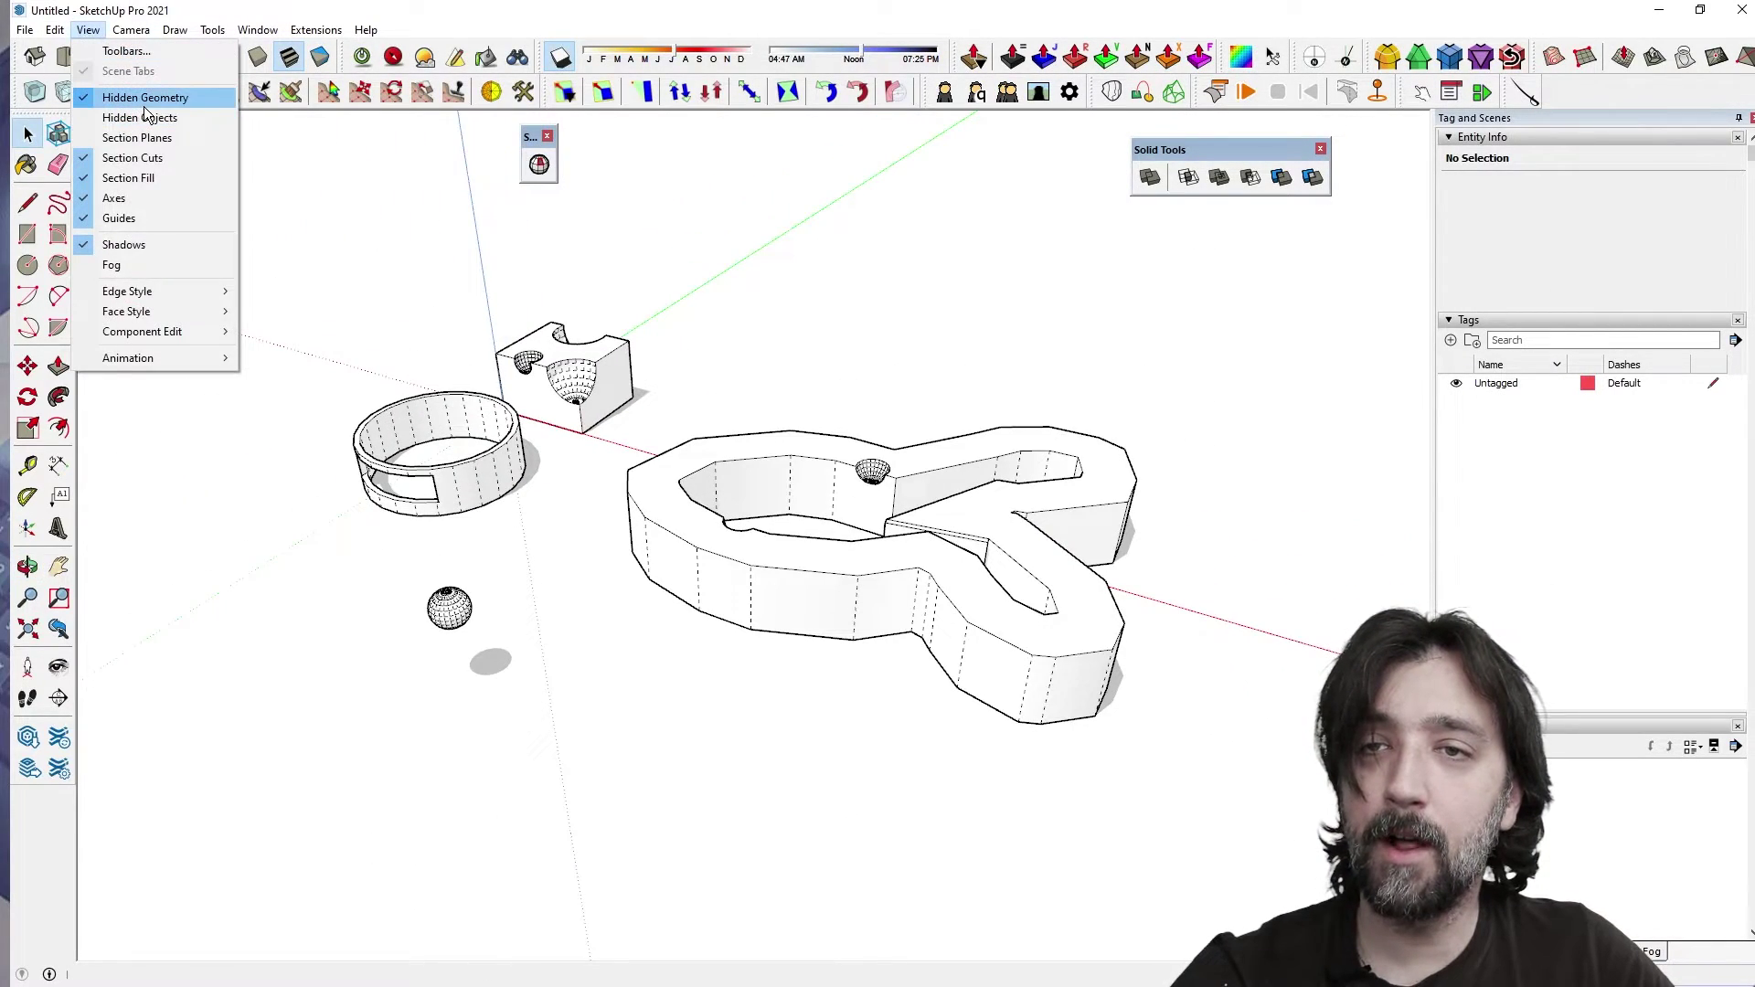
left_click(139, 97)
scroll(836, 315, "up", 2)
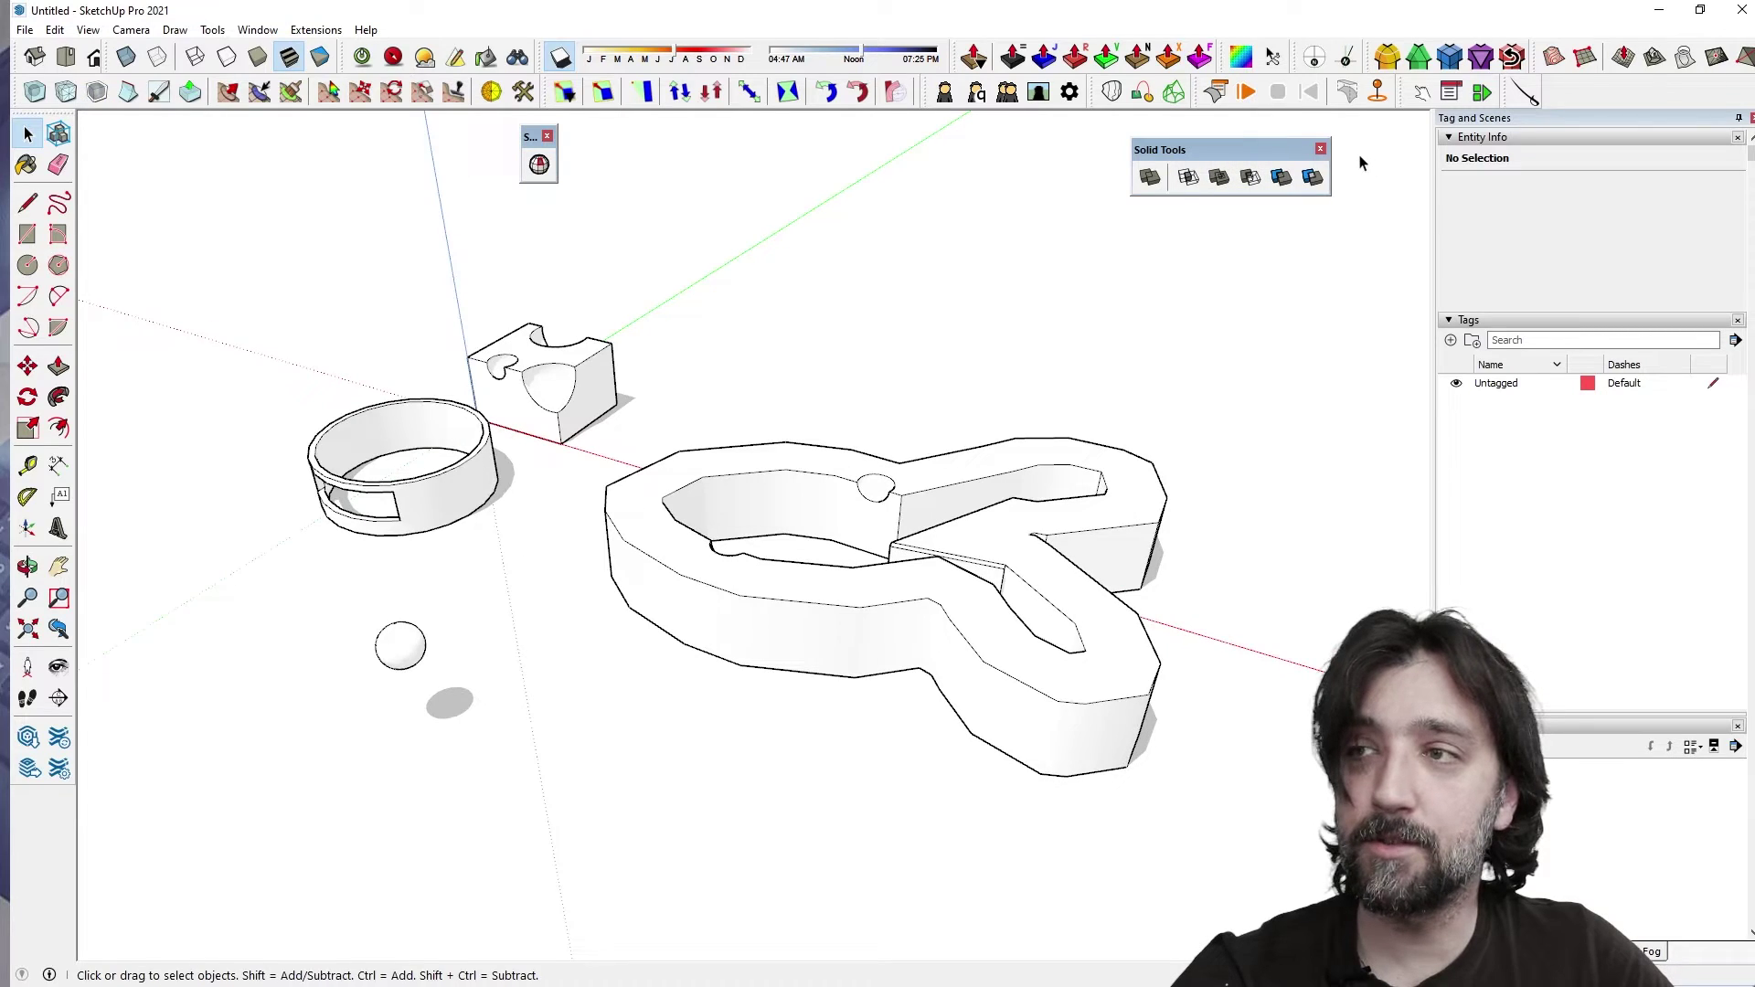
left_click_drag(1284, 157, 913, 317)
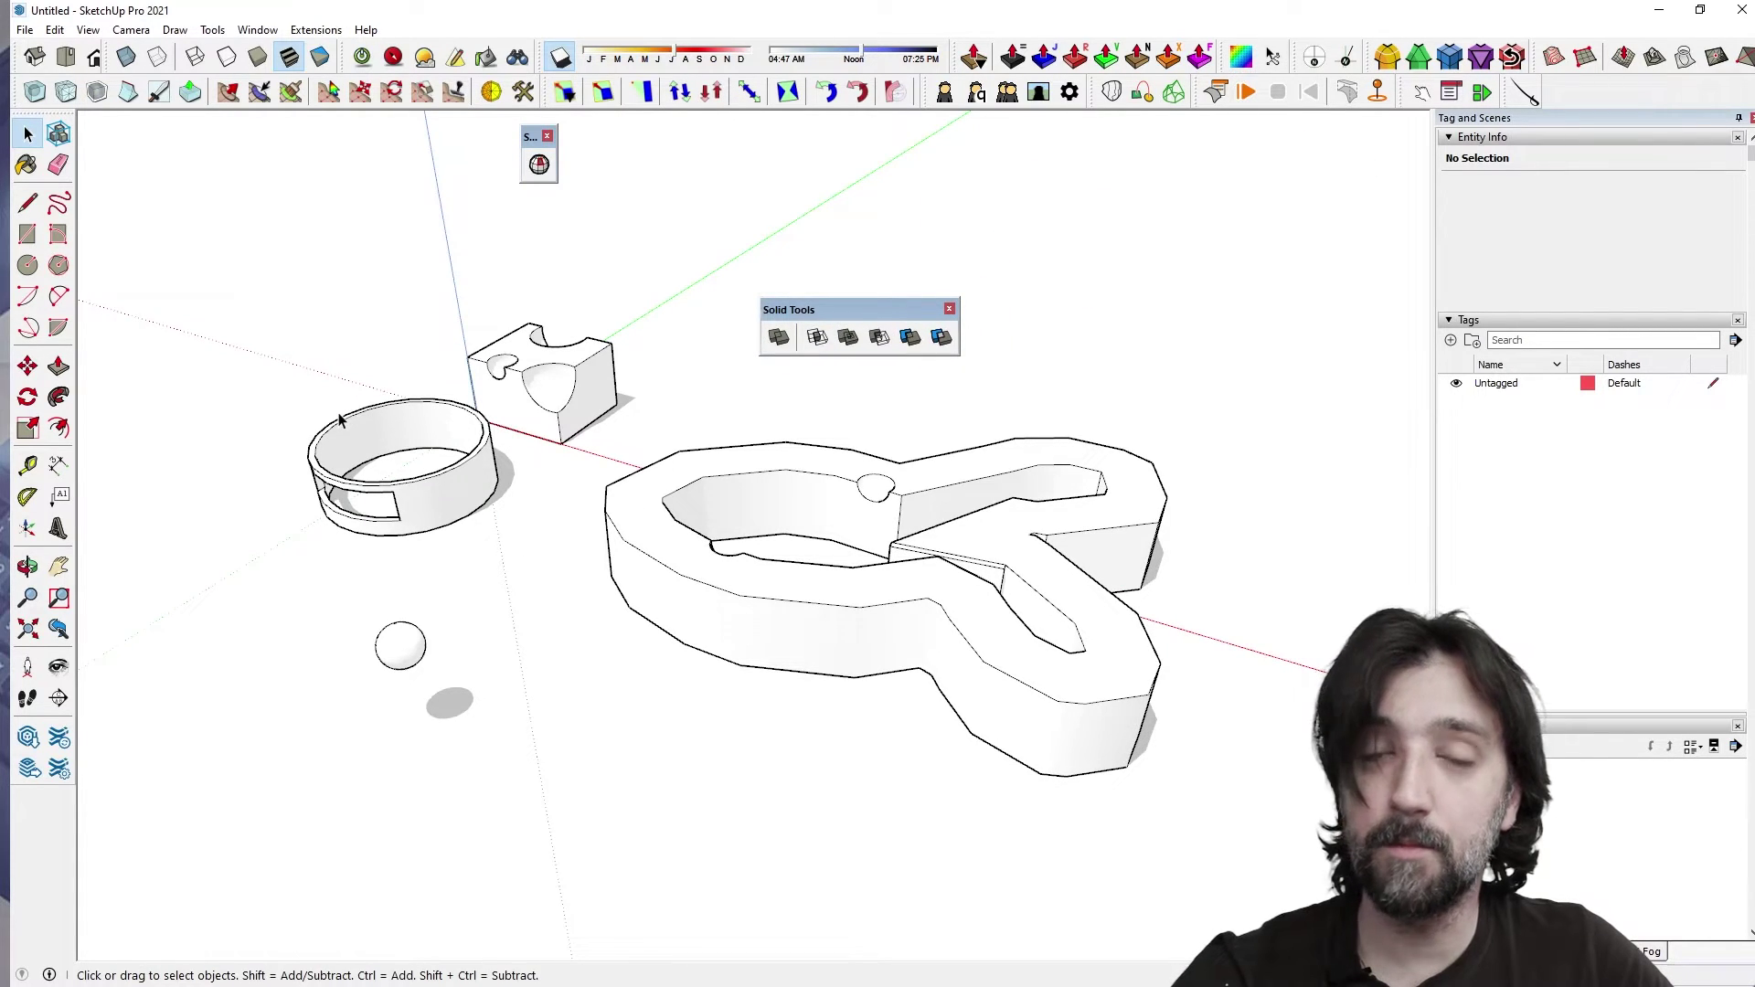